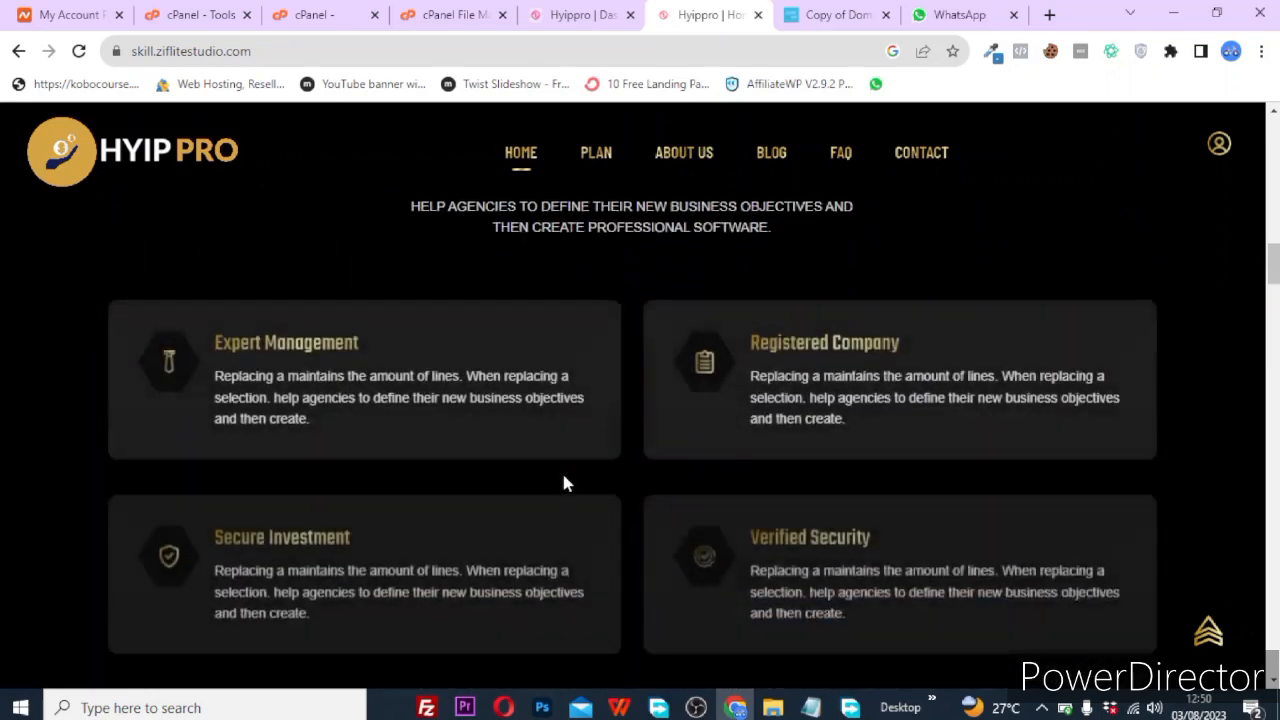
Review the HYIP Pro home page down to the footer, then go to the PLAN page.
scroll(563, 484, down, 3)
scroll(563, 472, down, 3)
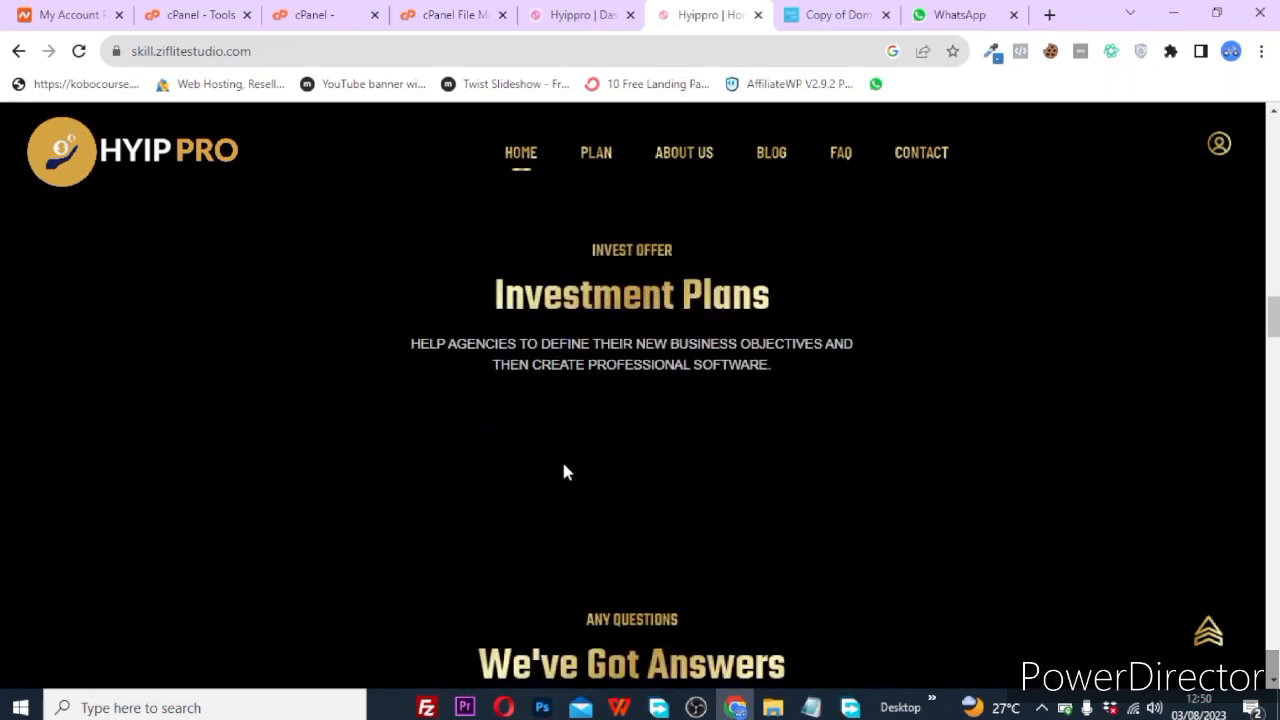
scroll(563, 472, down, 9)
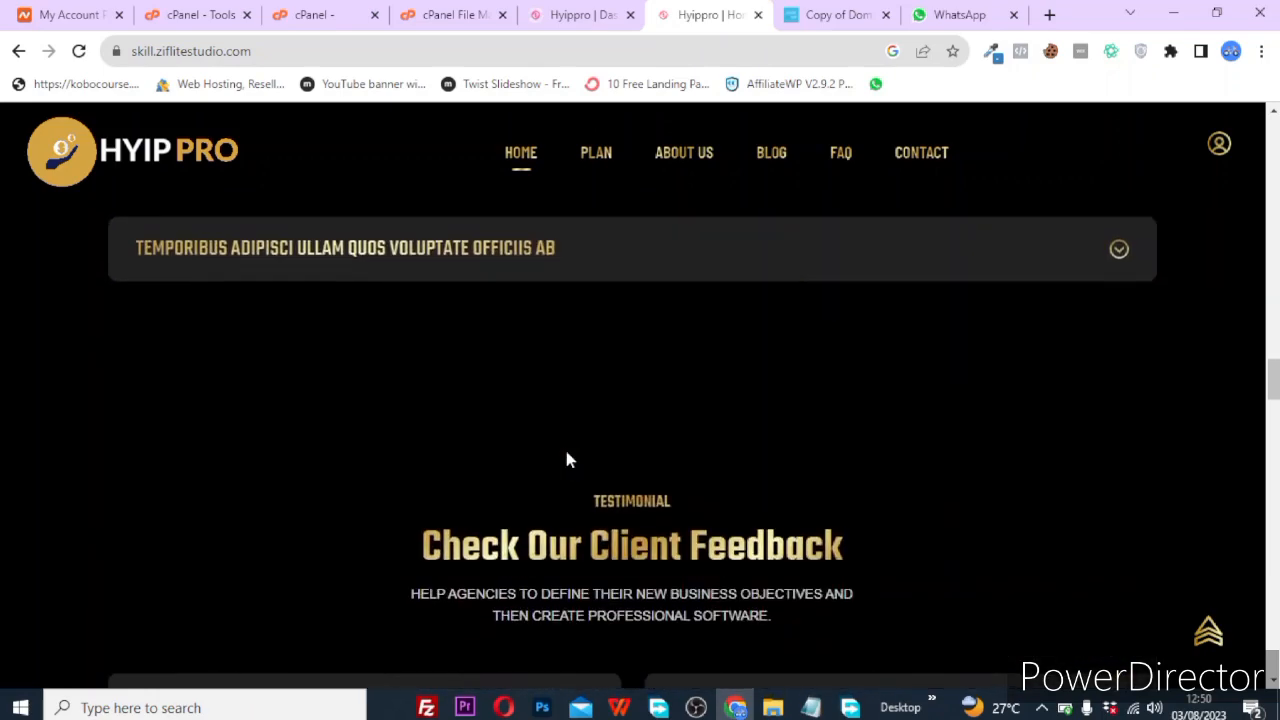
scroll(566, 460, down, 3)
scroll(566, 459, down, 13)
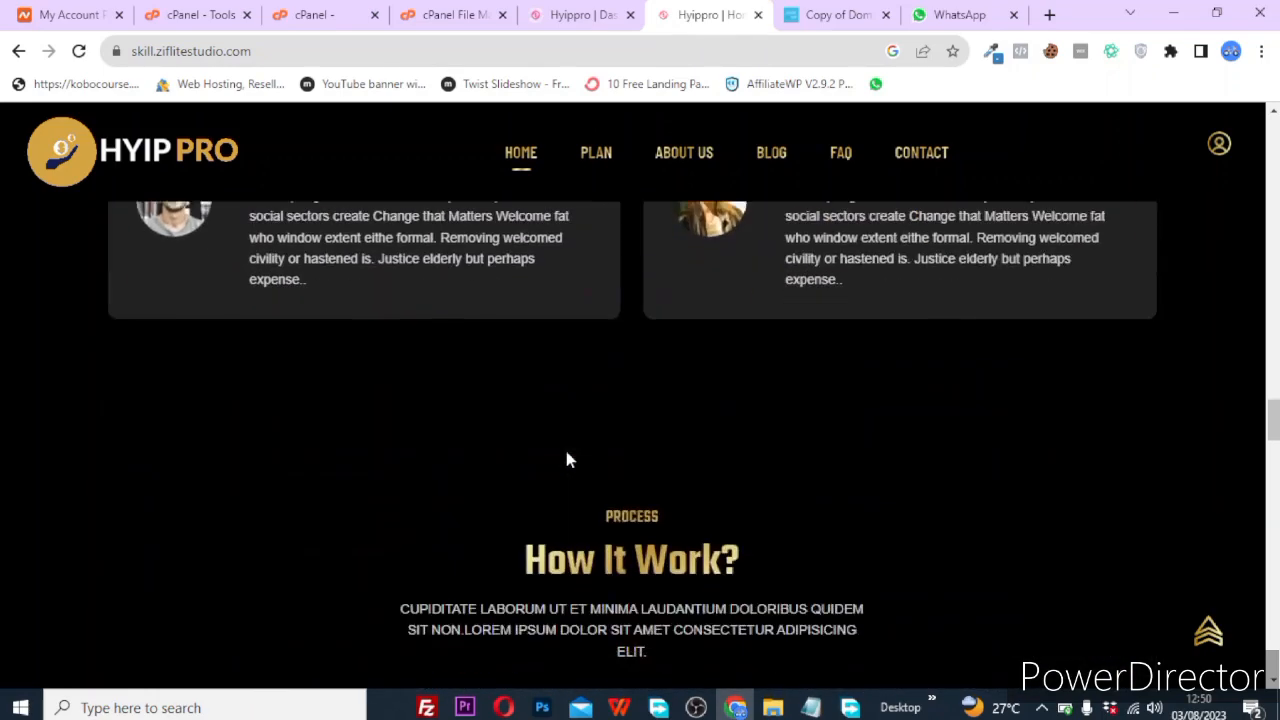
scroll(566, 459, down, 4)
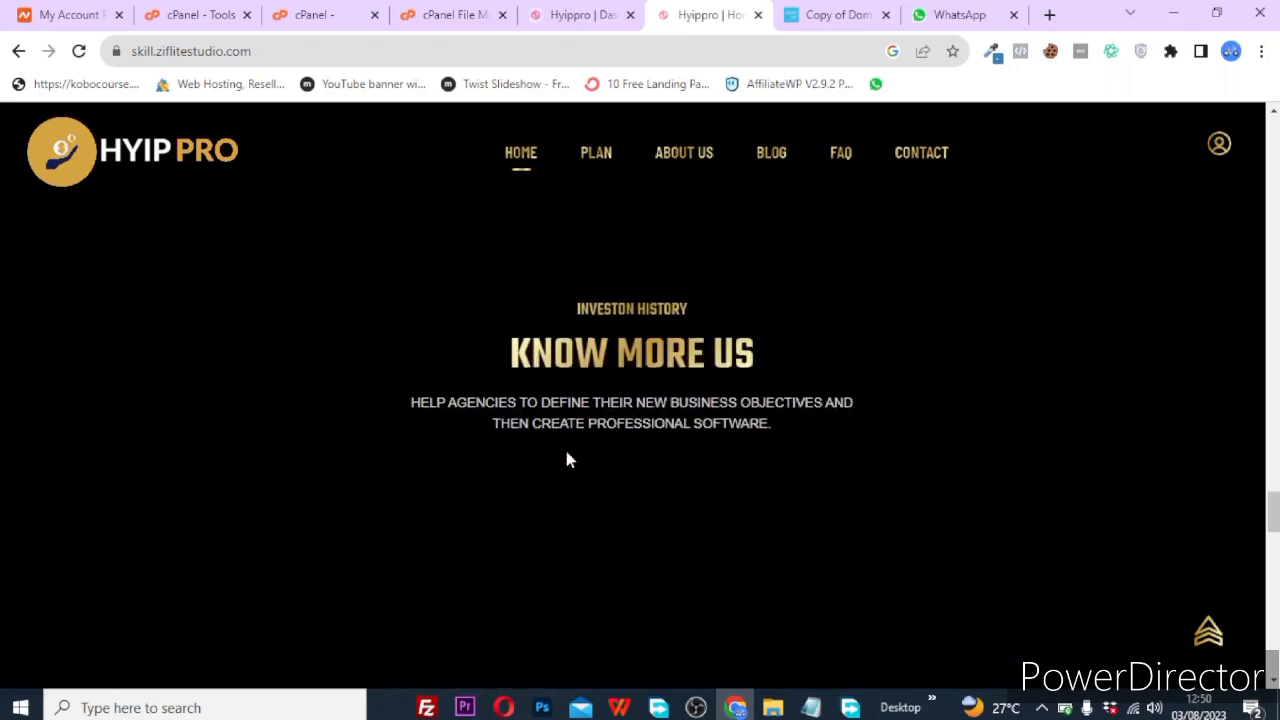
scroll(566, 459, down, 8)
scroll(566, 459, down, 6)
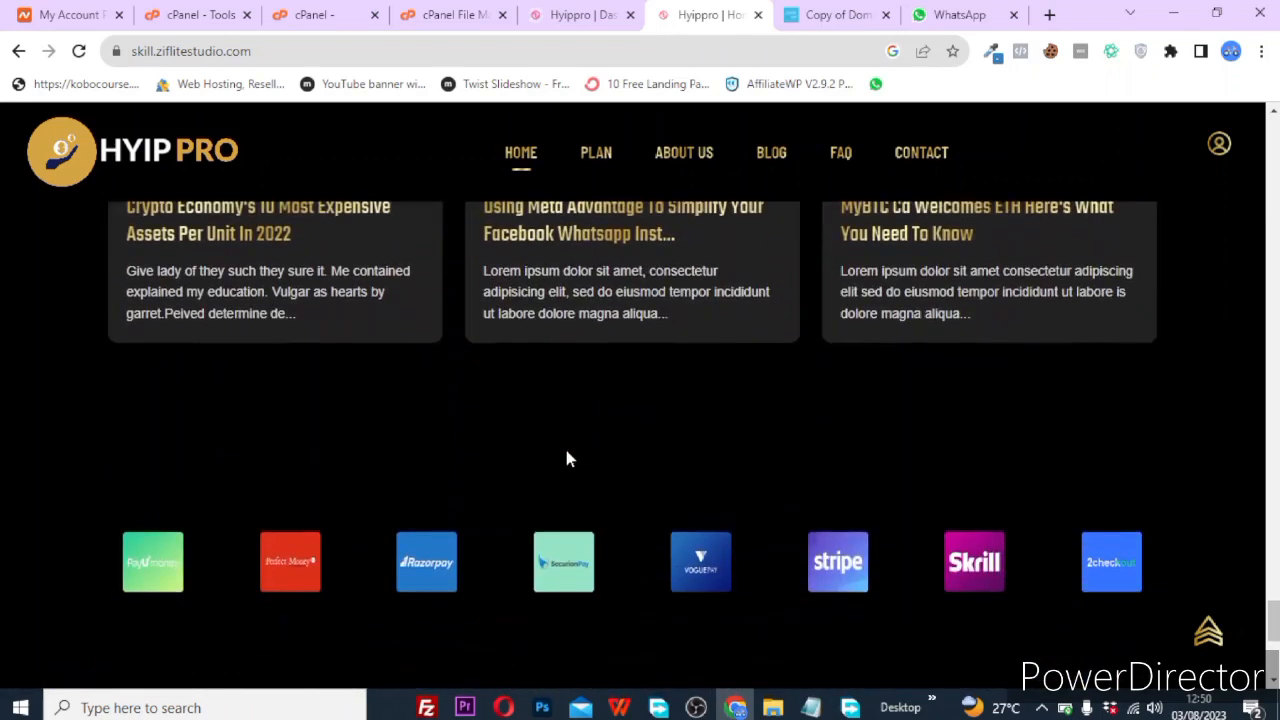
scroll(566, 459, up, 3)
scroll(566, 457, down, 5)
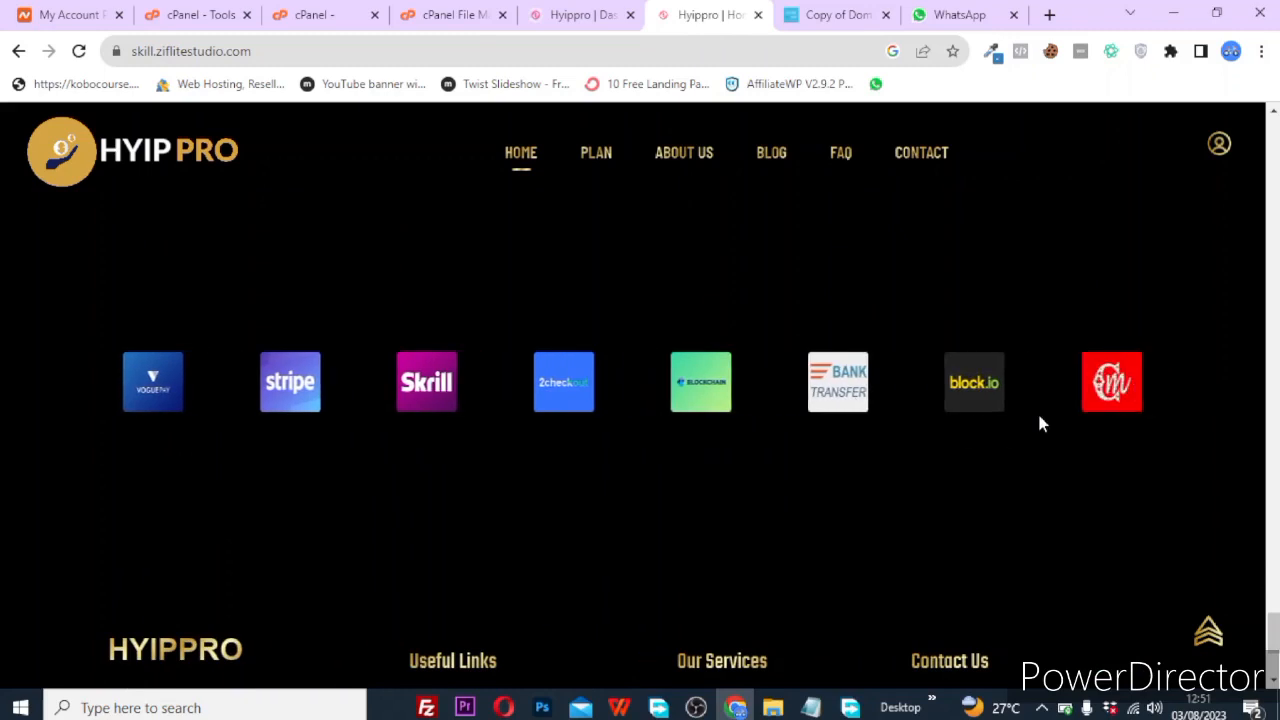
scroll(1040, 424, down, 3)
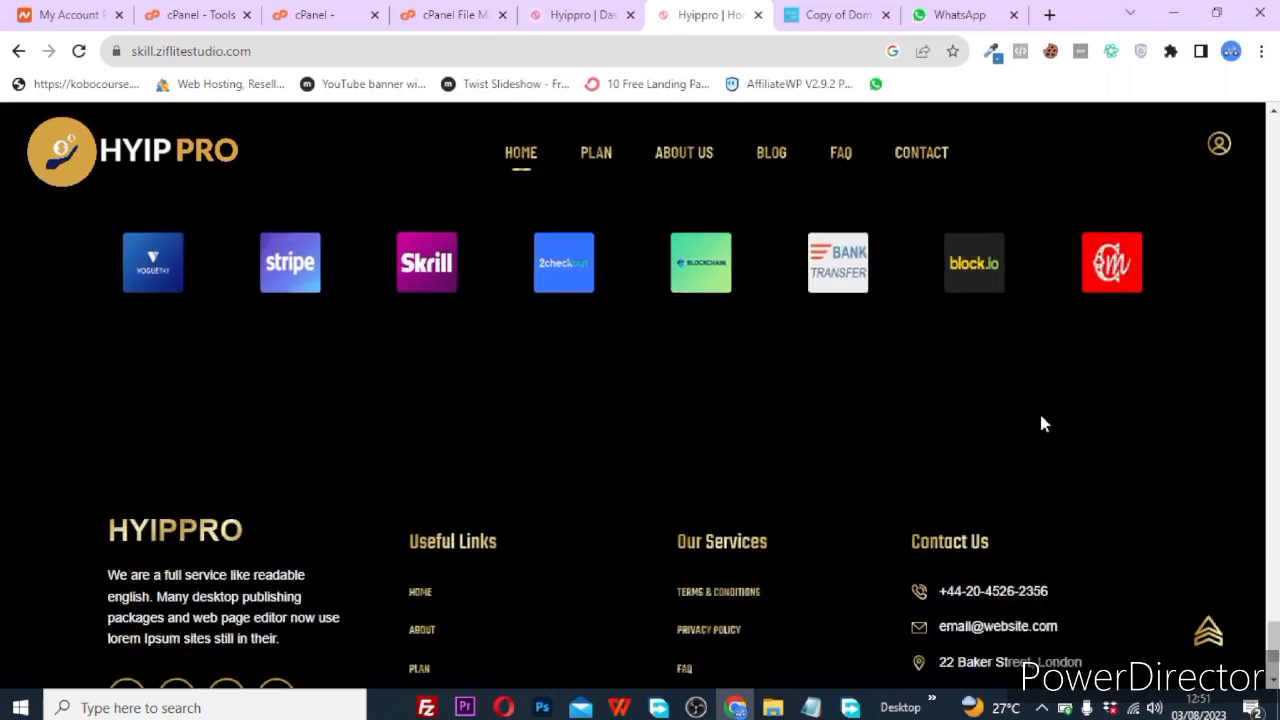
scroll(1040, 424, down, 1)
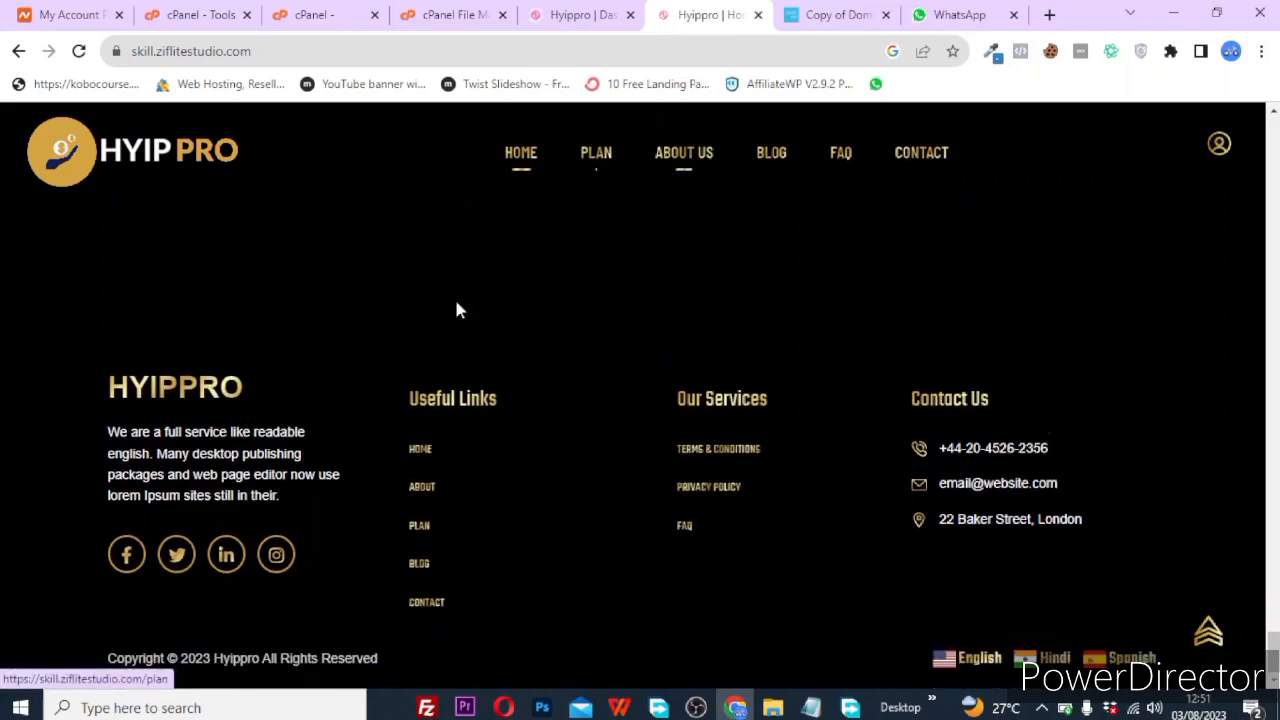
scroll(507, 380, up, 15)
scroll(507, 382, up, 10)
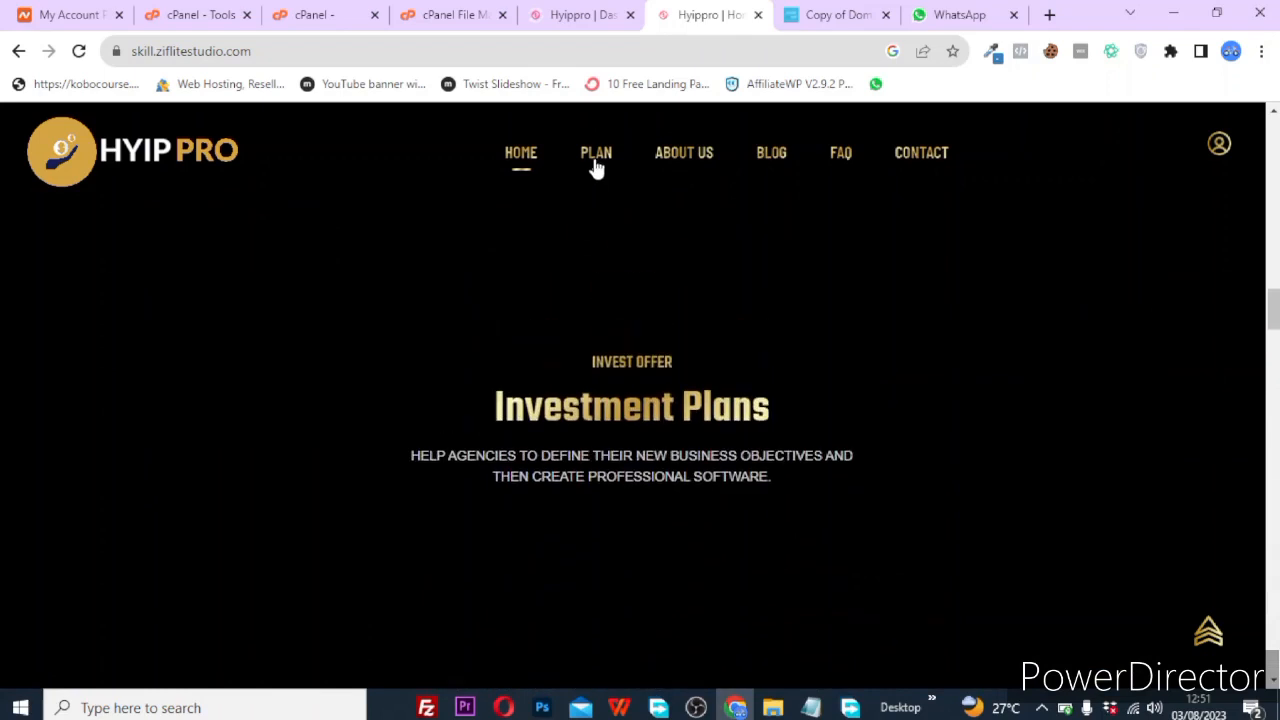
click(596, 160)
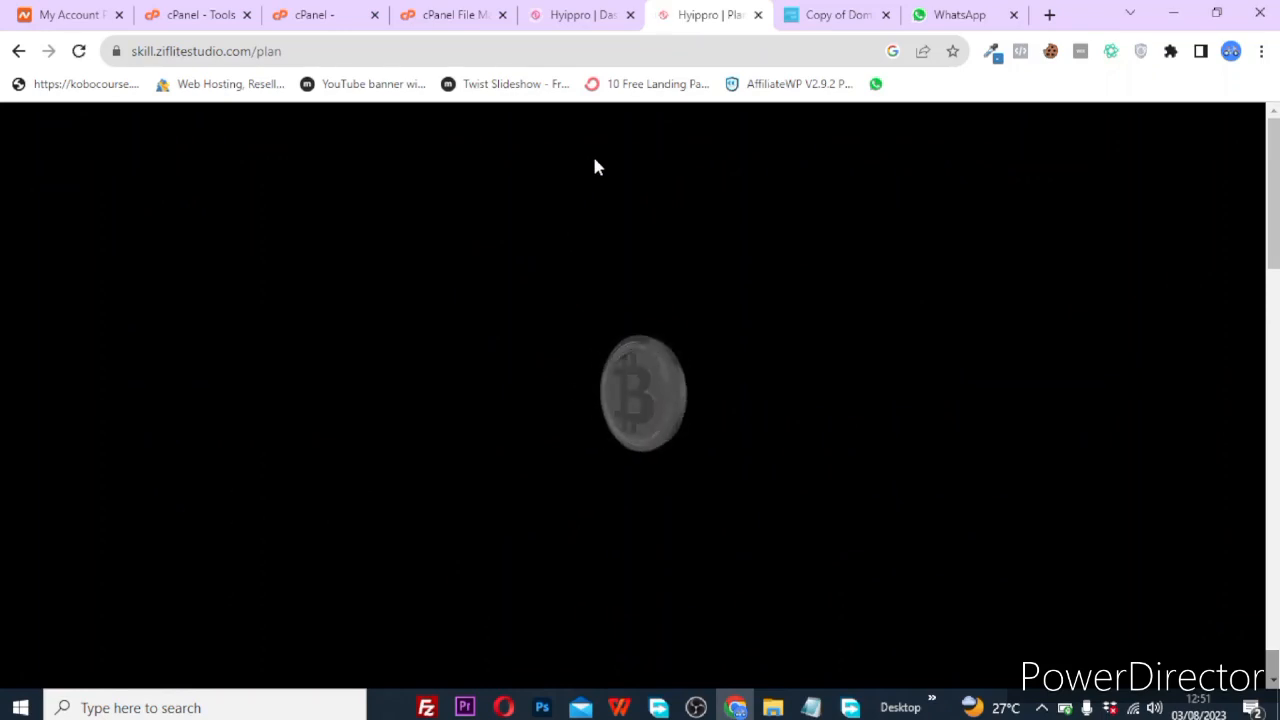
Scroll through the Plan page's investment sections and payment logos, then switch to the Hyippro Dashboard tab.
scroll(543, 447, down, 7)
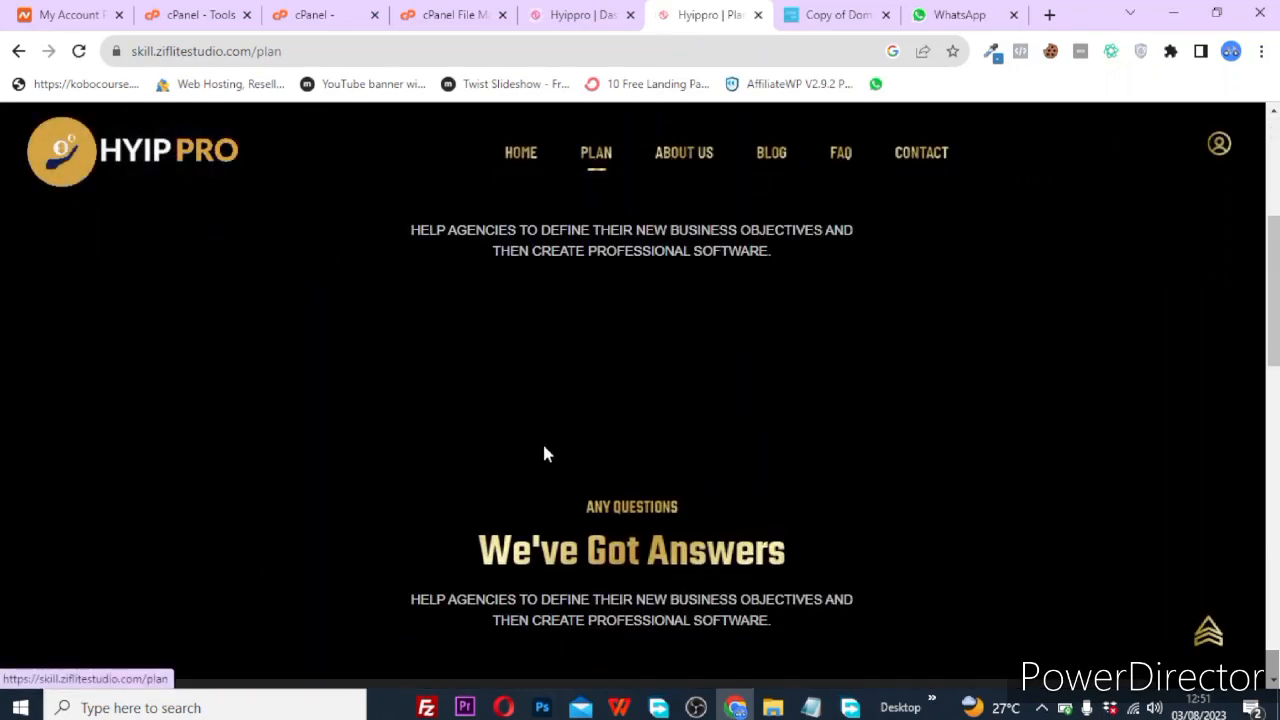
scroll(542, 453, up, 10)
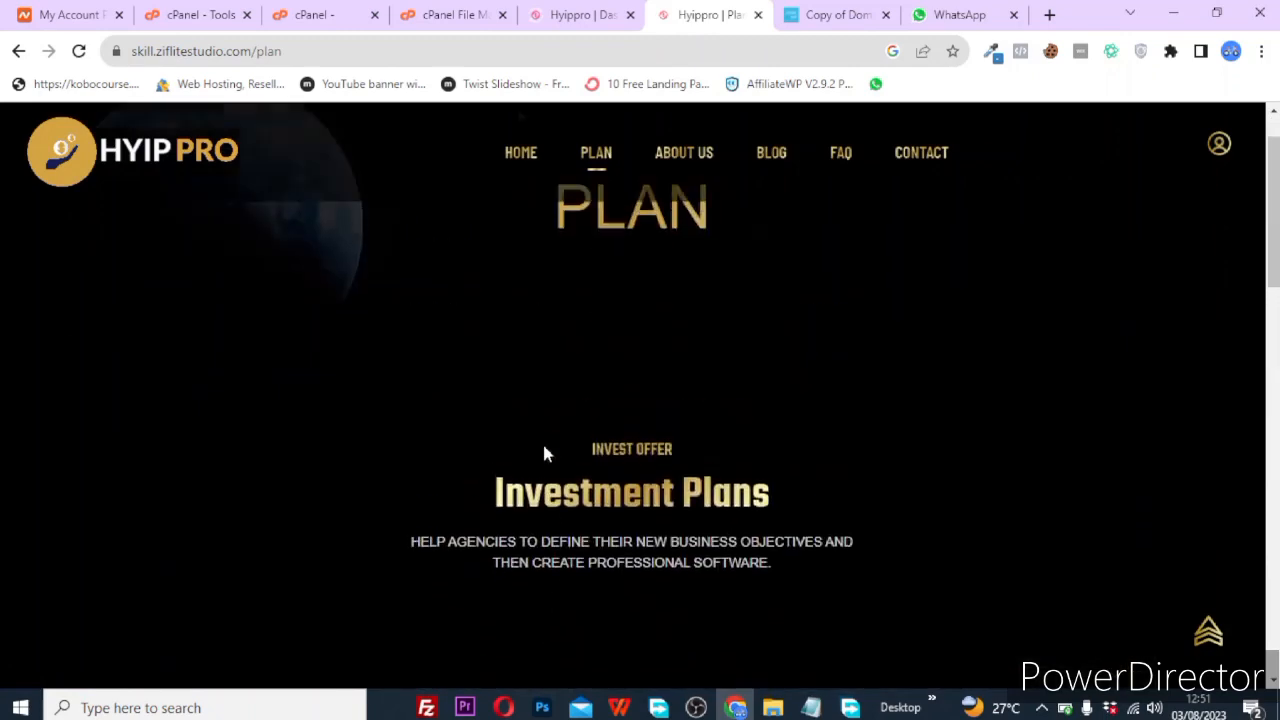
scroll(542, 453, down, 3)
scroll(542, 453, up, 3)
scroll(547, 454, up, 1)
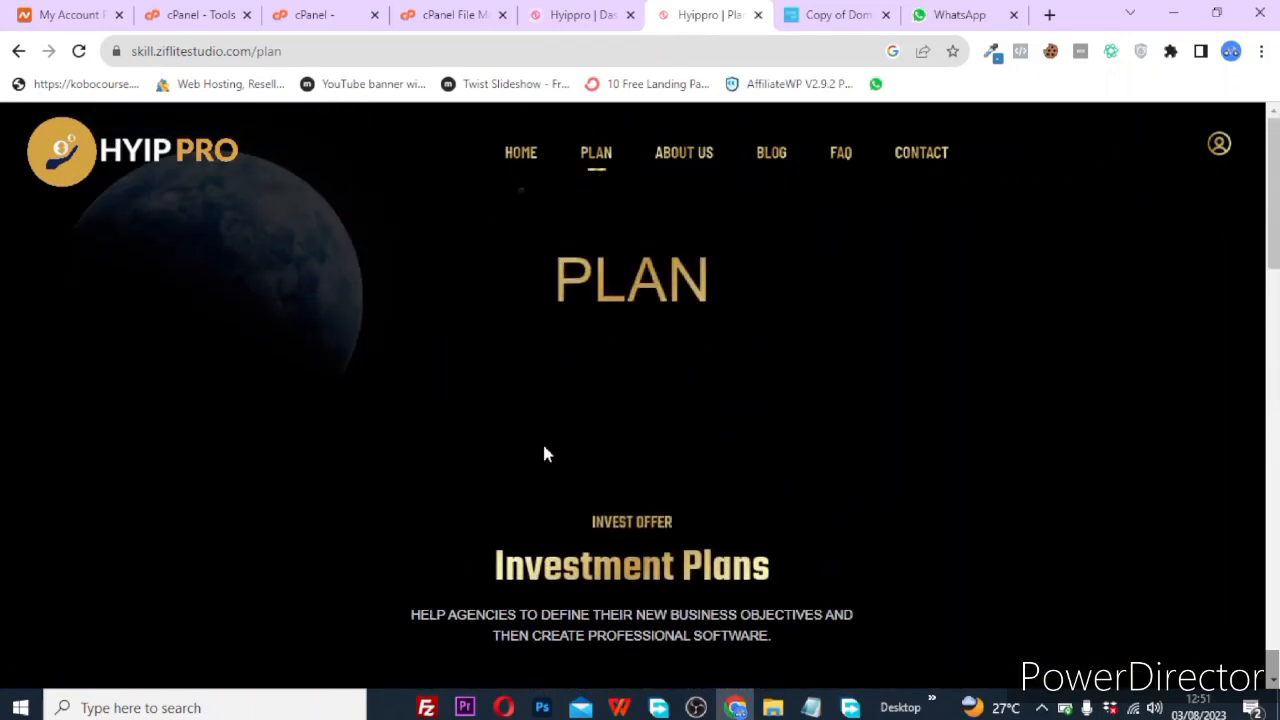
scroll(545, 455, down, 12)
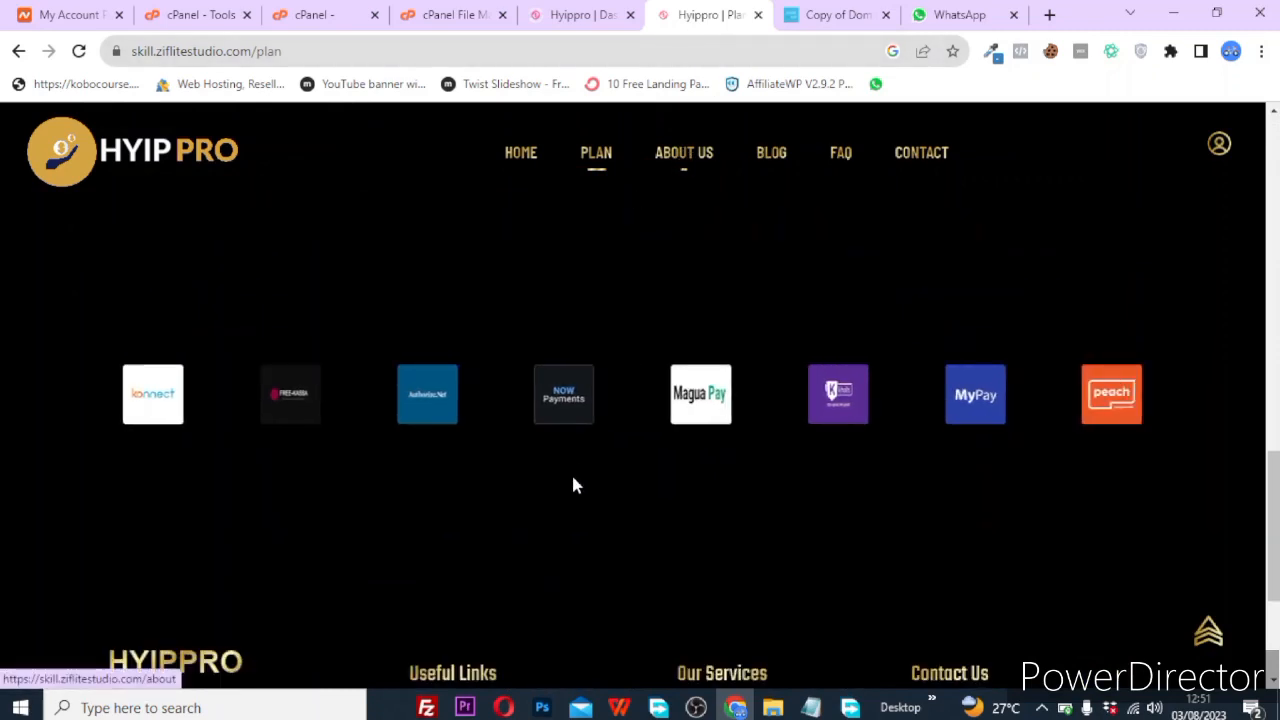
scroll(571, 472, down, 3)
click(551, 7)
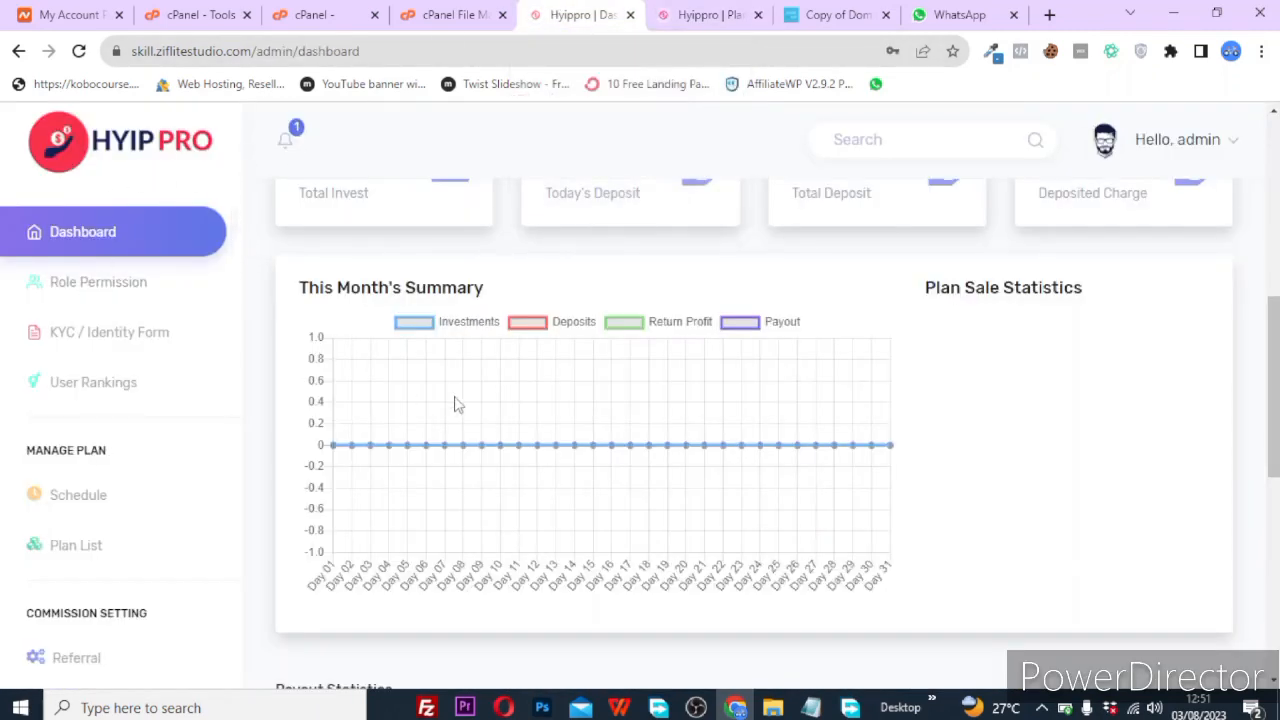
Scroll the admin dashboard to check the zero ticket counts and the empty Latest User list.
scroll(457, 403, down, 6)
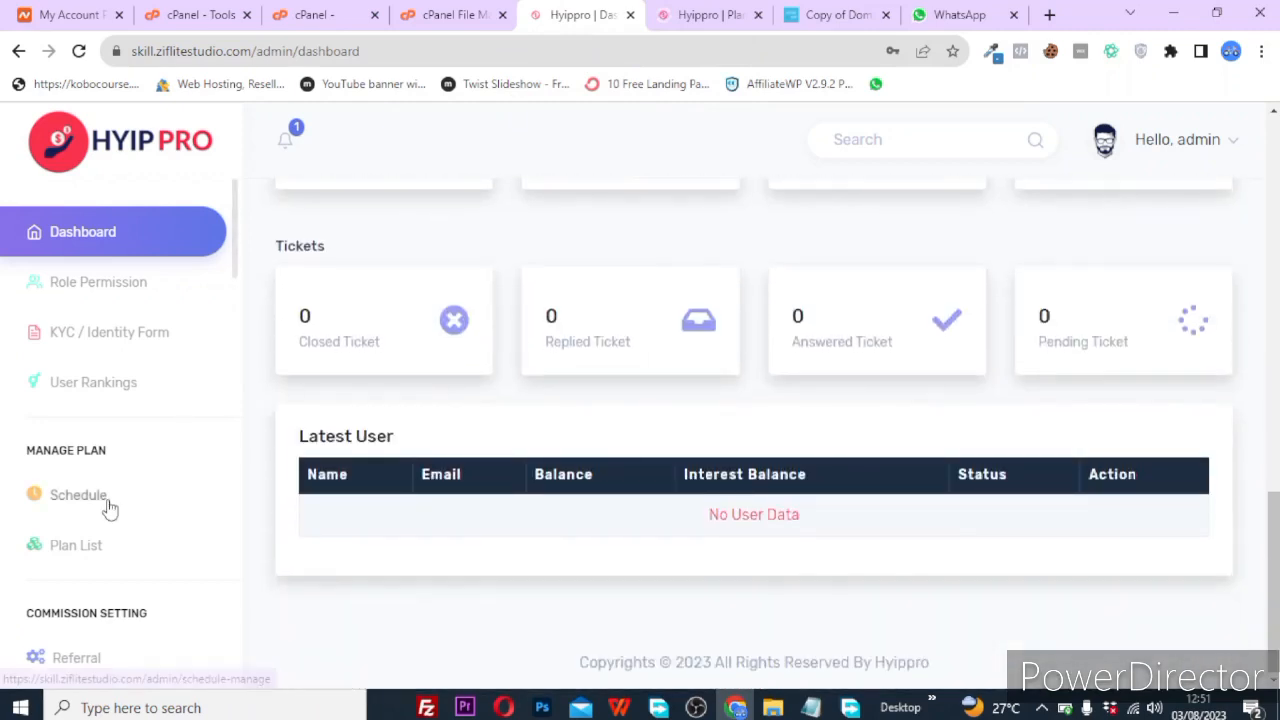
scroll(107, 509, down, 8)
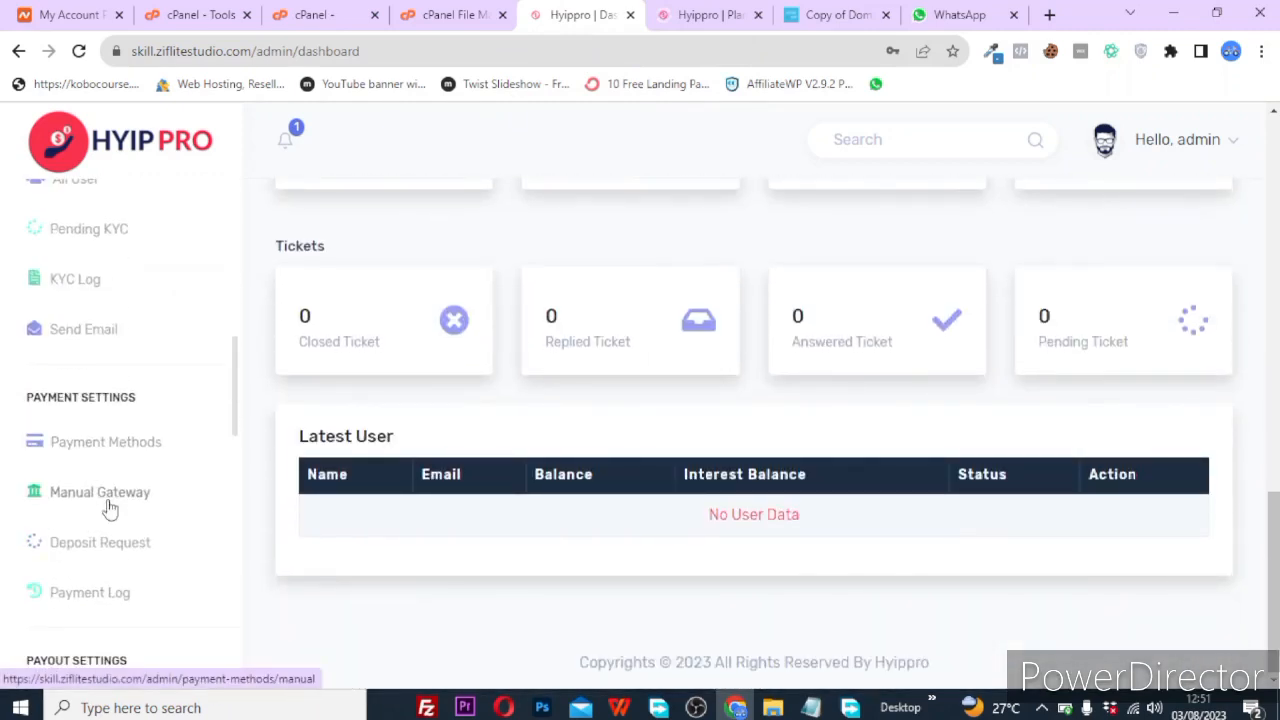
scroll(106, 508, down, 5)
scroll(106, 508, up, 4)
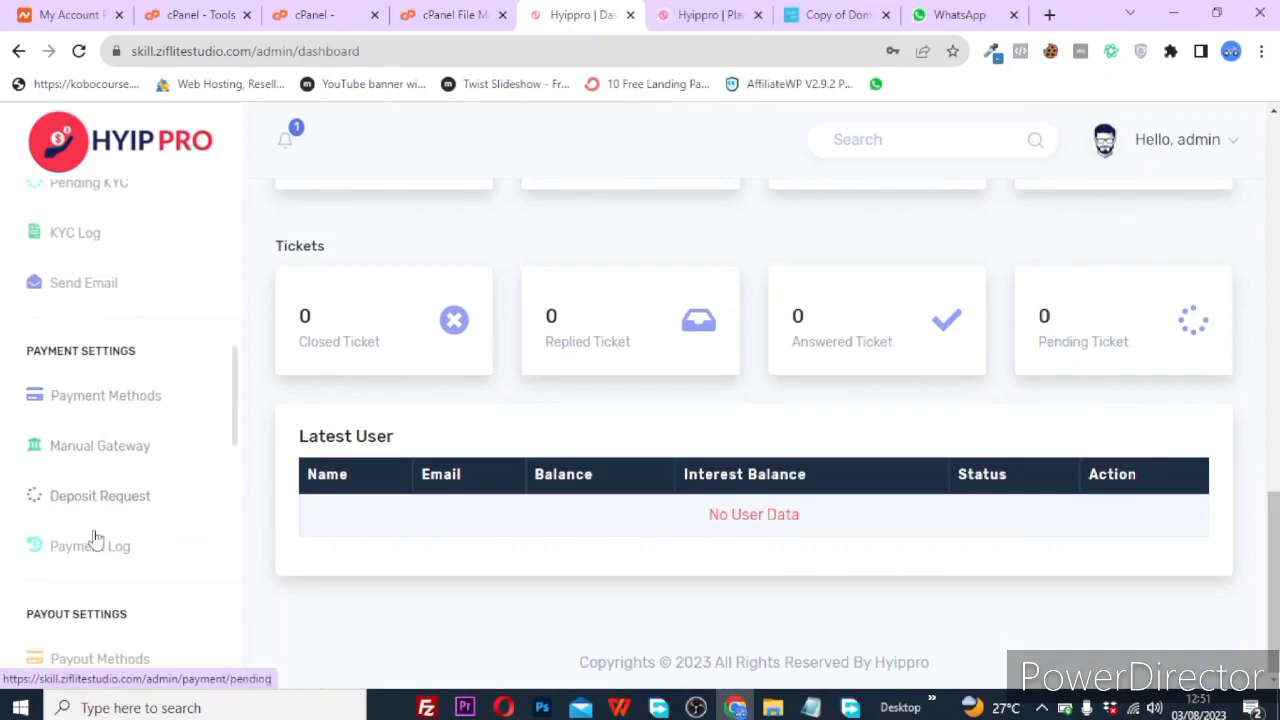
scroll(123, 547, down, 3)
scroll(94, 346, up, 3)
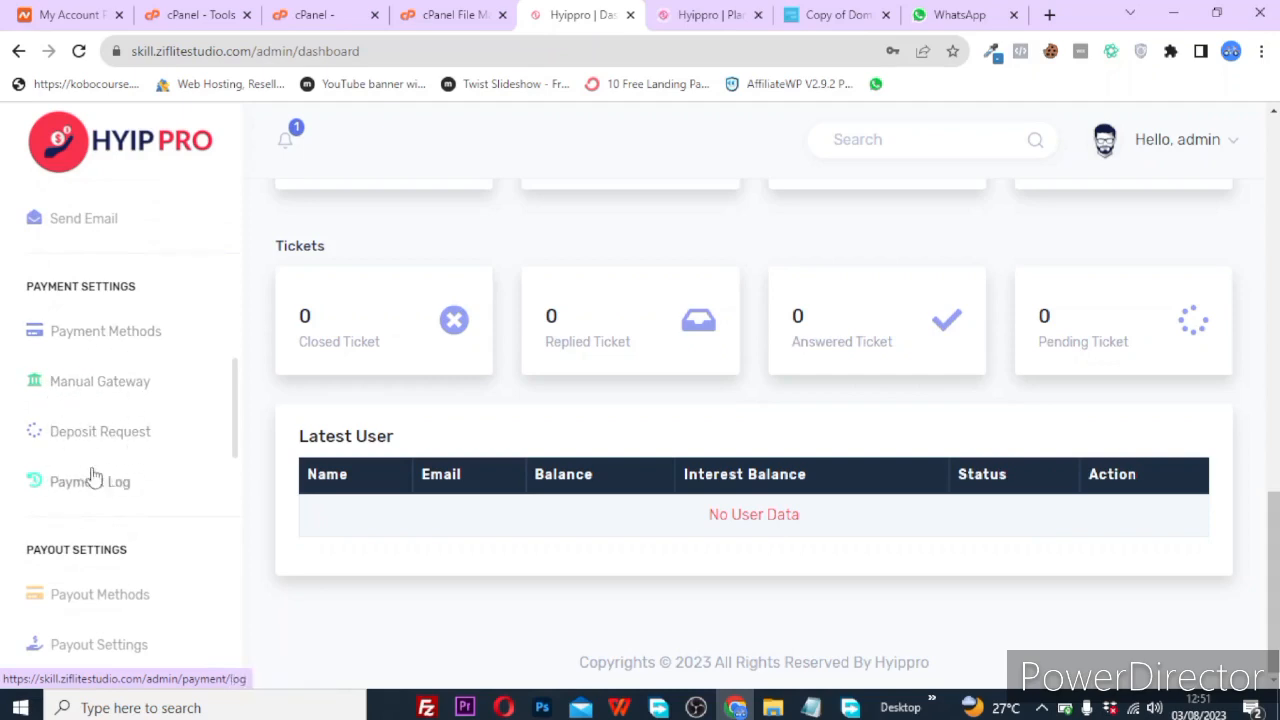
scroll(86, 480, up, 10)
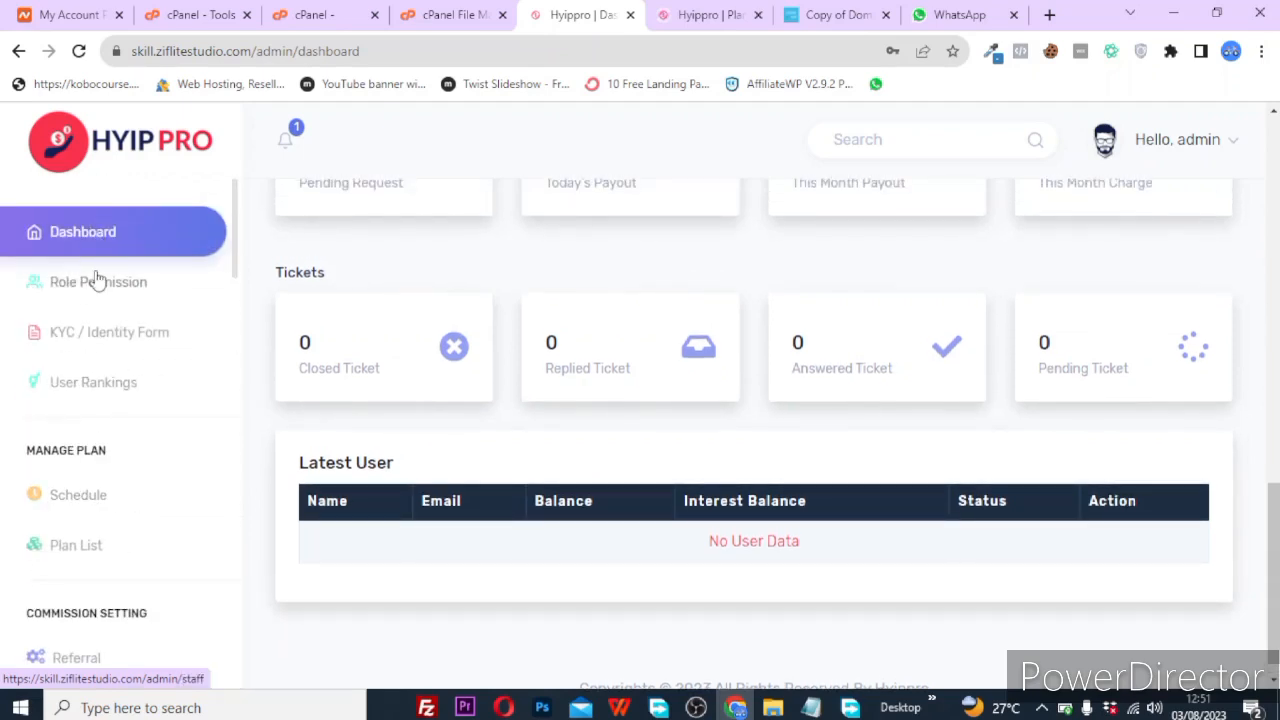
Open the KYC / Identity Form settings and scroll the sidebar down to Support Tickets and Subscriber.
click(91, 351)
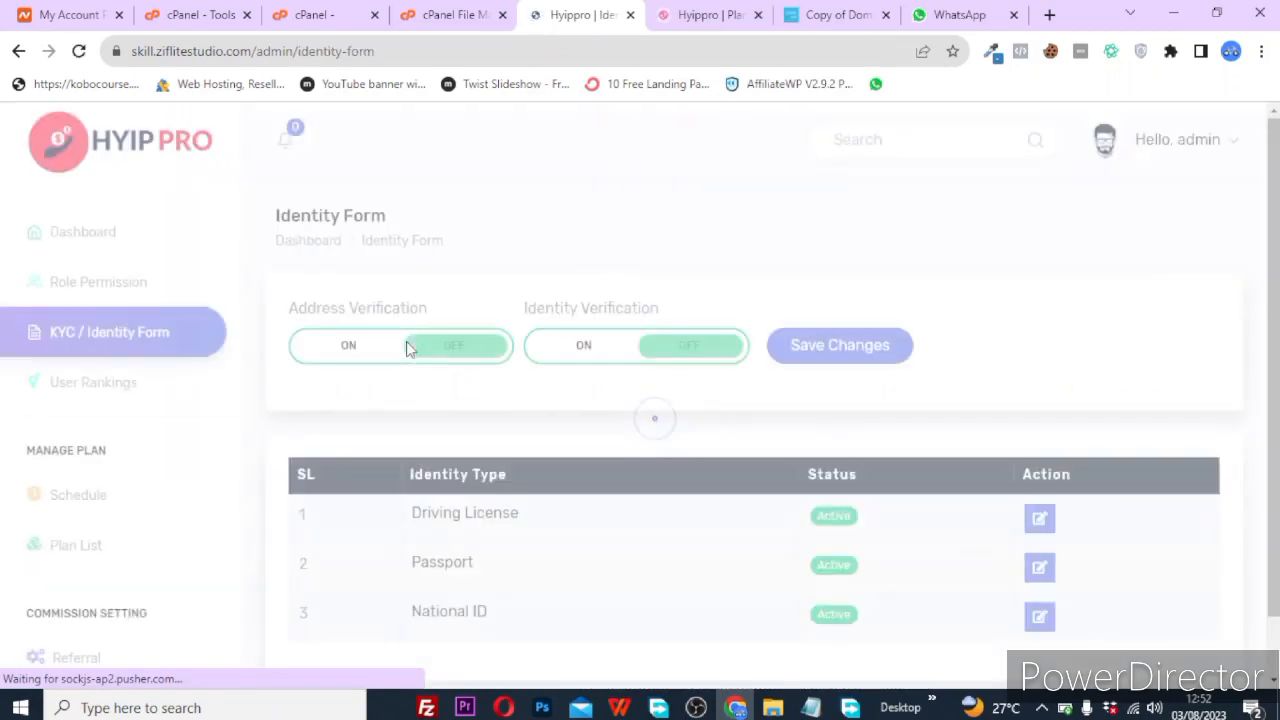
scroll(620, 517, down, 1)
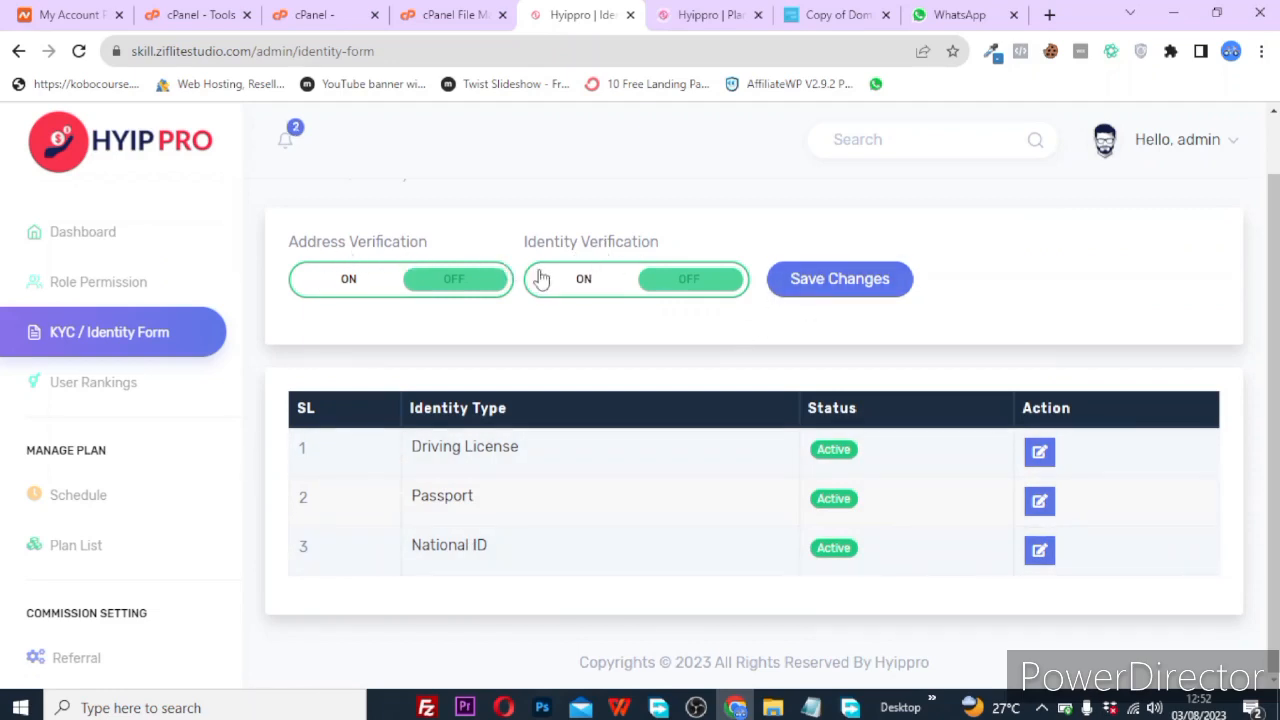
scroll(129, 453, down, 3)
scroll(127, 452, up, 1)
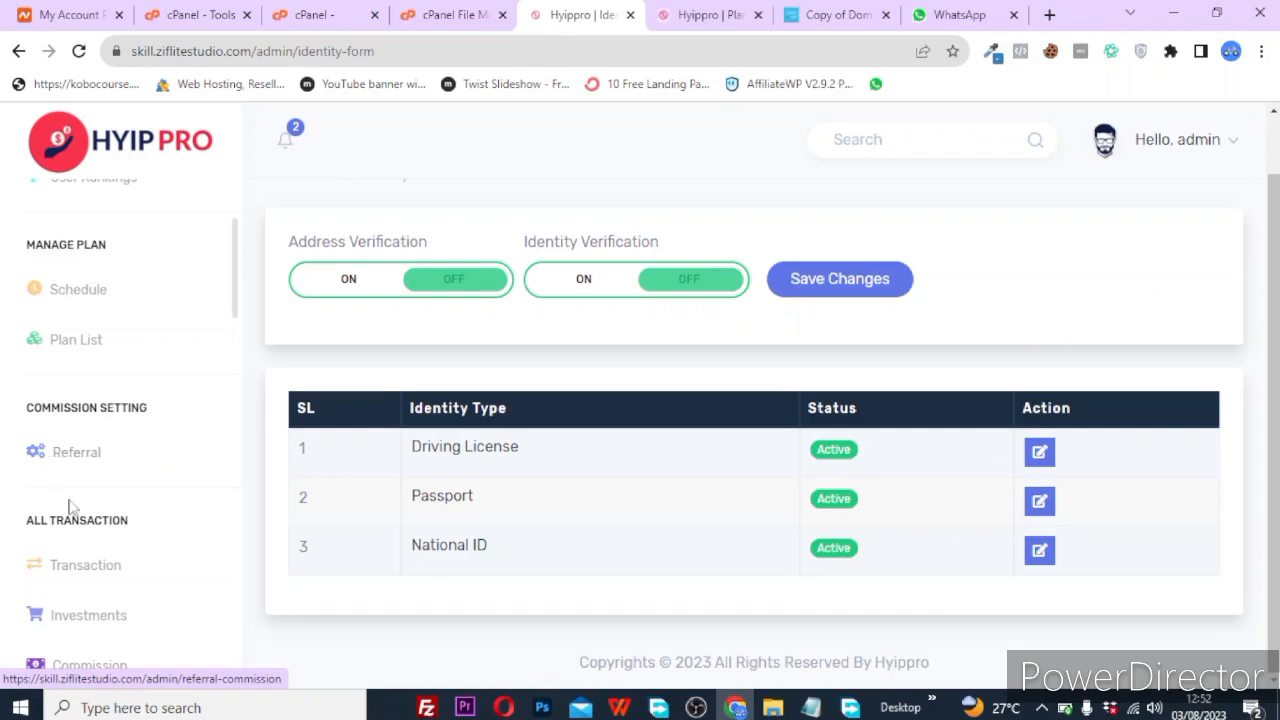
scroll(44, 594, down, 2)
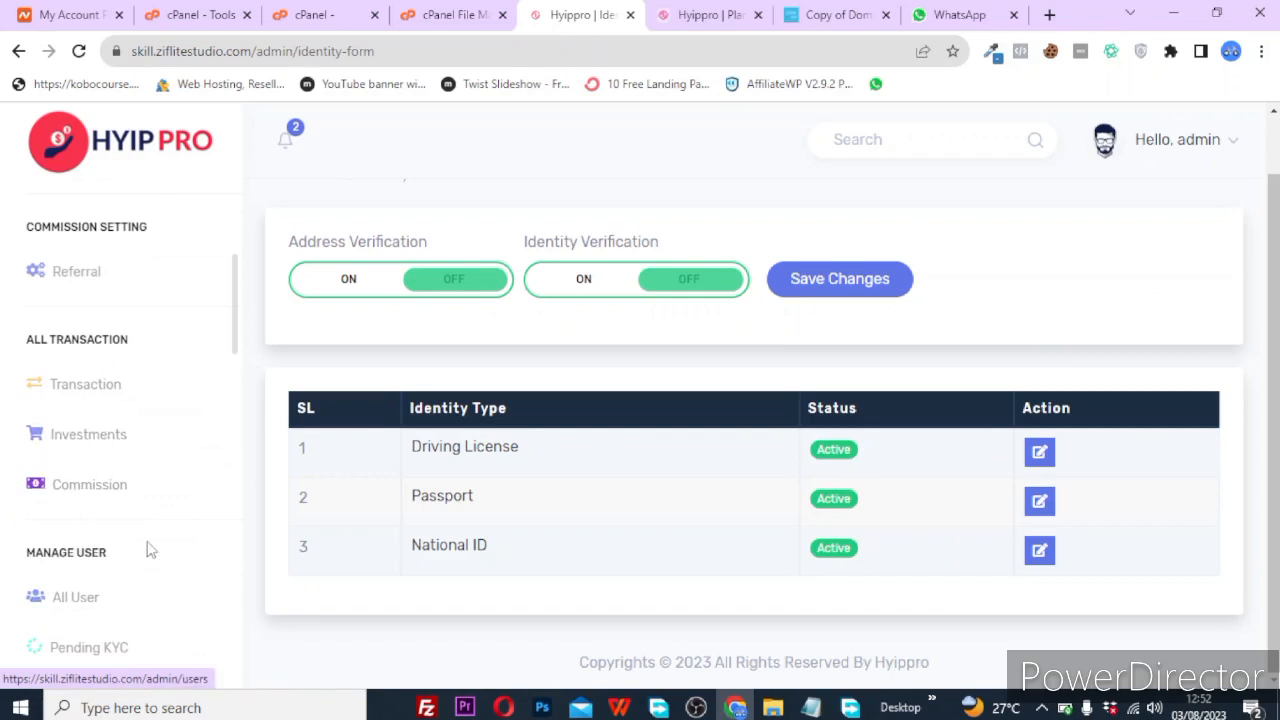
scroll(66, 620, down, 3)
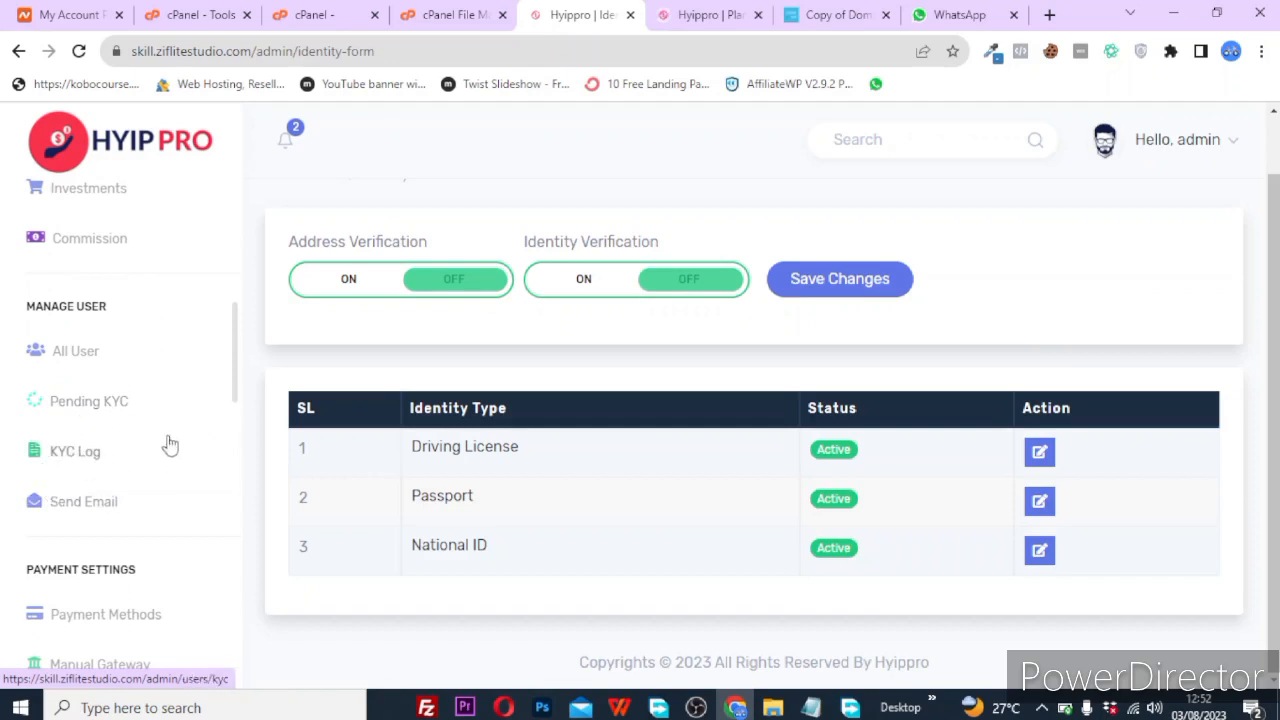
scroll(70, 563, down, 3)
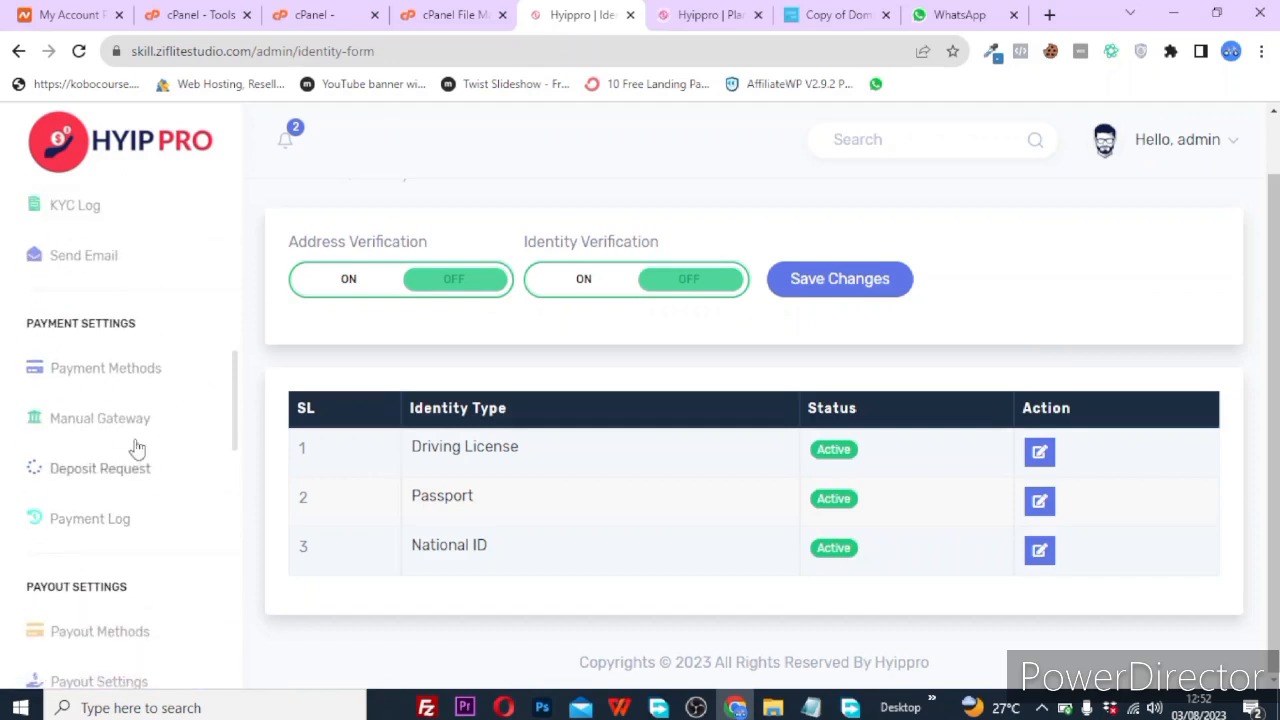
scroll(20, 514, down, 6)
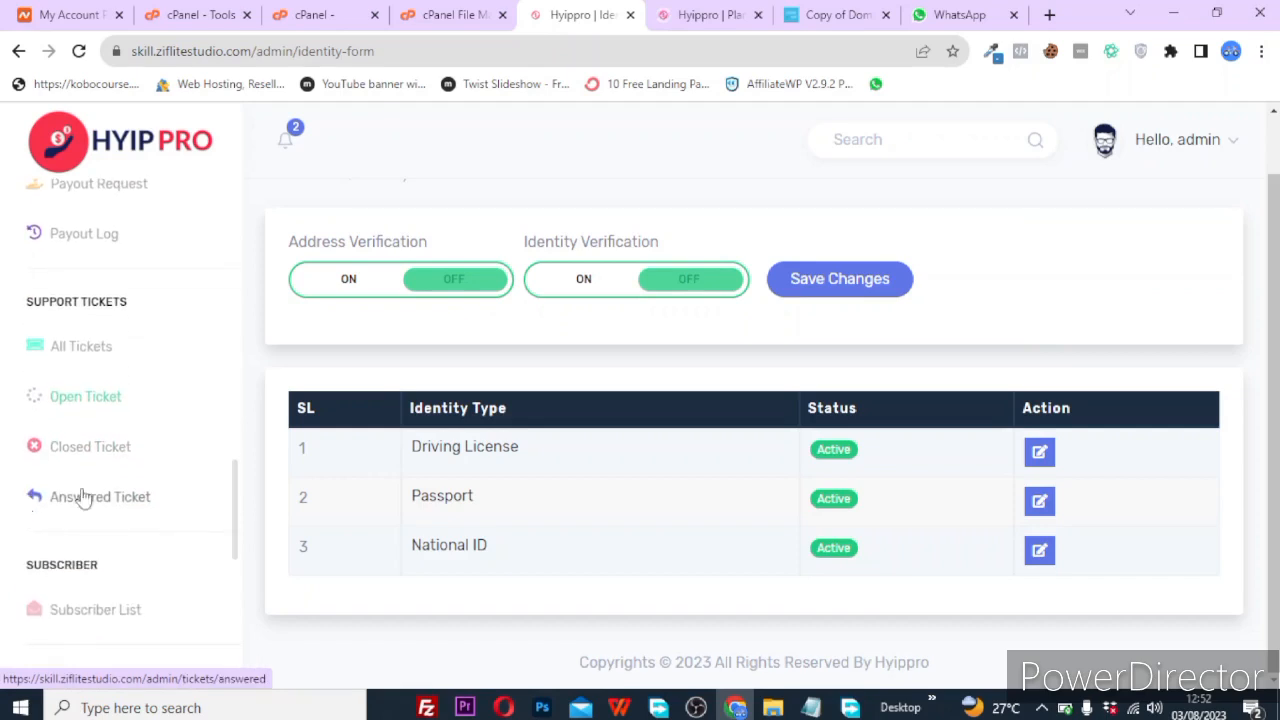
Open the Subscriber Manager and scroll its empty subscriber list.
click(88, 611)
scroll(157, 578, down, 4)
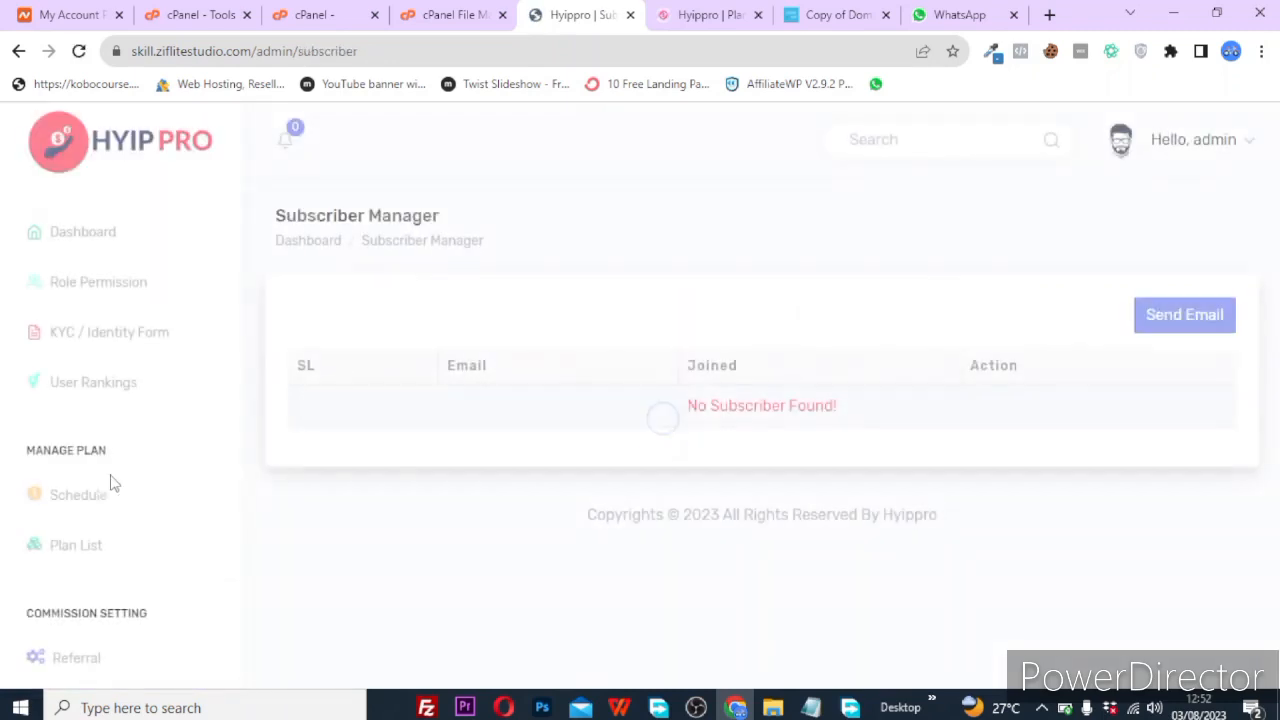
scroll(119, 541, down, 5)
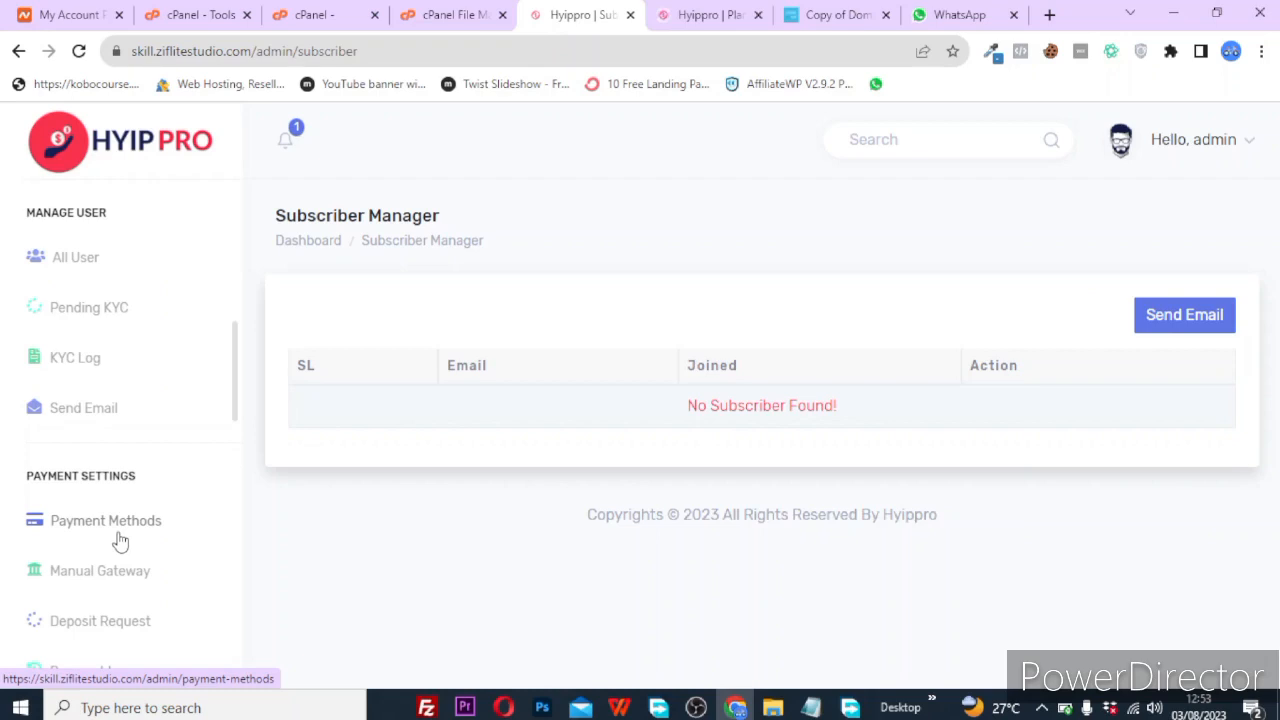
scroll(120, 541, down, 6)
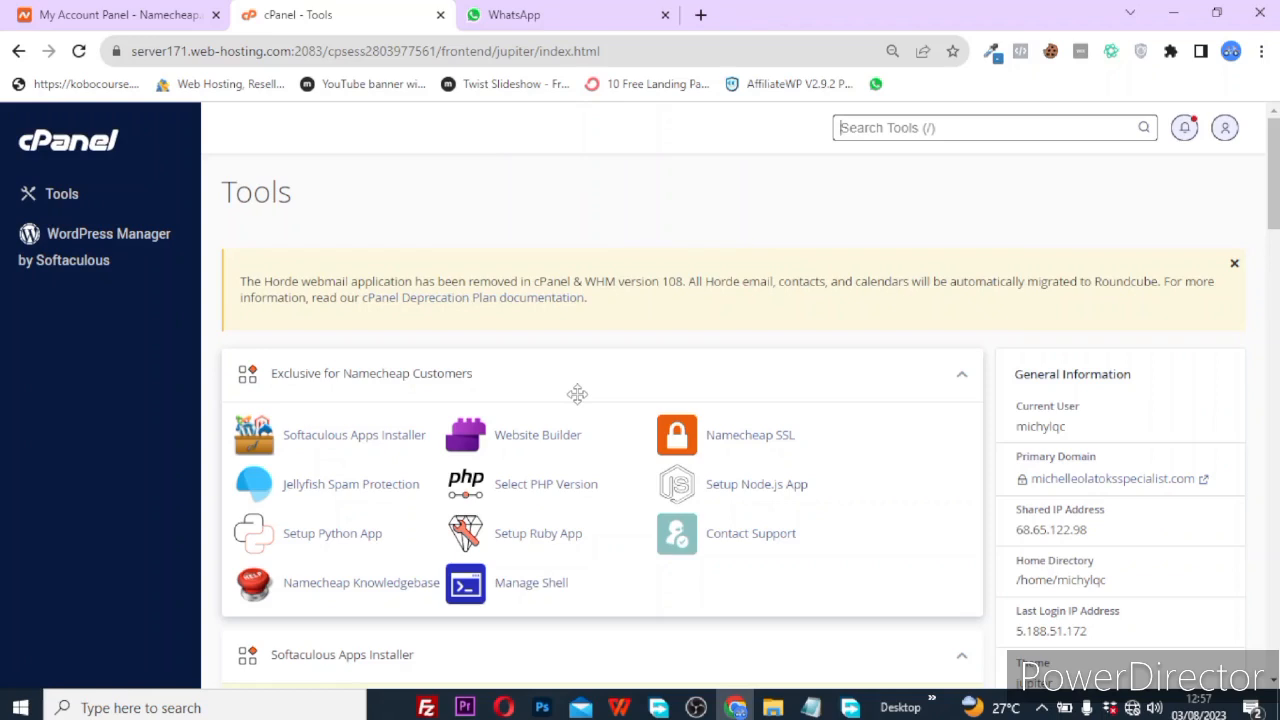
Find File Manager by searching 'fil' in cPanel tools and open it.
click(899, 127)
text(fil)
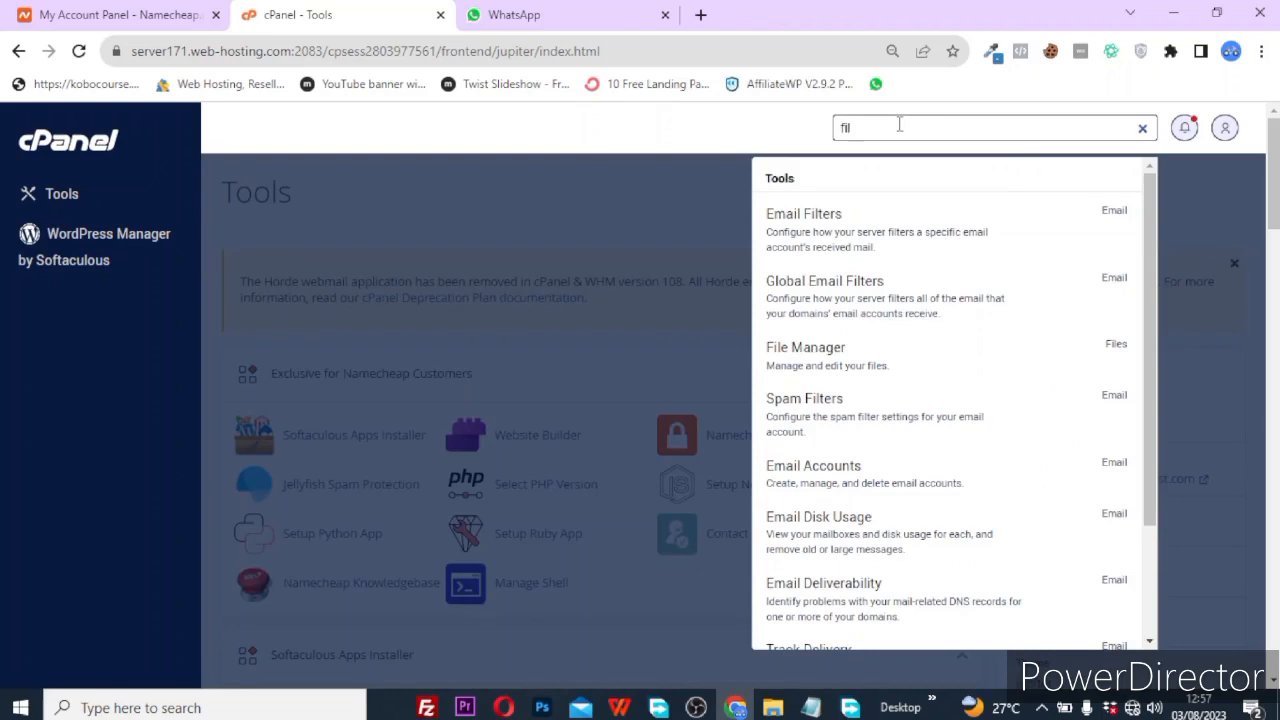
click(815, 349)
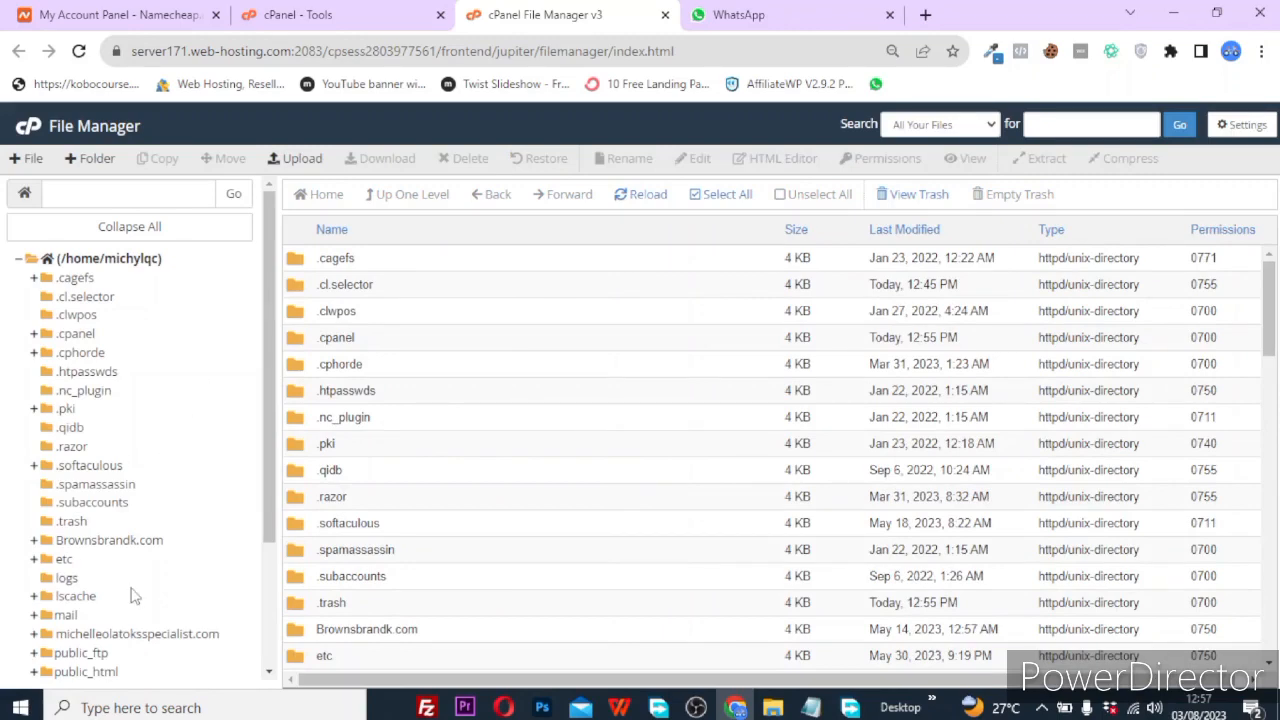
scroll(135, 596, down, 2)
scroll(405, 545, down, 4)
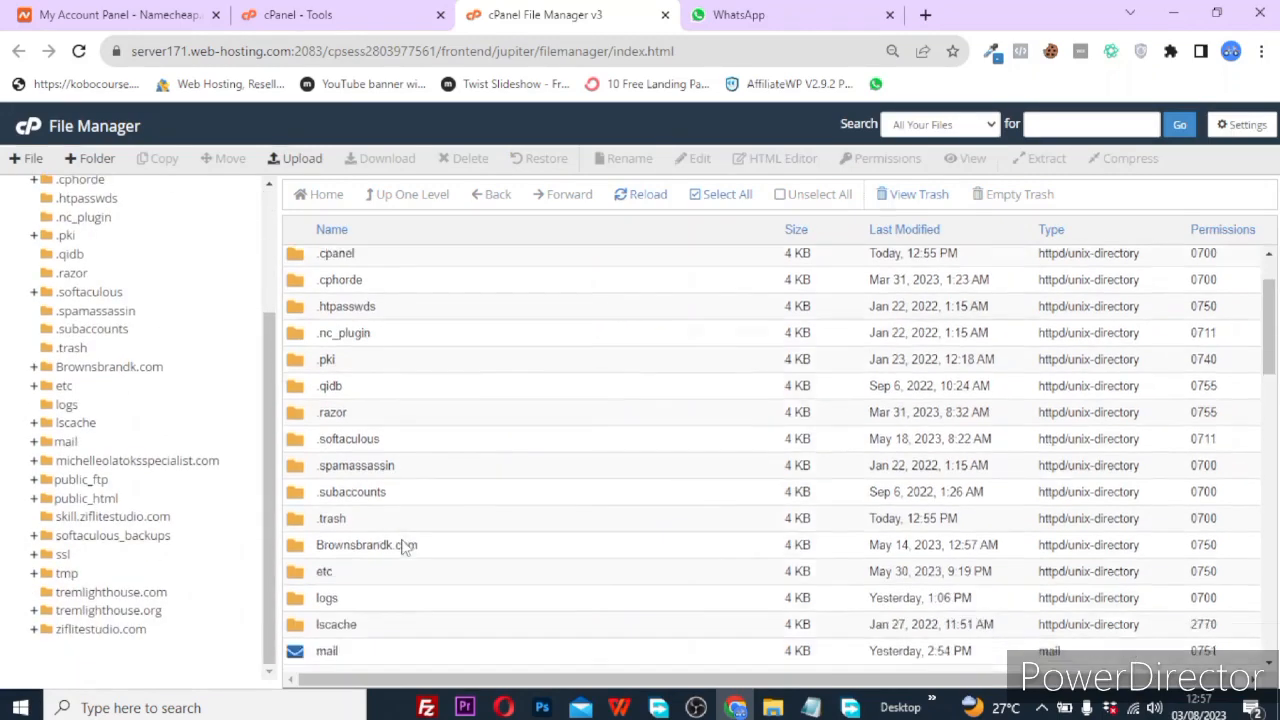
scroll(405, 545, down, 1)
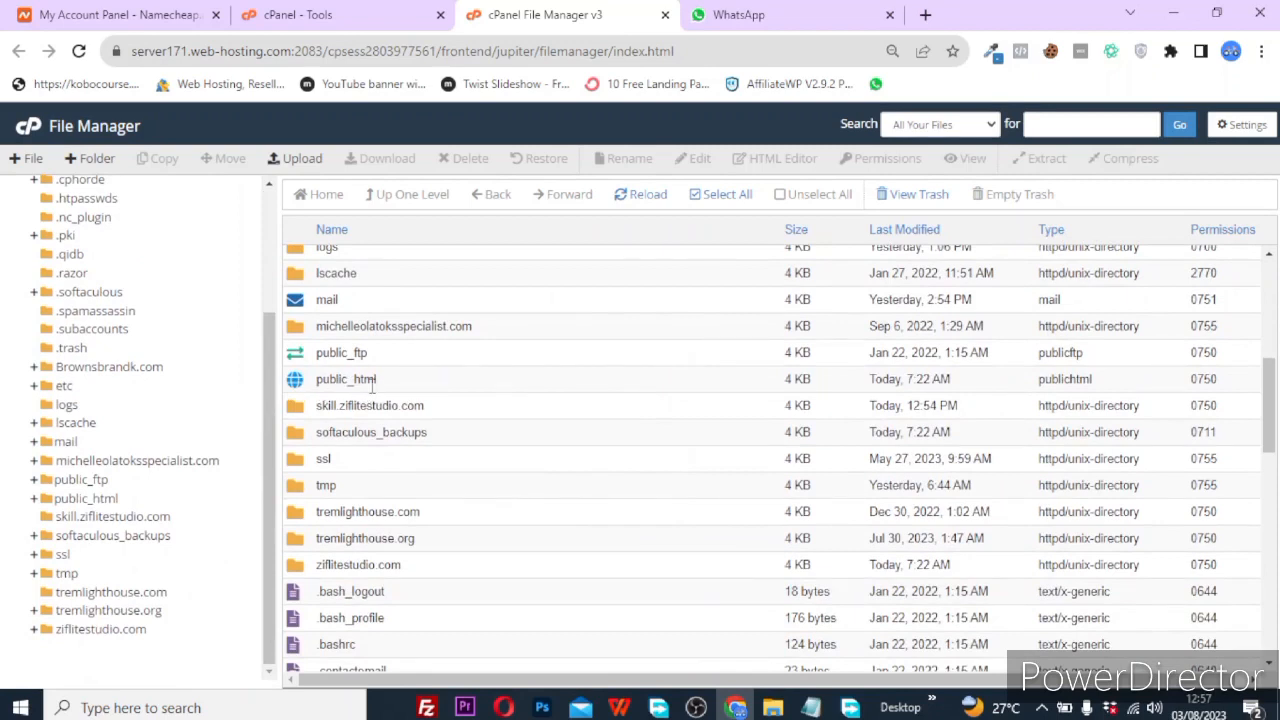
Look inside public_html, then return to the home directory listing.
double_click(310, 390)
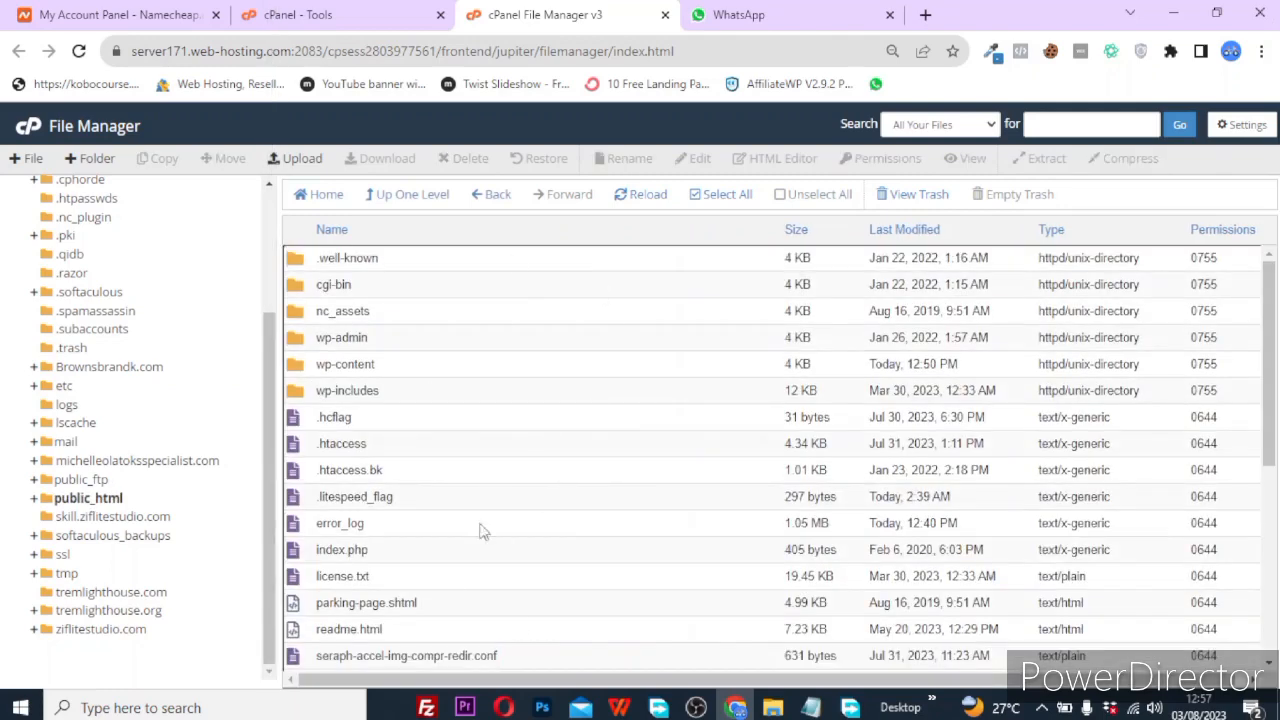
click(490, 196)
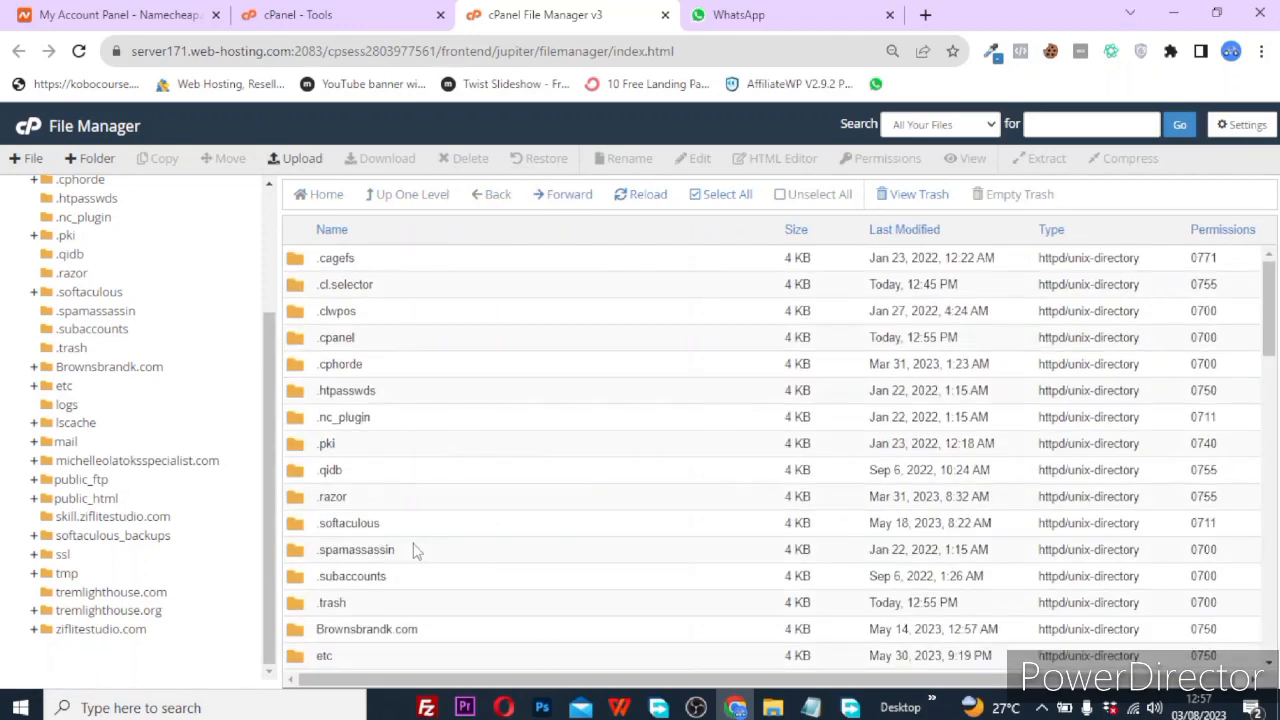
scroll(339, 600, down, 3)
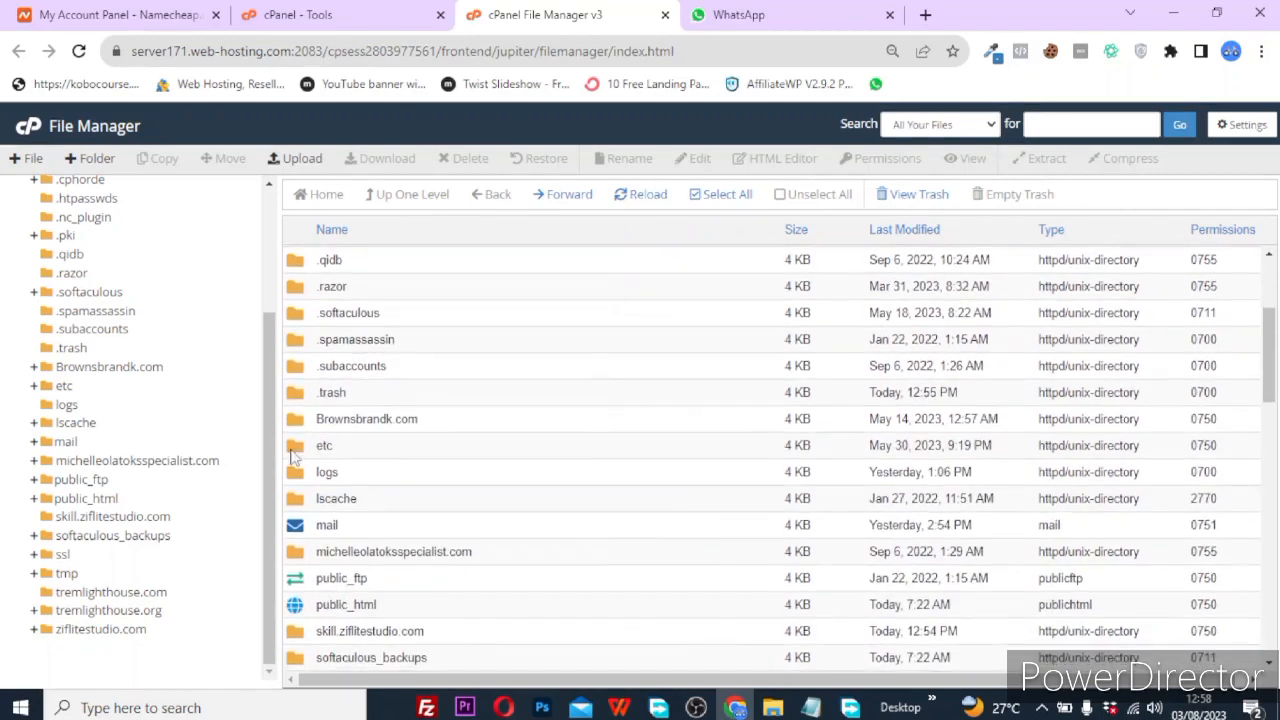
scroll(336, 575, down, 1)
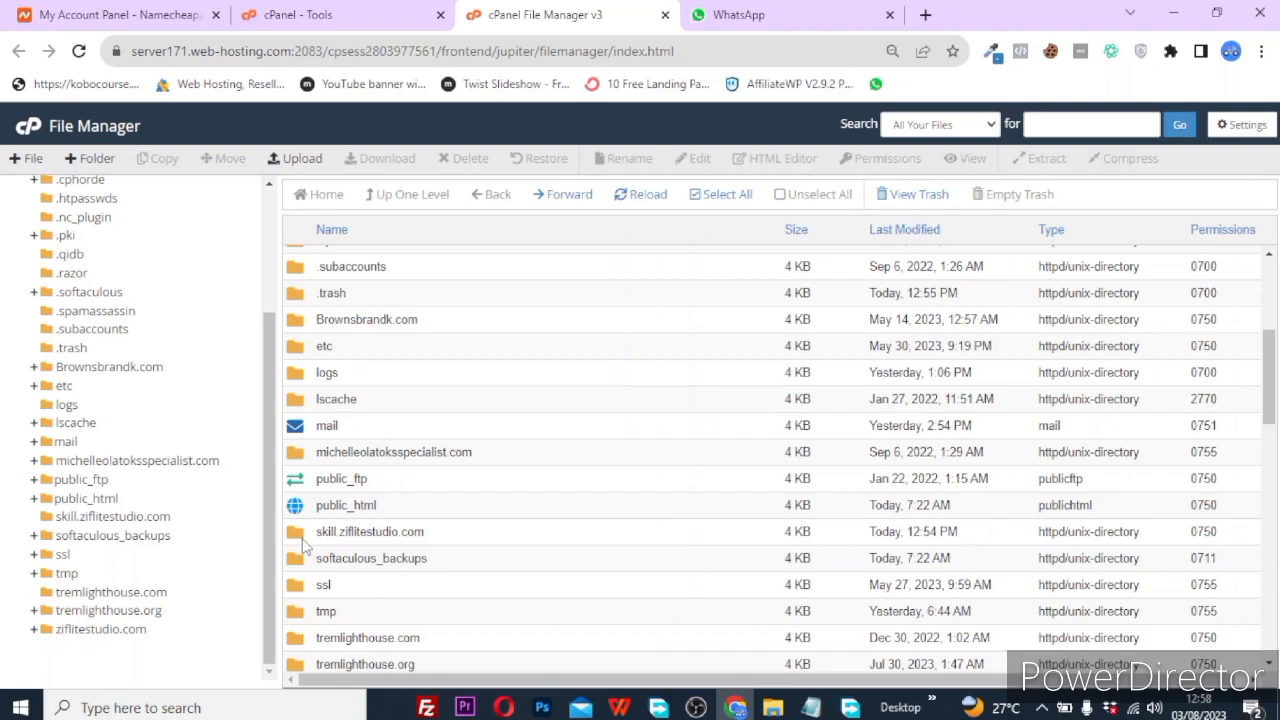
Upload project.zip from the FOR NAFECS FYB folder into skill.ziflitestudio.com, then return to that folder.
double_click(311, 541)
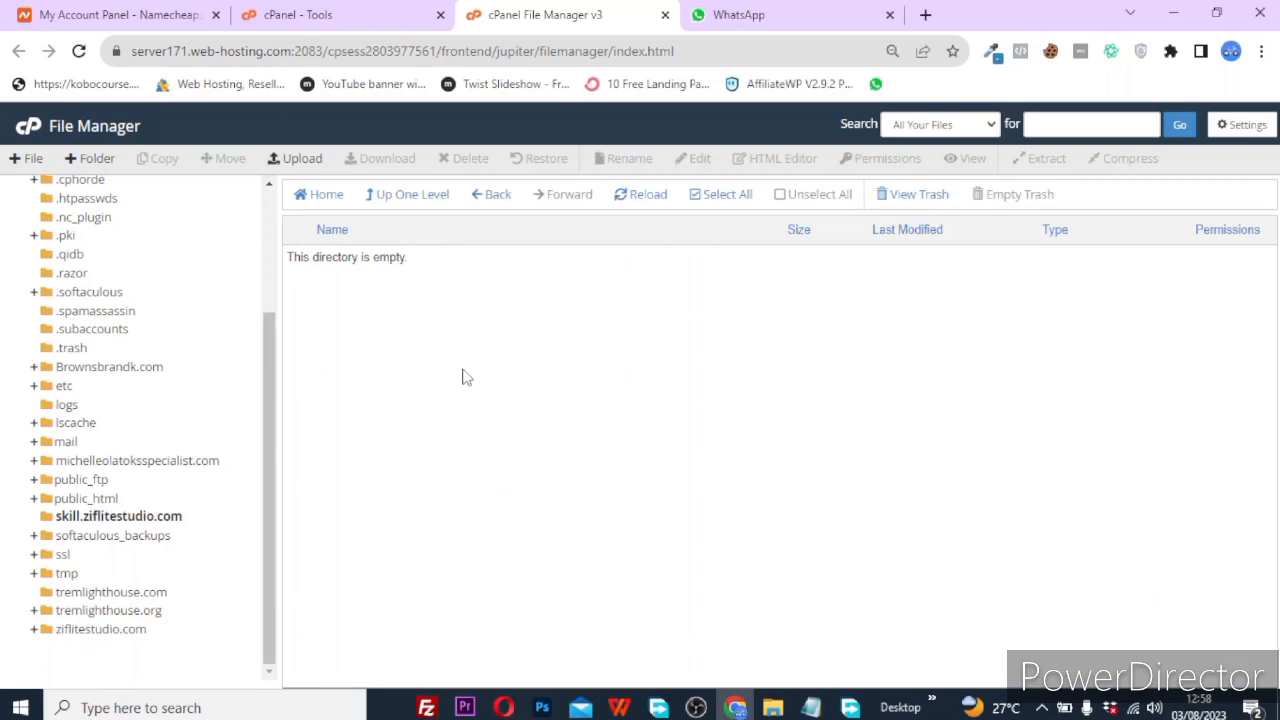
click(319, 164)
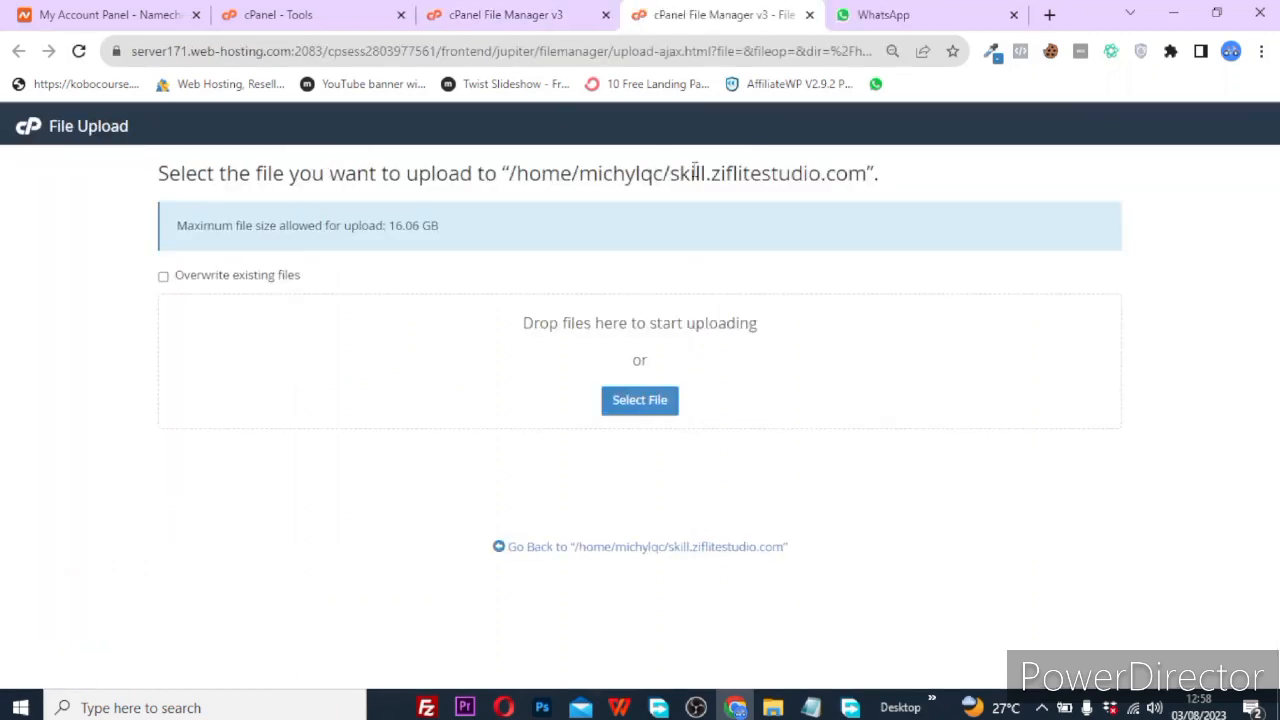
click(650, 402)
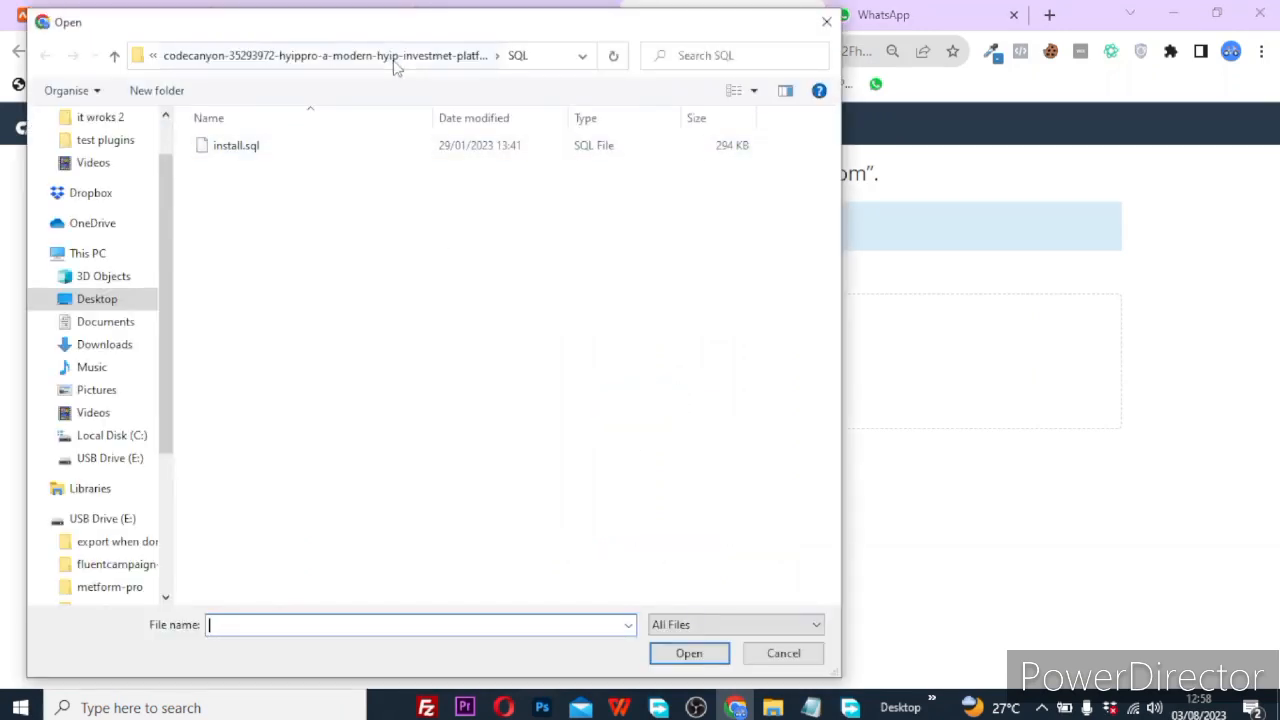
click(396, 66)
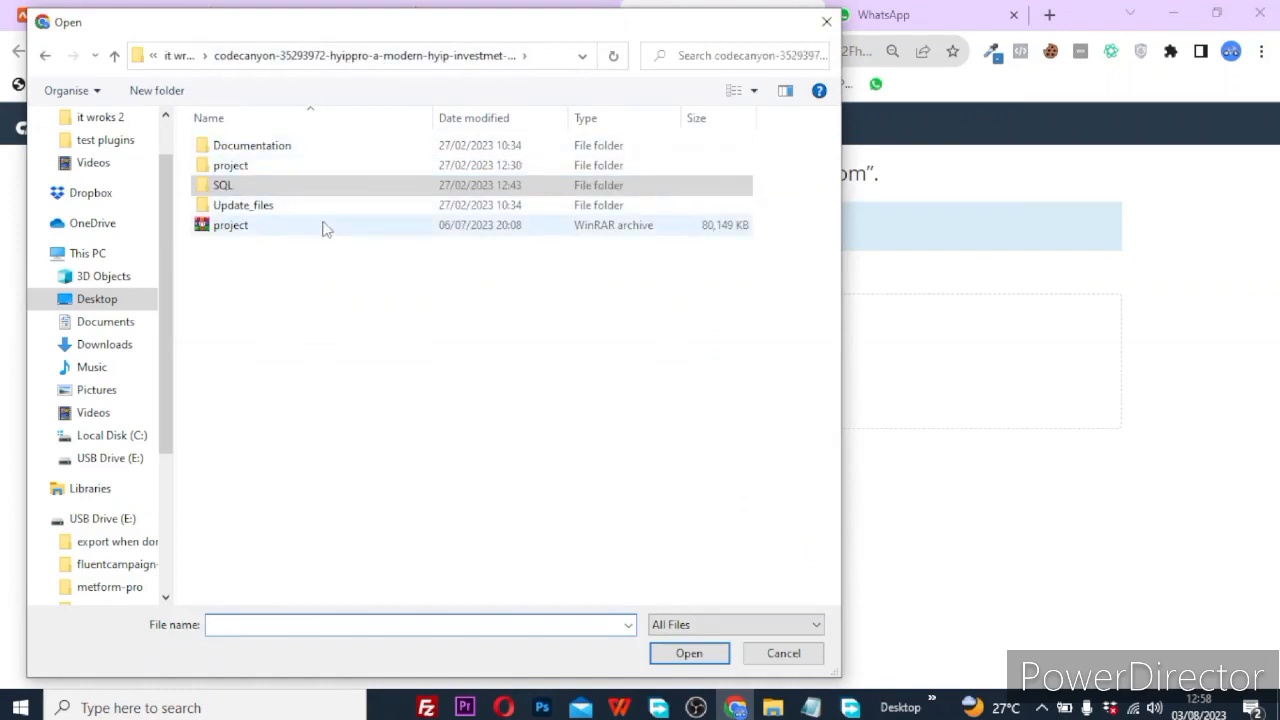
scroll(90, 150, up, 1)
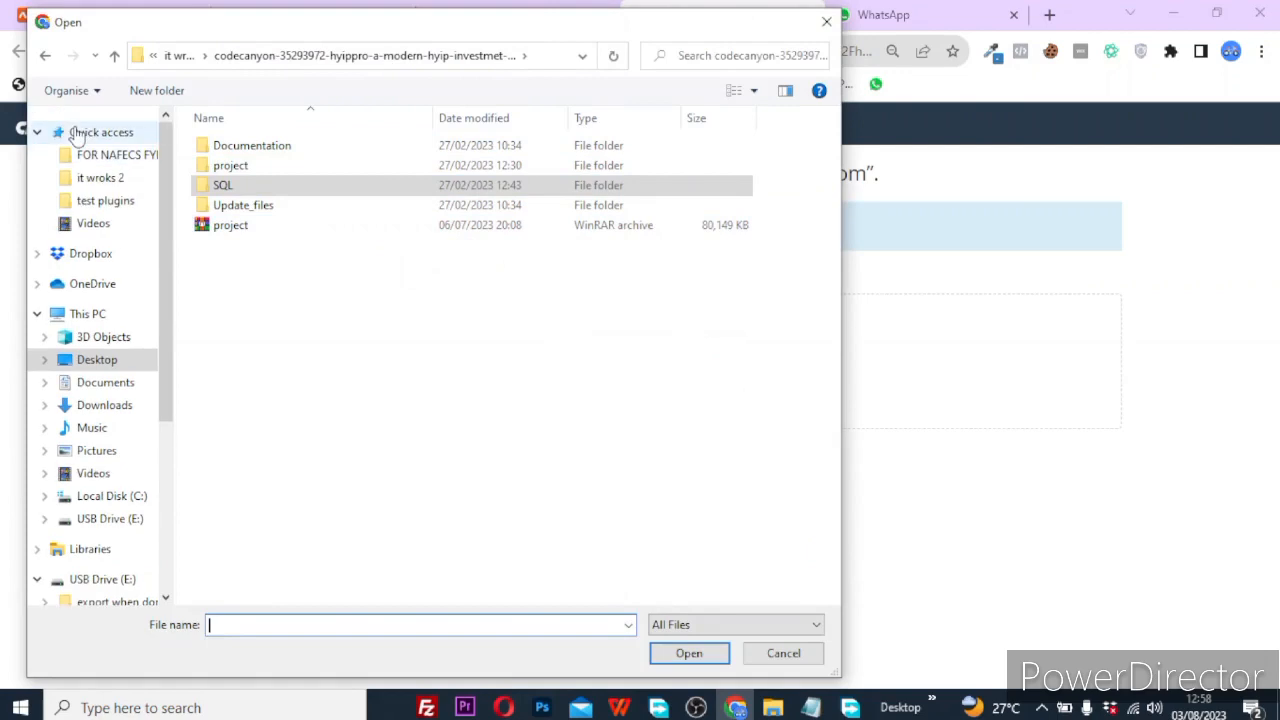
click(97, 152)
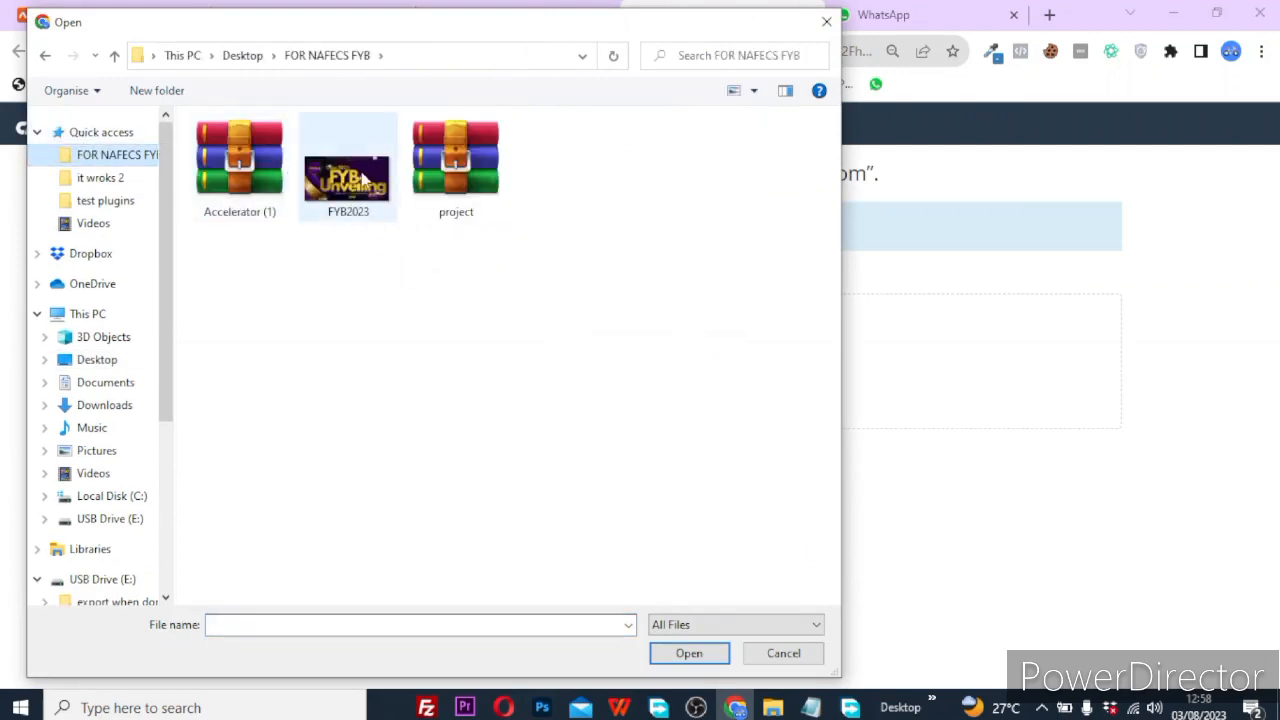
double_click(467, 188)
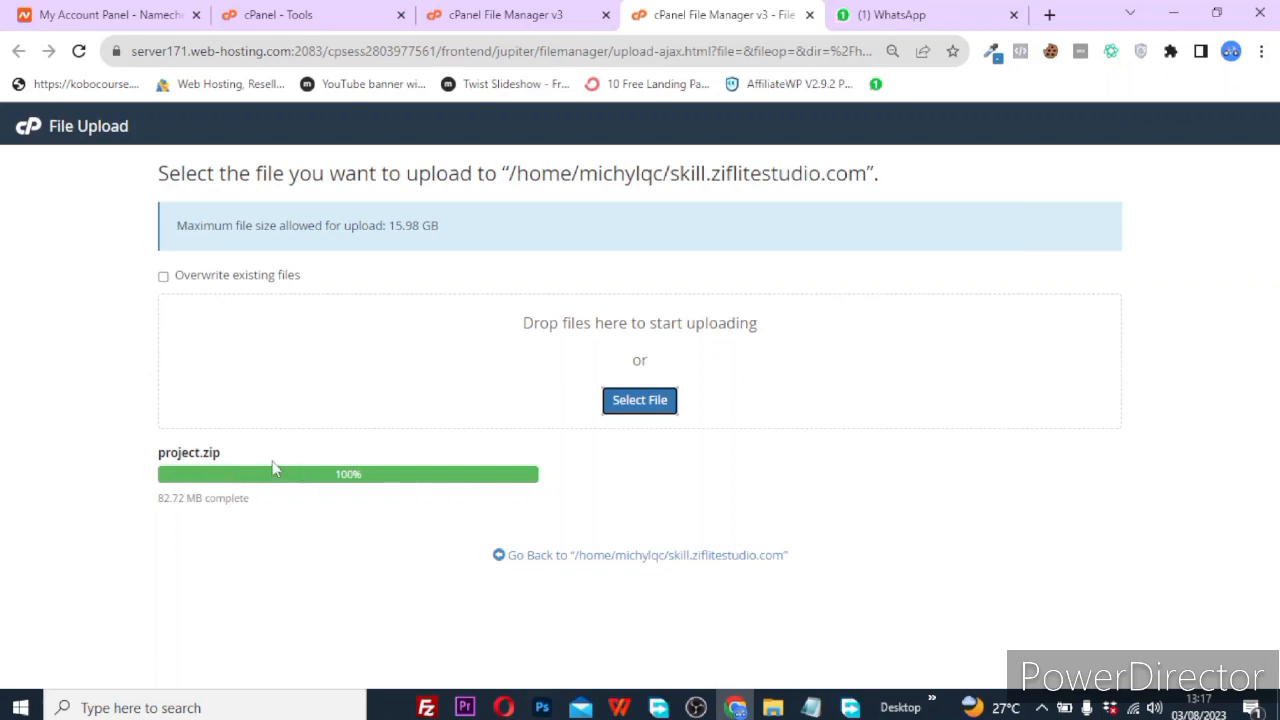
click(551, 557)
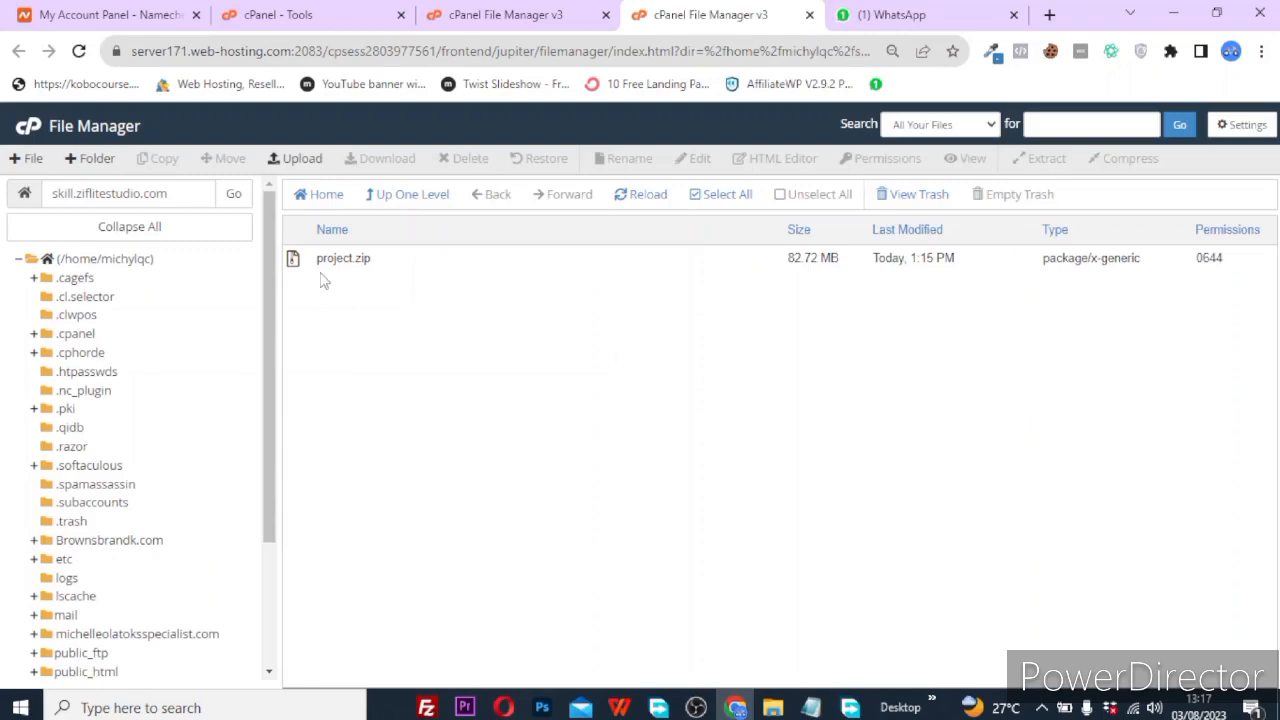
Extract project.zip into the skill.ziflitestudio.com folder.
click(343, 268)
right_click(348, 266)
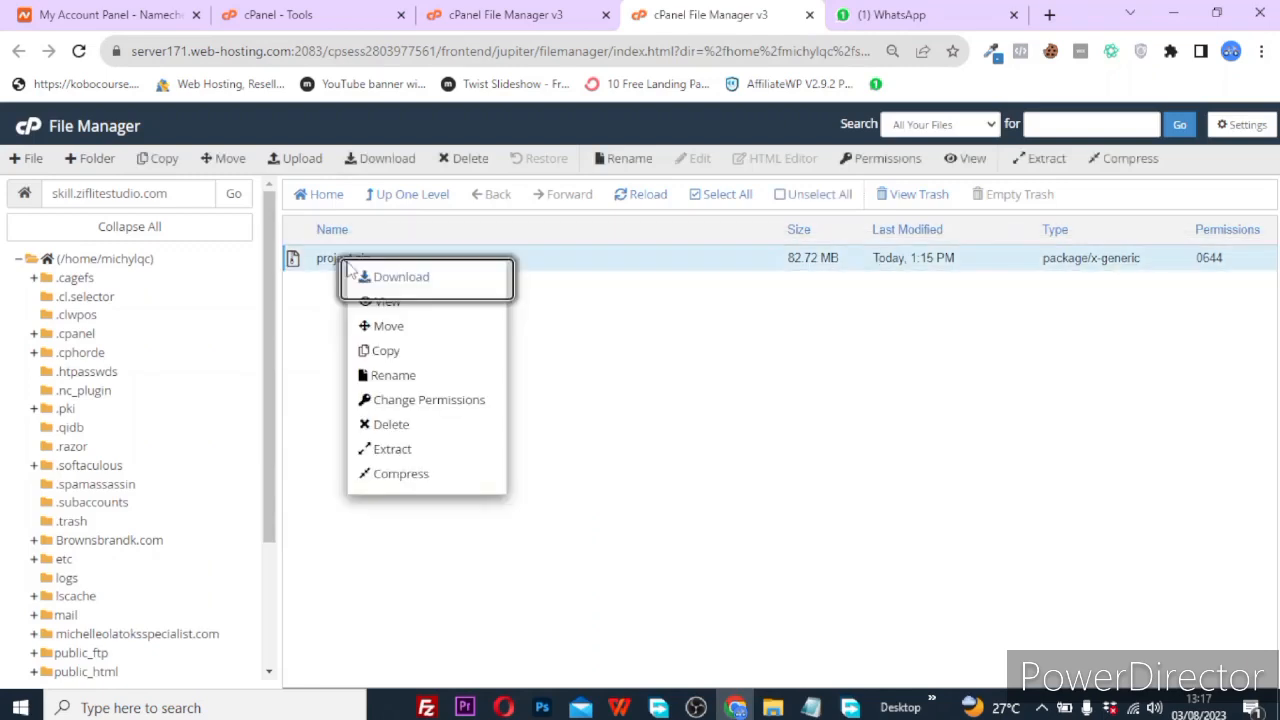
click(388, 451)
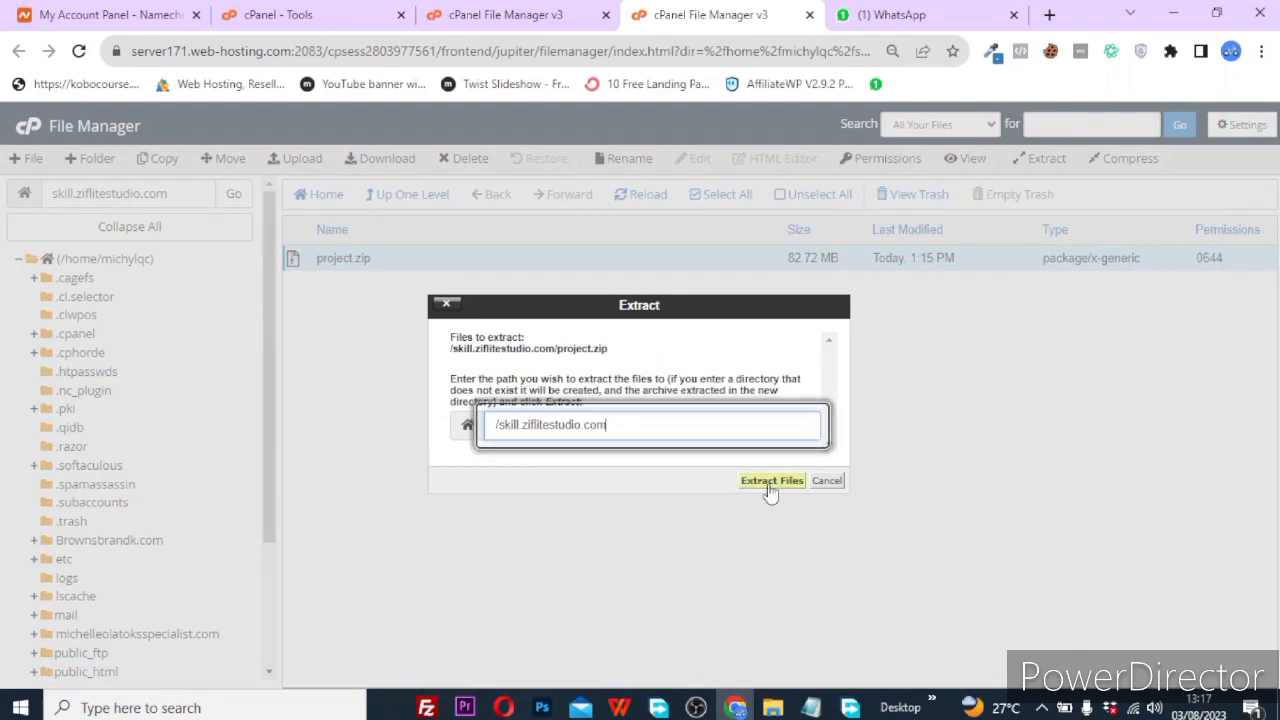
click(771, 481)
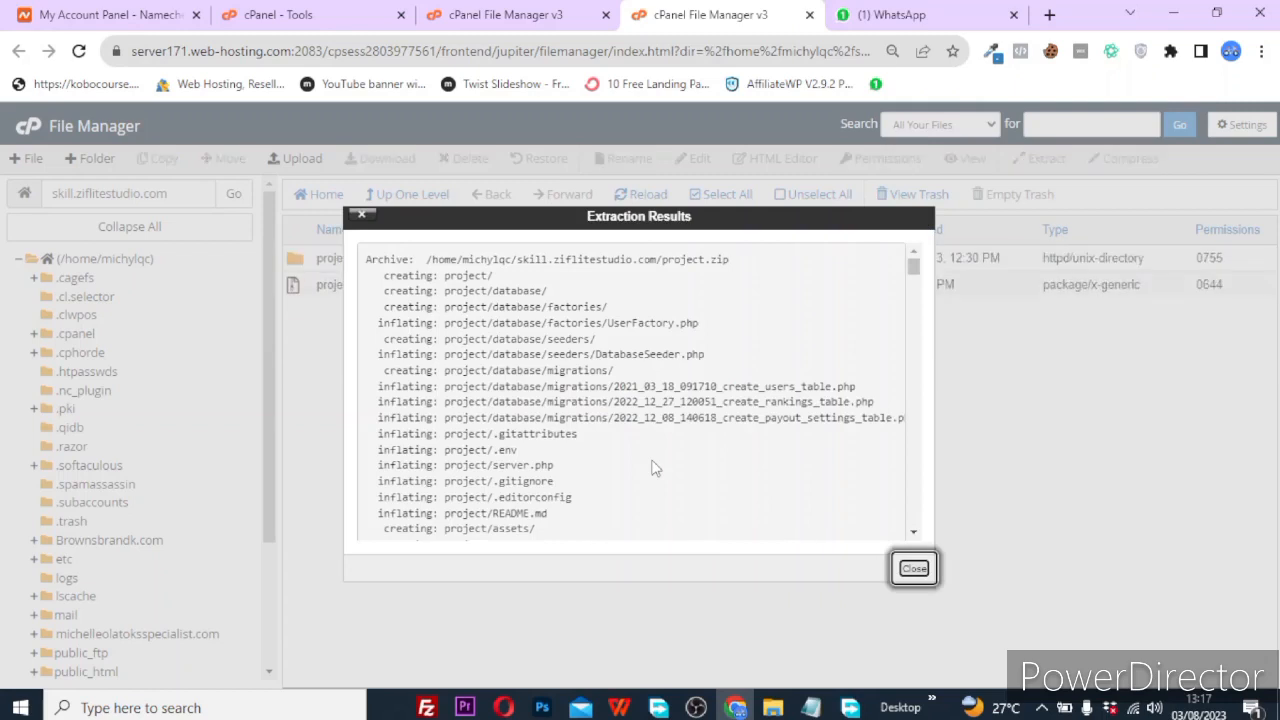
click(914, 569)
Send project.zip to the trash, leaving only the extracted project folder selected.
click(395, 289)
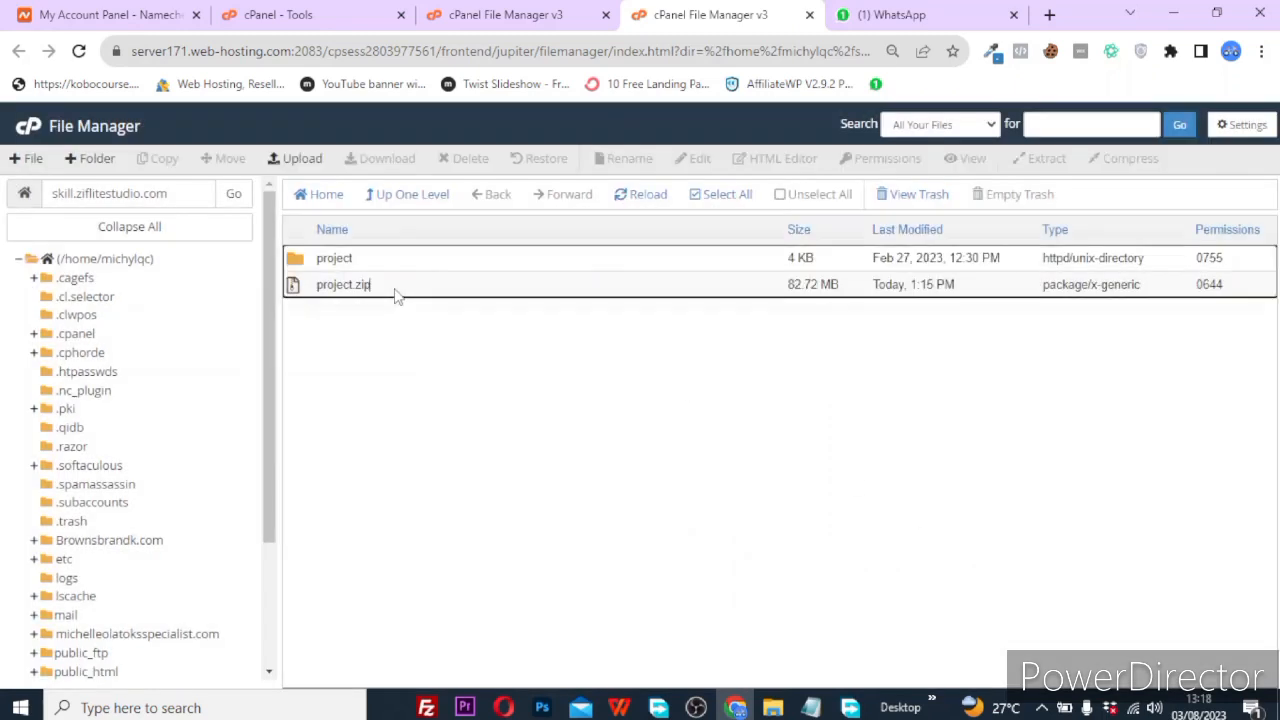
key(Delete)
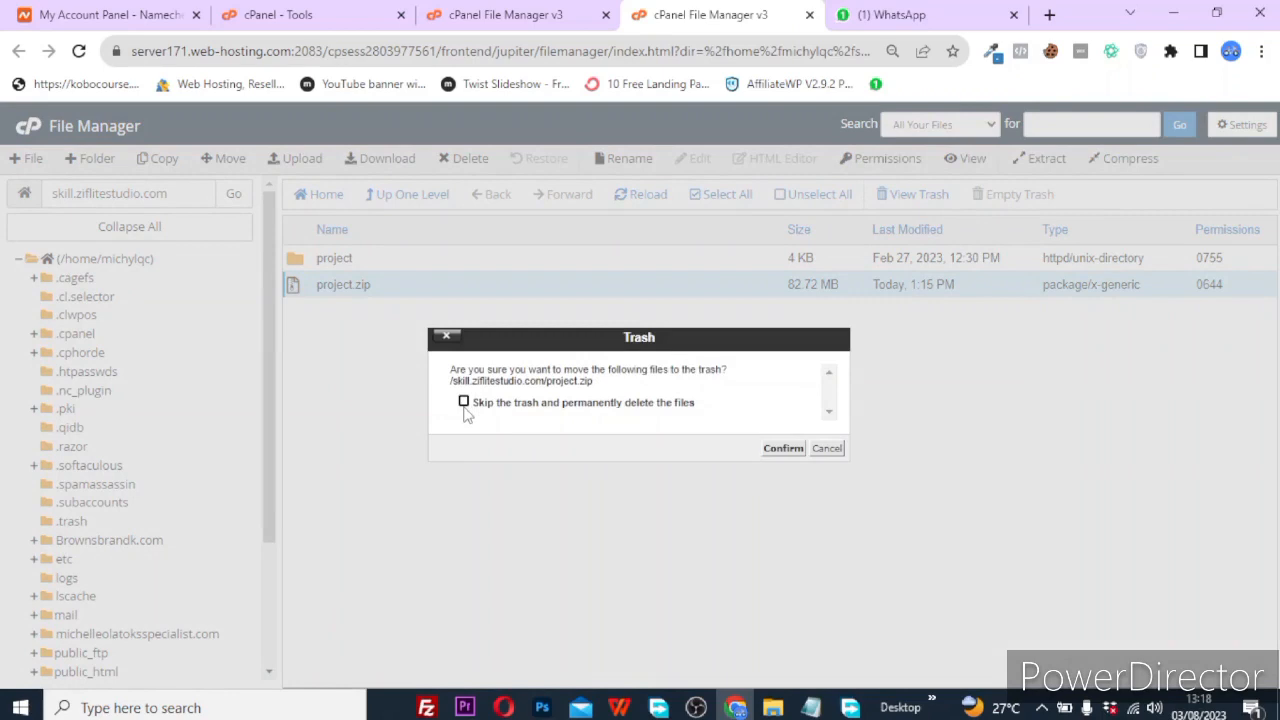
click(796, 453)
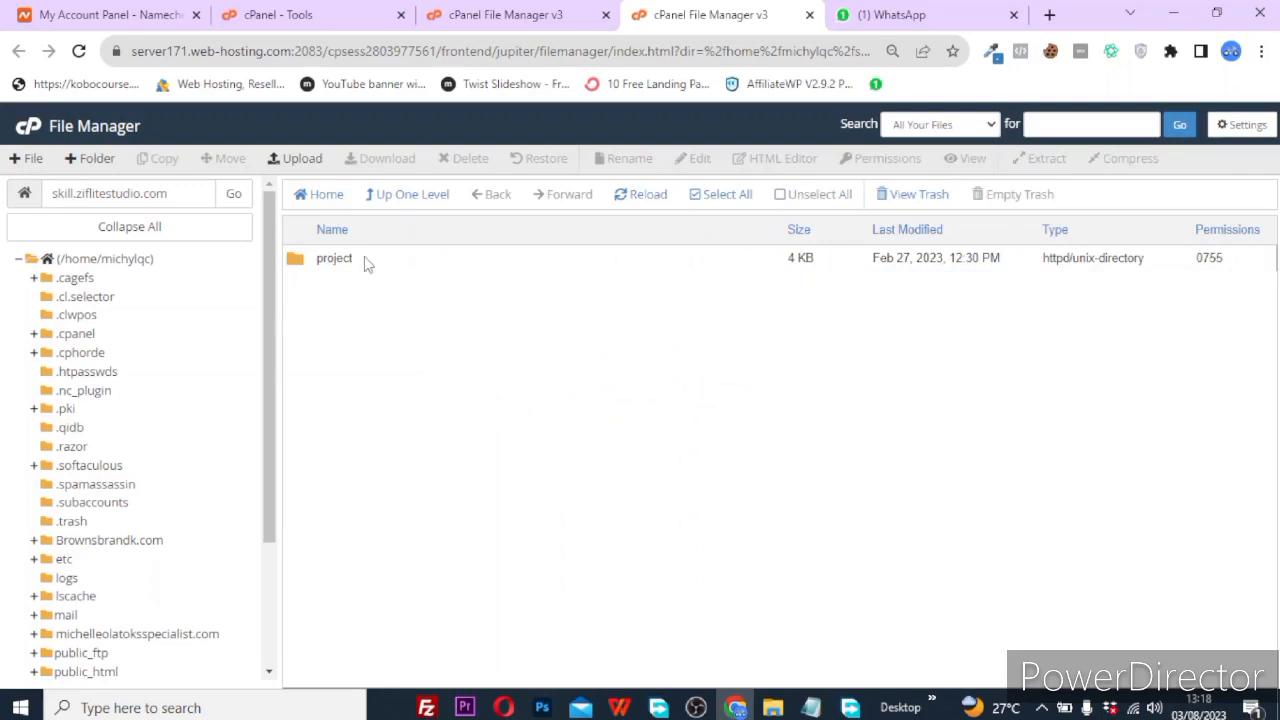
click(365, 260)
right_click(366, 262)
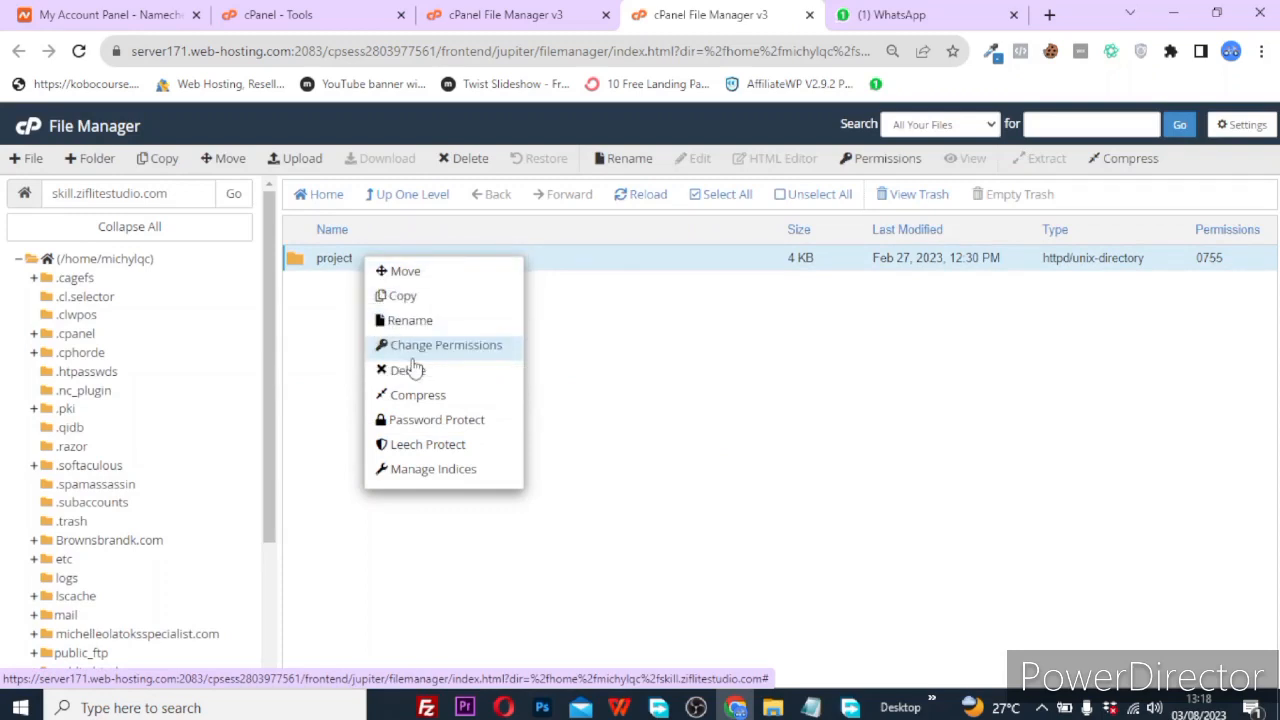
Move everything inside the project folder up into the skill.ziflitestudio.com folder.
click(323, 360)
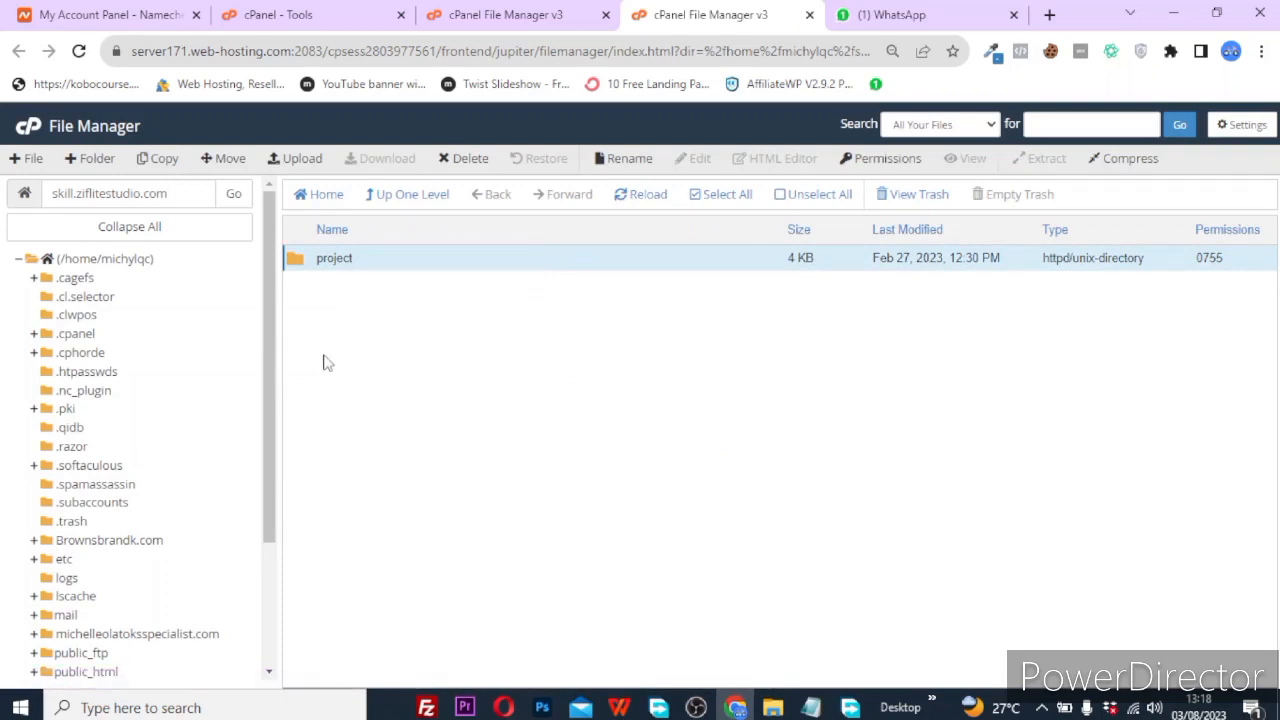
double_click(380, 262)
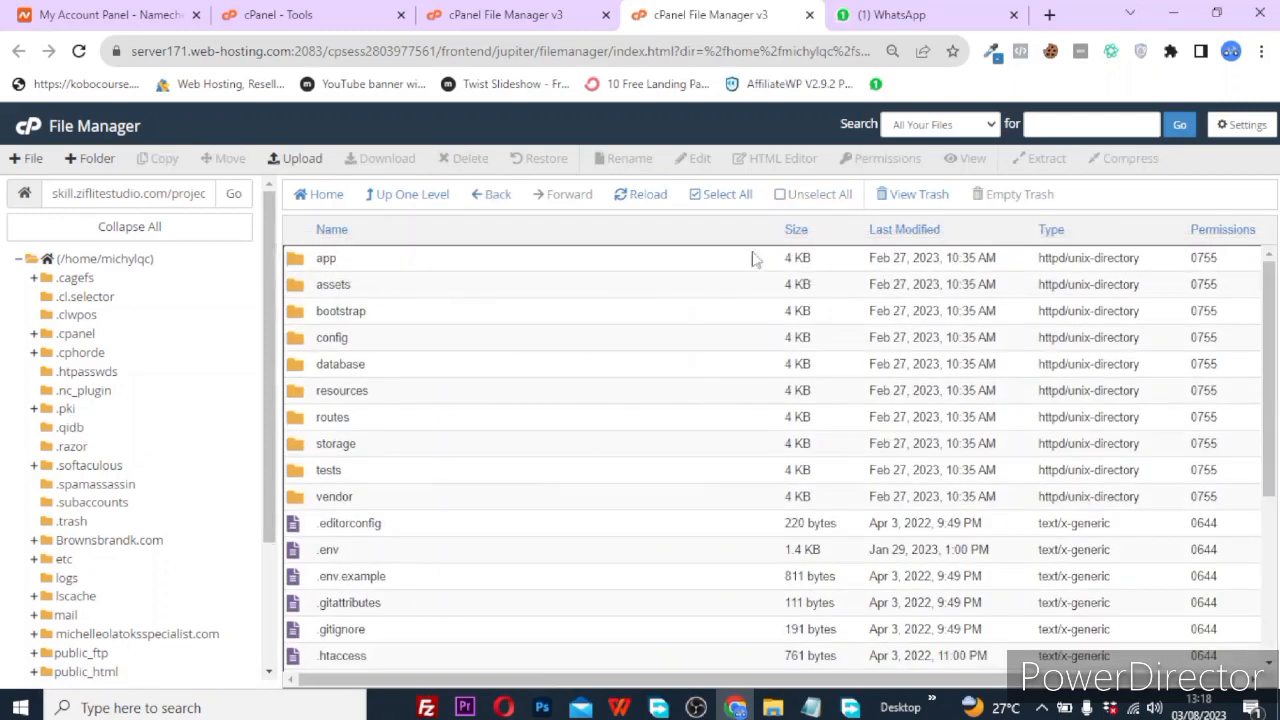
click(720, 196)
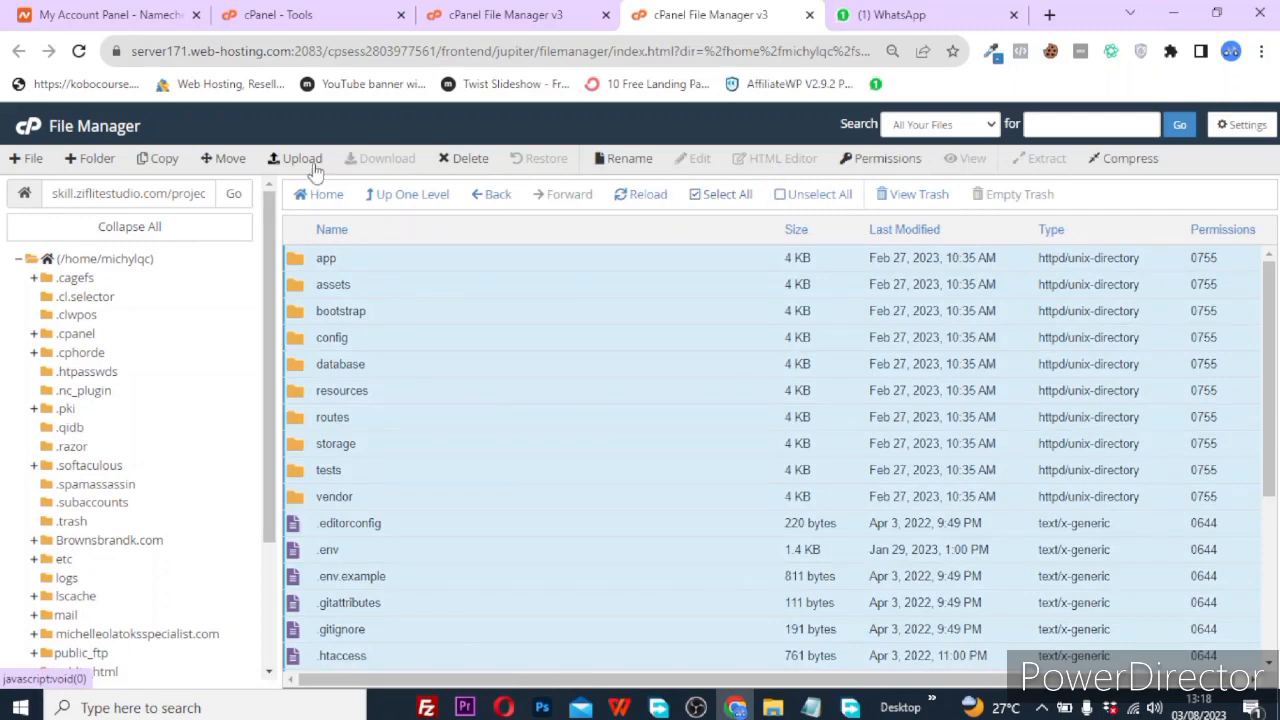
click(226, 163)
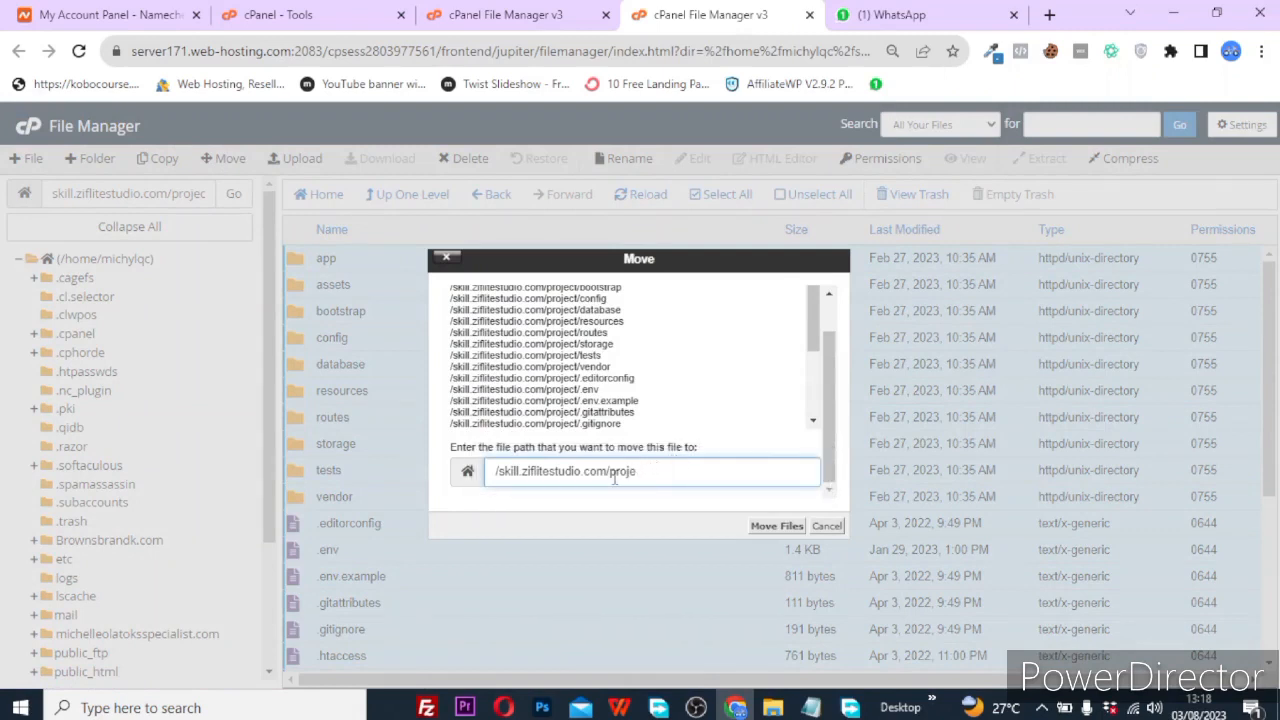
key(BackSpace)
key(BackSpace)
key(BackSpace)
key(BackSpace)
key(BackSpace)
click(786, 525)
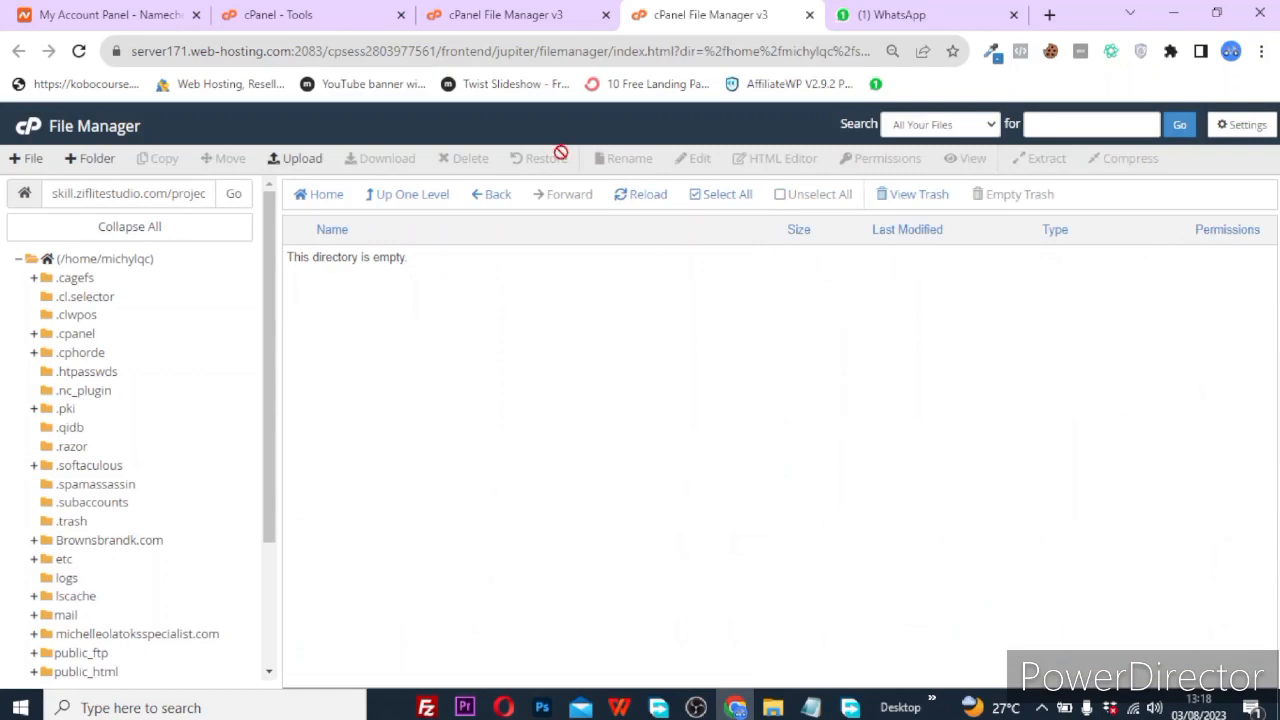
Go up to skill.ziflitestudio.com and review its app, vendor, routes, .env and index.php files.
click(415, 196)
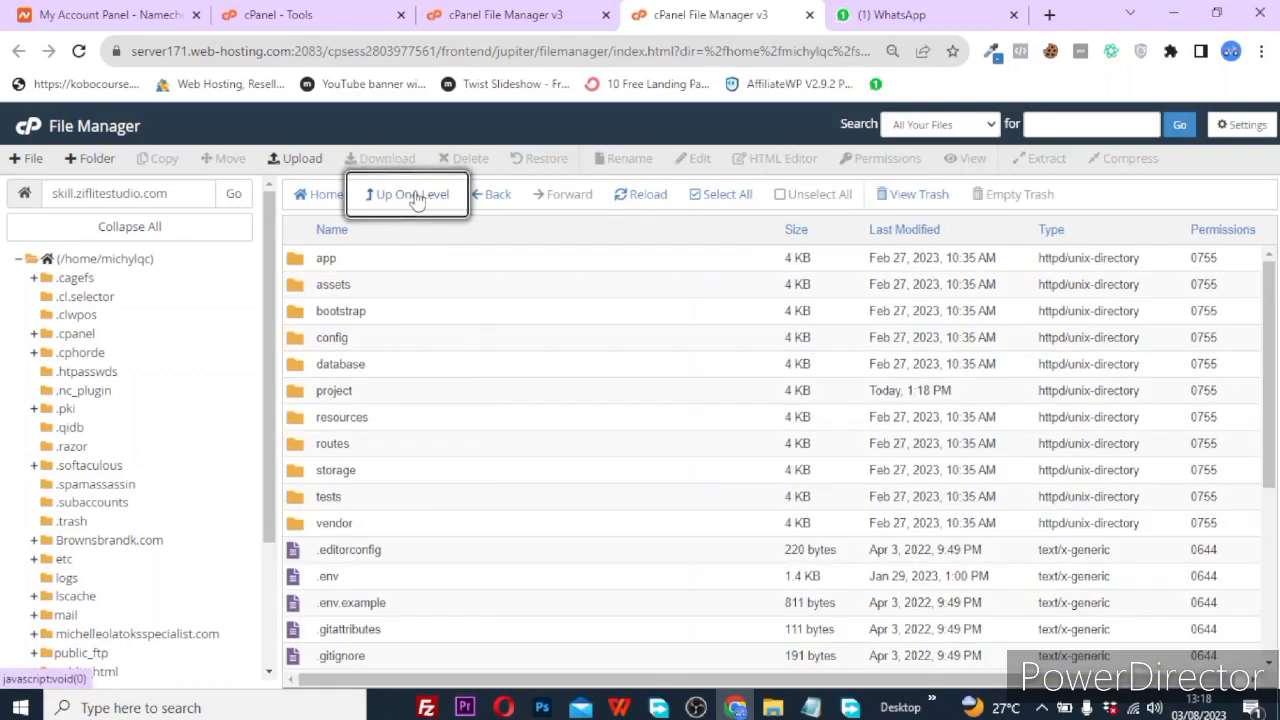
scroll(370, 600, down, 3)
scroll(370, 600, up, 3)
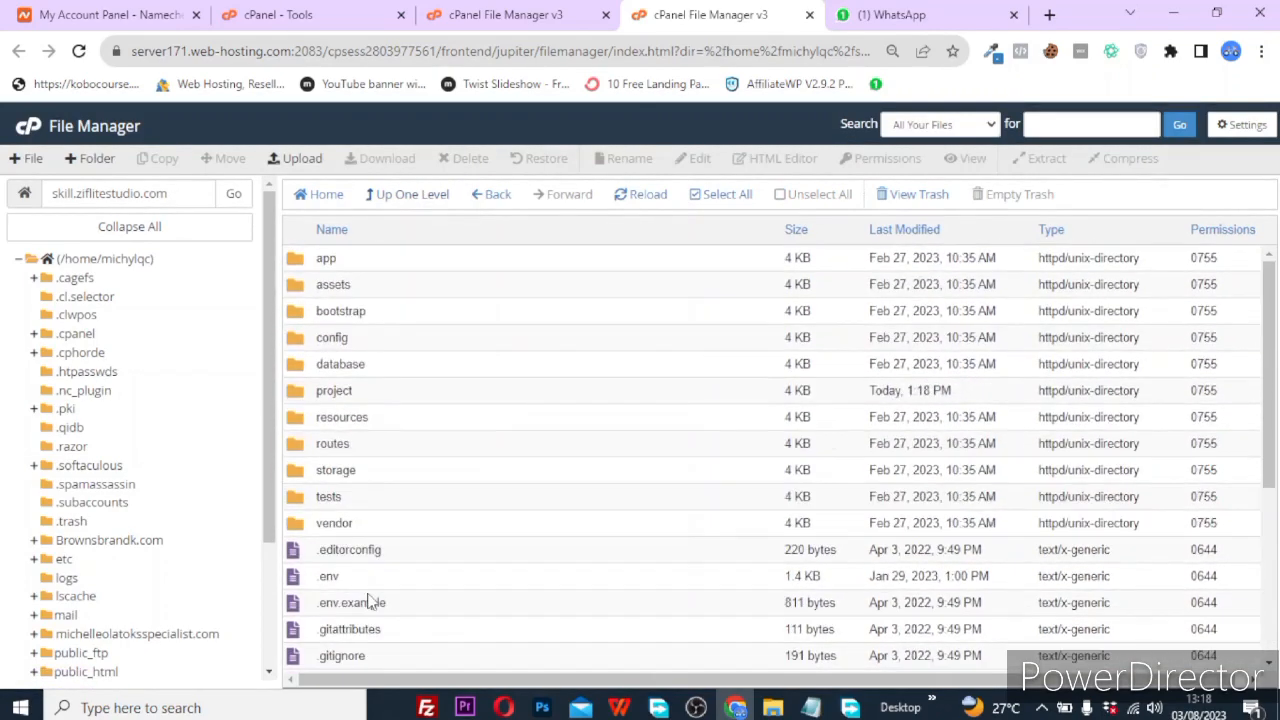
scroll(371, 600, down, 4)
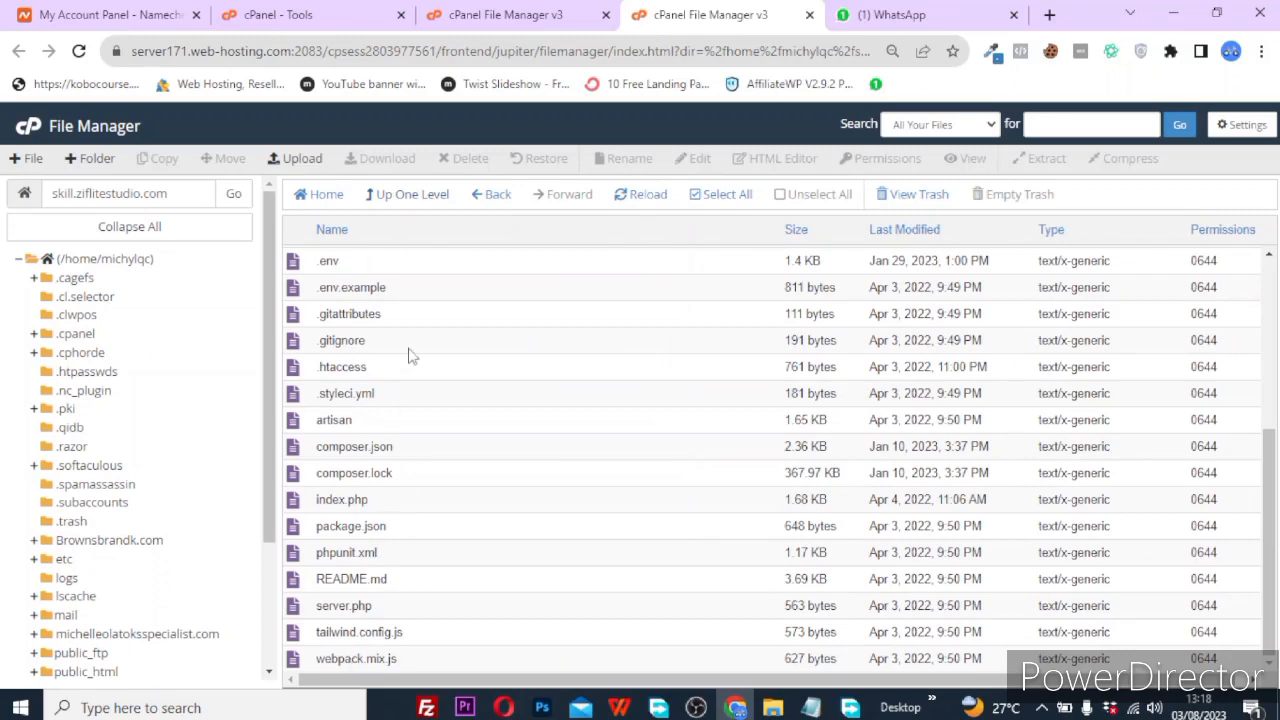
scroll(409, 357, up, 4)
scroll(370, 550, down, 4)
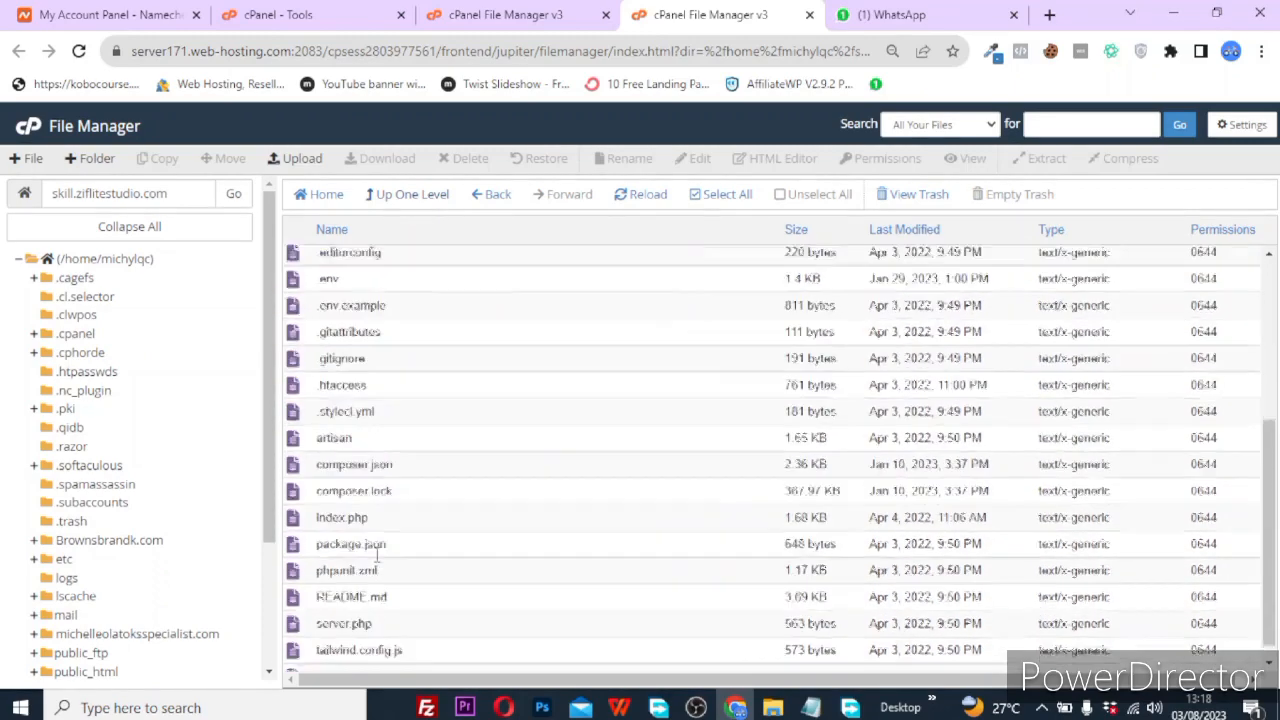
scroll(375, 550, up, 4)
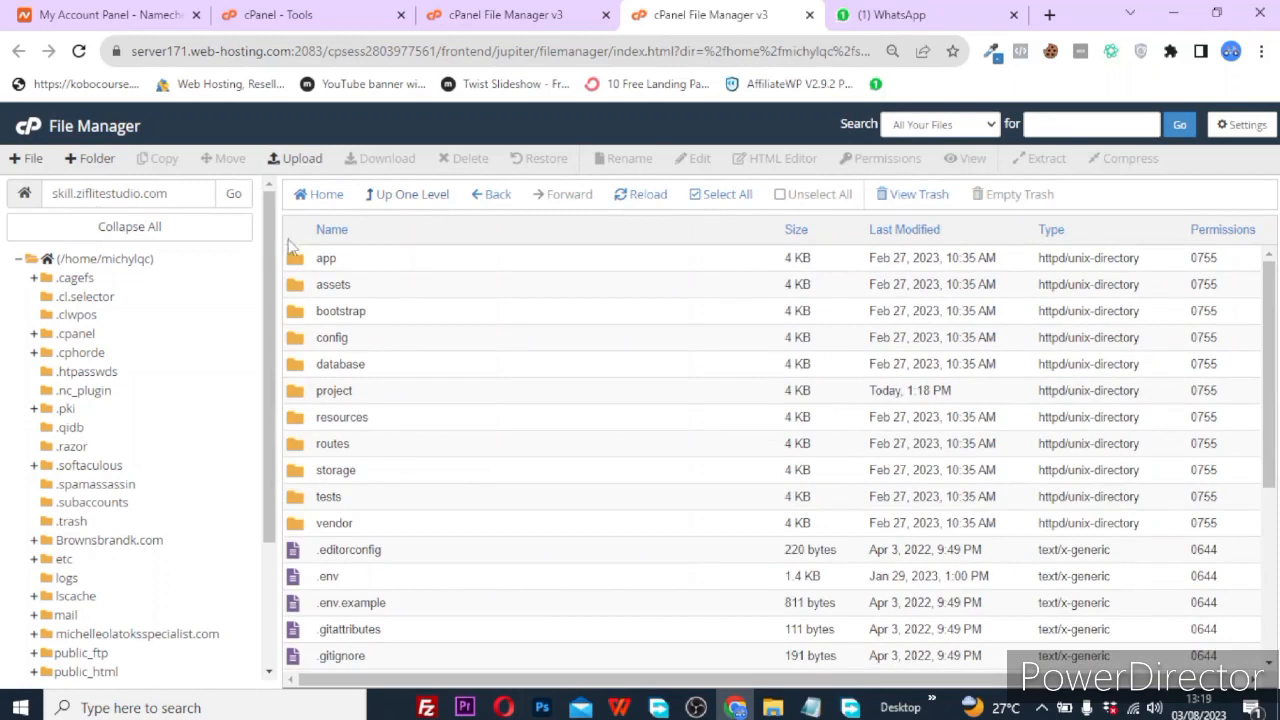
scroll(438, 420, down, 3)
scroll(438, 420, up, 2)
scroll(438, 420, up, 2)
Open a new tab before the WhatsApp tab and load skill.ziflitestudio.com.
click(1049, 14)
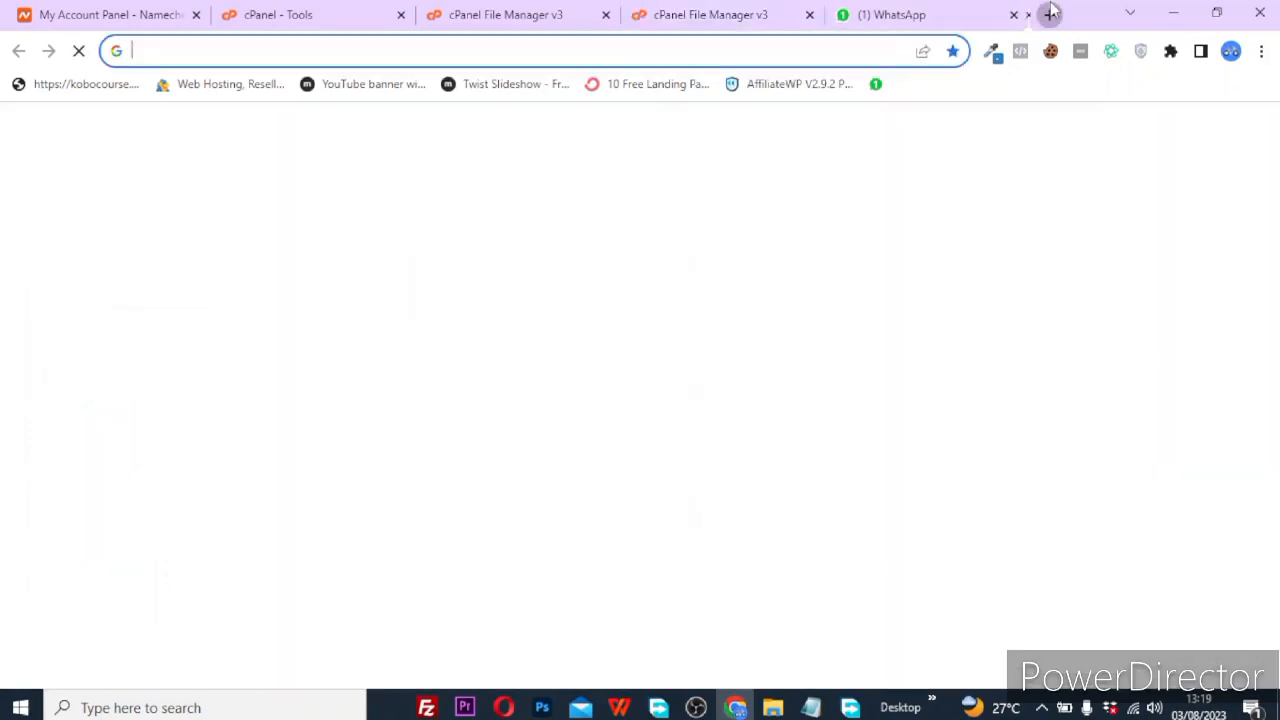
drag(878, 14, 722, 16)
text(s)
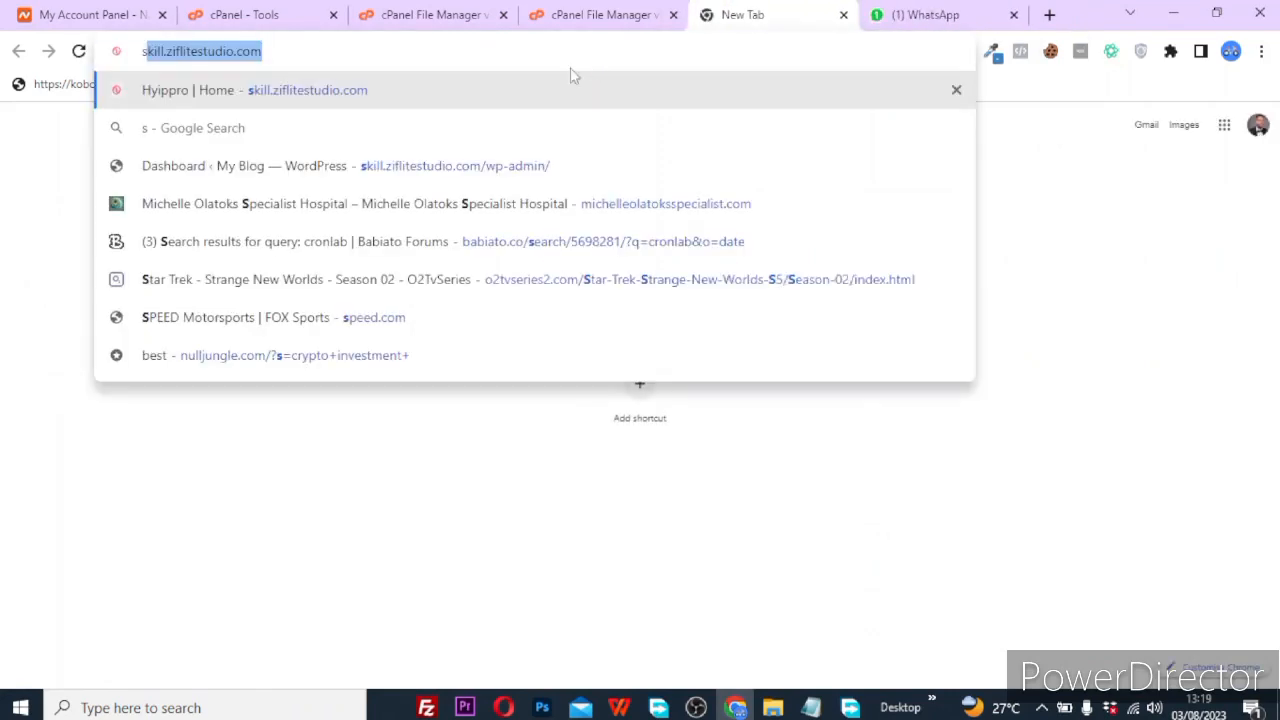
click(482, 61)
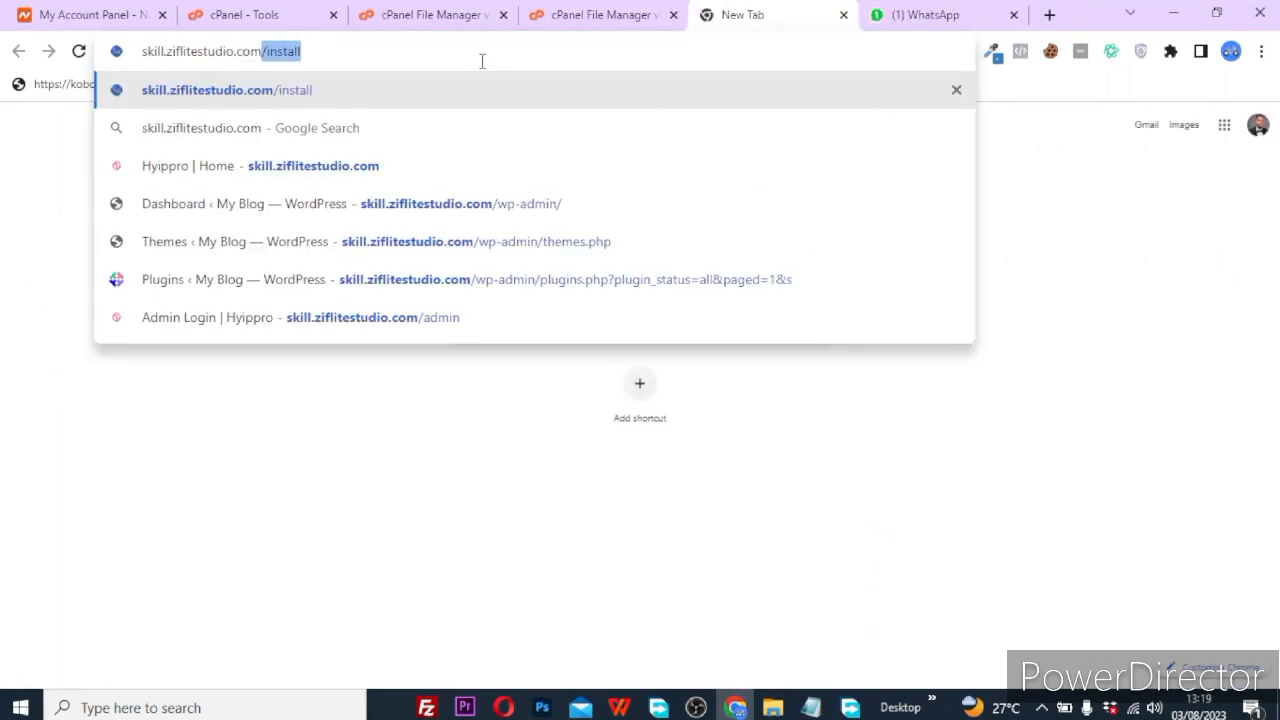
key(BackSpace)
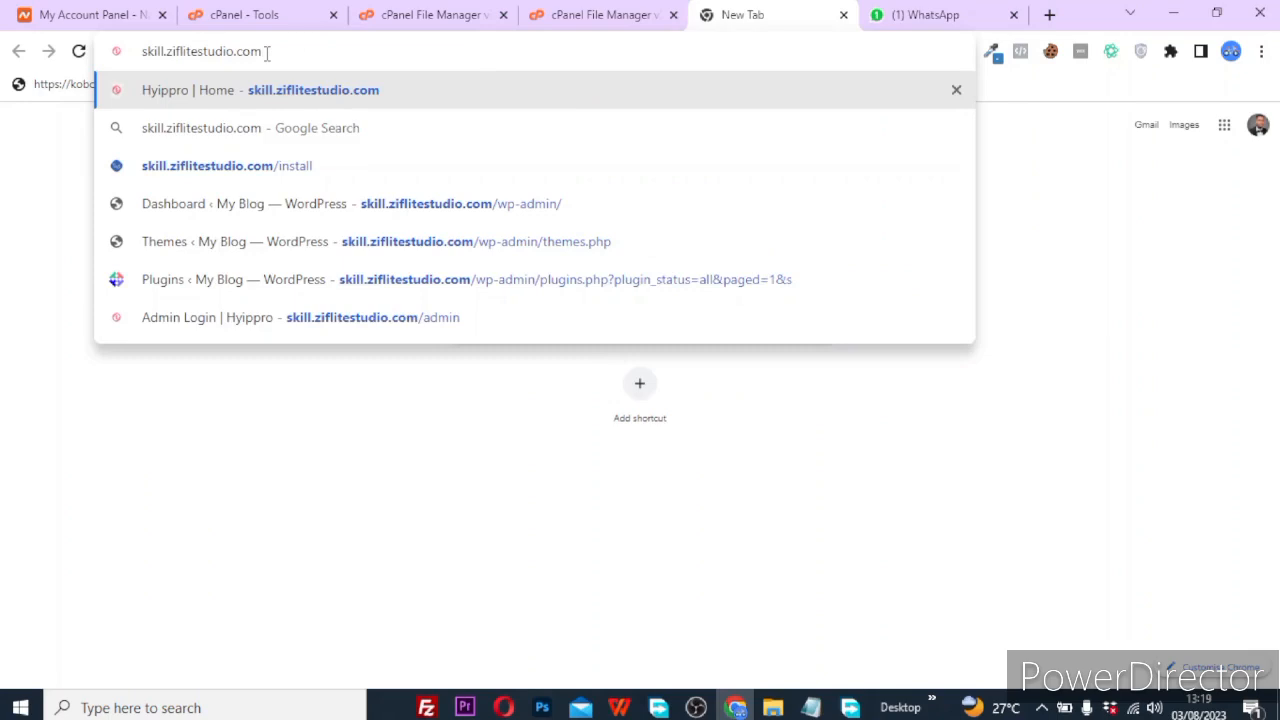
key(Return)
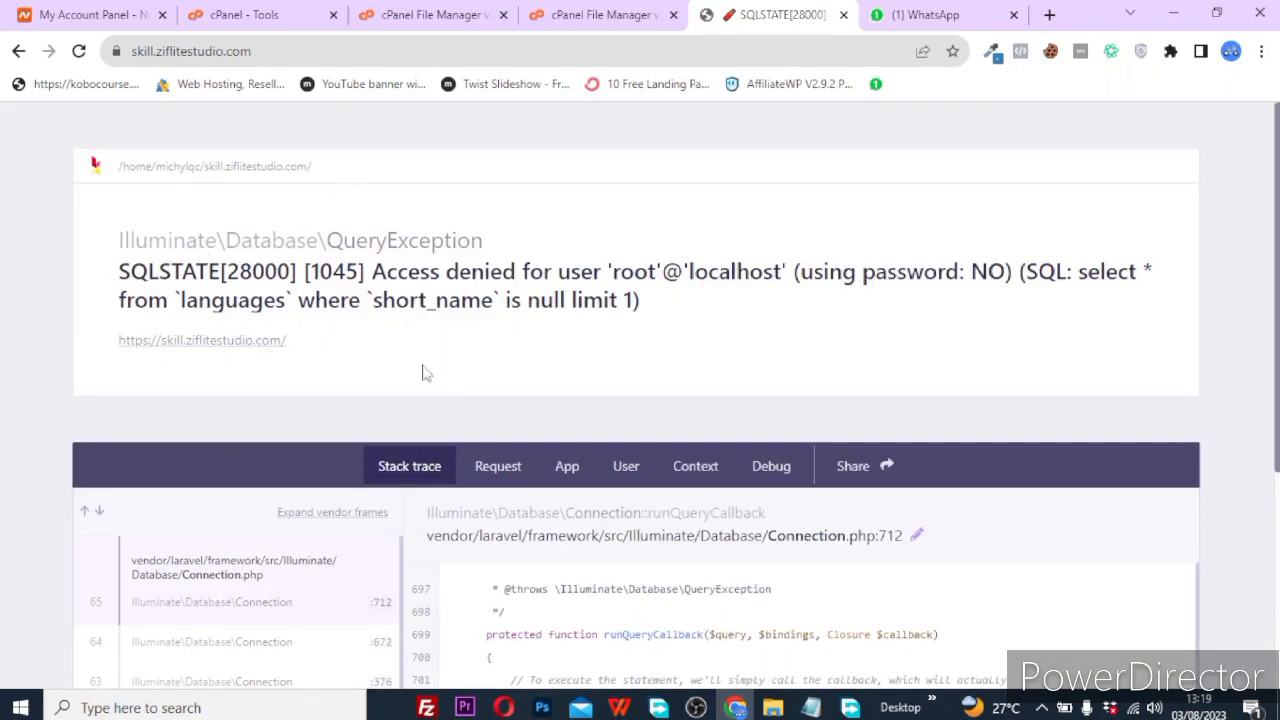
Load the installer at skill.ziflitestudio.com/install, then return to the File Manager tab.
click(294, 51)
click(294, 51)
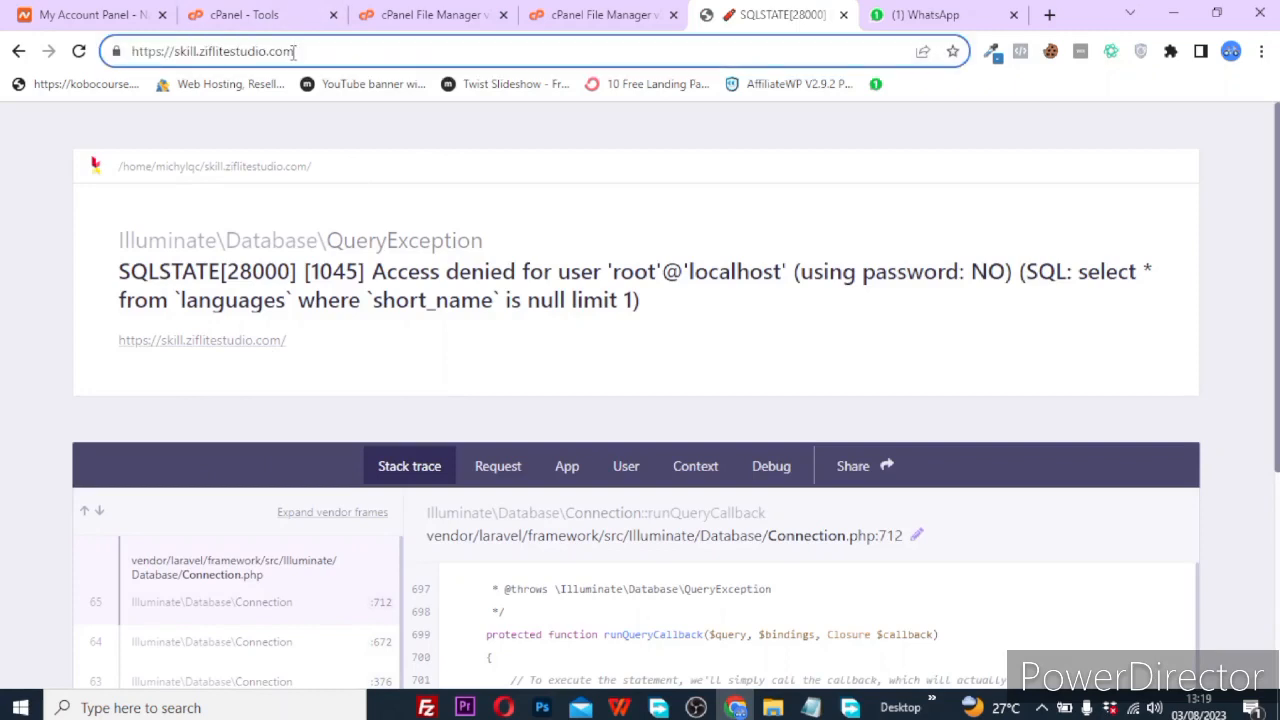
text(/)
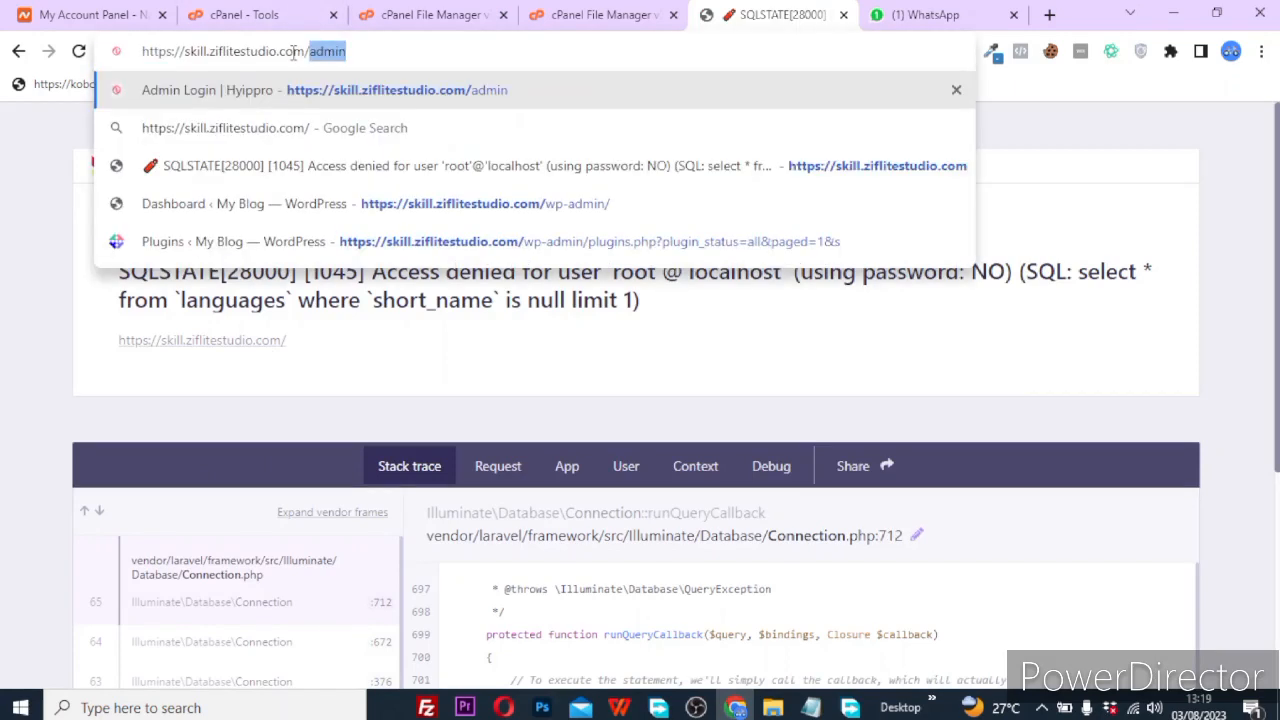
text(ins)
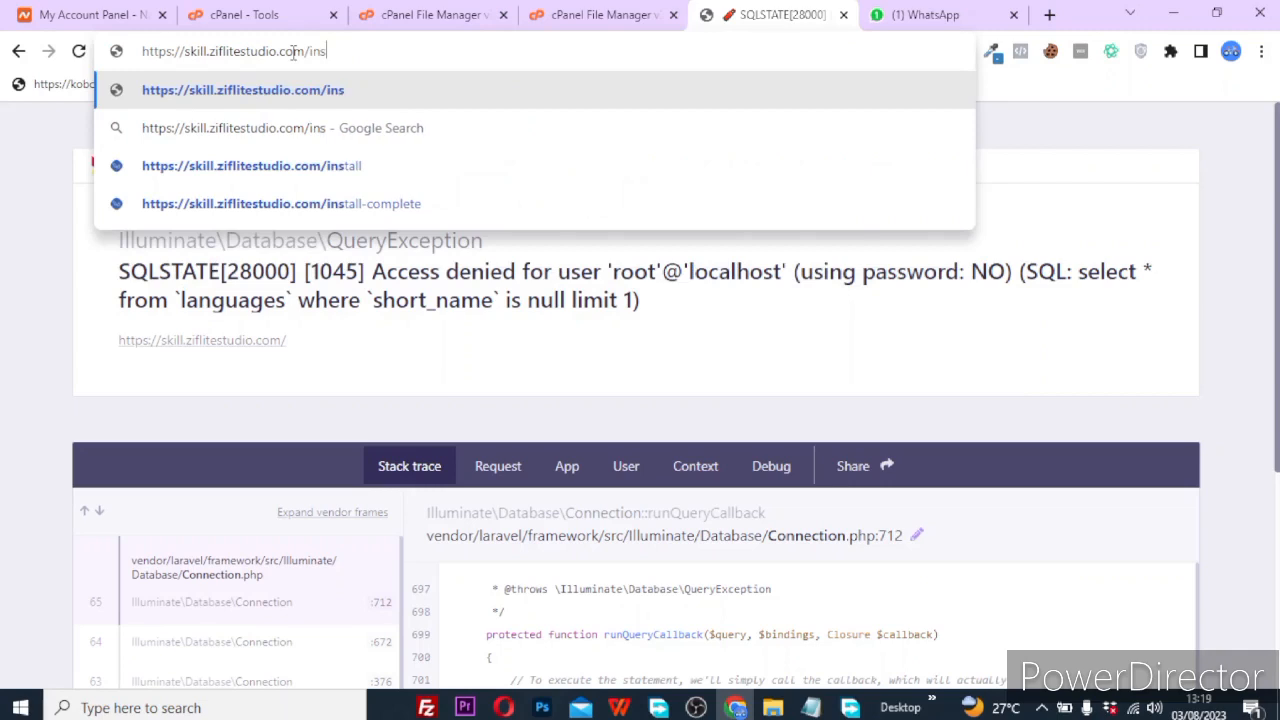
text(tal)
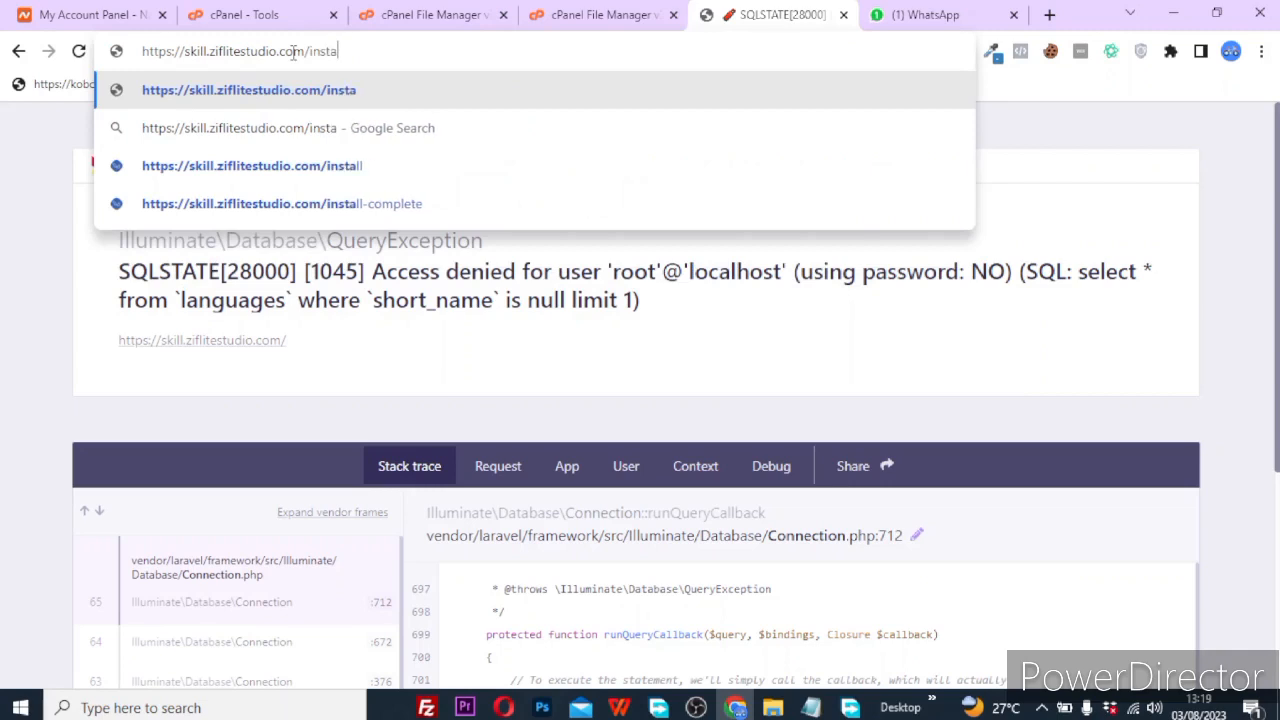
text(l)
key(Return)
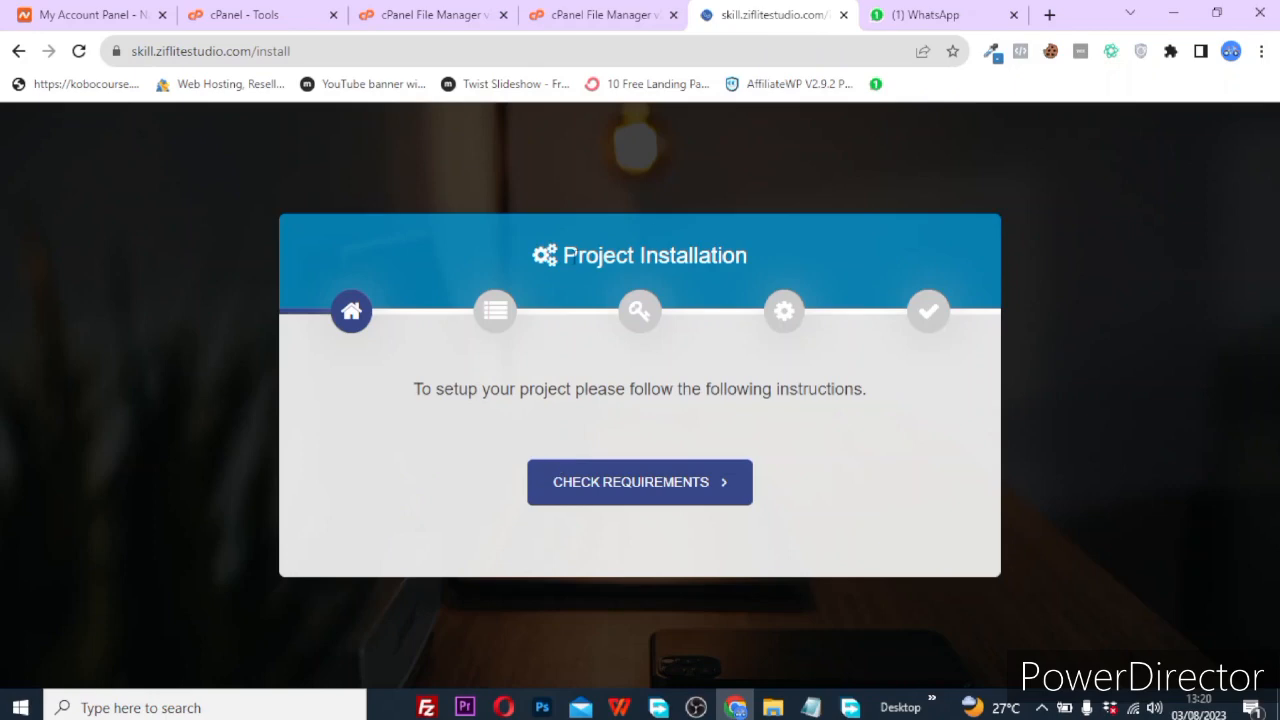
click(586, 12)
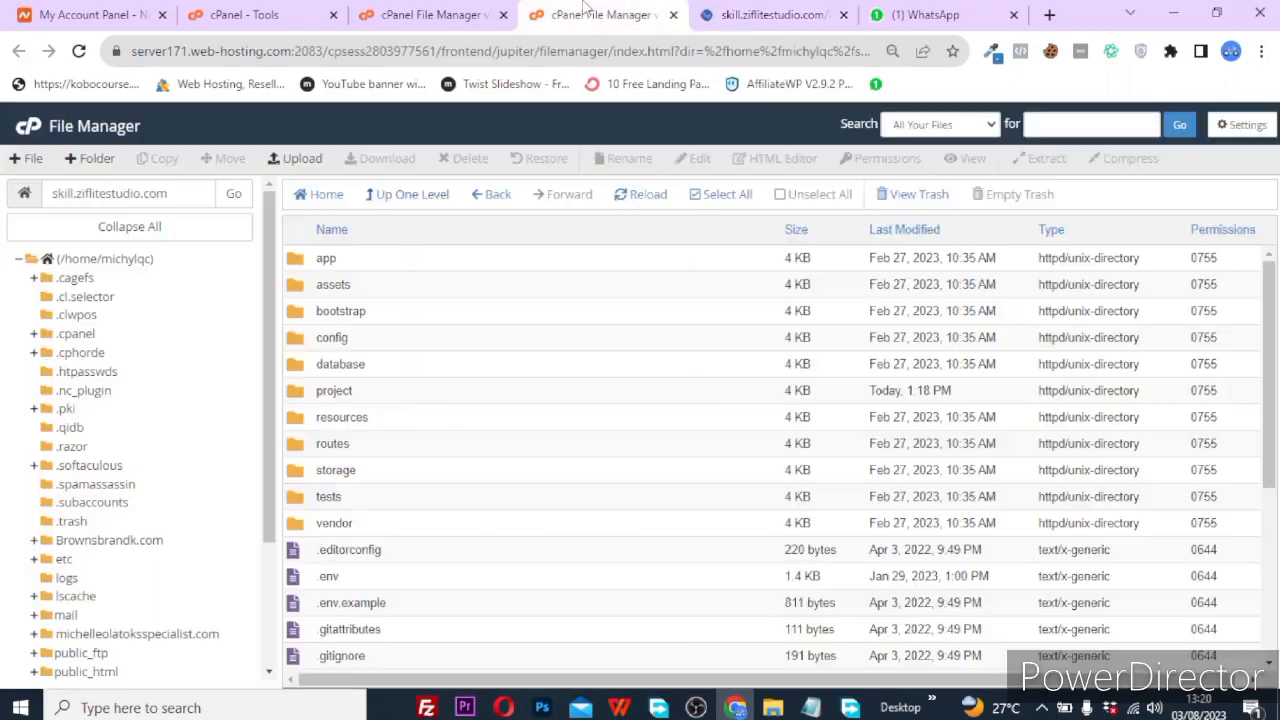
Find the MySQL Databases tool through cPanel's tool search ('my') and open it.
click(442, 12)
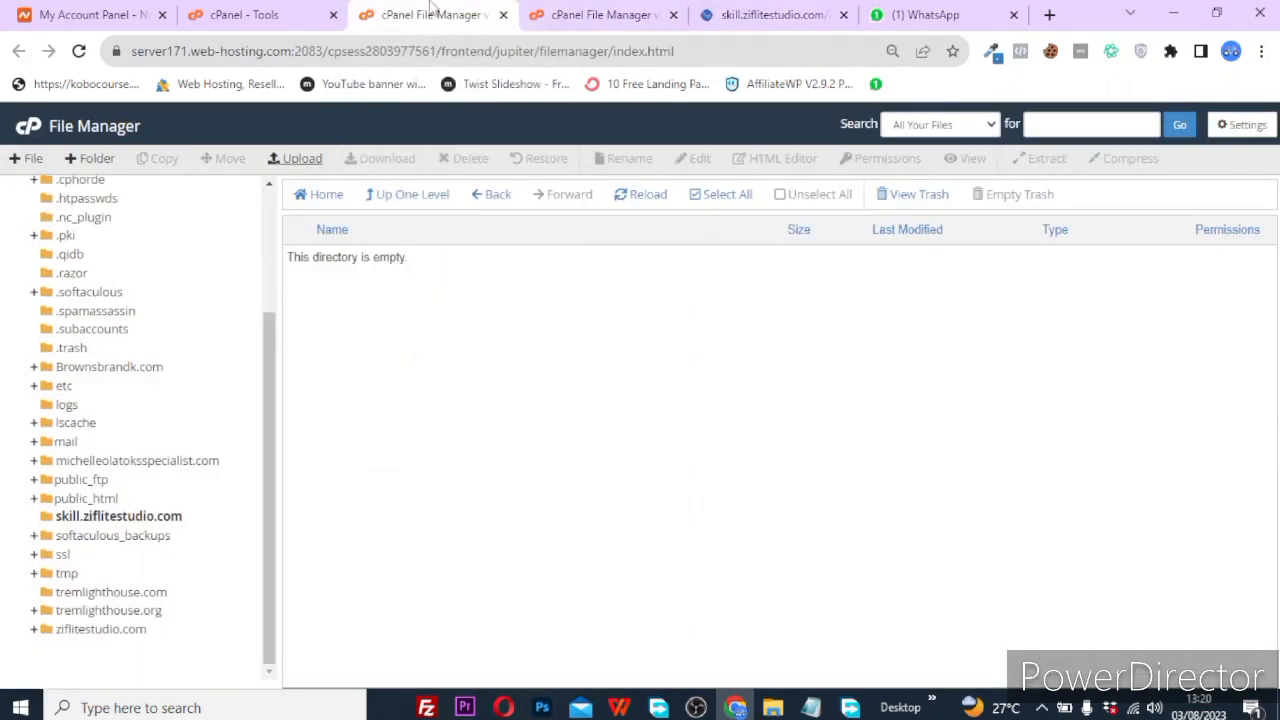
click(285, 14)
click(894, 123)
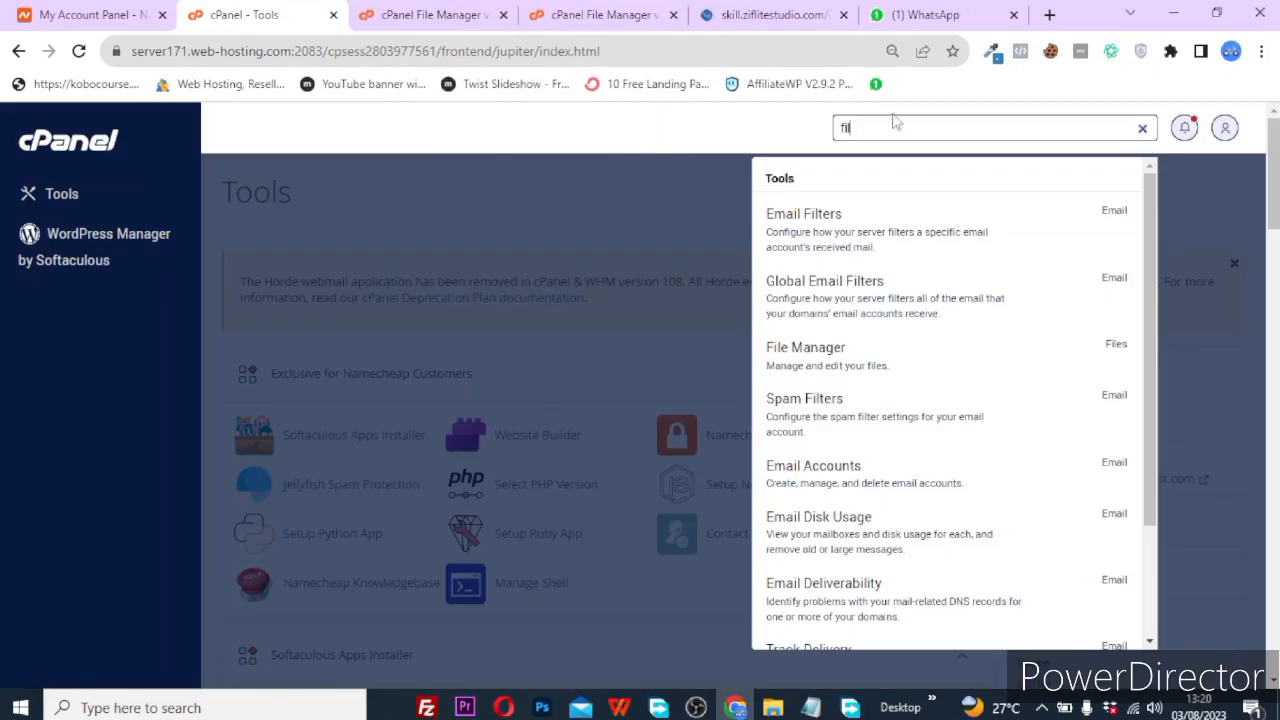
key(BackSpace)
key(BackSpace)
key(BackSpace)
text(my)
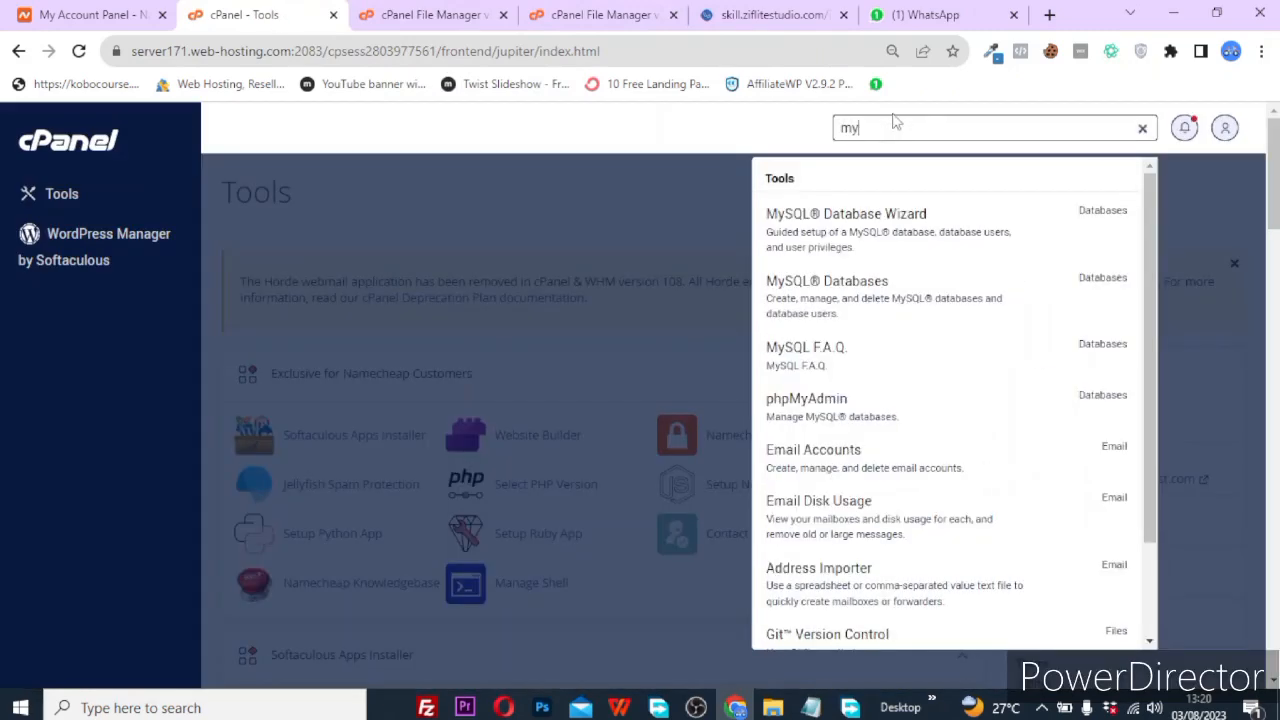
click(822, 308)
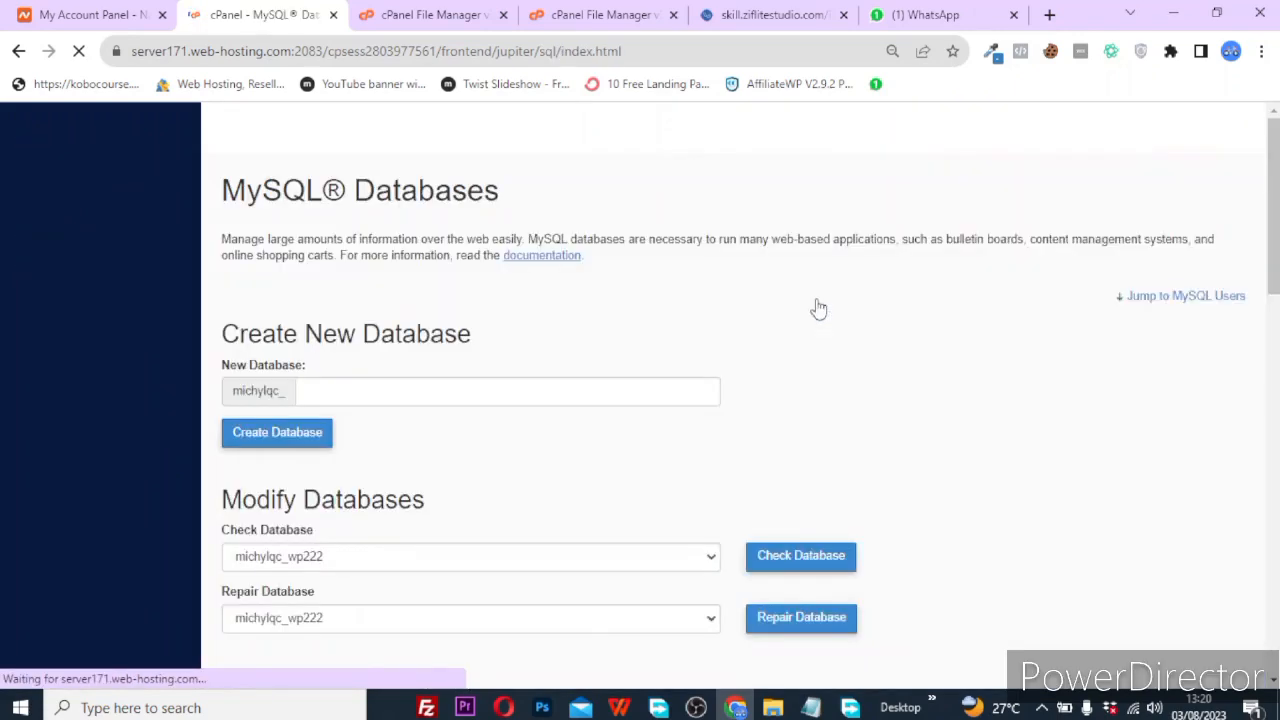
scroll(560, 467, down, 1)
scroll(560, 467, down, 6)
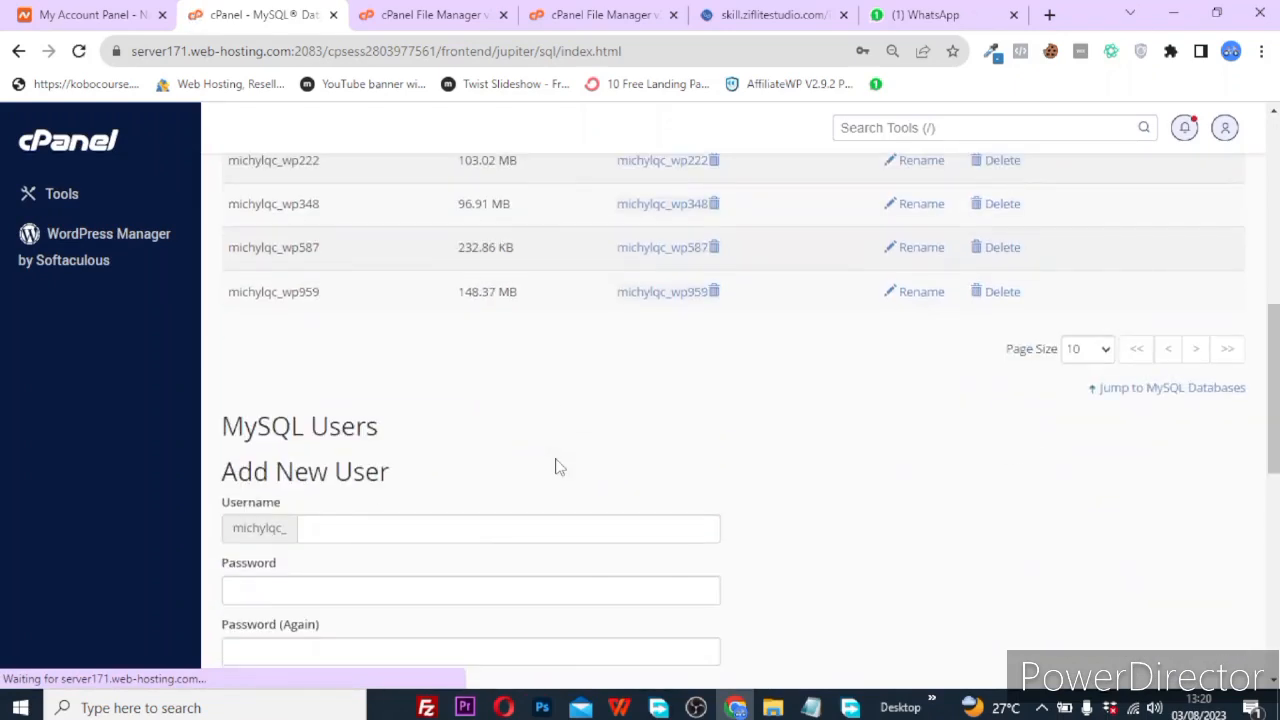
scroll(560, 467, up, 4)
scroll(558, 467, up, 2)
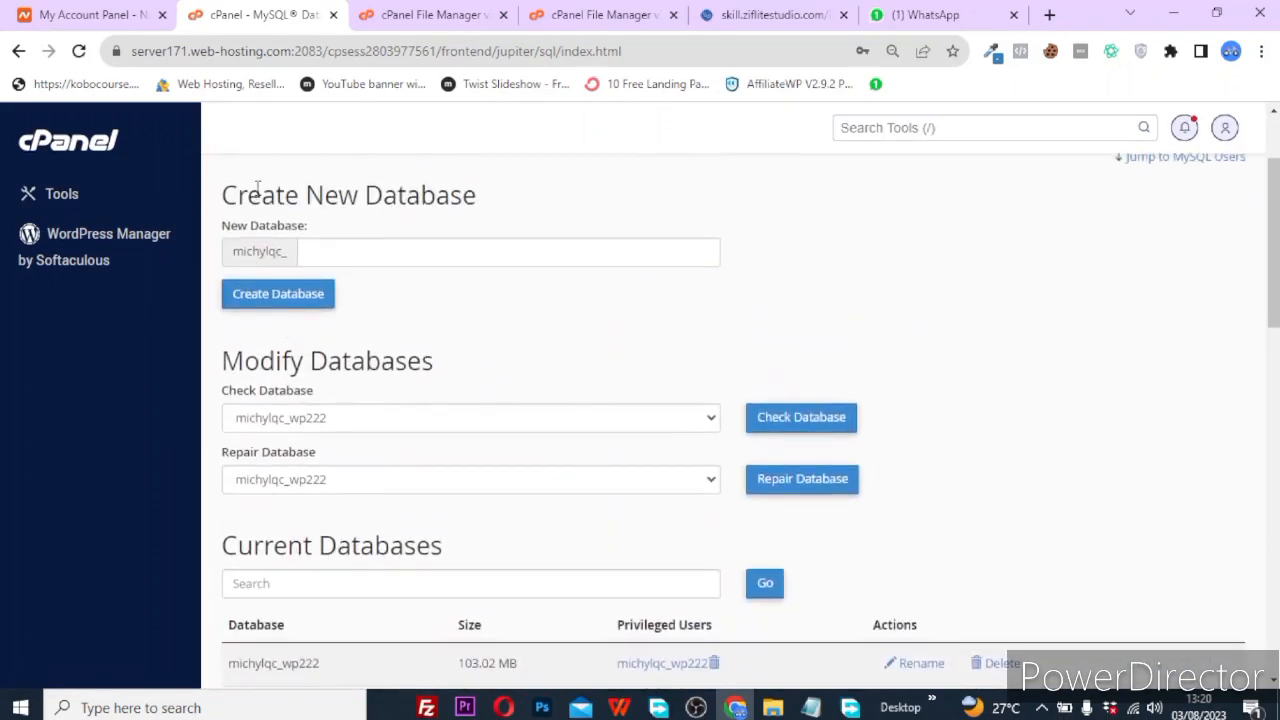
Create the database michylqc_data by entering 'data' as the new database name.
click(346, 253)
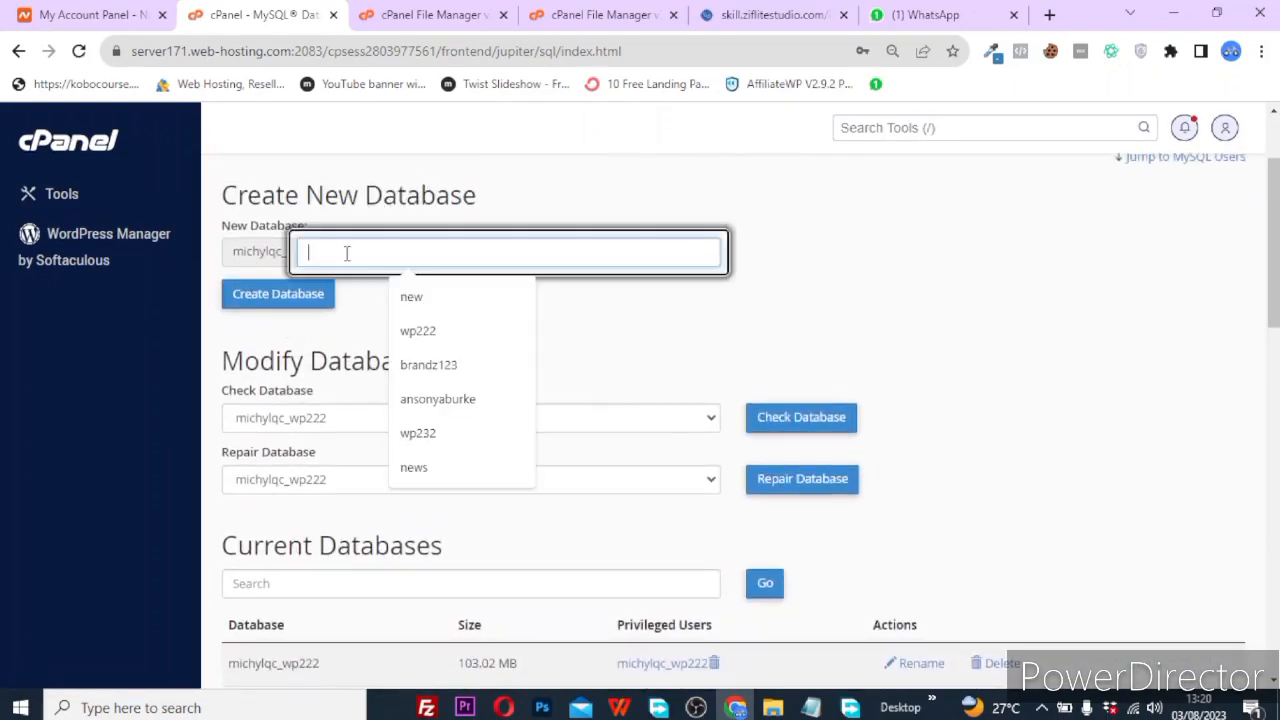
text(data)
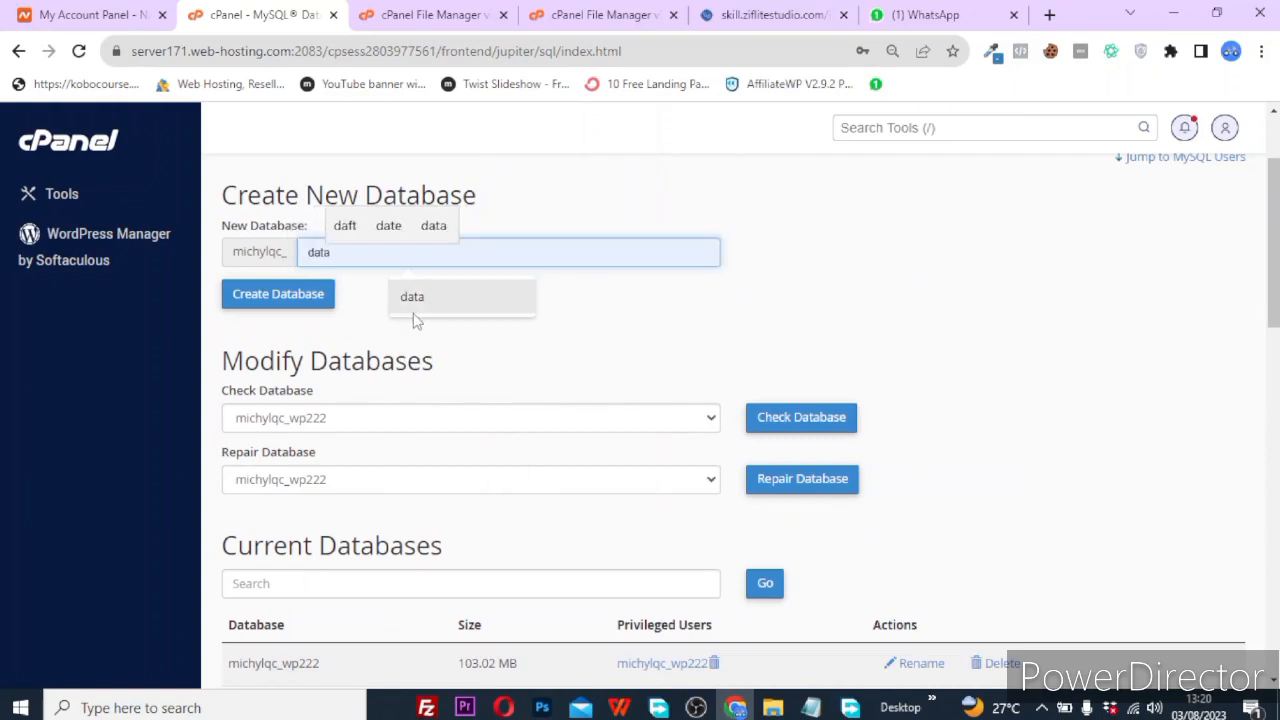
click(414, 312)
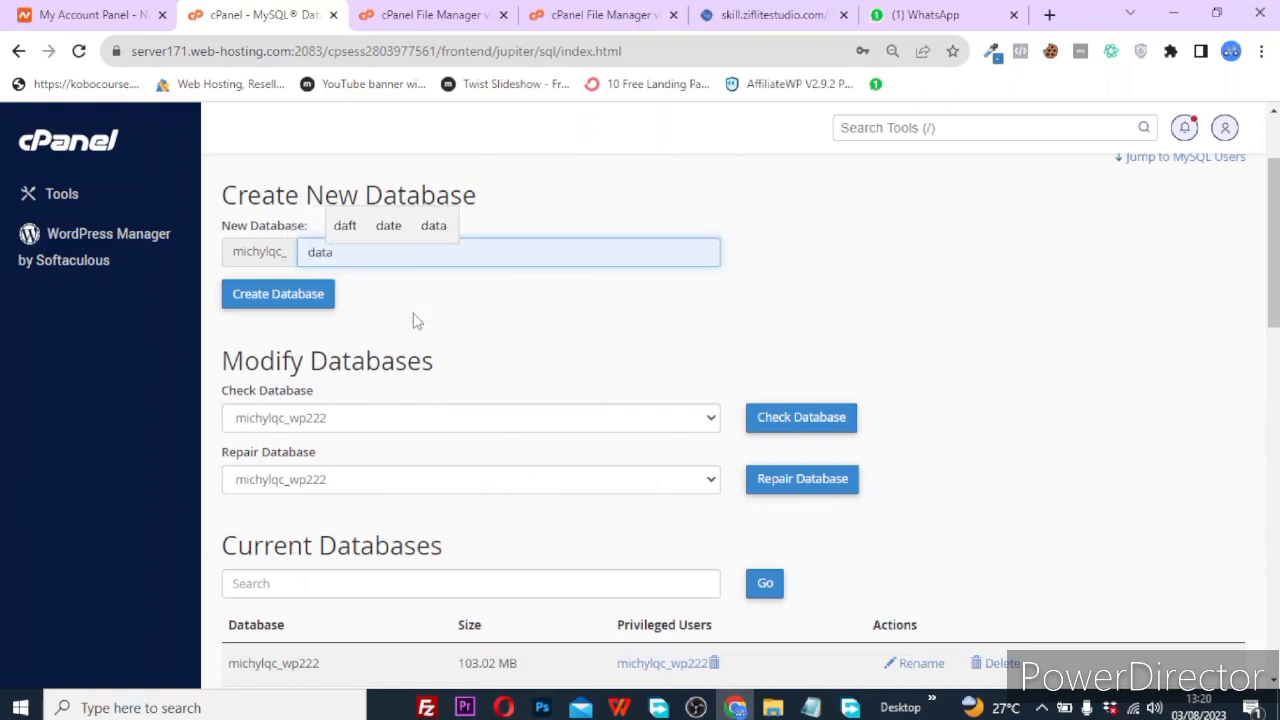
click(292, 303)
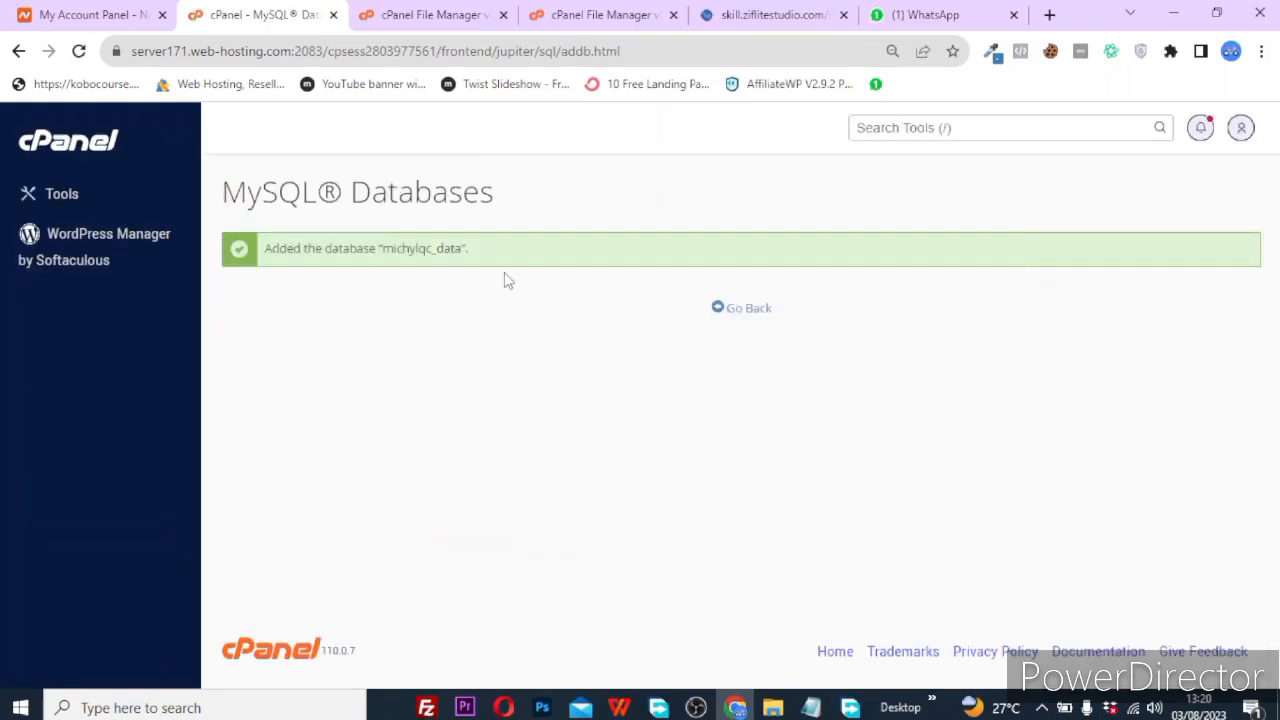
Copy the full database name into Notepad, then go back to the MySQL Databases page.
drag(464, 248, 384, 245)
key(ctrl+c)
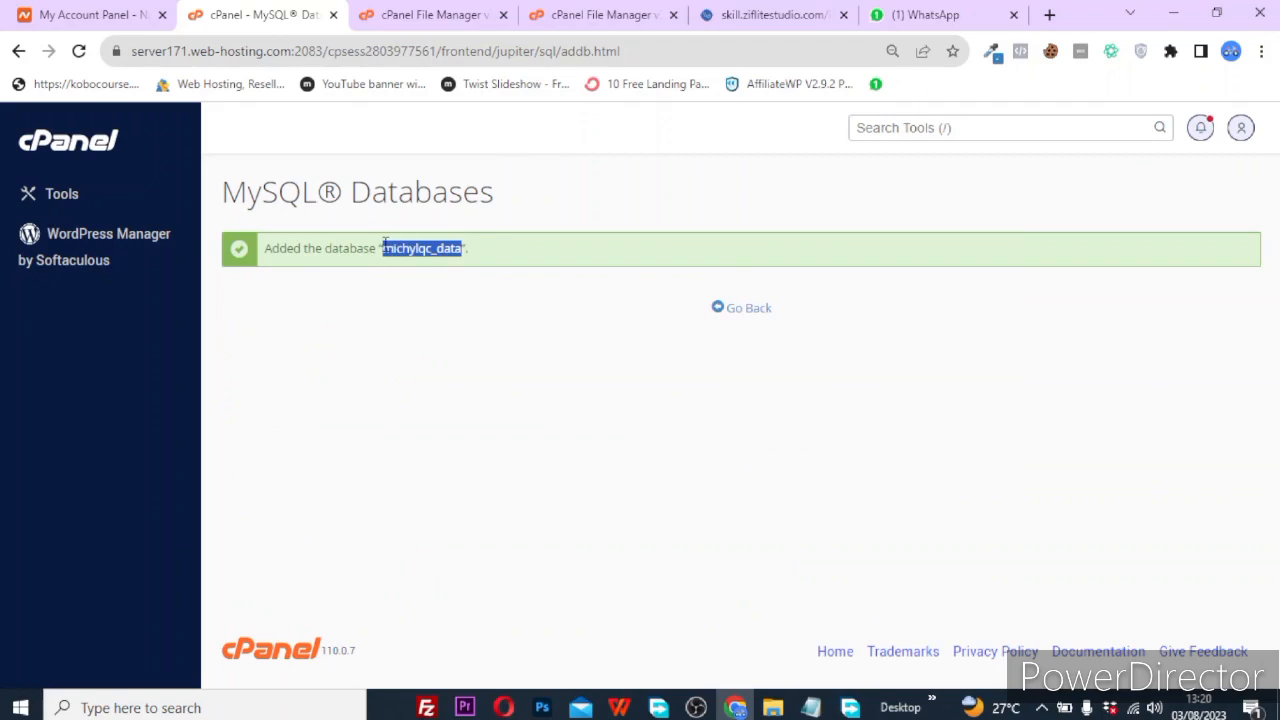
click(812, 707)
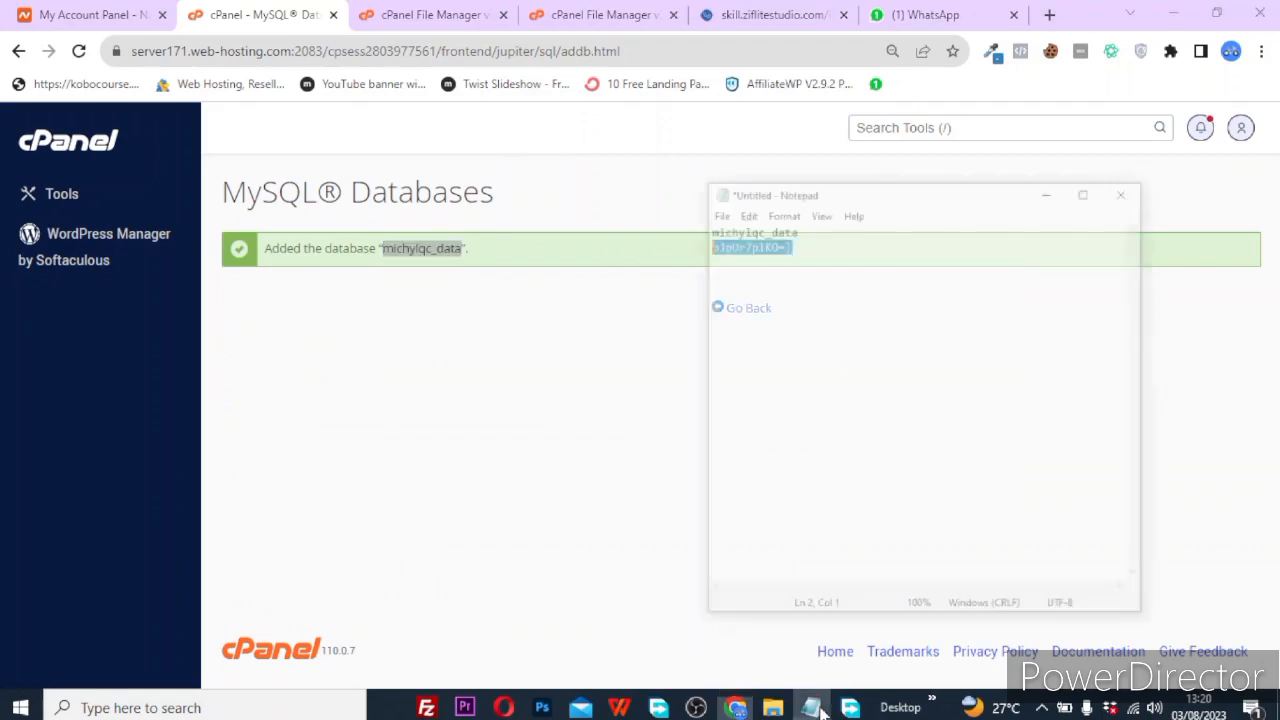
click(800, 153)
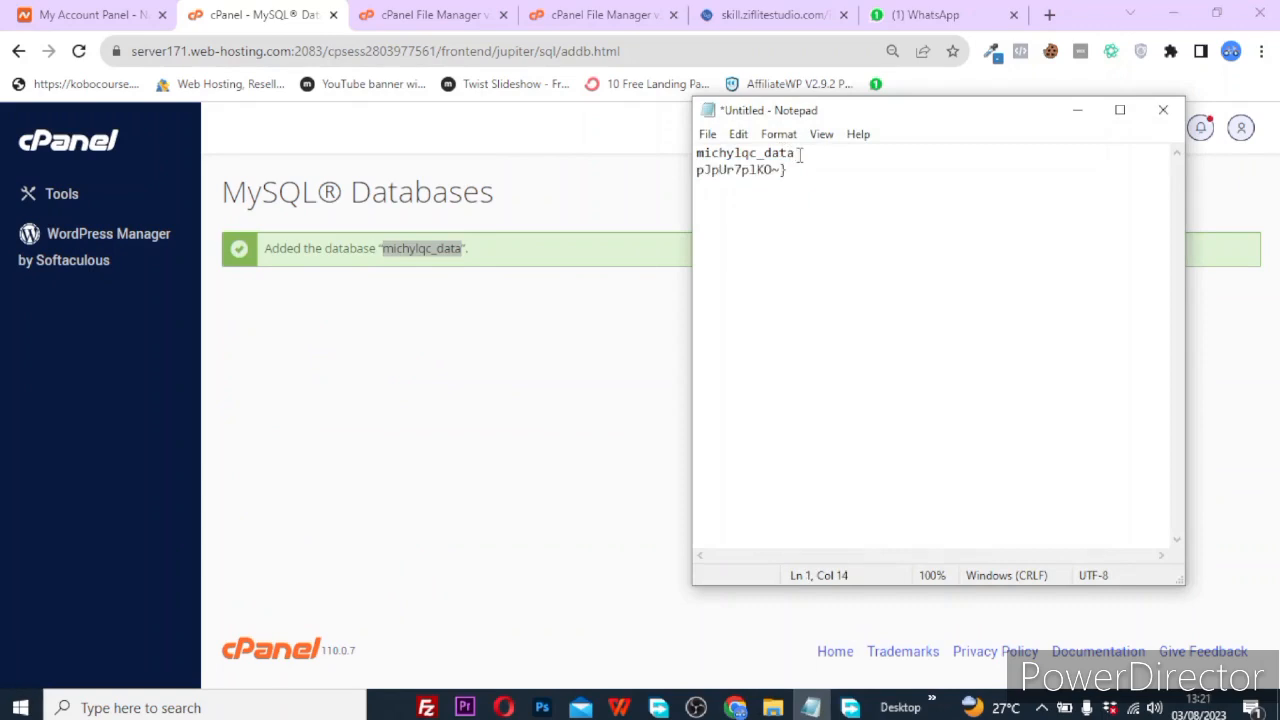
key(ctrl+a)
key(ctrl+v)
click(540, 331)
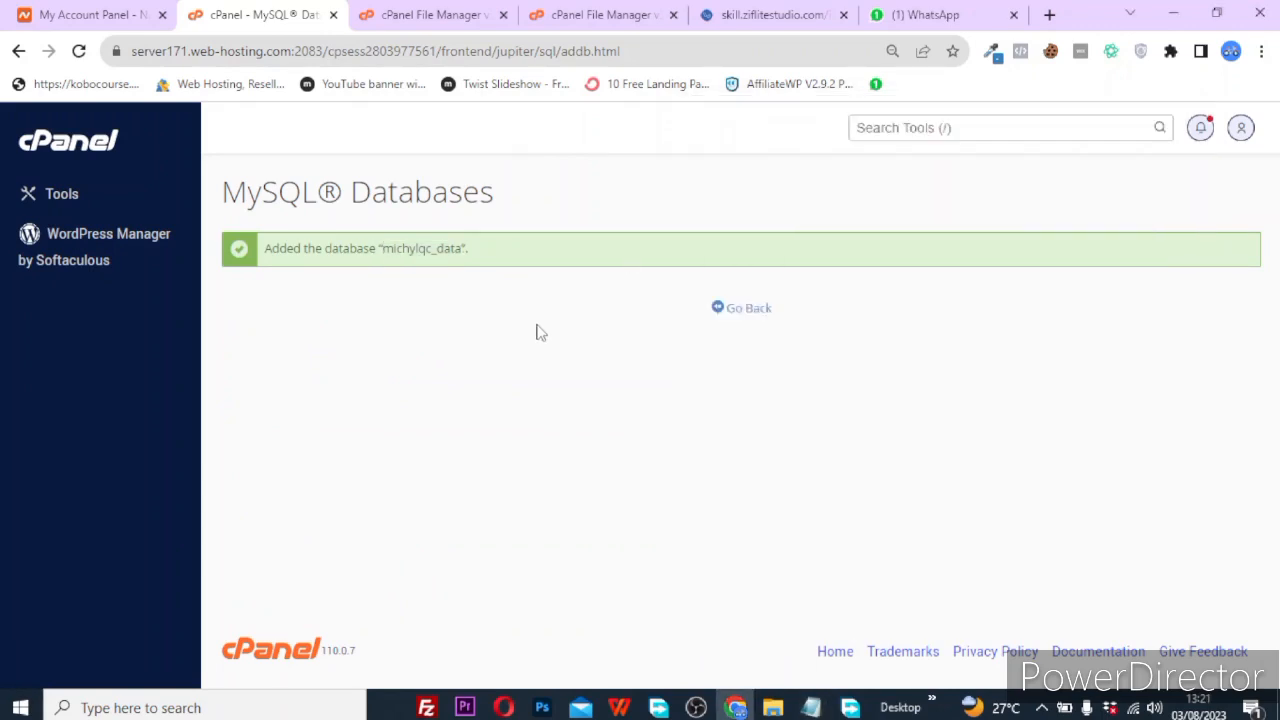
click(748, 309)
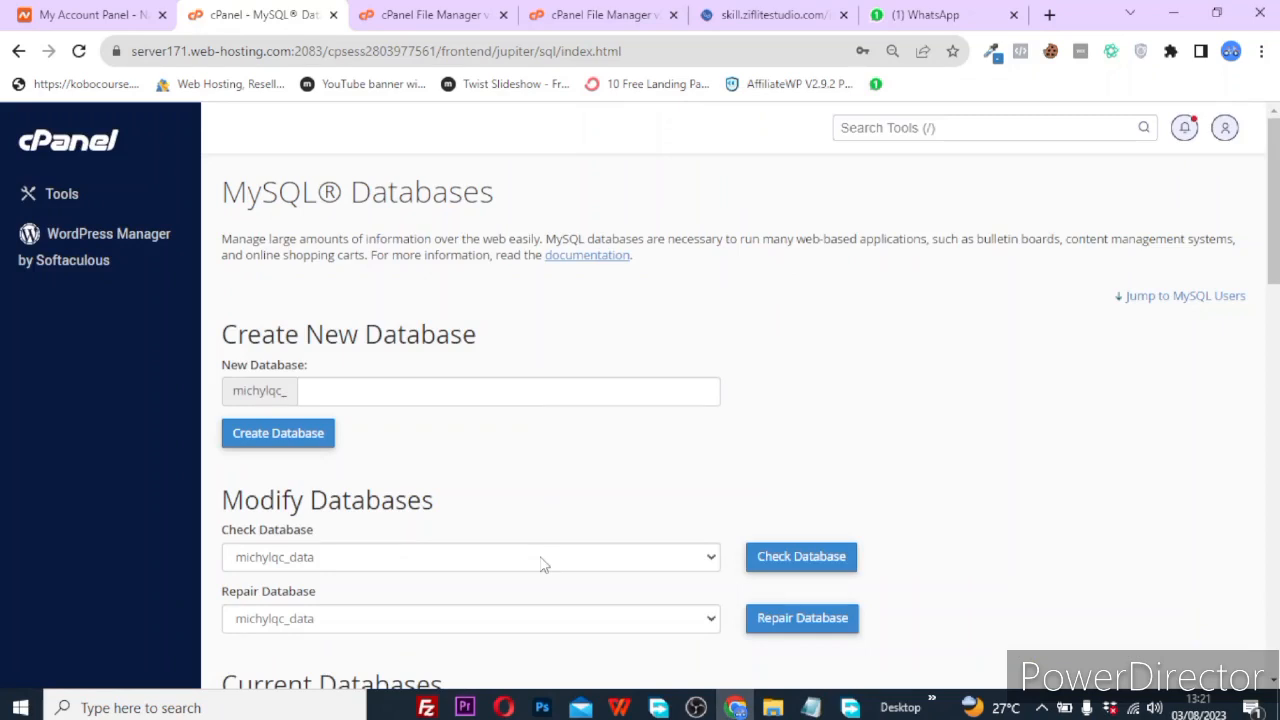
Enter 'data' as the new MySQL username, giving michylqc_data.
scroll(543, 565, down, 1)
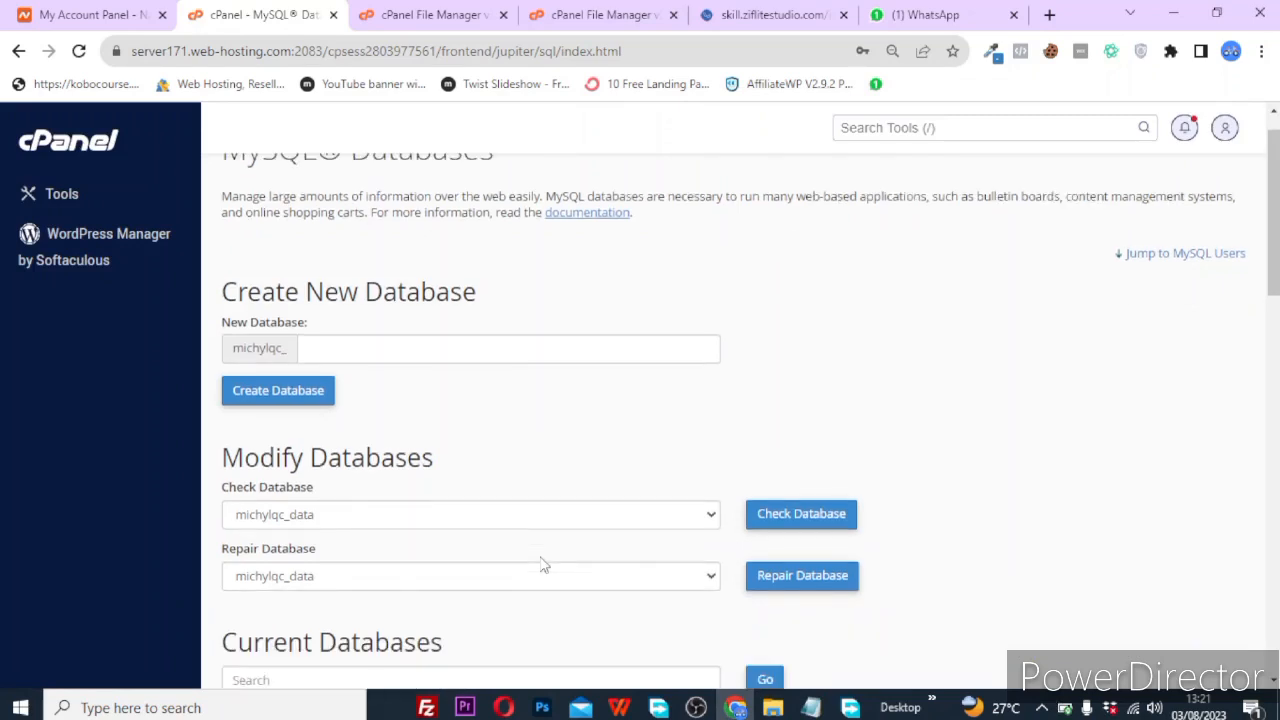
scroll(543, 565, down, 10)
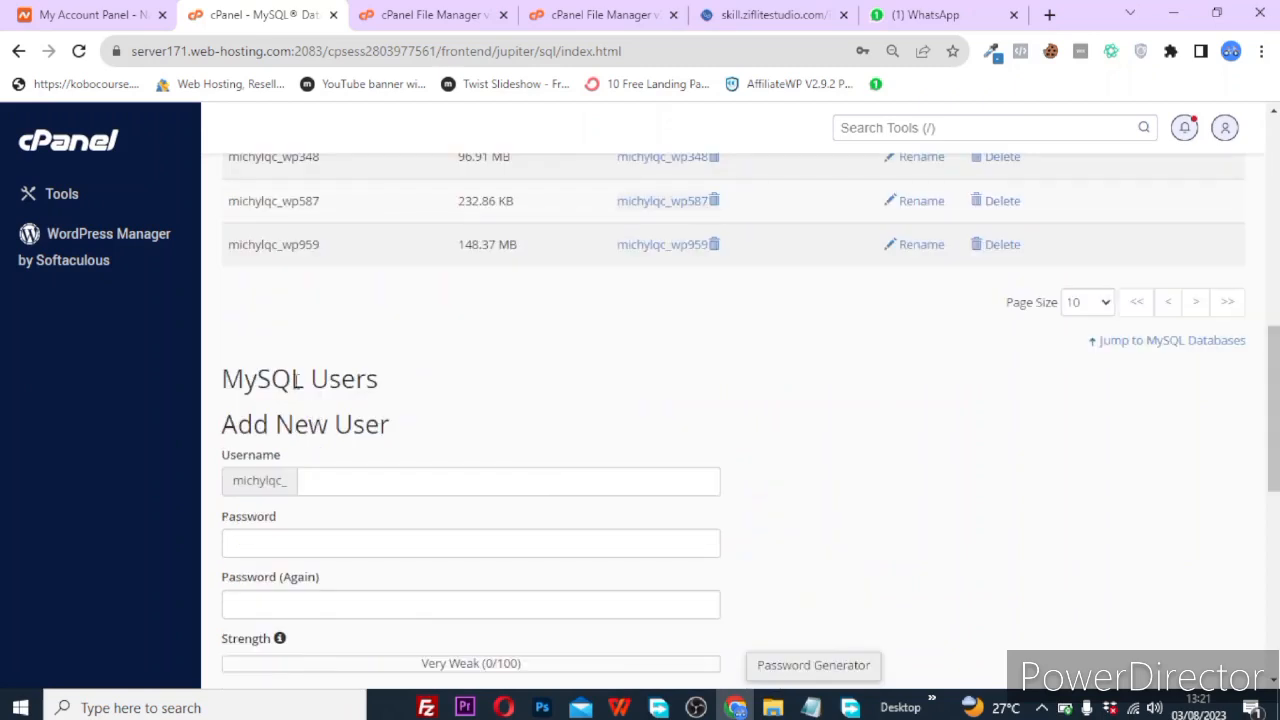
scroll(298, 380, down, 1)
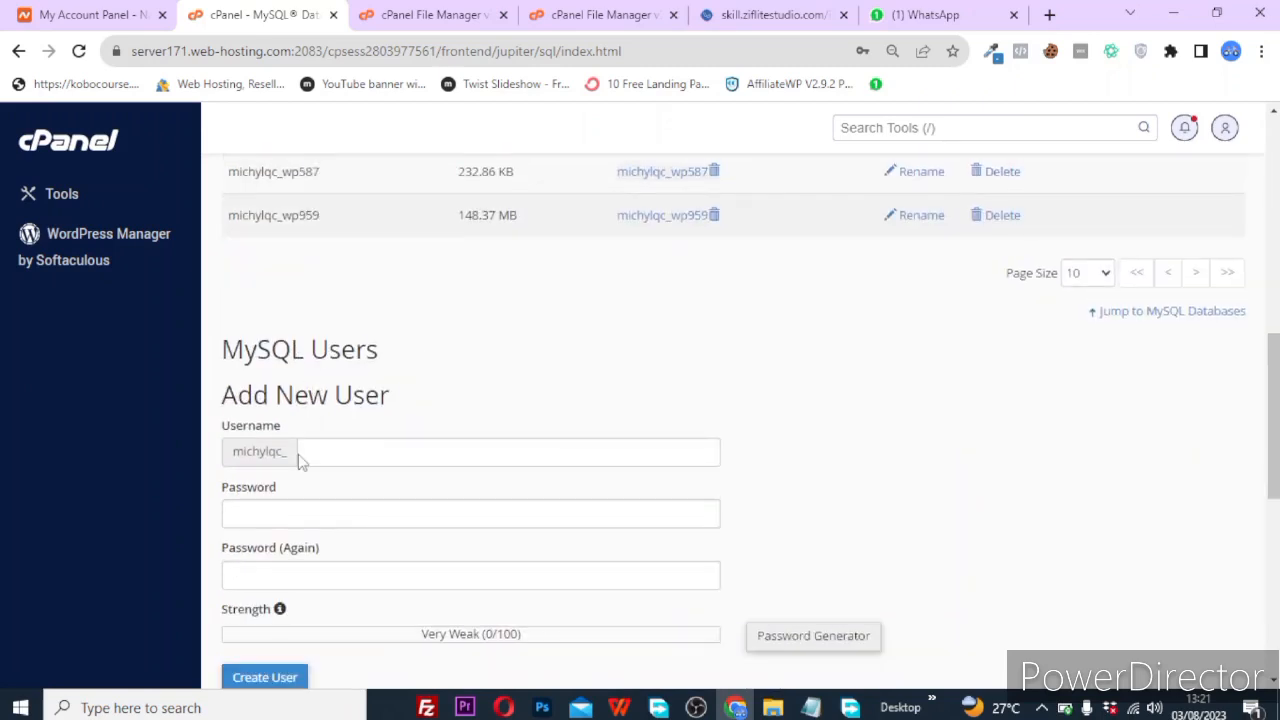
click(364, 447)
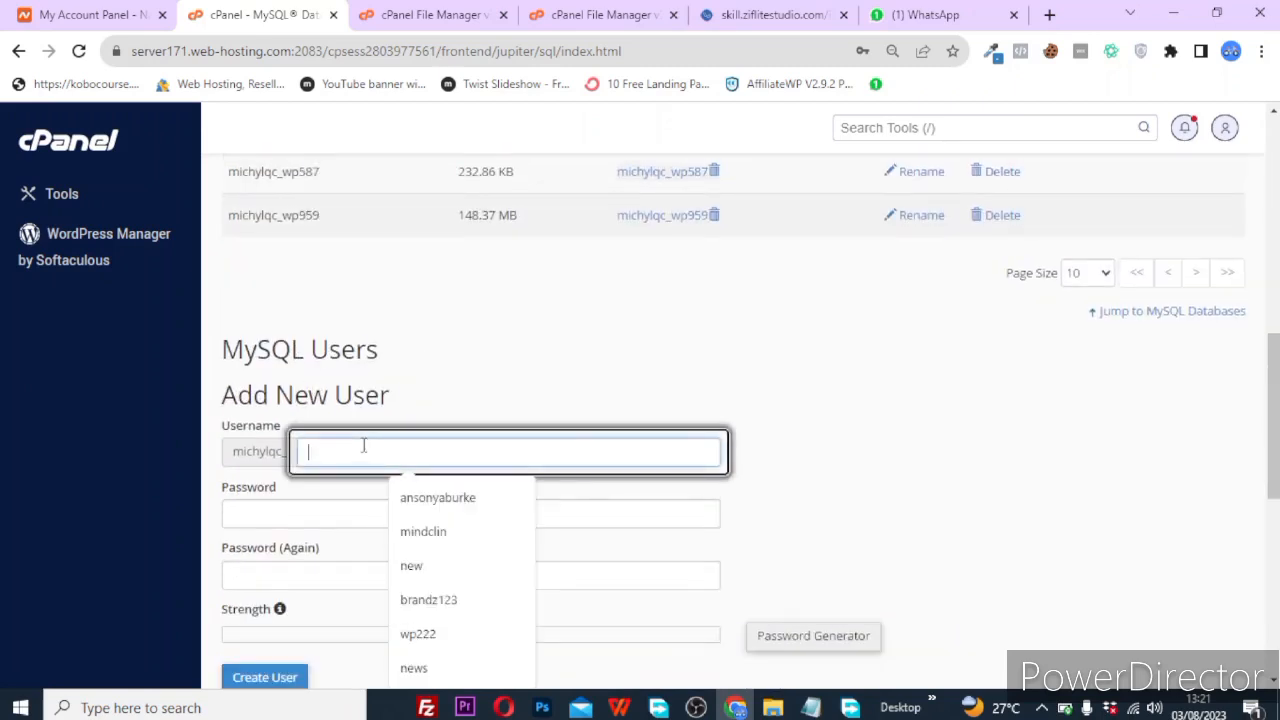
text(data)
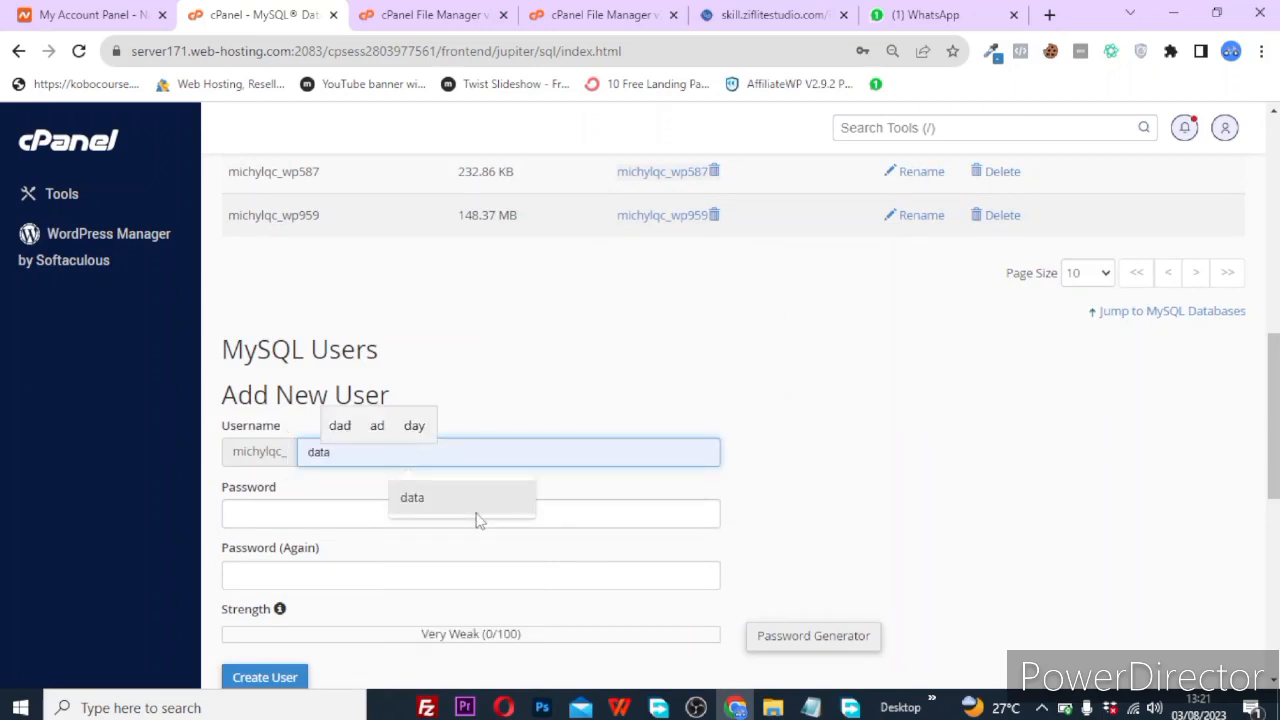
click(476, 515)
Generate a very strong password and paste it into Notepad below the database name.
scroll(484, 520, down, 2)
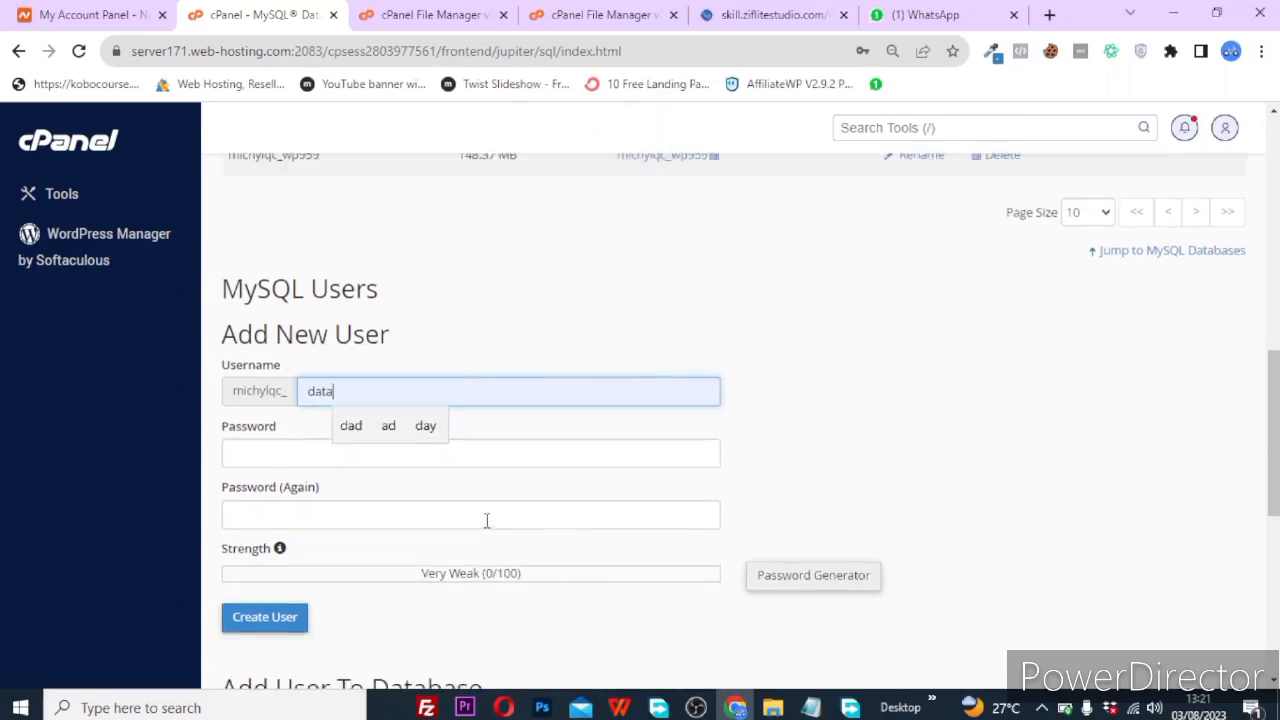
click(820, 428)
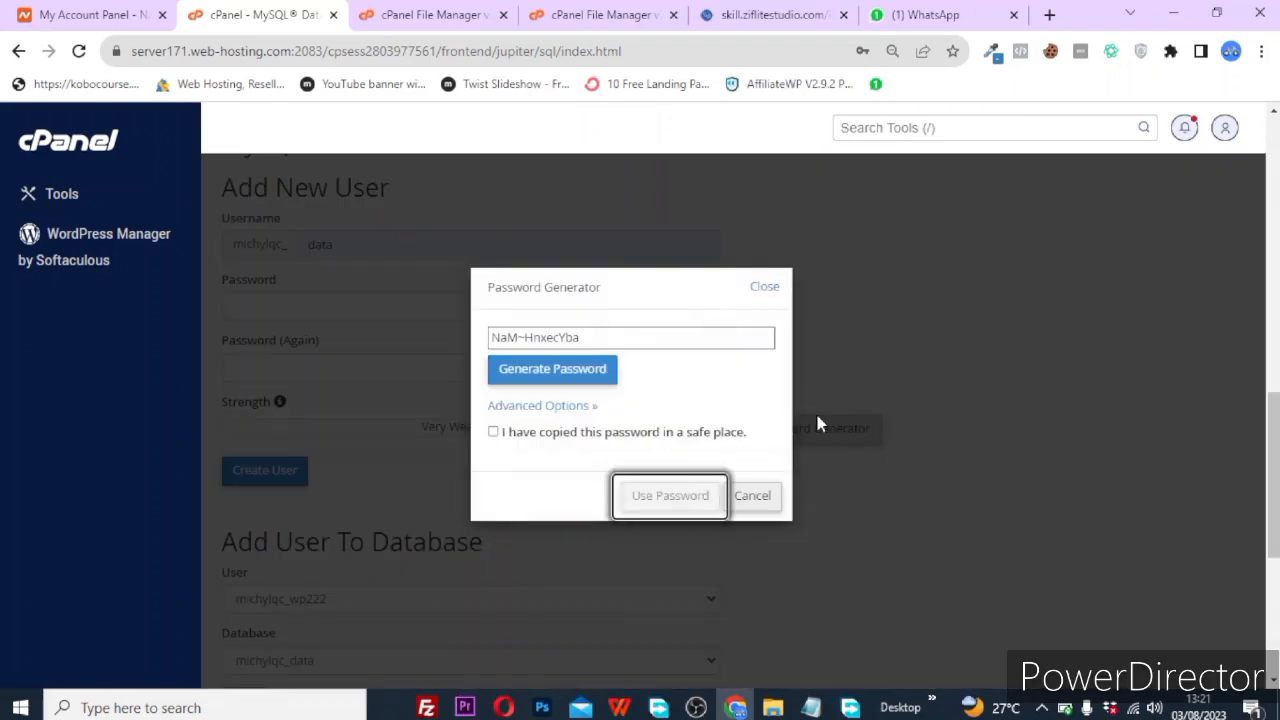
click(635, 338)
key(ctrl+c)
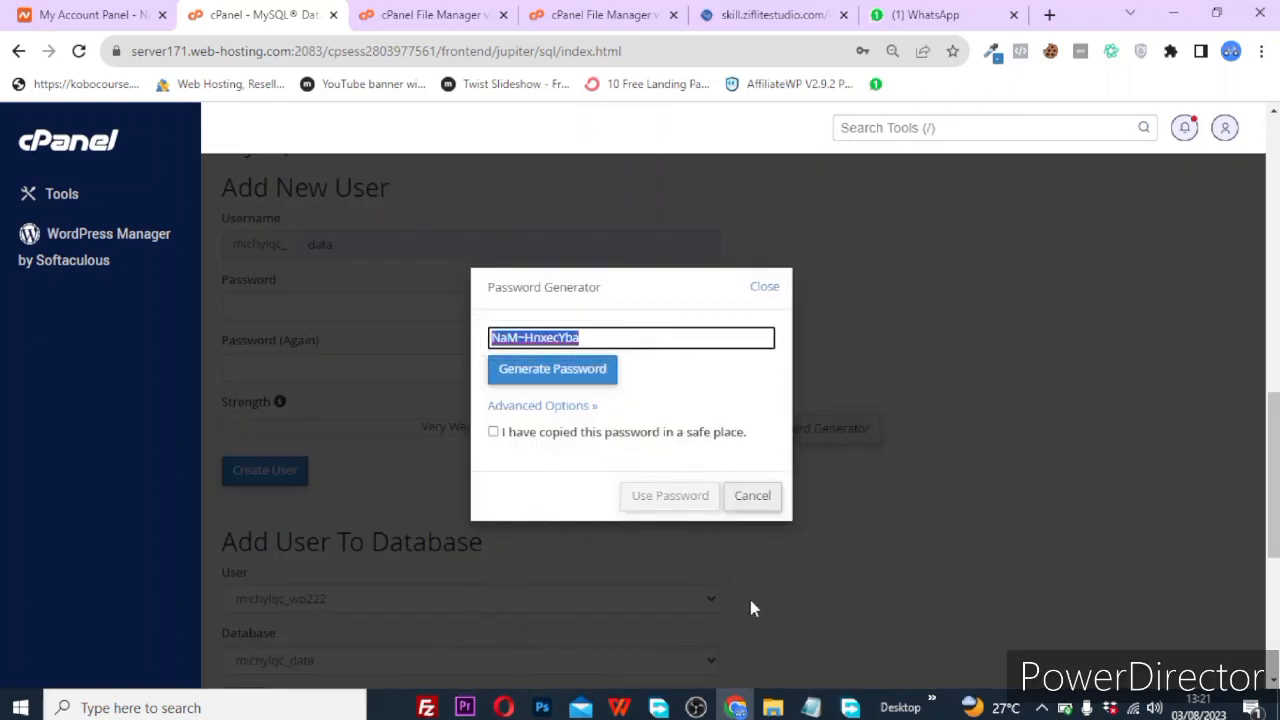
click(811, 707)
key(Return)
key(Return)
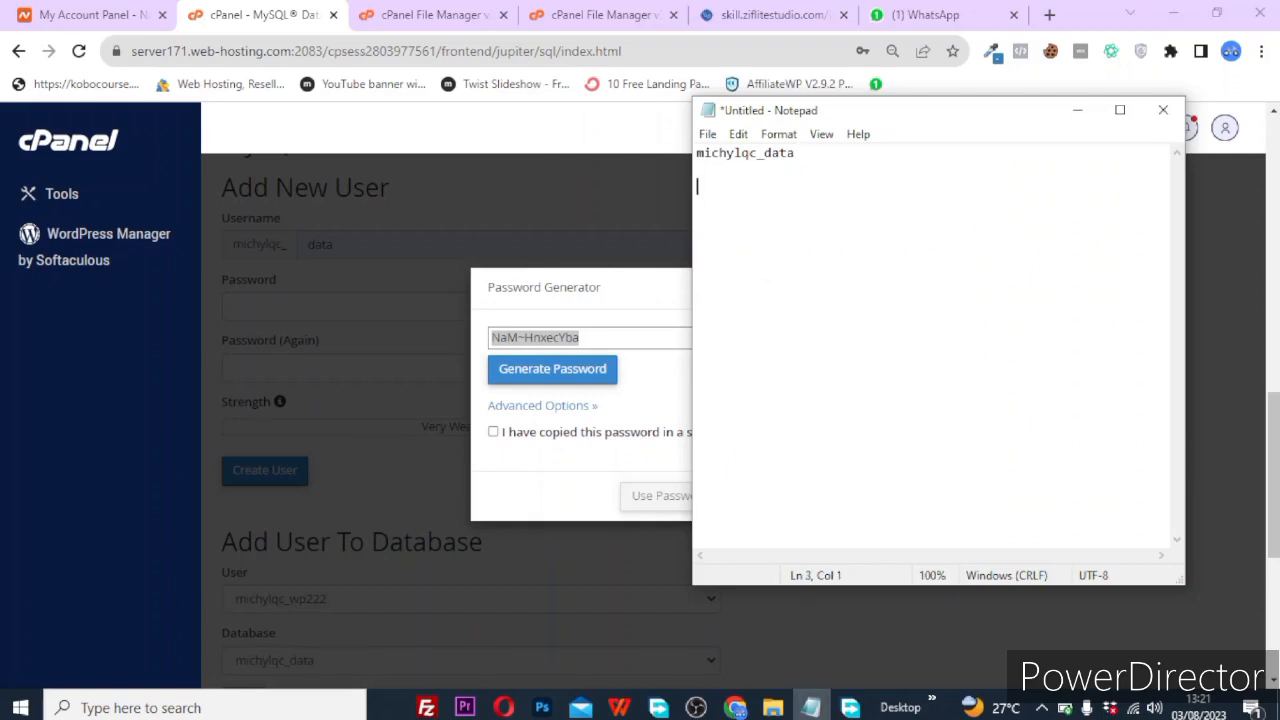
key(ctrl+v)
click(607, 222)
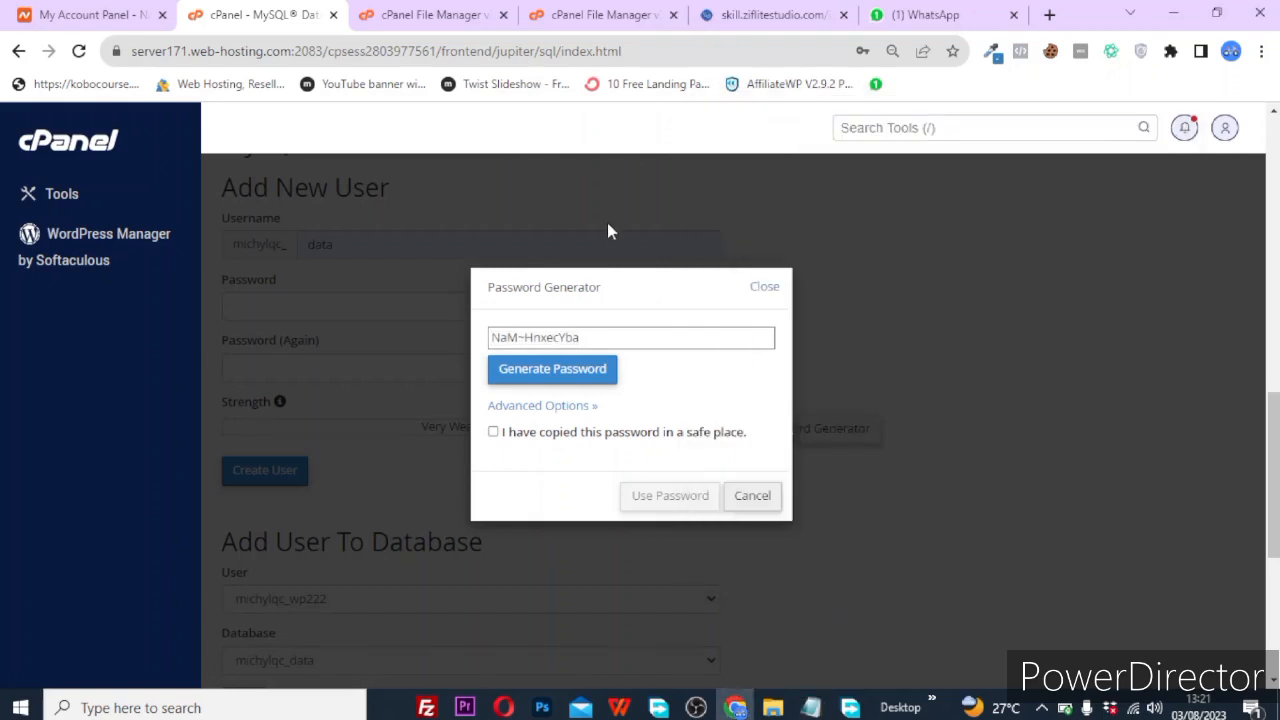
Confirm the password is saved, apply it to both fields, and create the user.
click(492, 432)
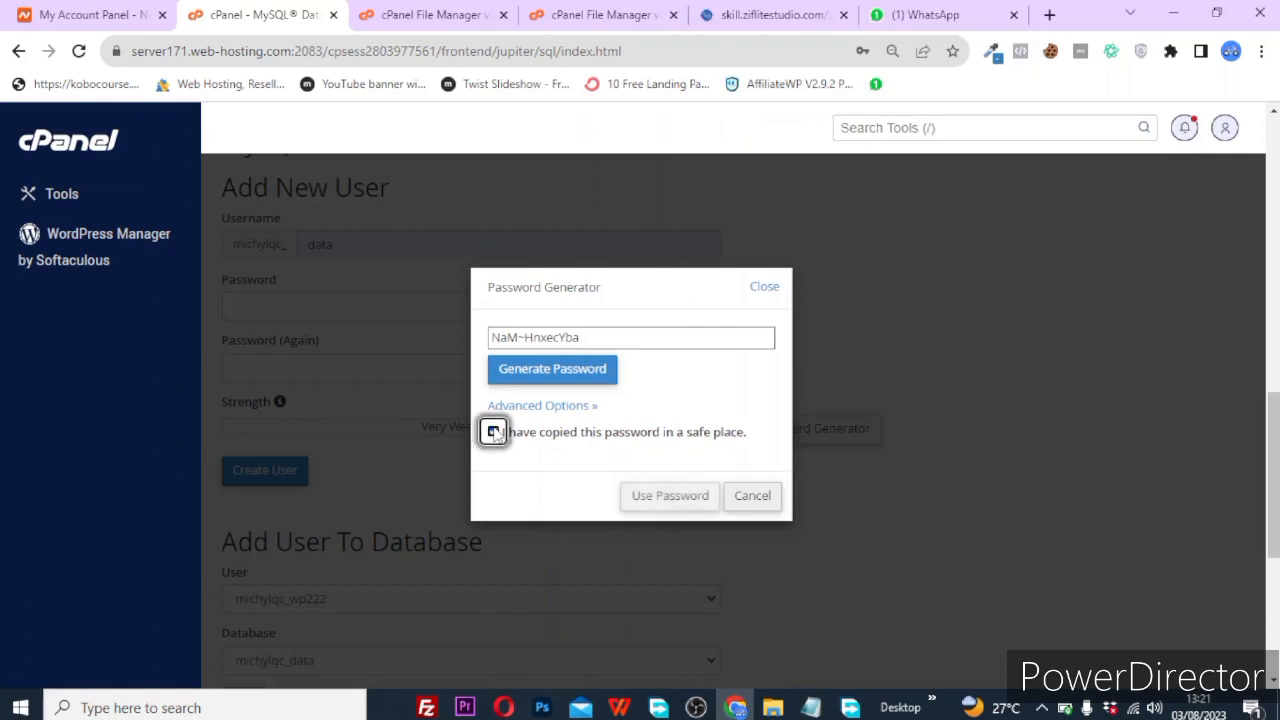
click(668, 495)
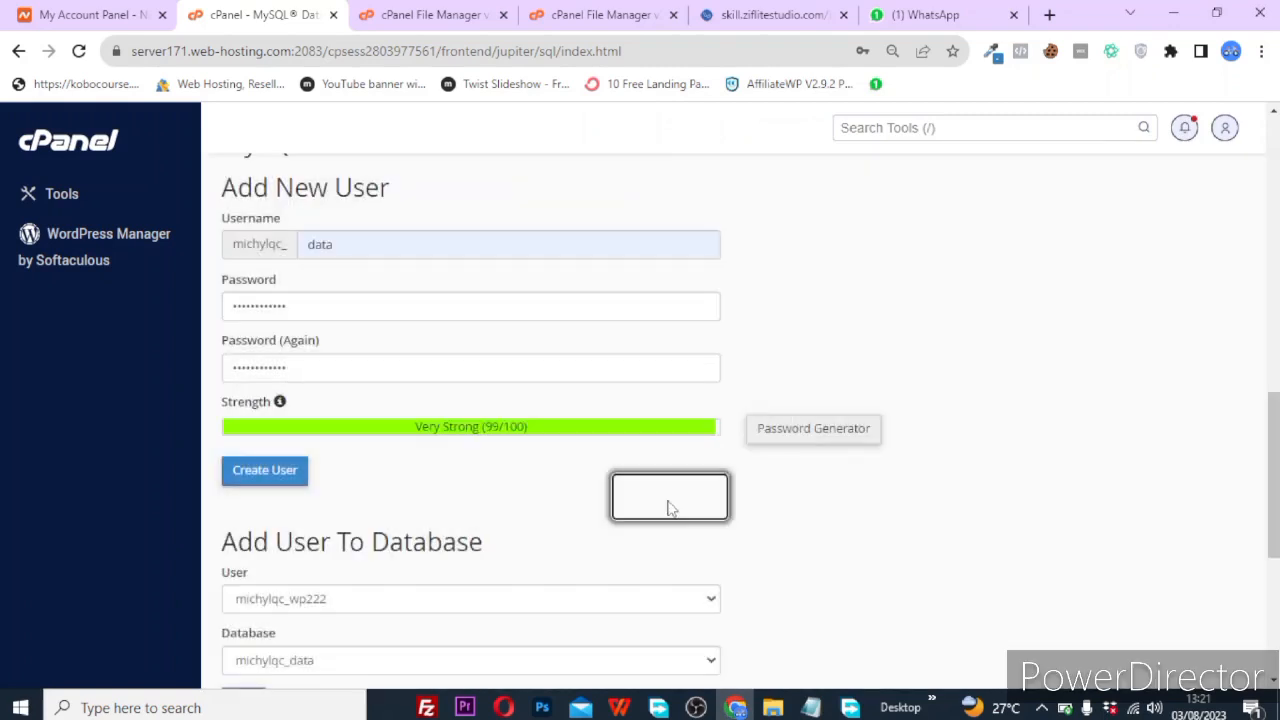
click(254, 476)
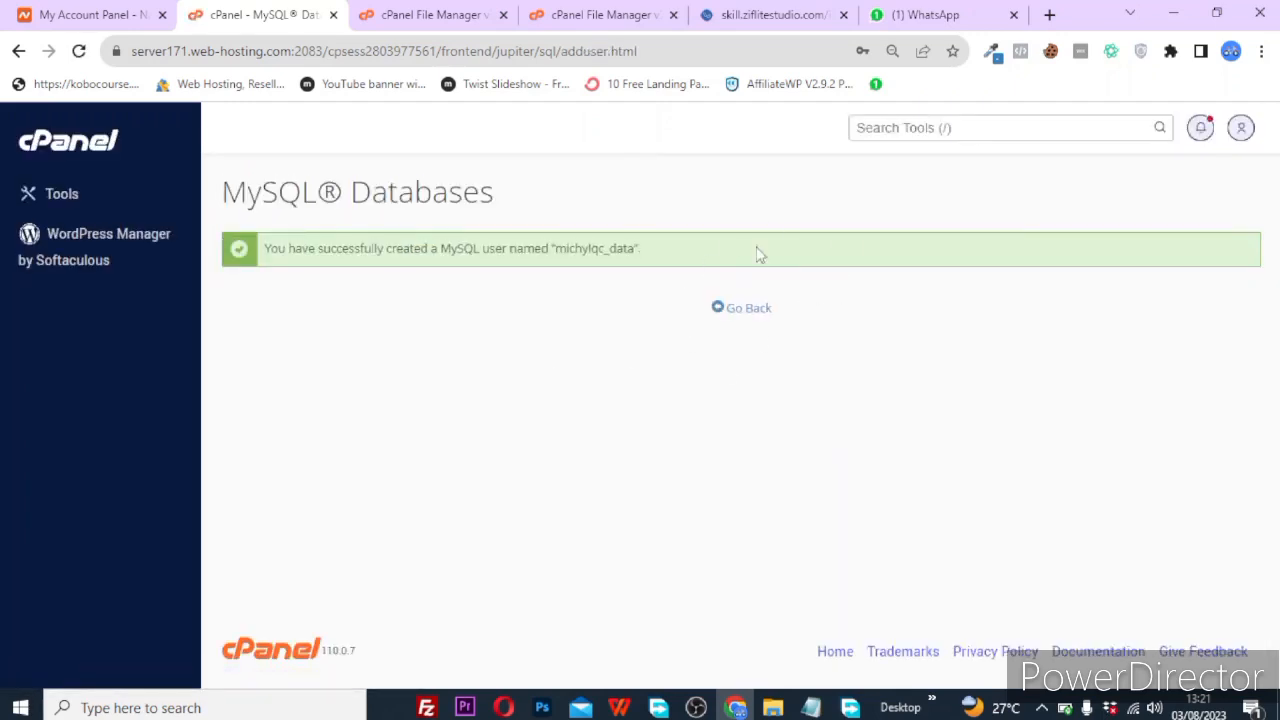
Add user michylqc_data to database michylqc_data with ALL PRIVILEGES and save the changes.
click(760, 312)
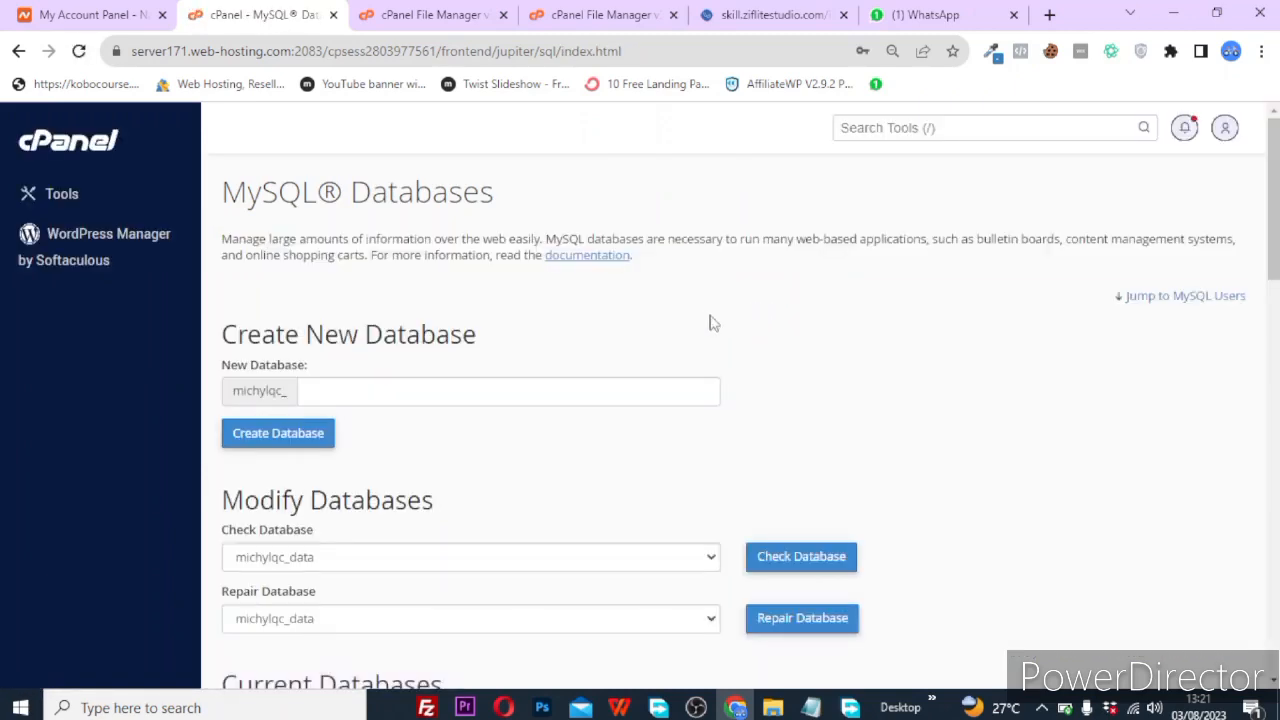
scroll(558, 473, down, 10)
scroll(560, 474, down, 1)
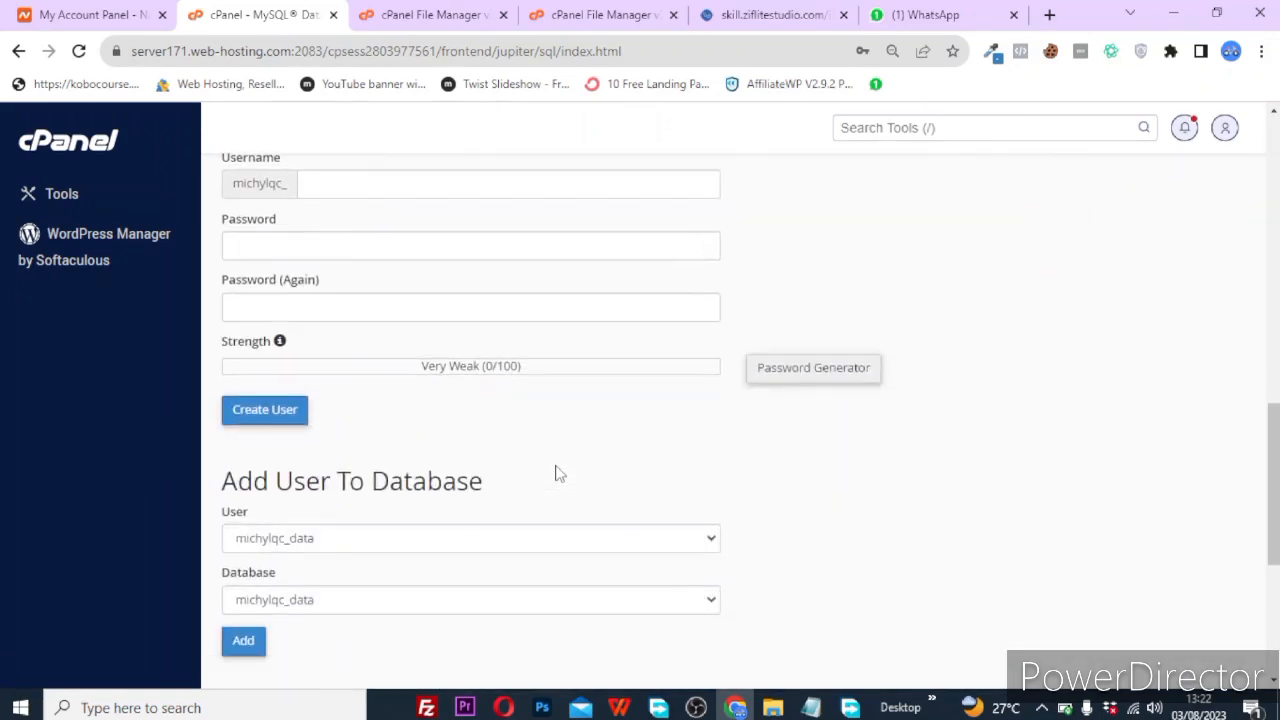
scroll(558, 473, down, 3)
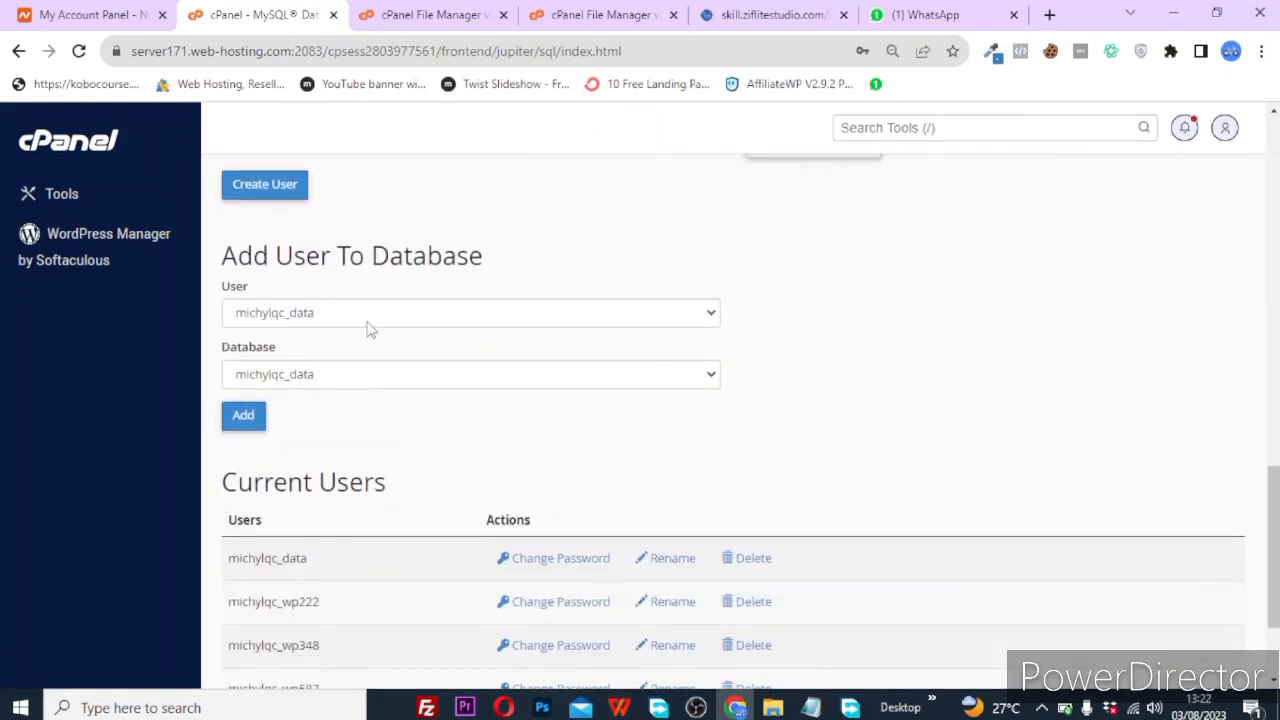
click(368, 328)
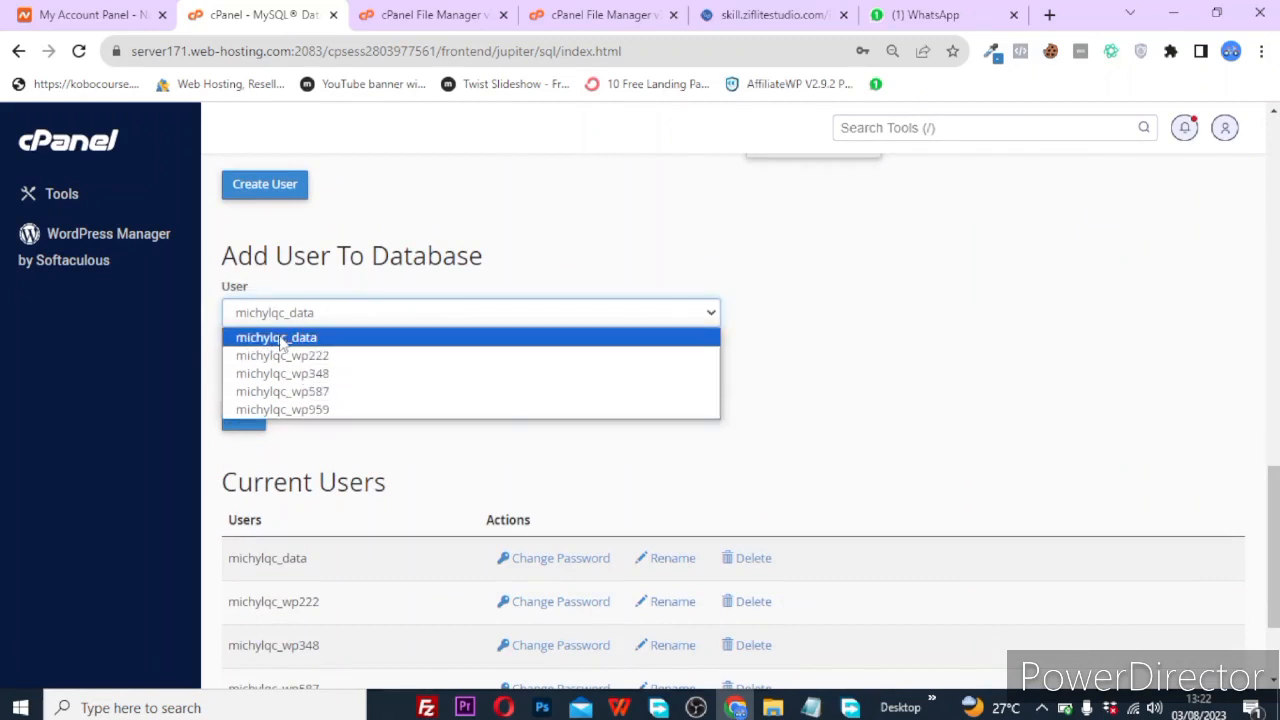
click(283, 342)
click(250, 420)
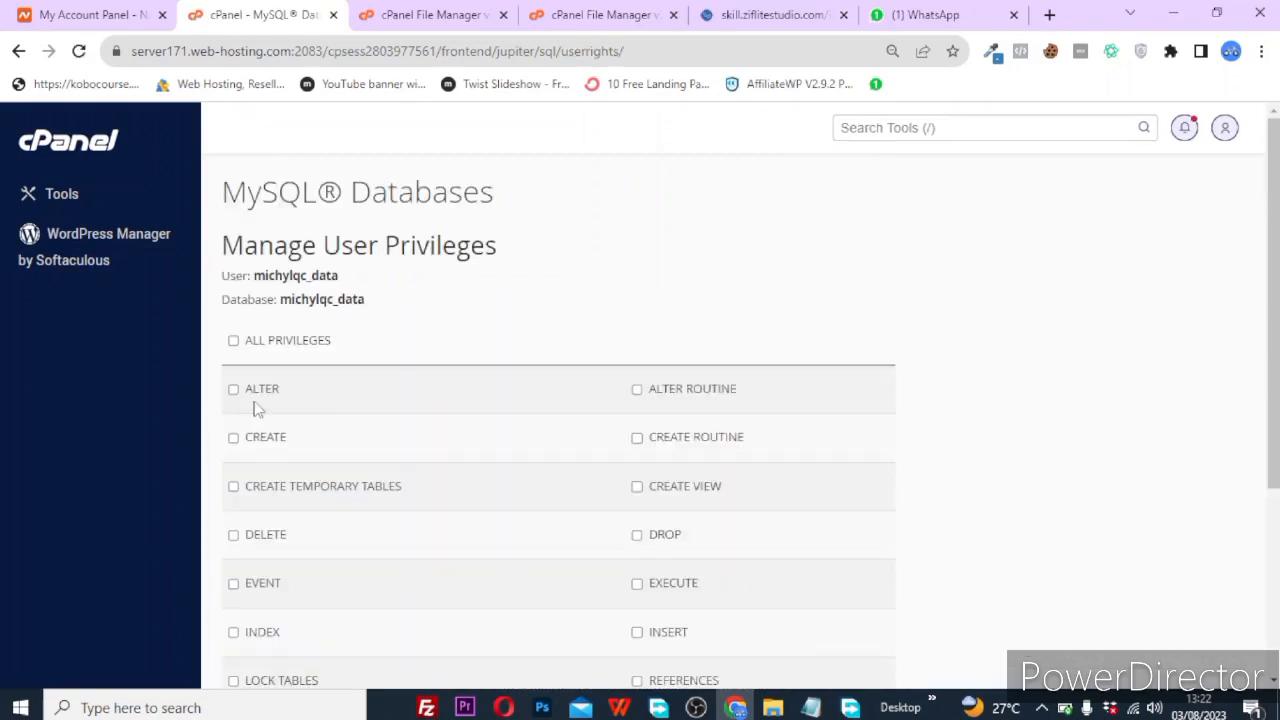
click(233, 340)
scroll(330, 517, down, 3)
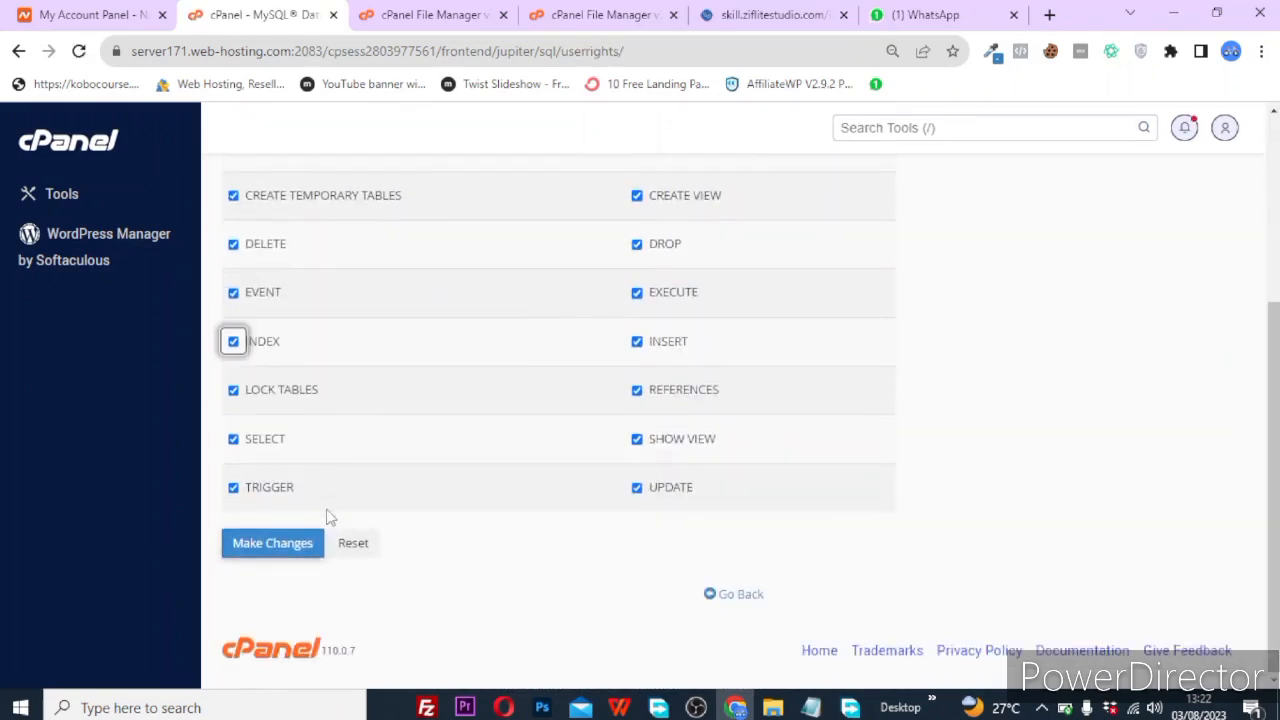
click(247, 564)
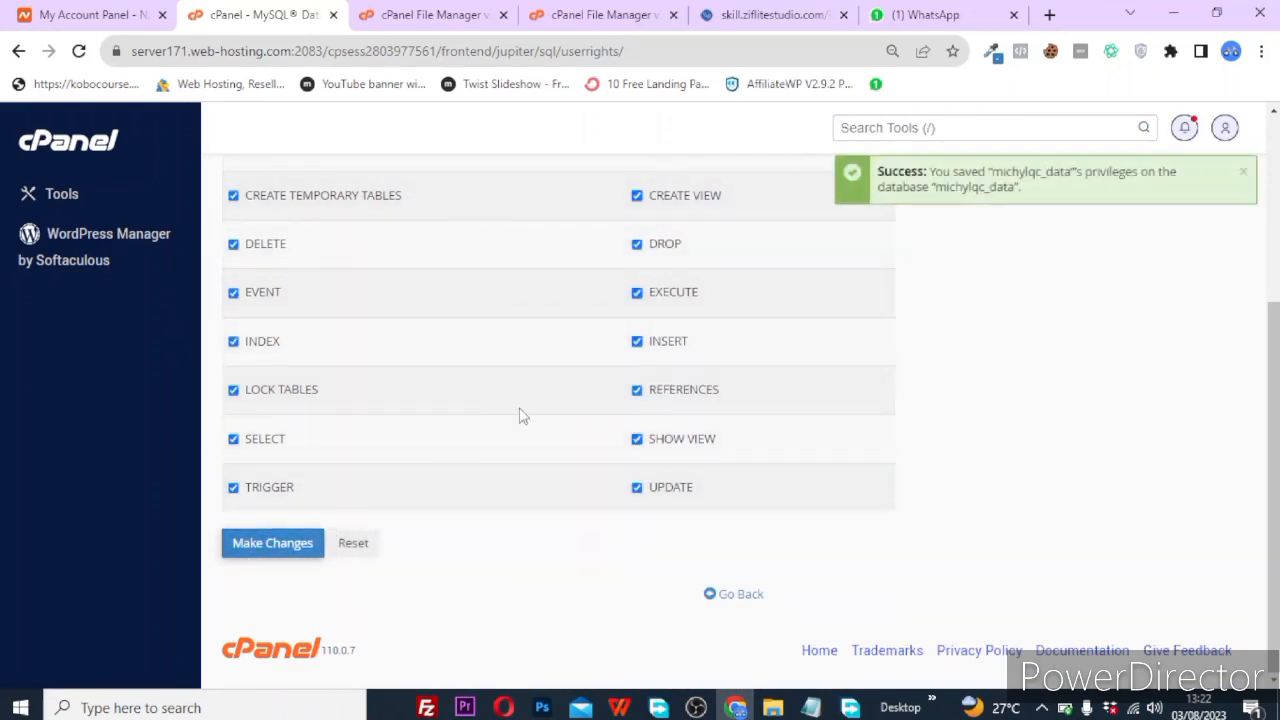
scroll(520, 414, up, 3)
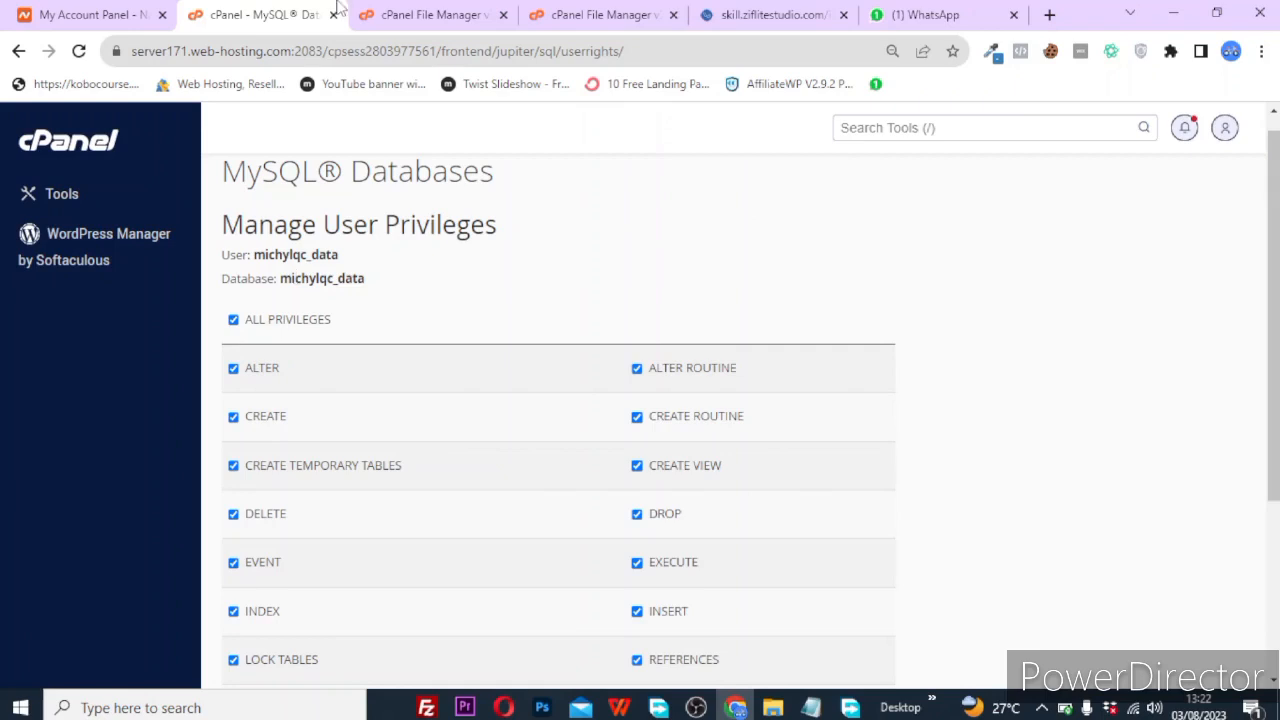
Review the saved credentials in Notepad and return to the cPanel page.
click(453, 12)
click(262, 12)
click(453, 12)
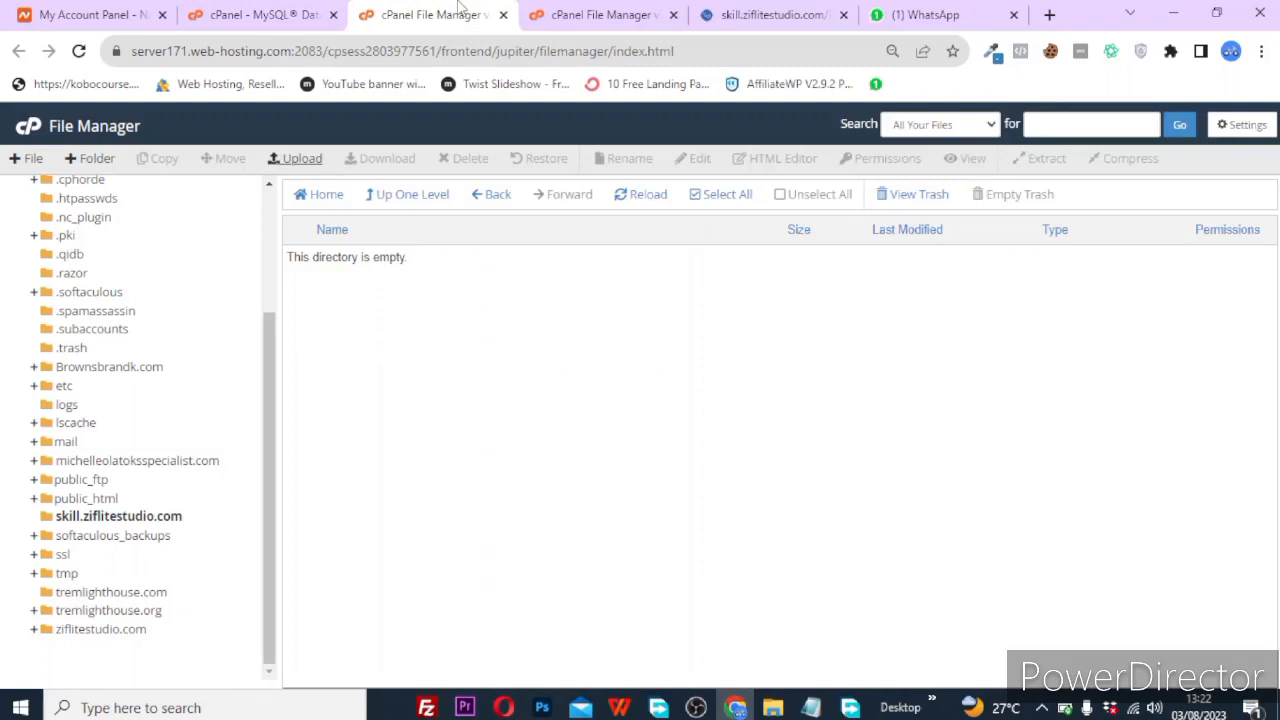
click(262, 12)
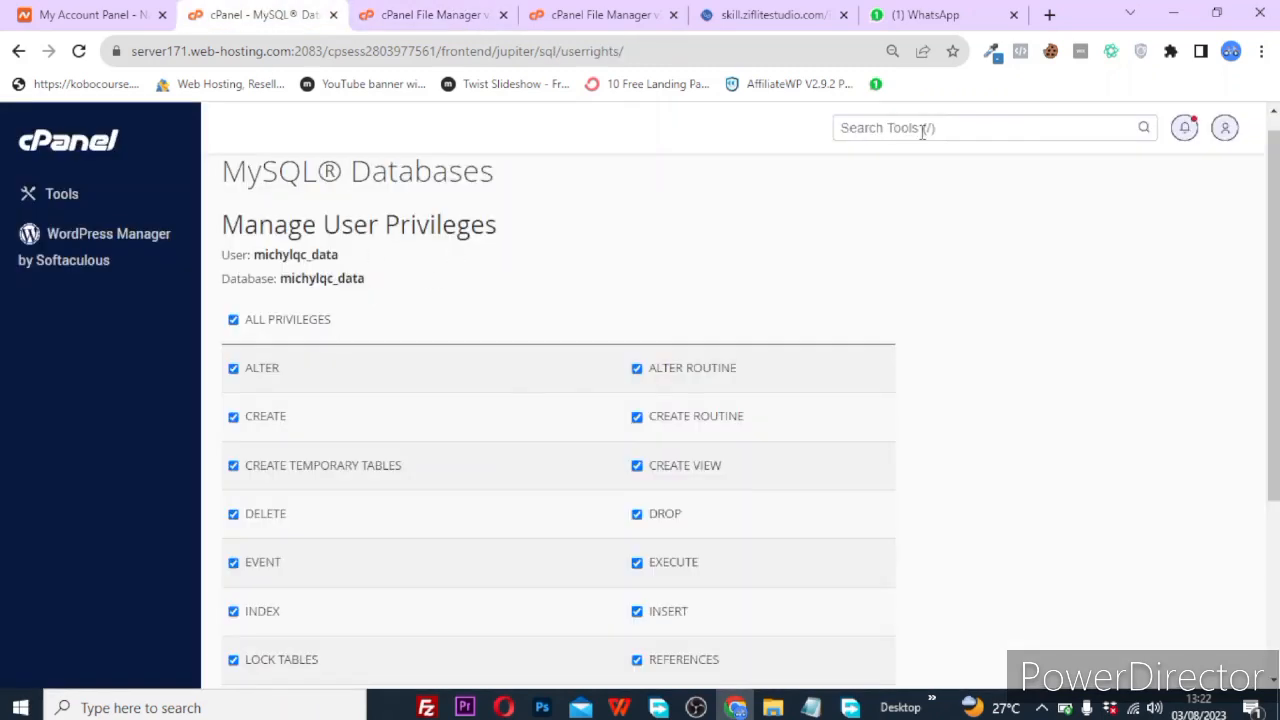
click(811, 707)
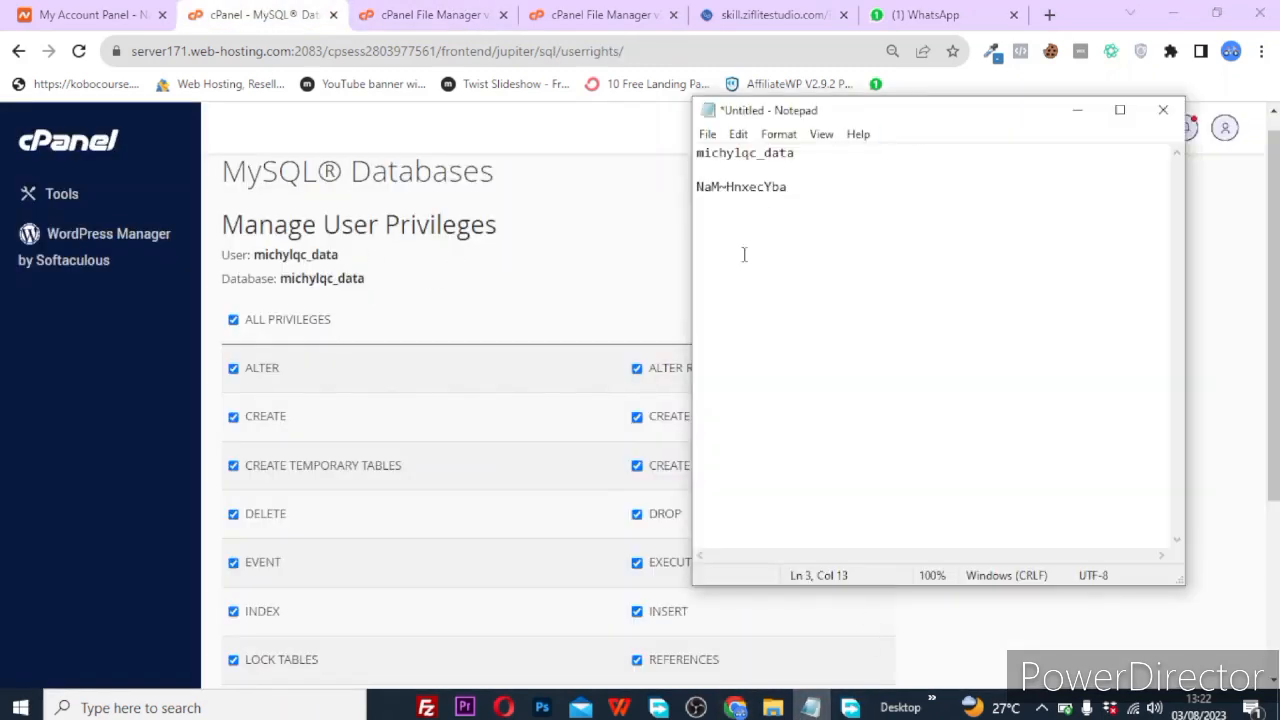
click(640, 191)
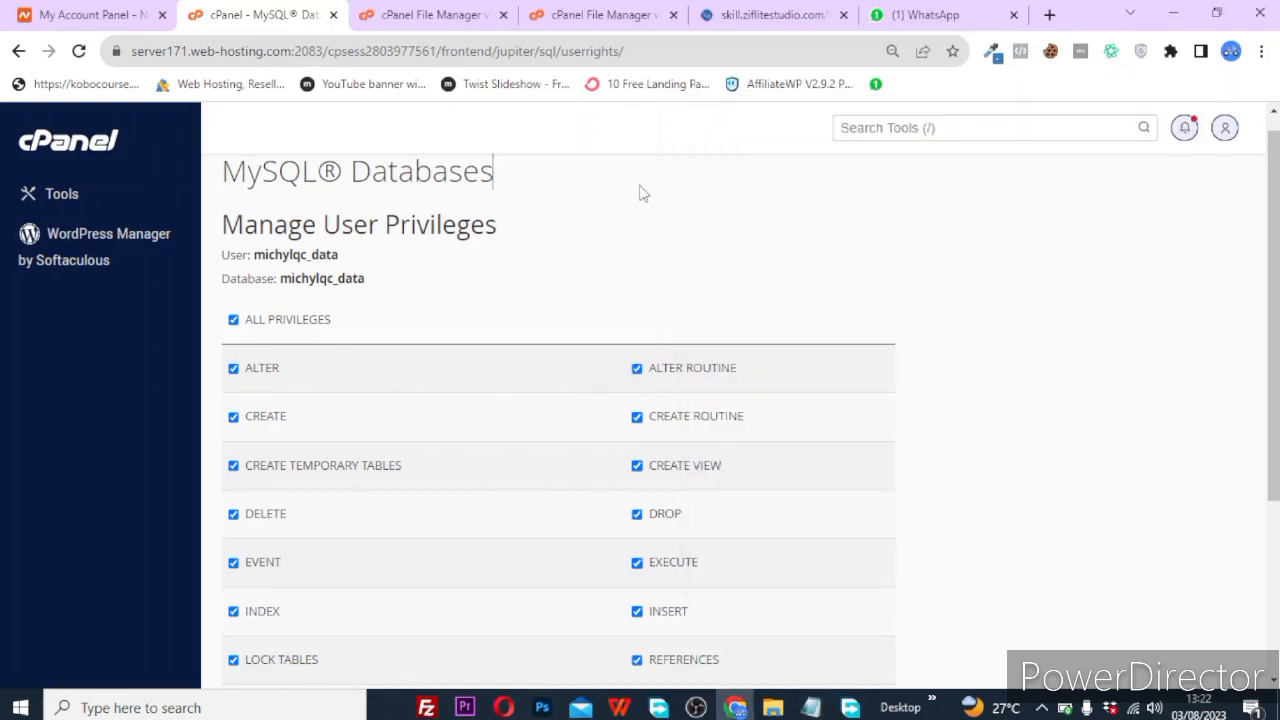
Search cPanel tools for 'ph', open phpMyAdmin, and select the empty michylqc_data database.
click(949, 129)
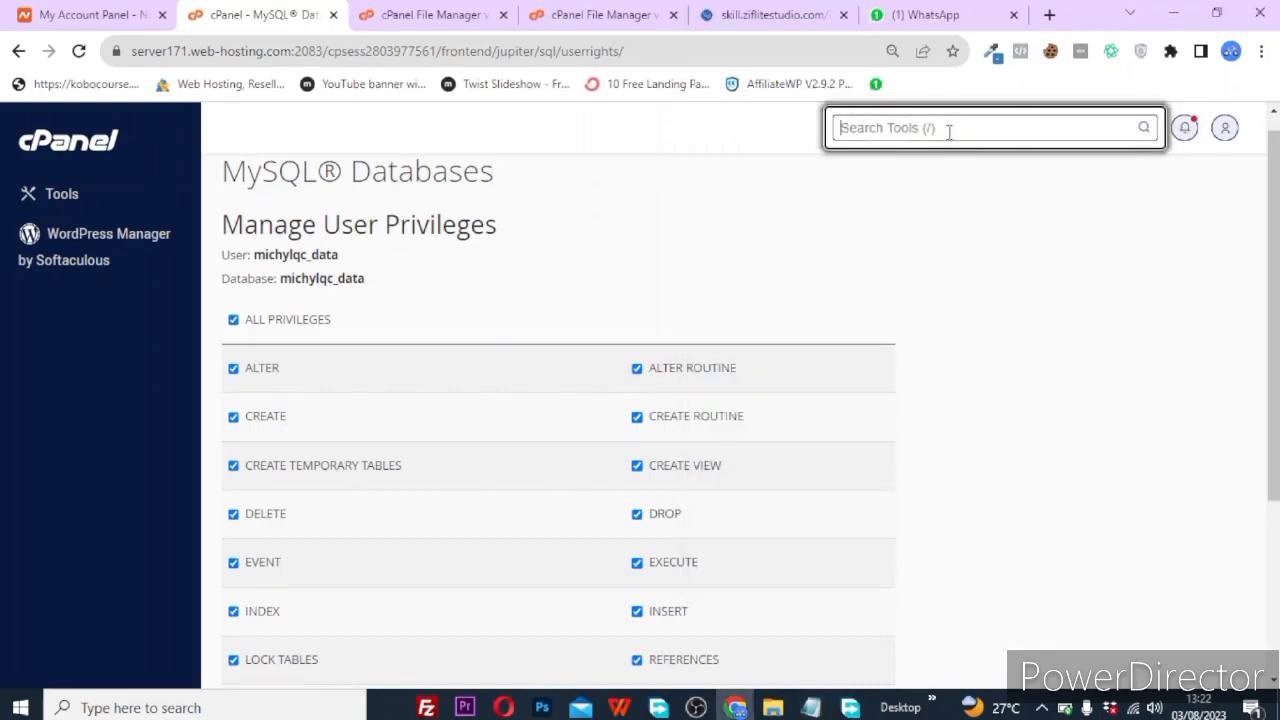
text(my)
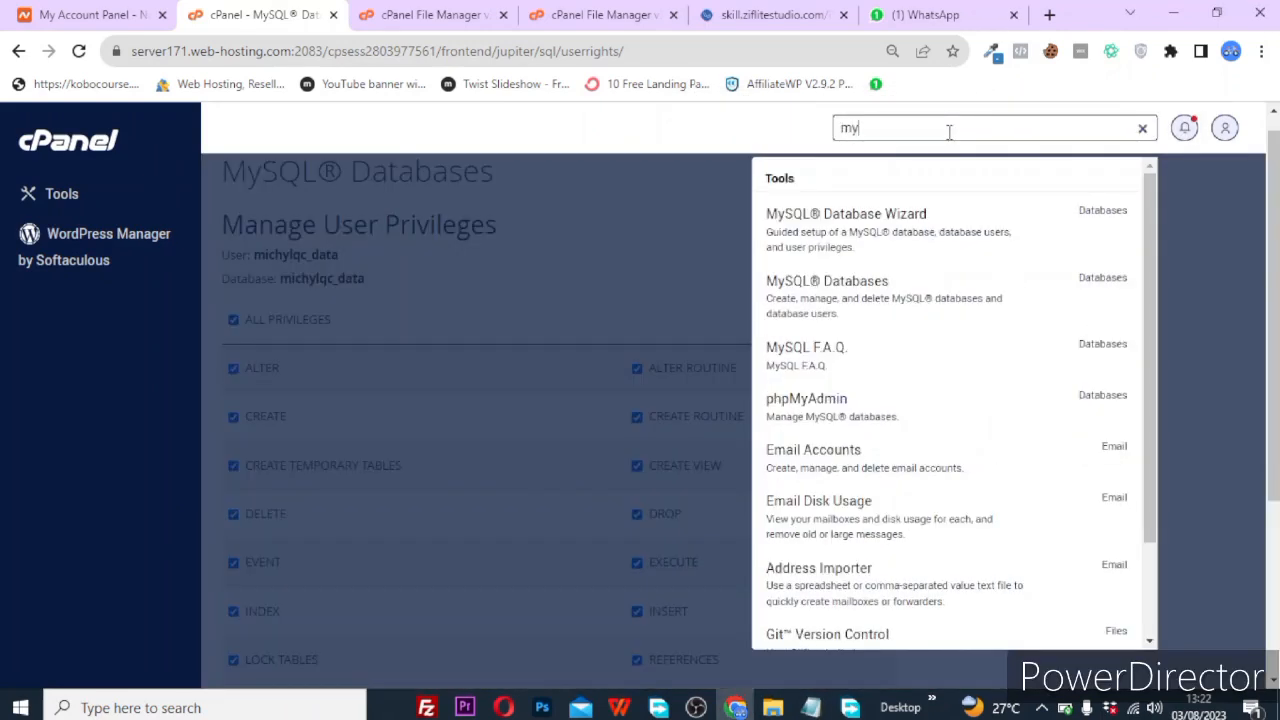
key(BackSpace)
key(BackSpace)
text(ph)
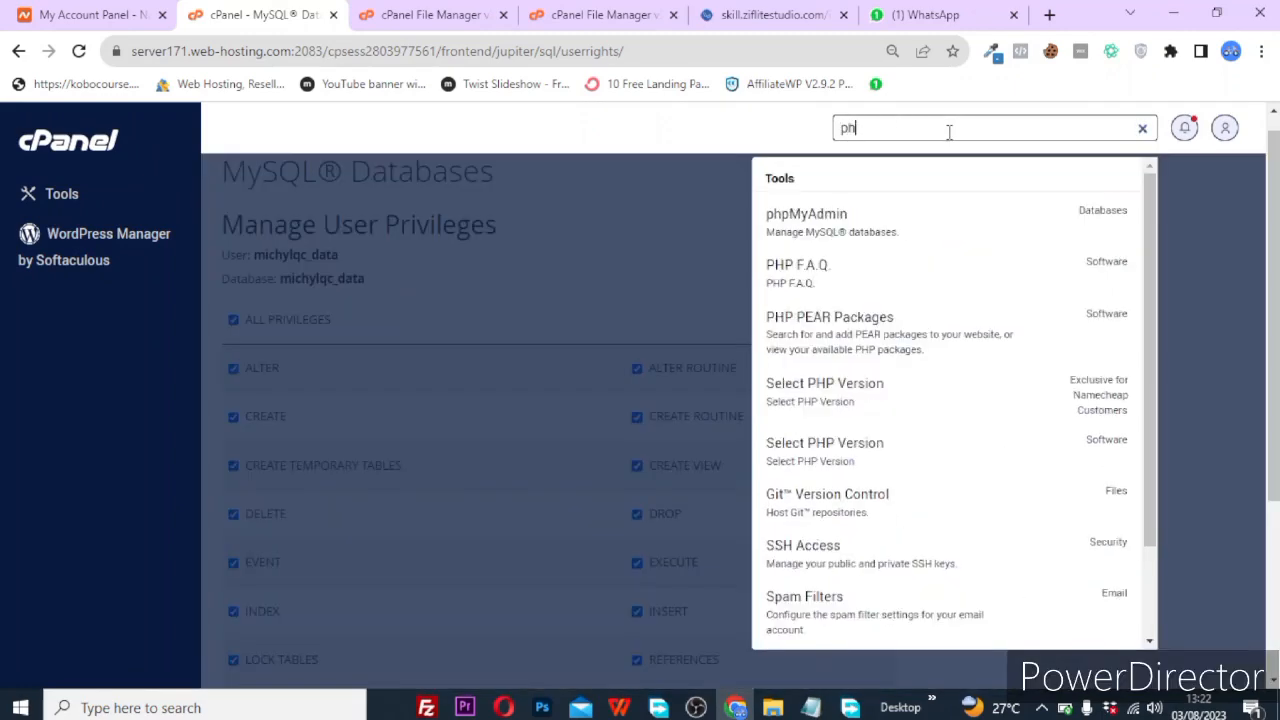
text(p)
key(BackSpace)
click(824, 228)
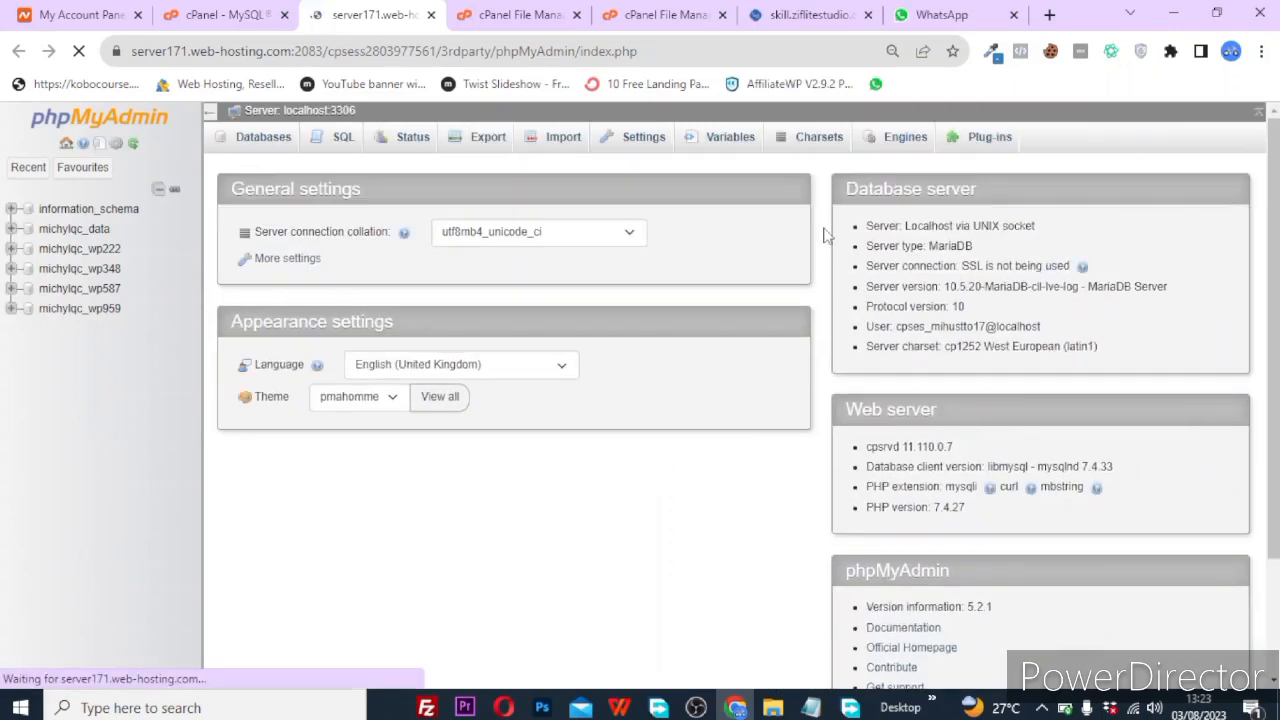
click(88, 168)
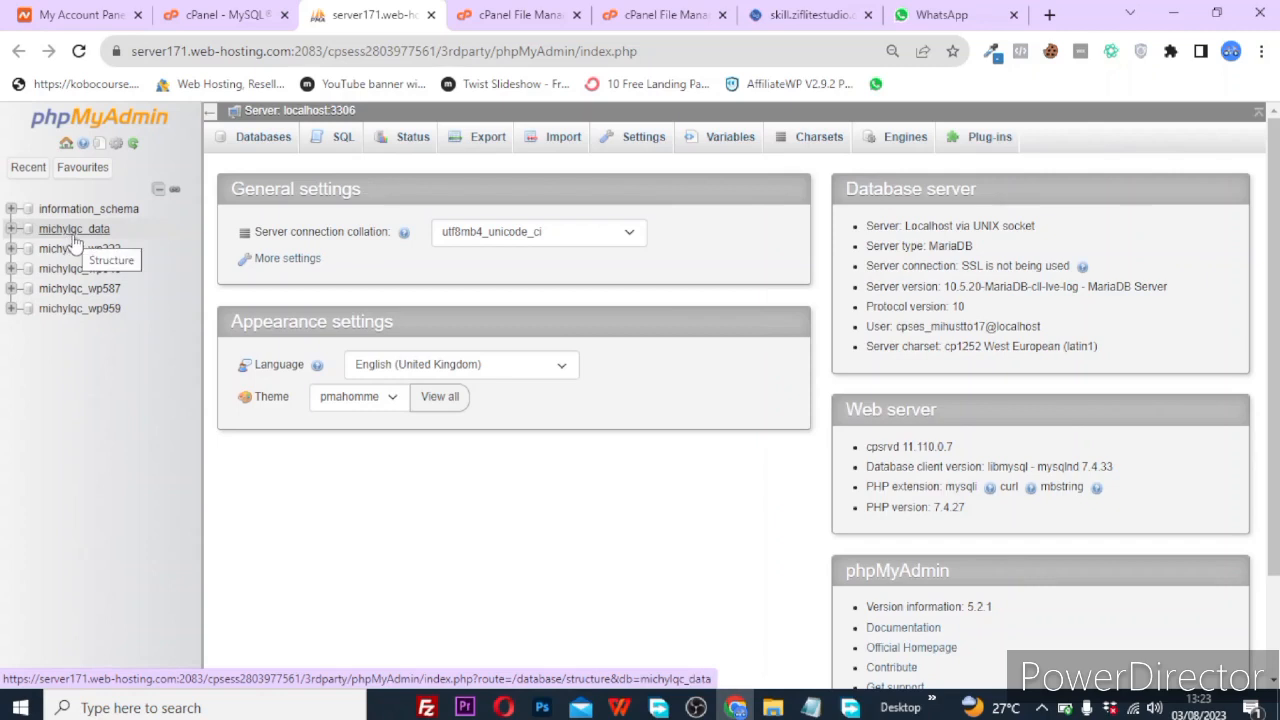
click(75, 236)
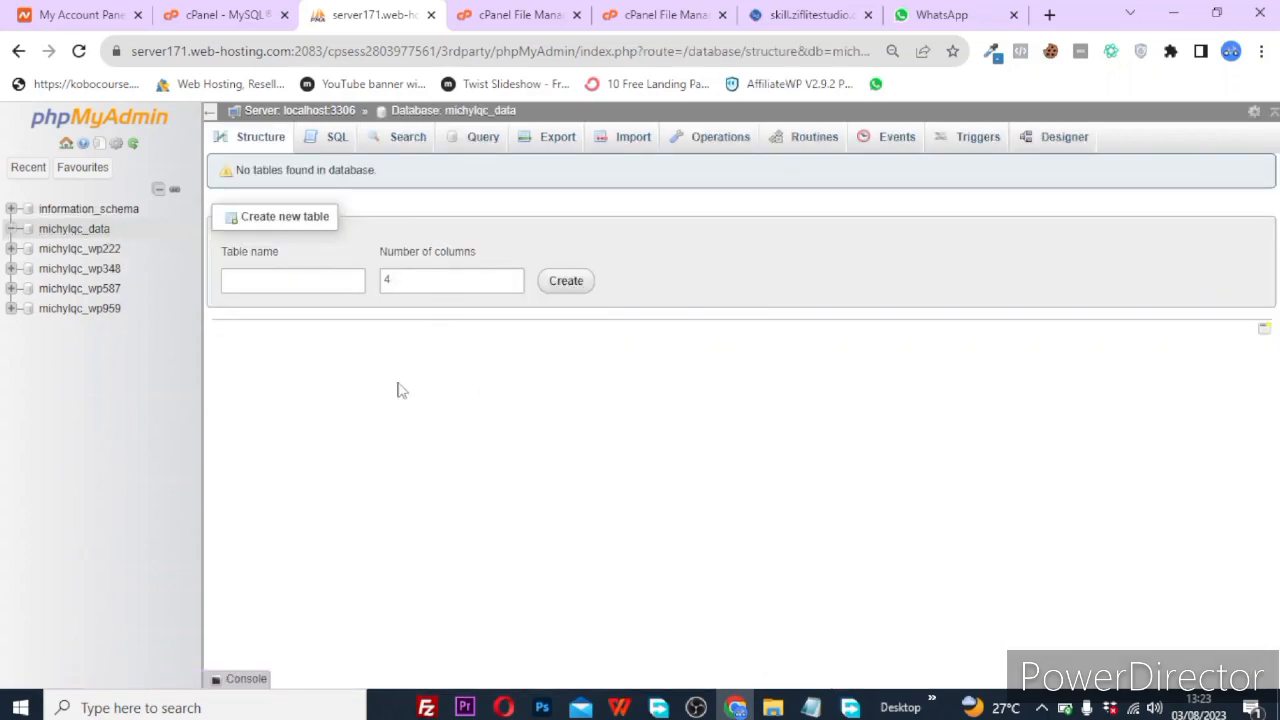
Import SQL/install.sql into michylqc_data through phpMyAdmin's Import page, creating its tables.
click(628, 146)
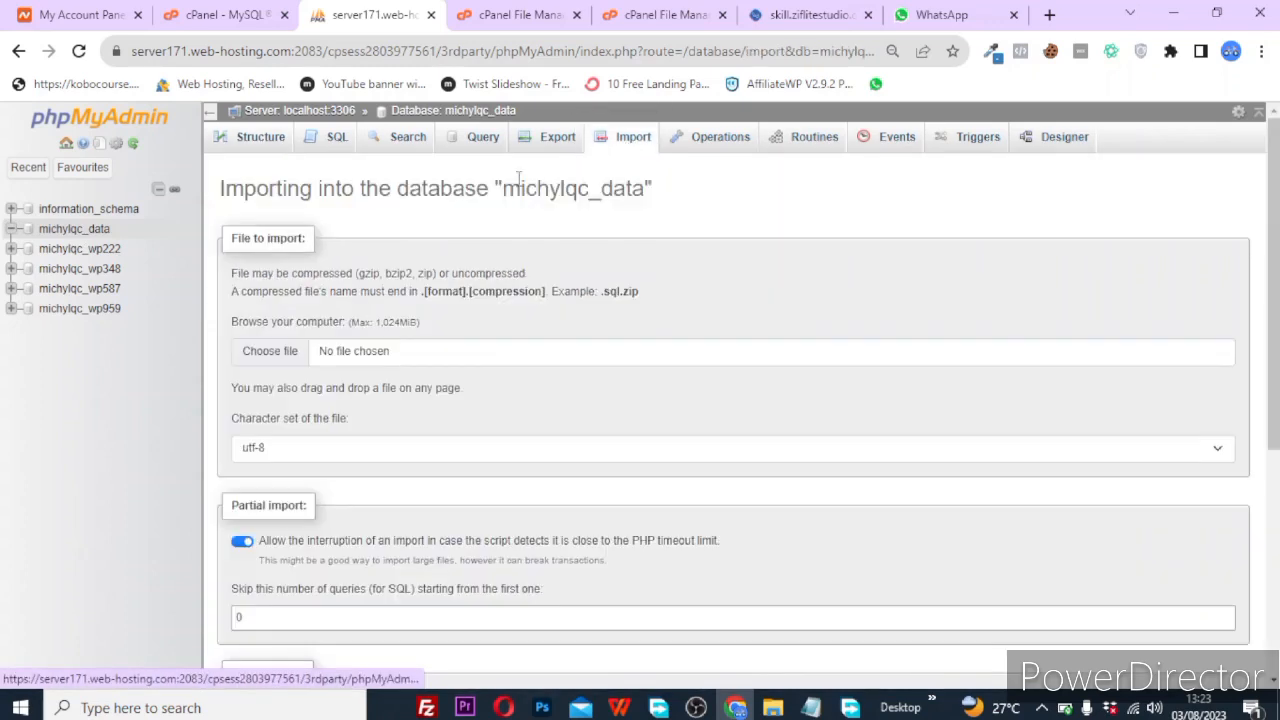
scroll(486, 514, down, 4)
scroll(400, 446, up, 3)
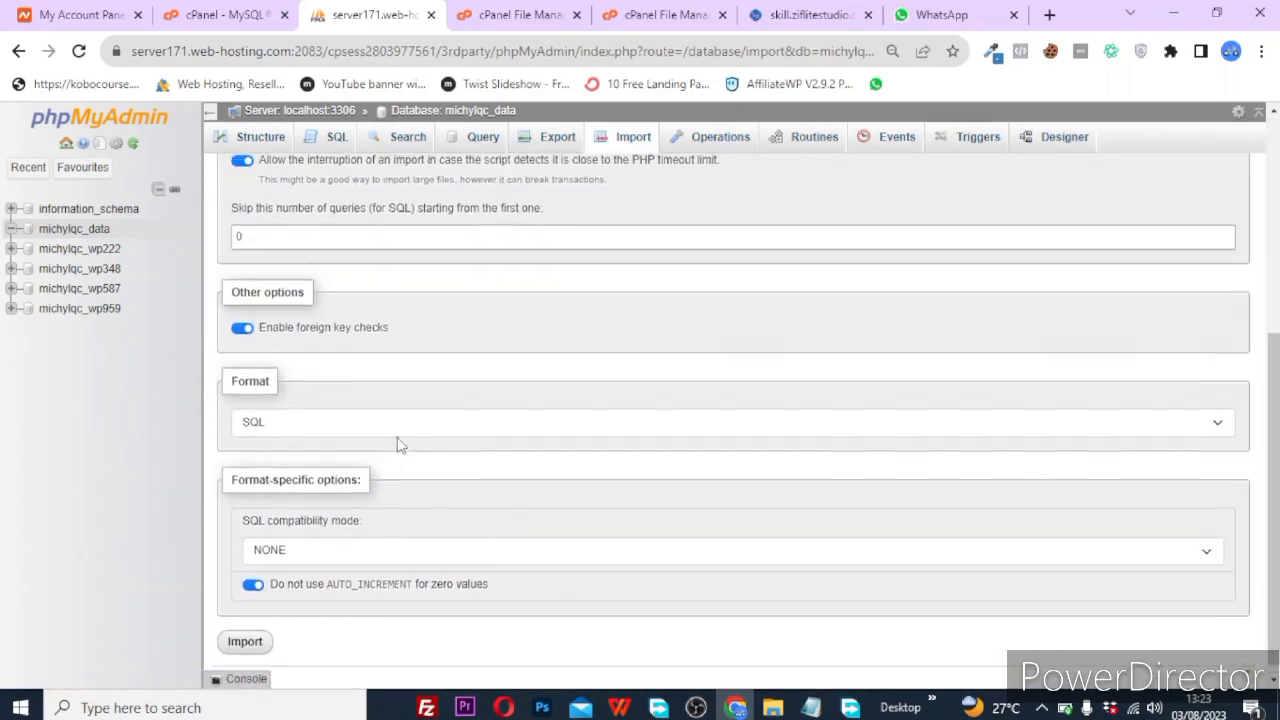
scroll(330, 258, up, 2)
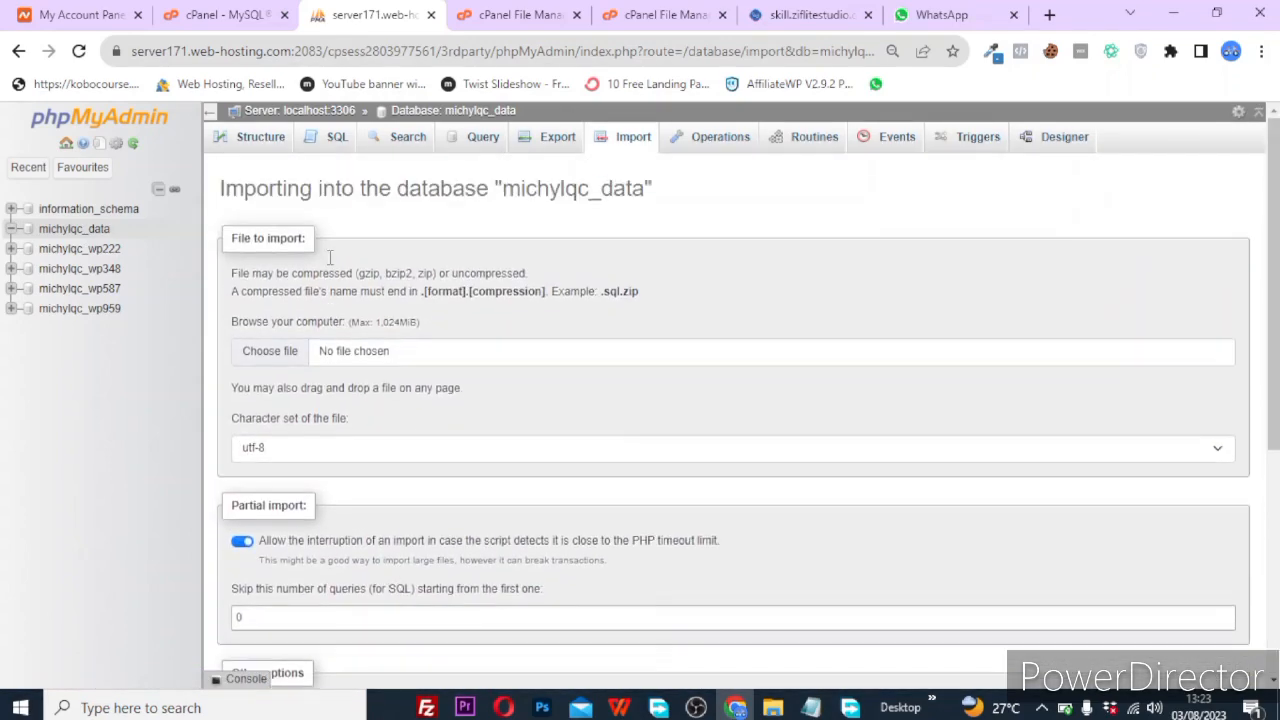
click(274, 360)
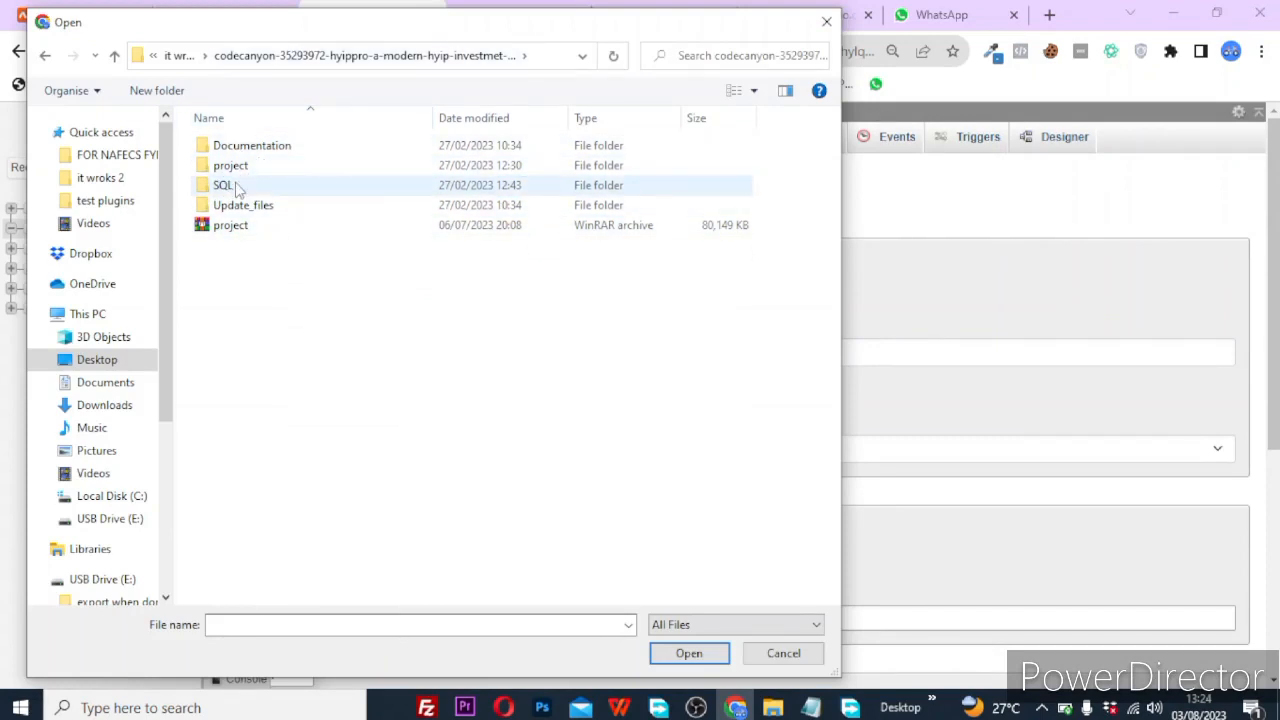
double_click(222, 189)
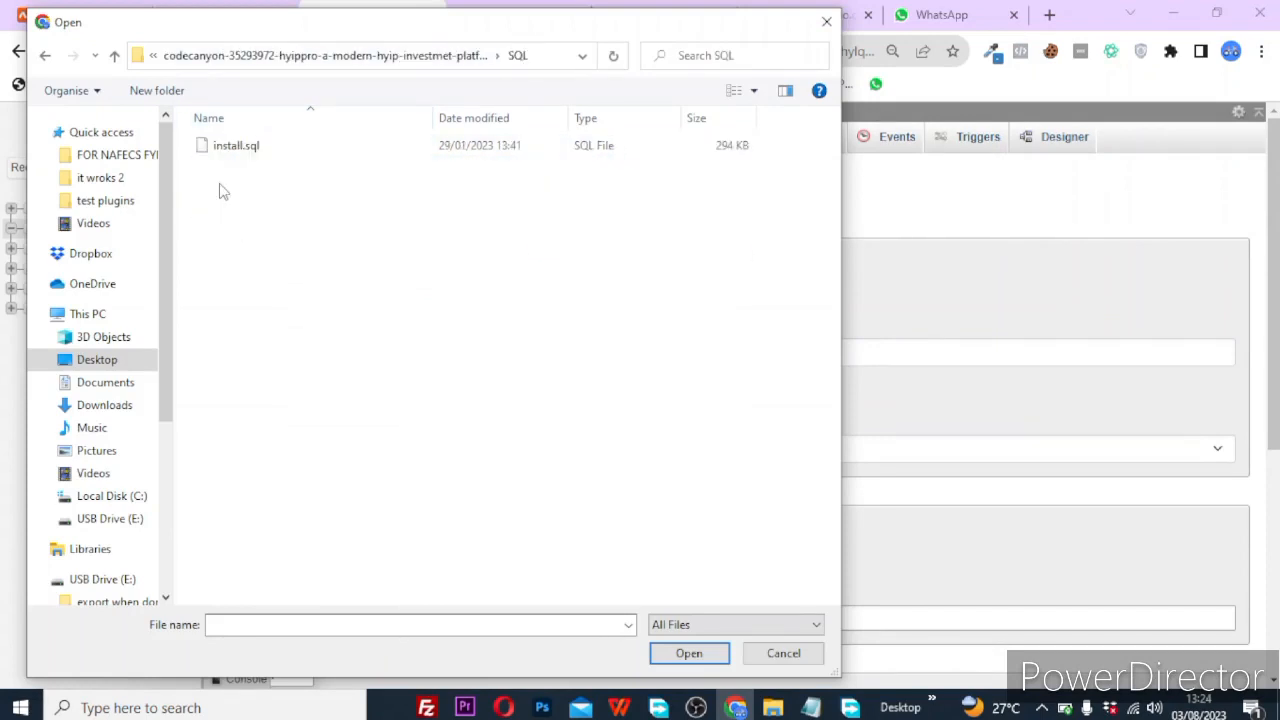
double_click(246, 154)
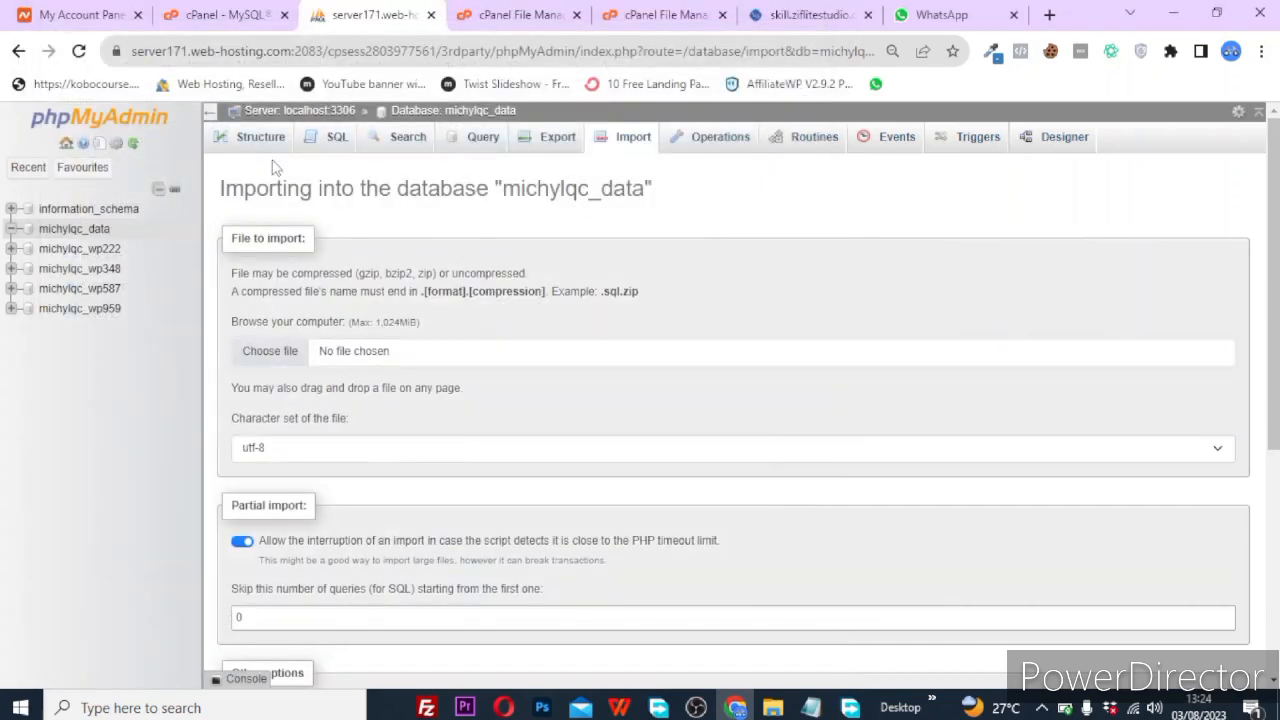
scroll(388, 566, down, 1)
scroll(390, 570, down, 1)
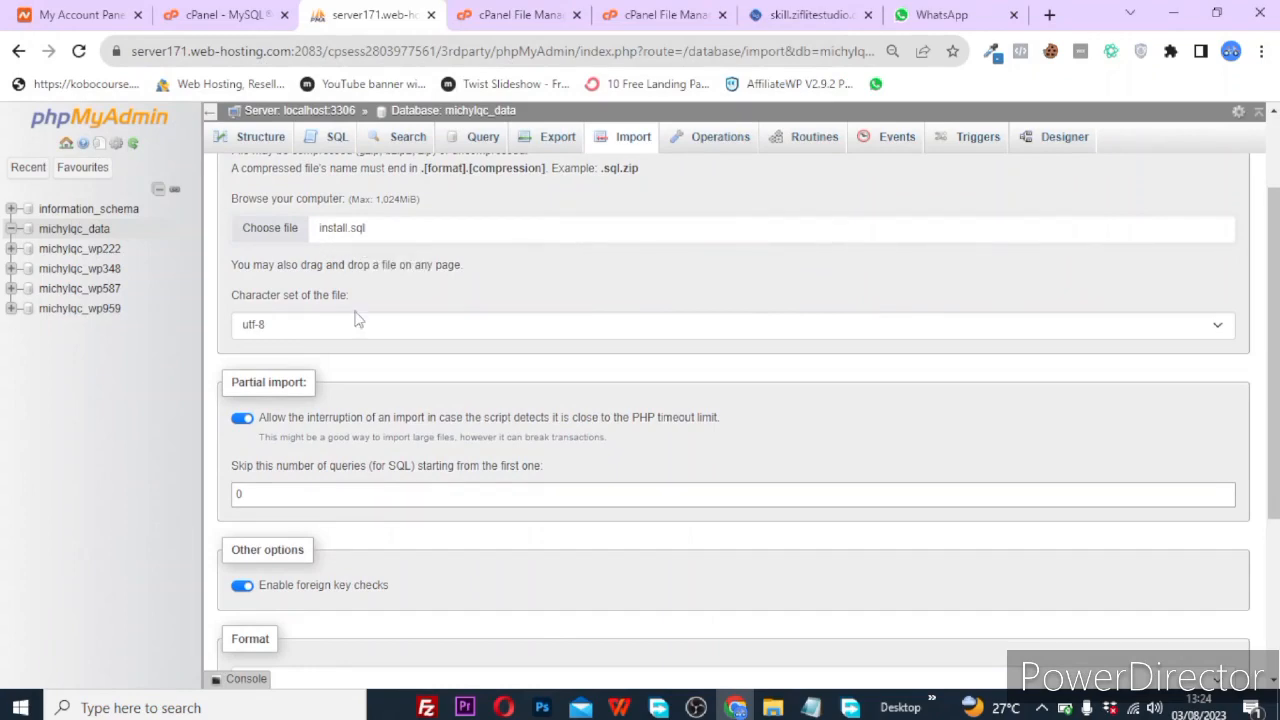
scroll(350, 543, down, 3)
click(248, 632)
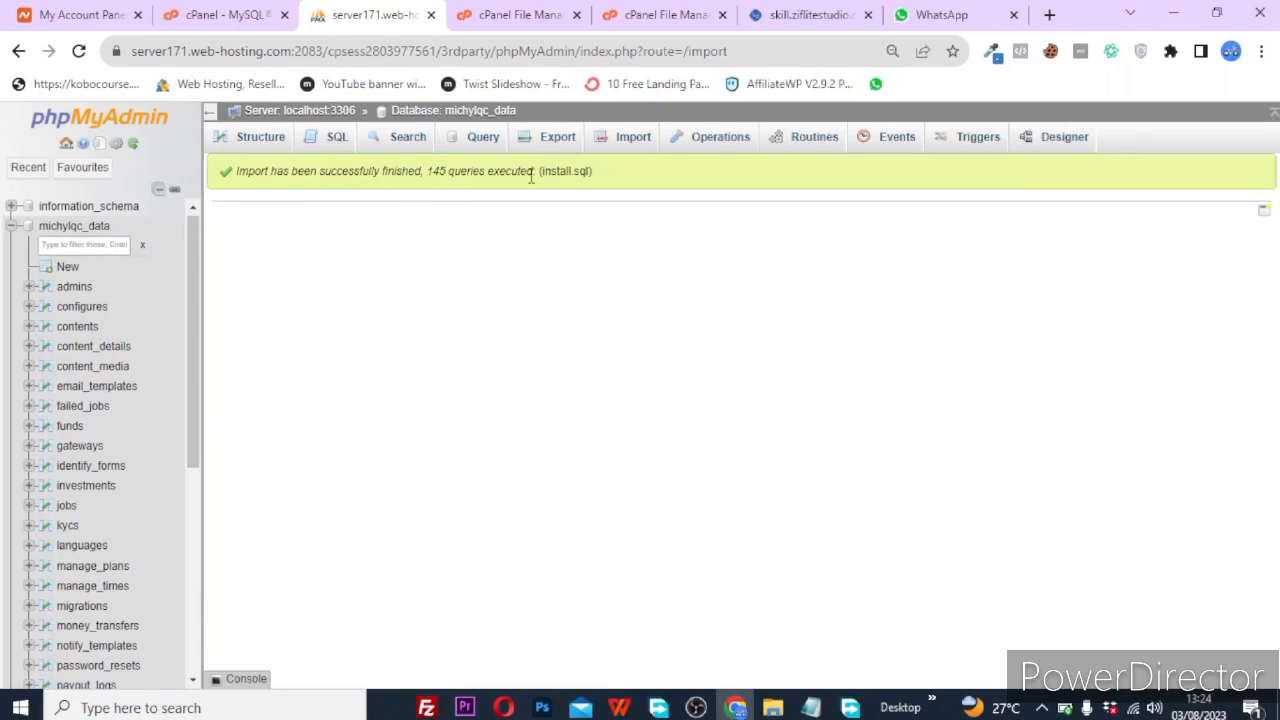
click(805, 14)
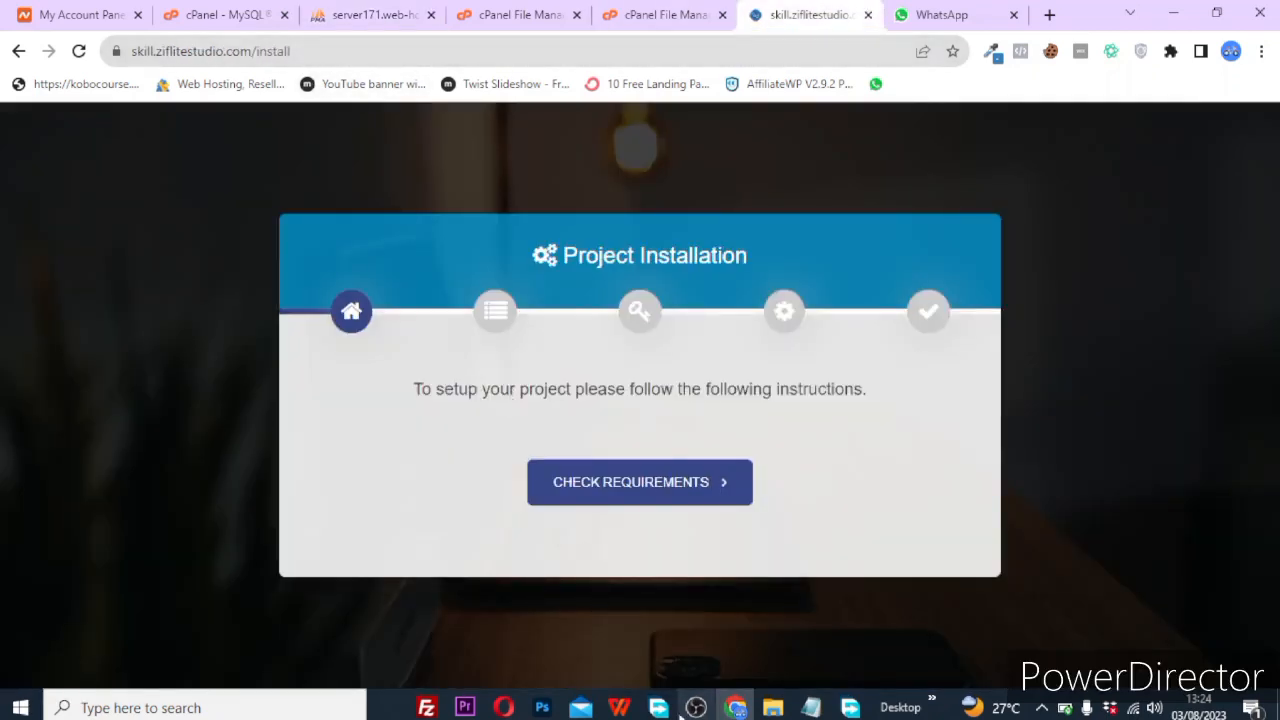
Pass the server requirements check and reach the permissions step, which flags four folders at 0755.
click(654, 490)
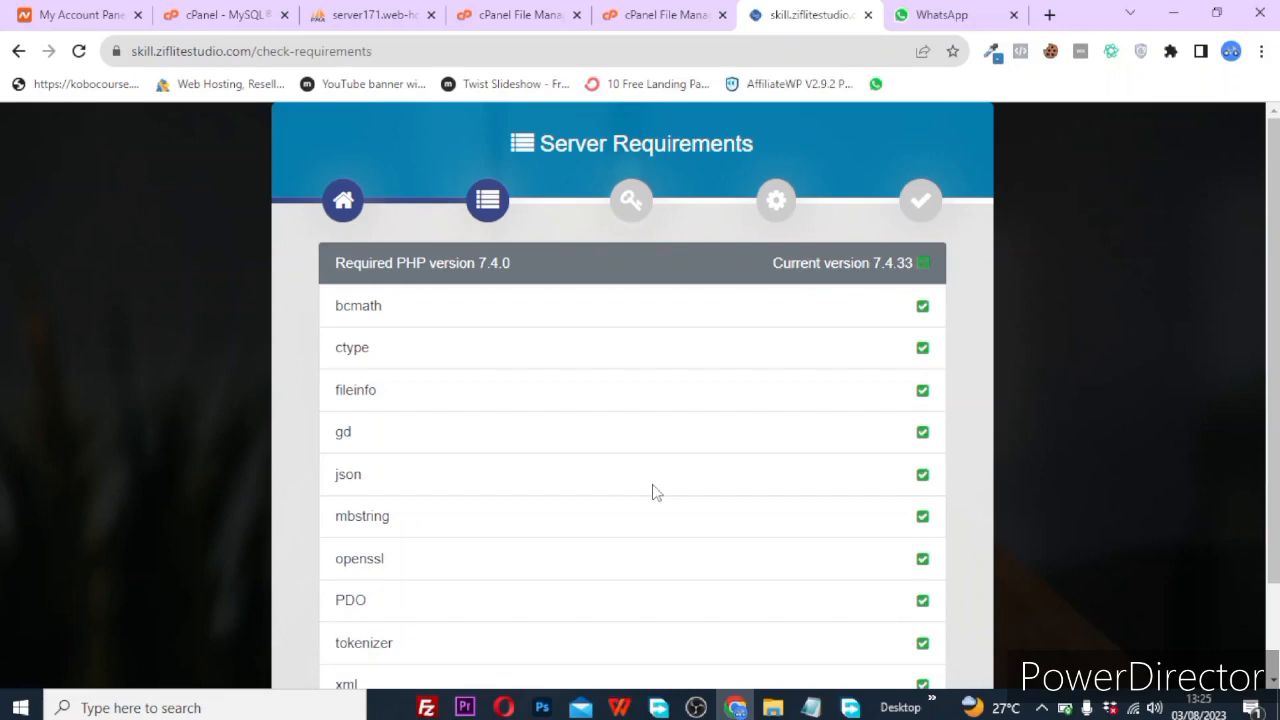
scroll(654, 492, down, 1)
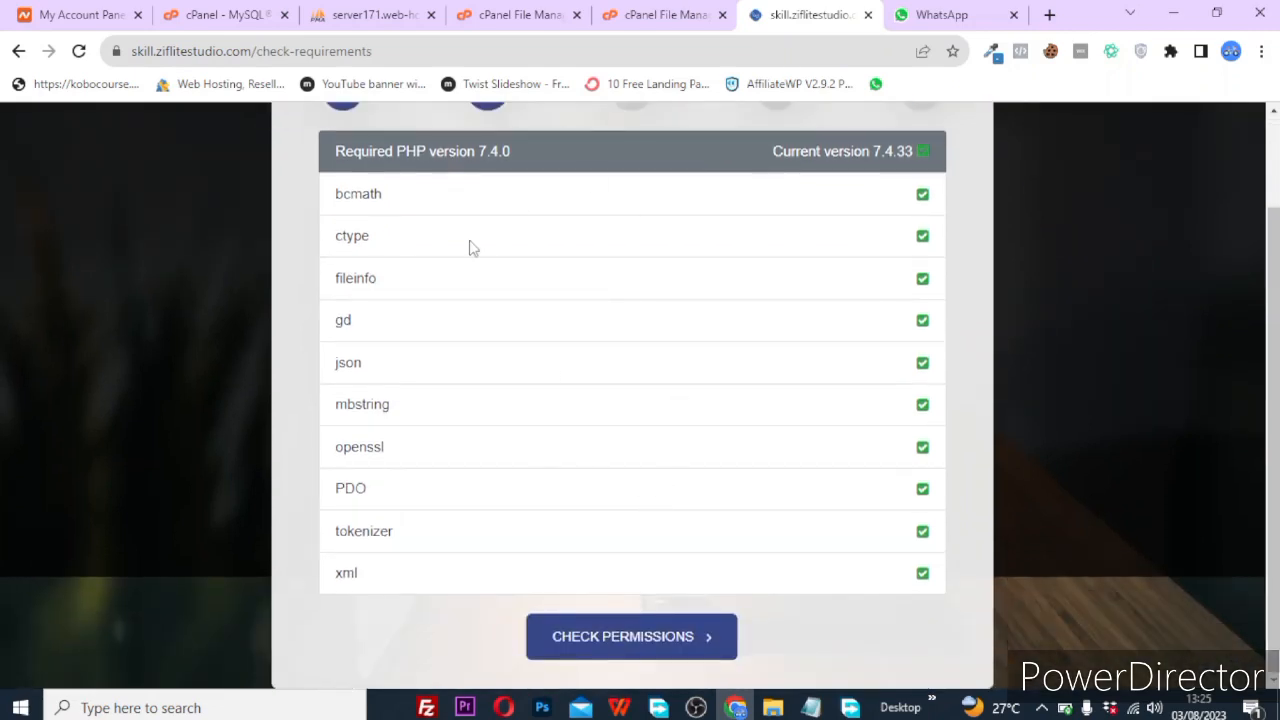
click(649, 640)
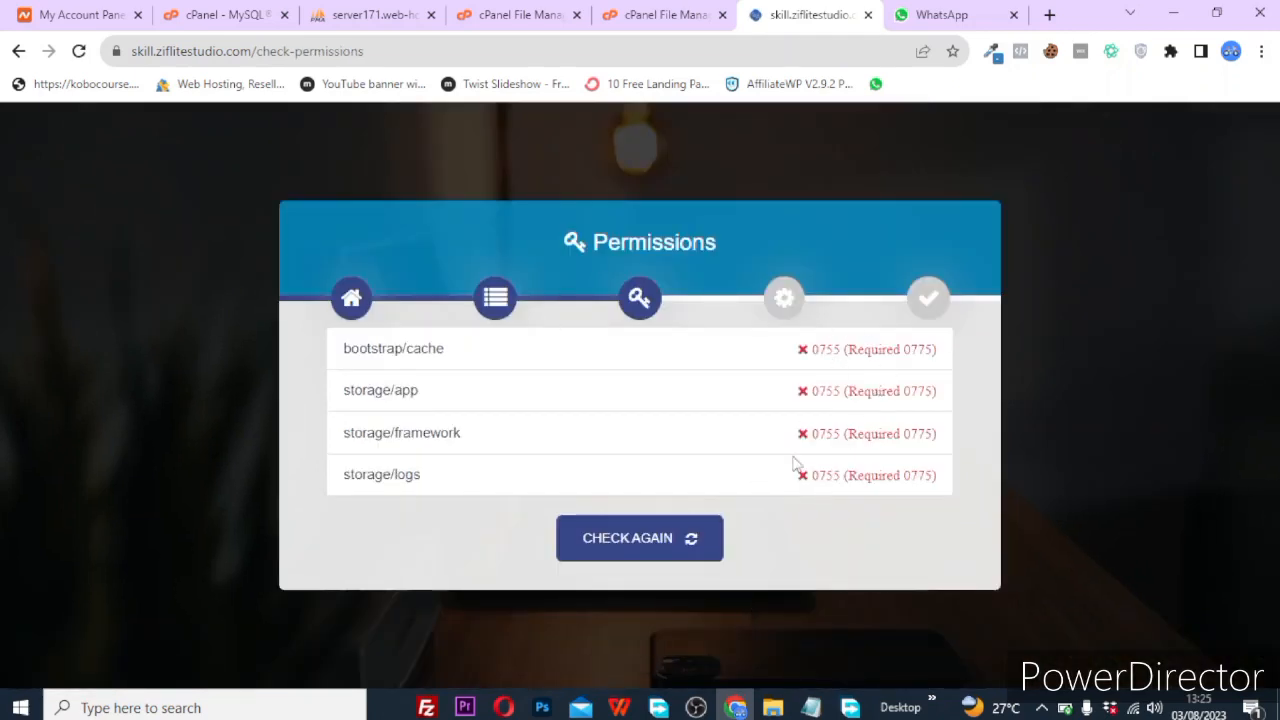
click(668, 14)
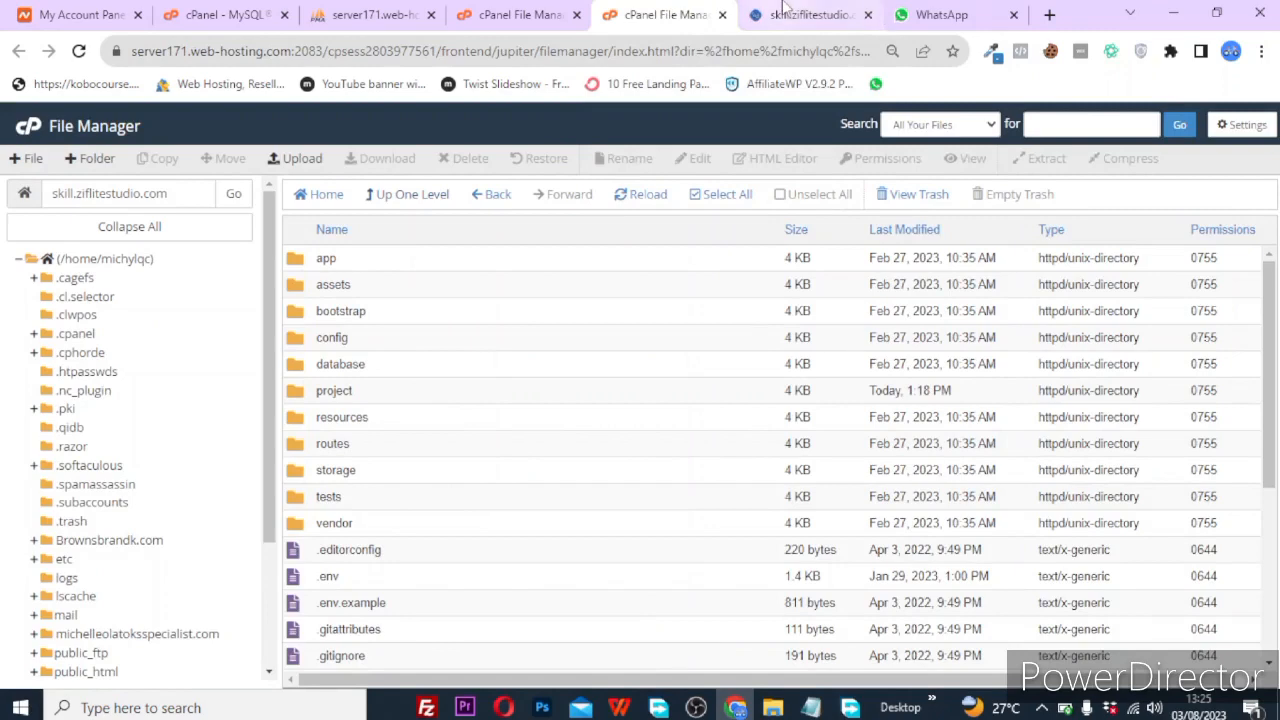
Open the bootstrap folder under the skill.ziflitestudio.com subdomain in File Manager.
key(ctrl+Tab)
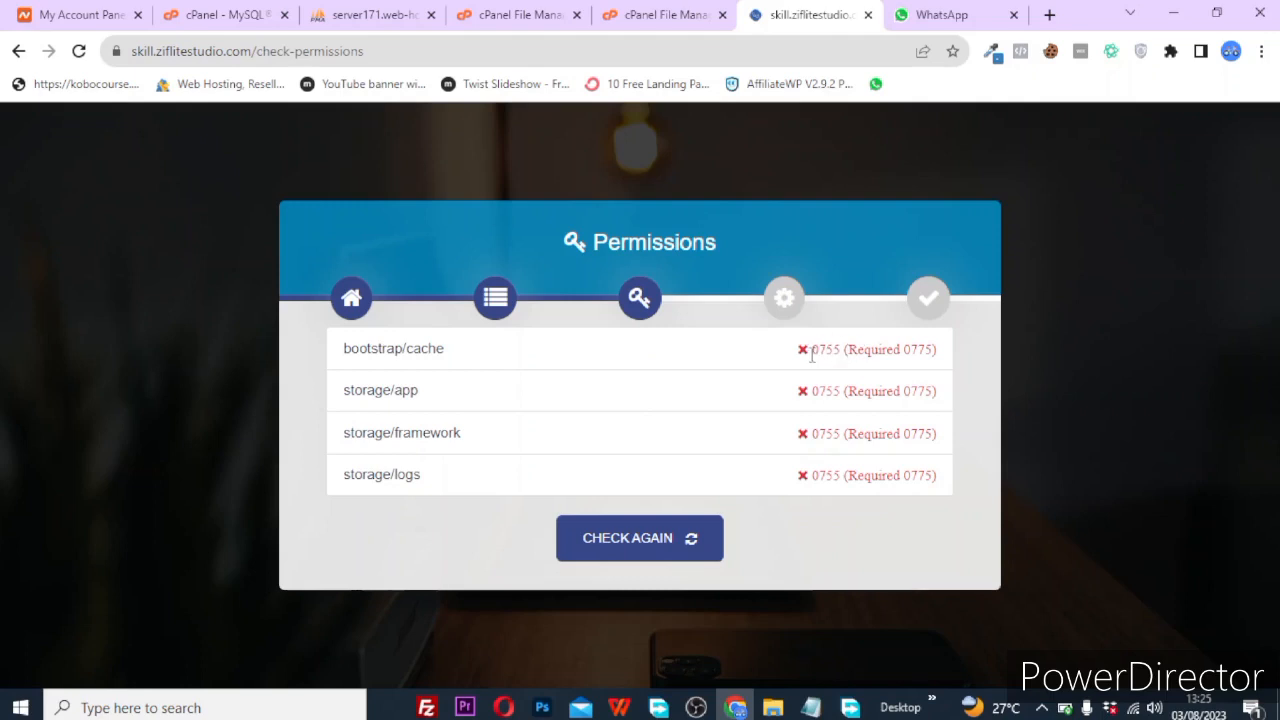
click(698, 10)
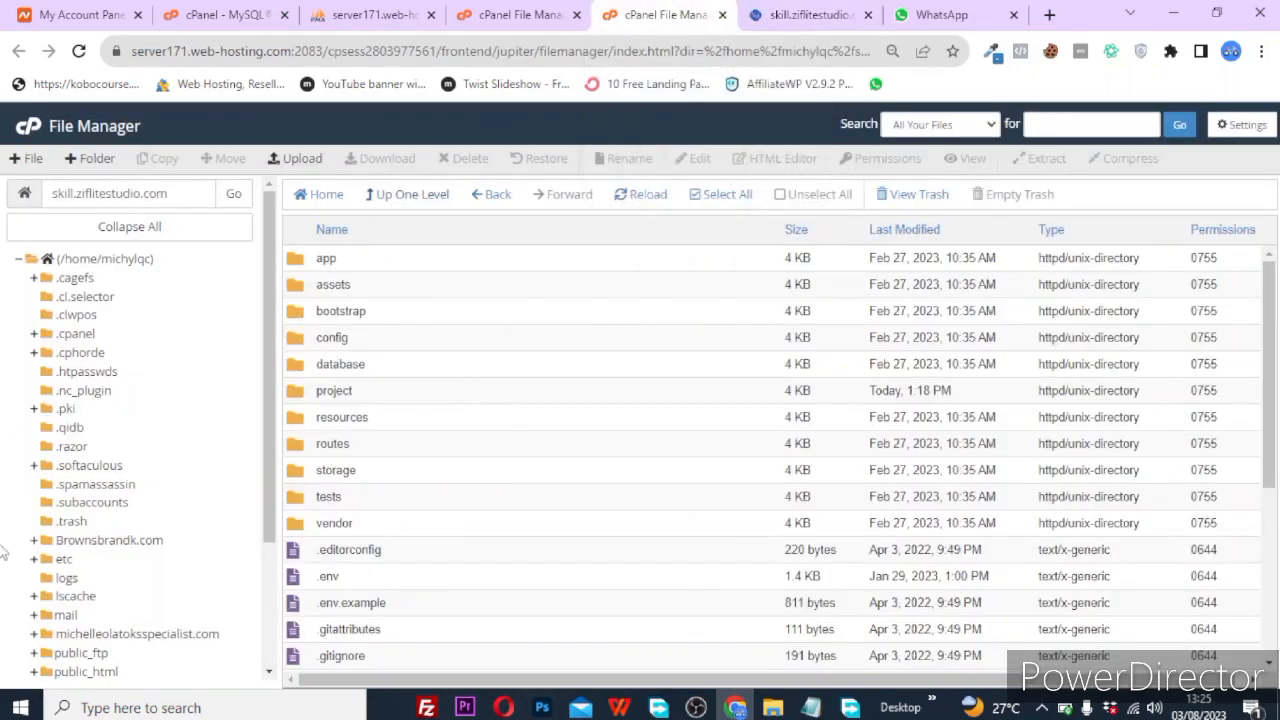
scroll(68, 655, down, 3)
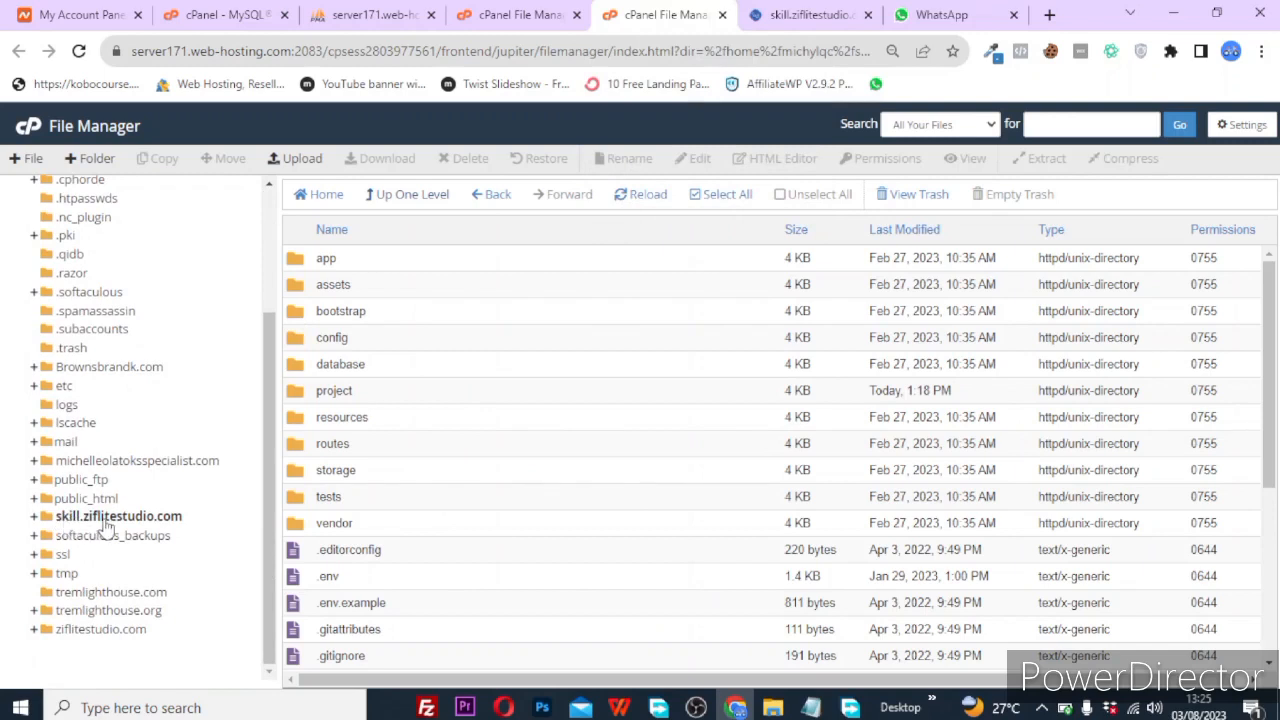
click(80, 520)
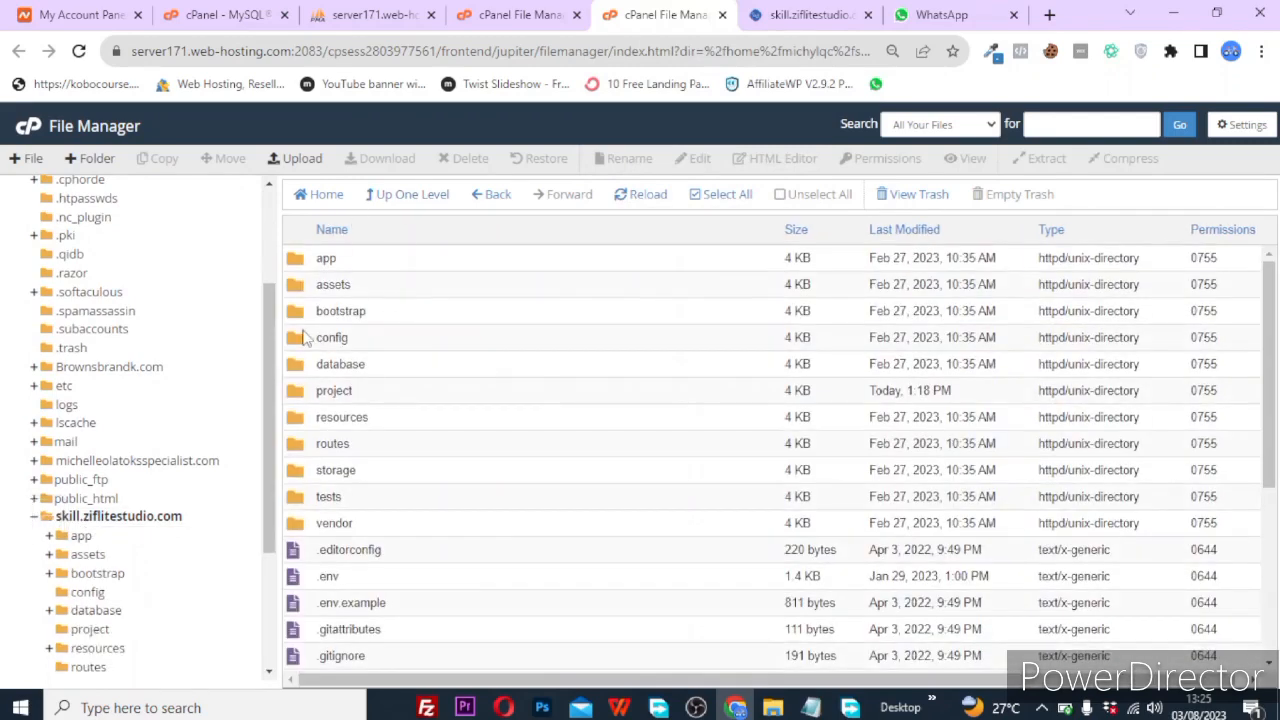
click(290, 314)
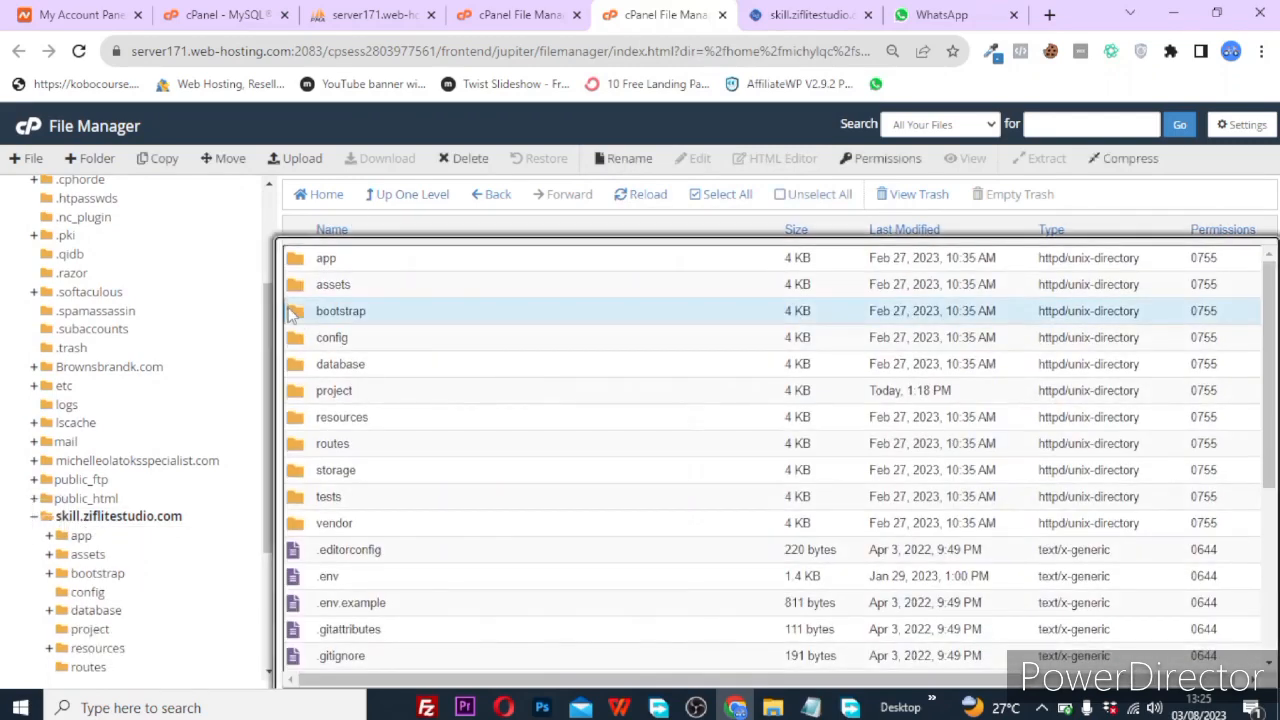
double_click(298, 312)
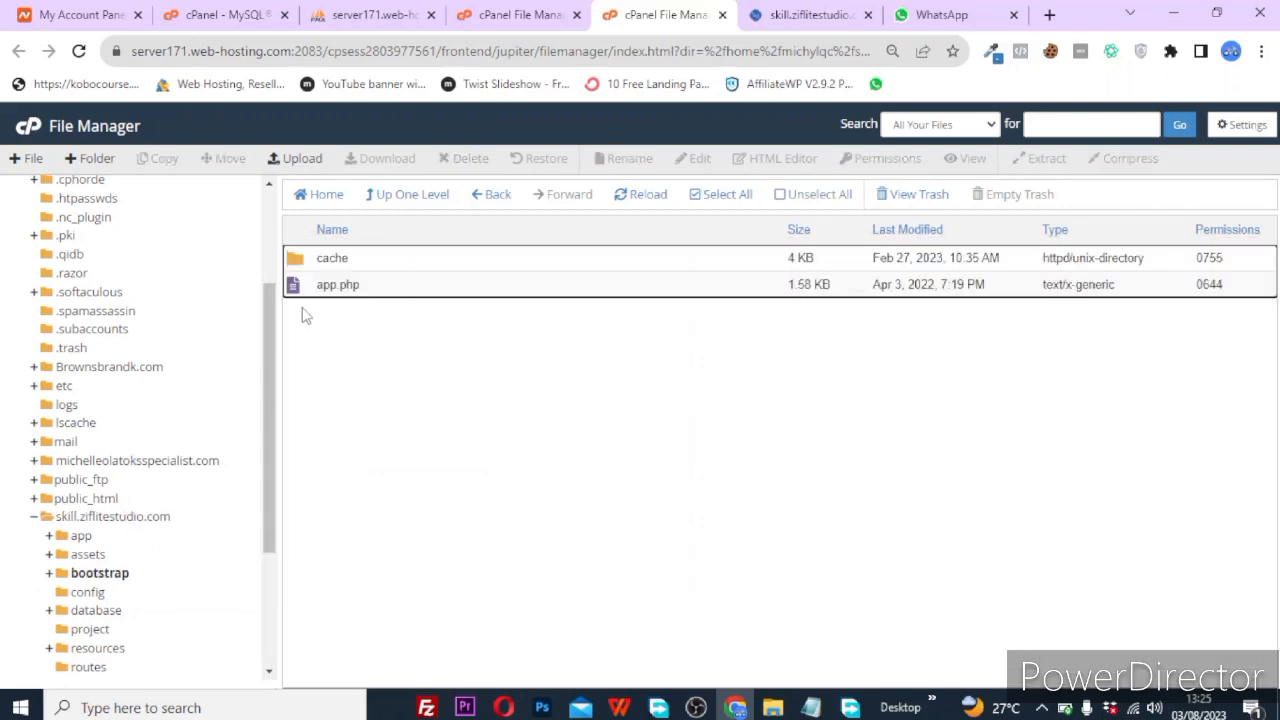
click(810, 14)
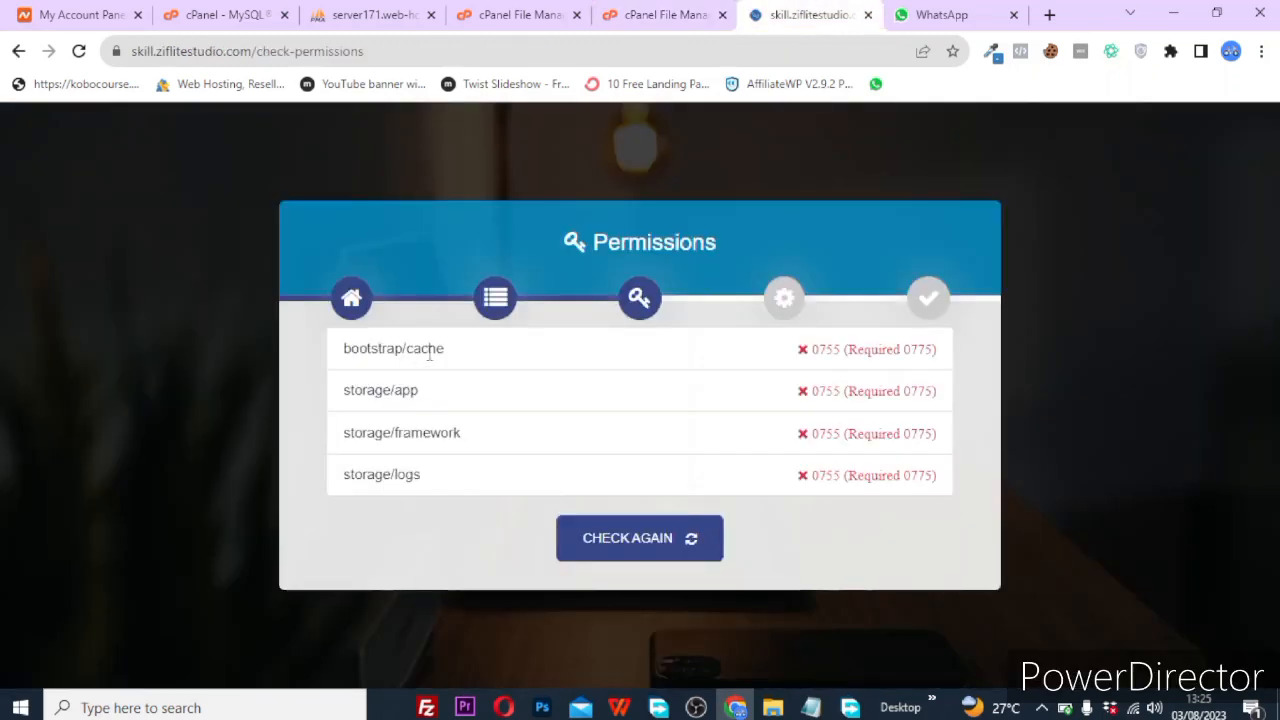
click(622, 10)
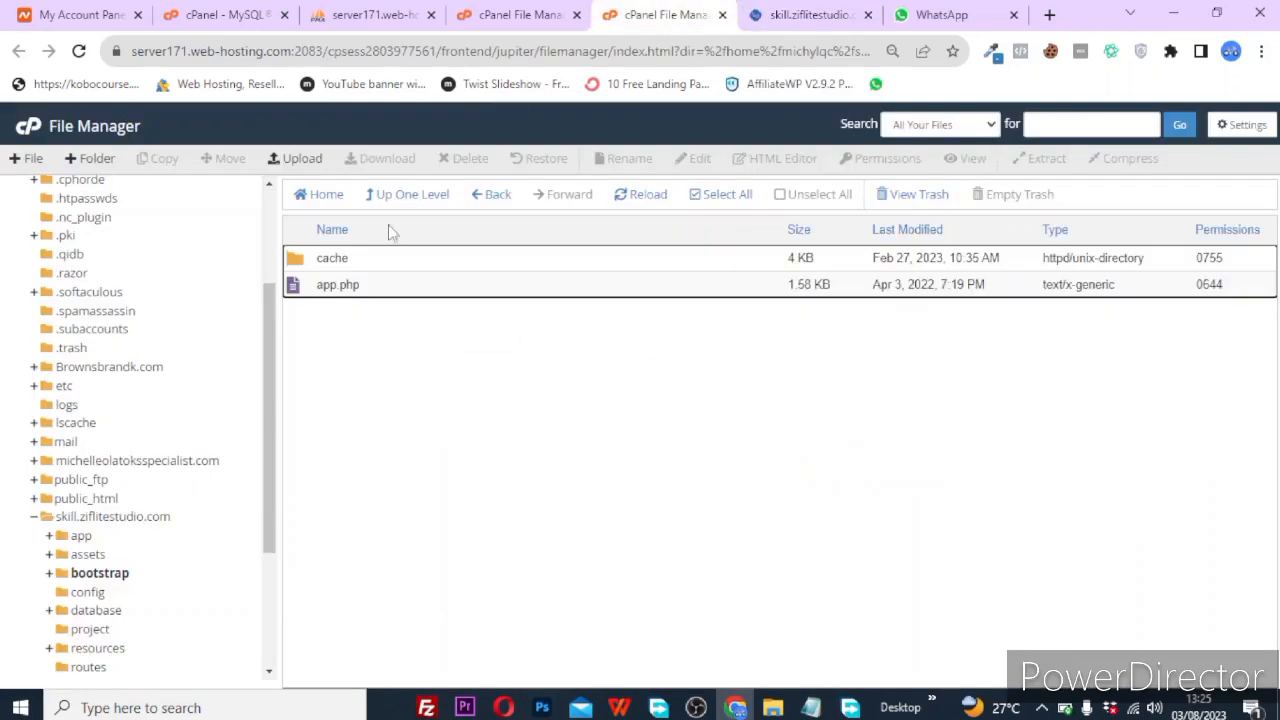
Give the cache folder group and world write (777), then rerun the installer's permissions check.
click(324, 258)
right_click(323, 258)
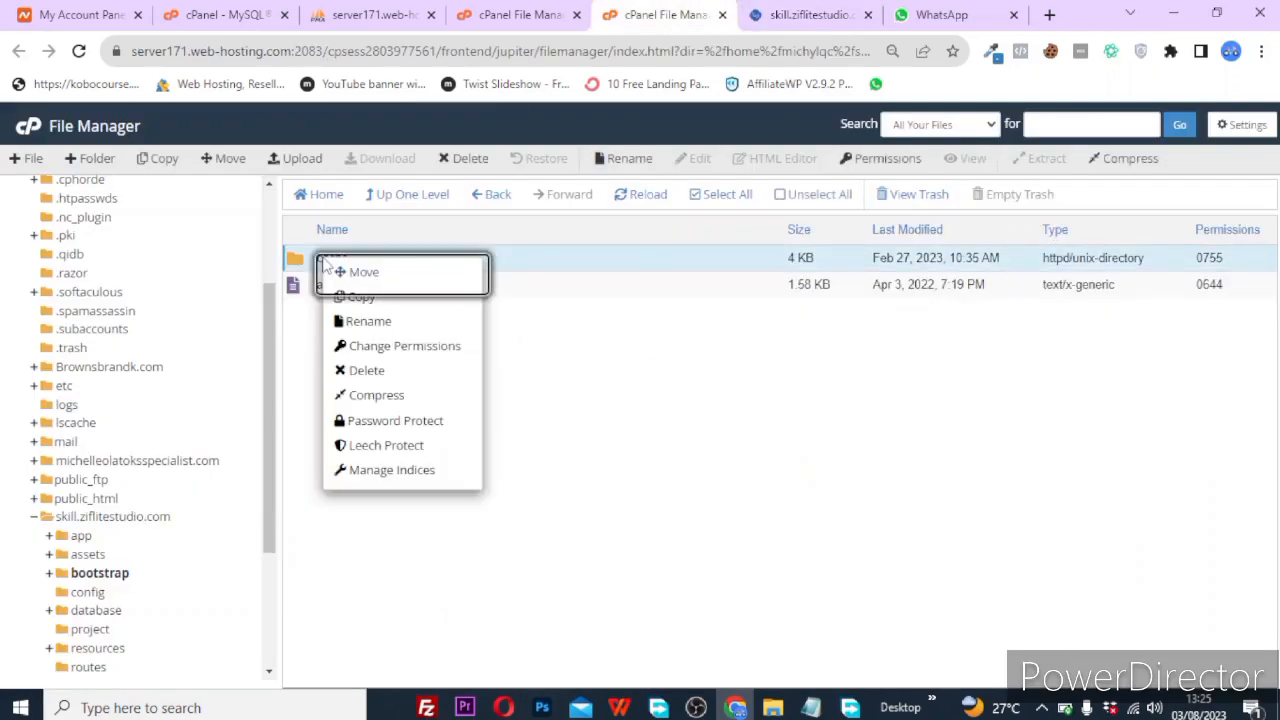
click(400, 346)
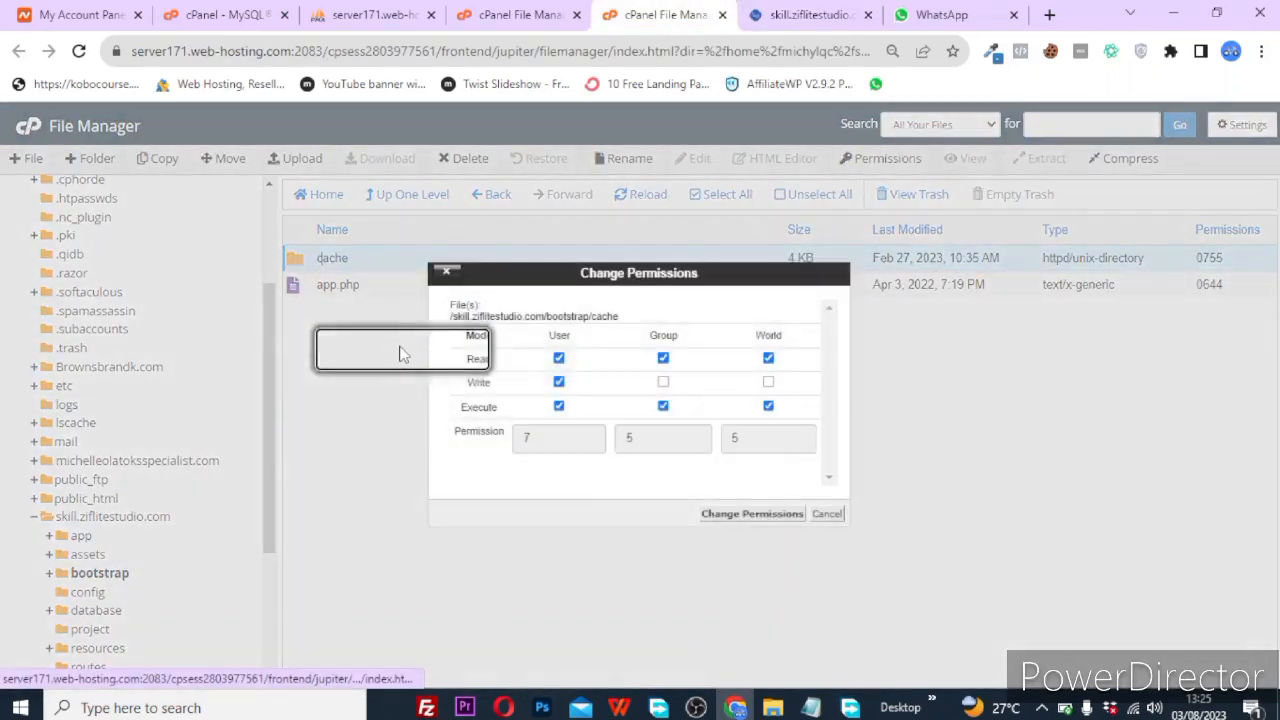
click(663, 382)
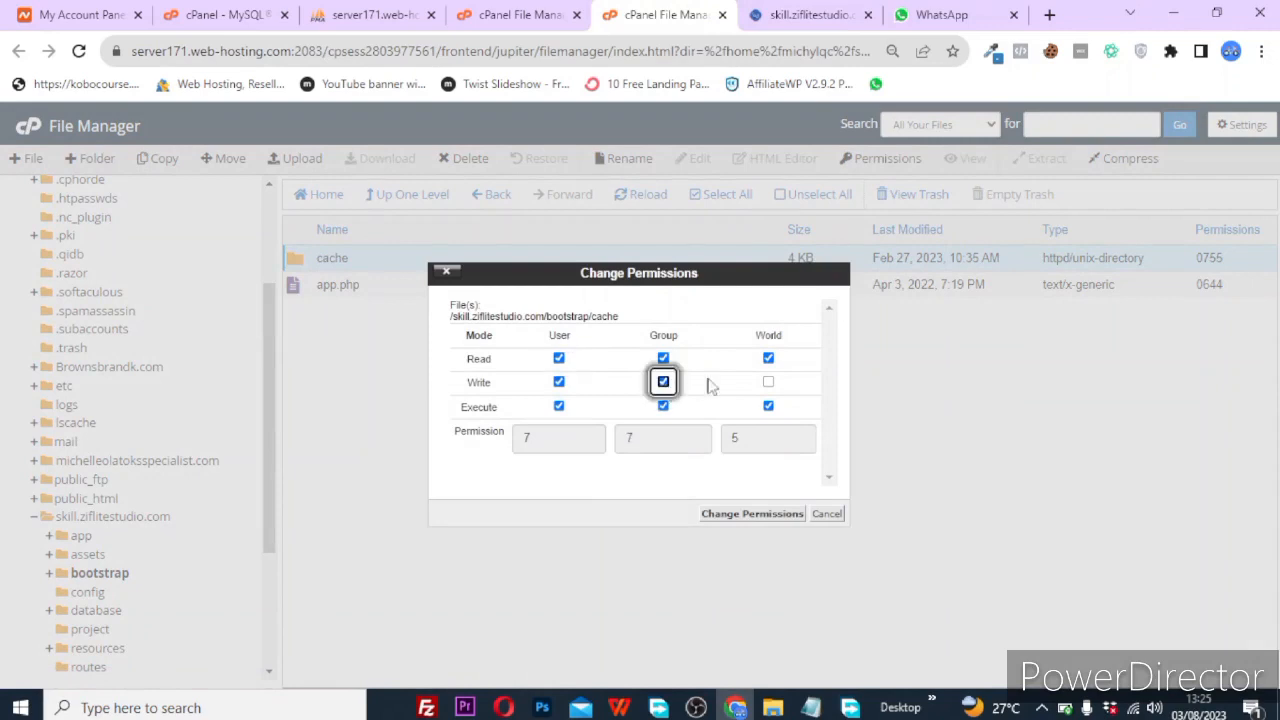
click(768, 382)
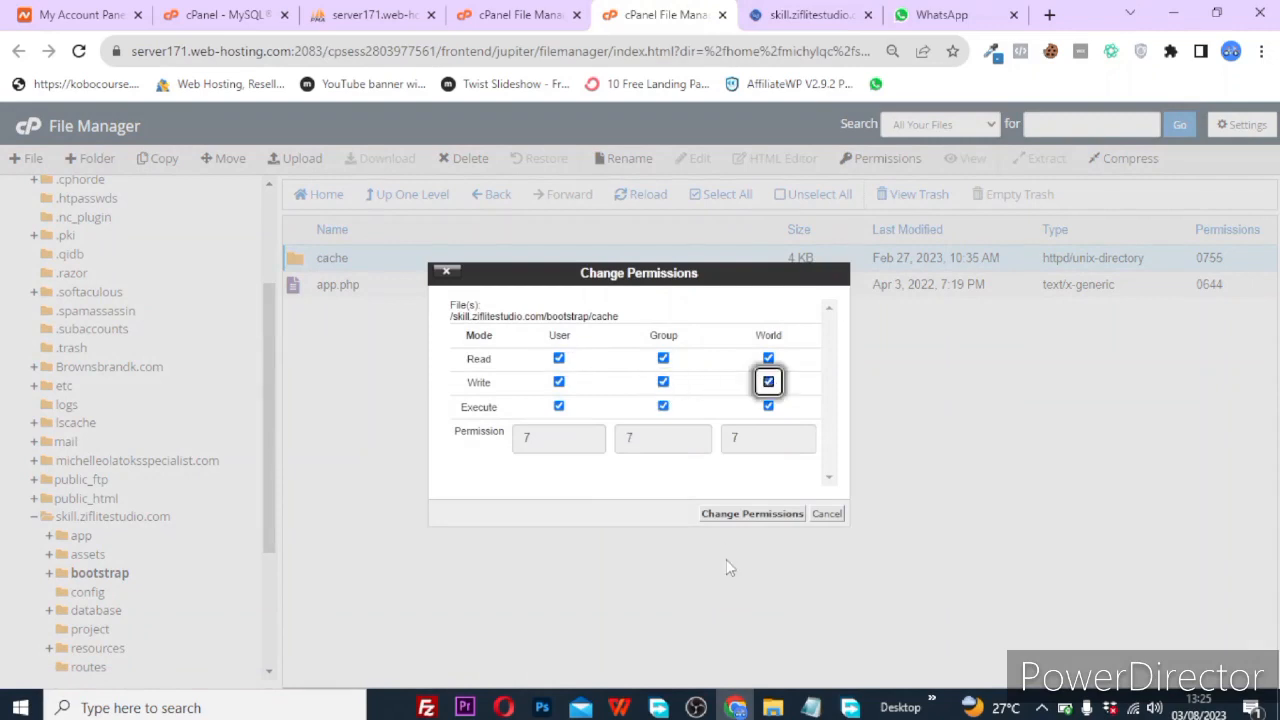
click(742, 513)
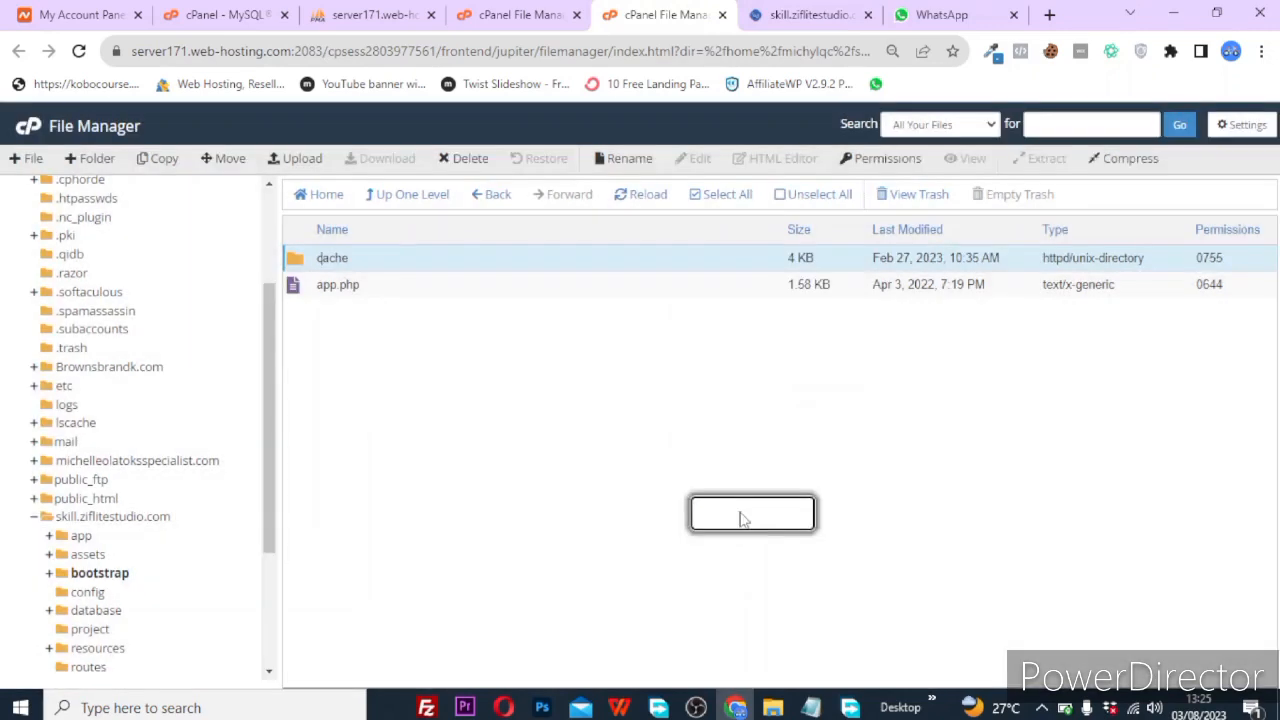
click(851, 8)
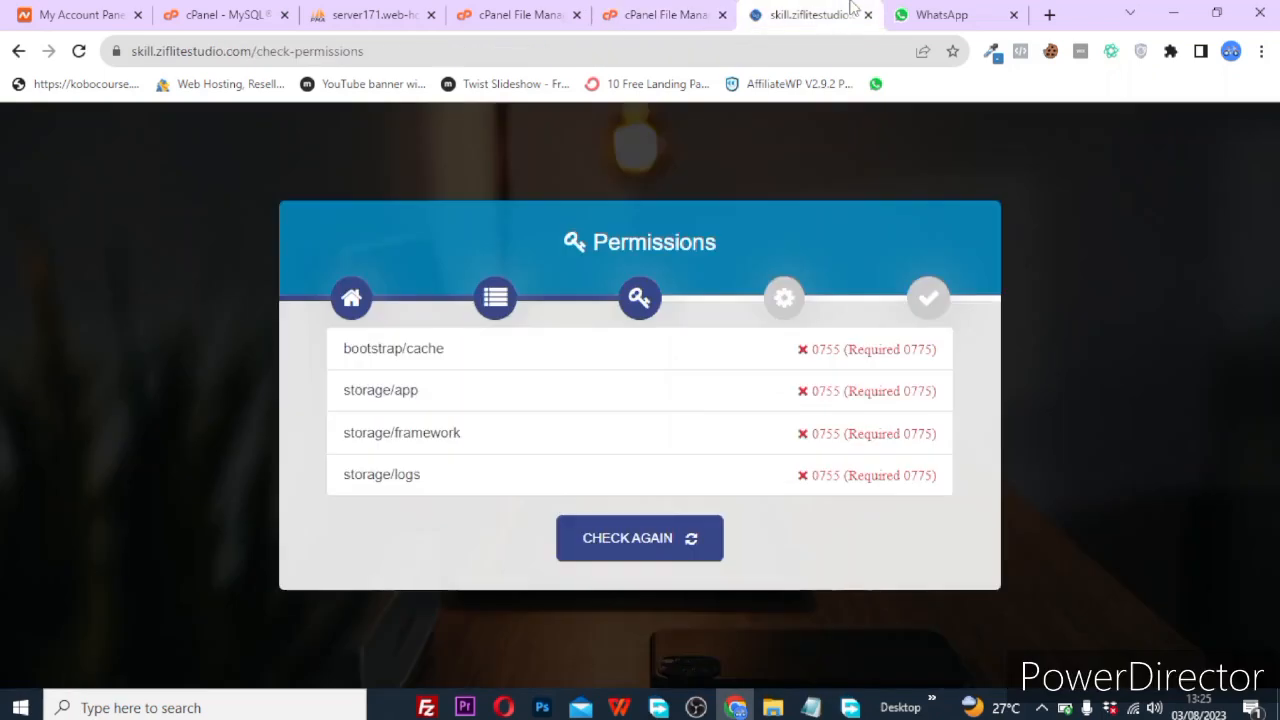
click(624, 539)
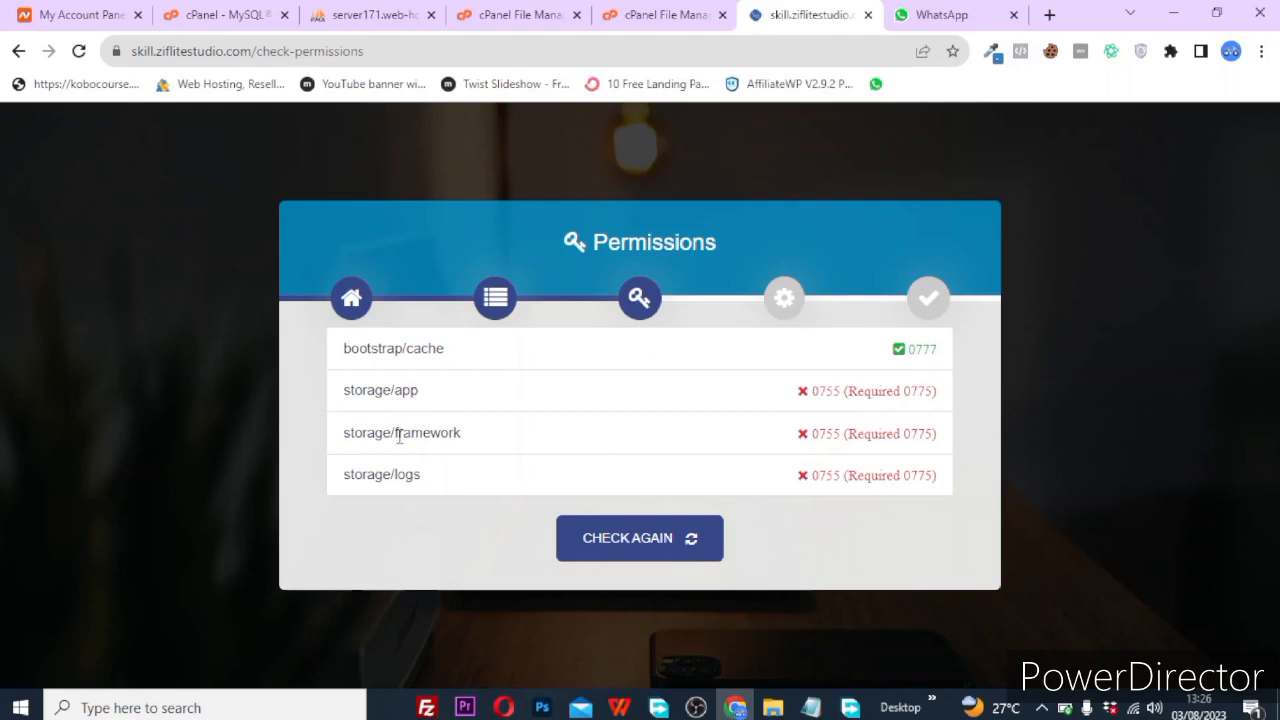
Open the storage folder and set the app folder to 0777.
click(665, 14)
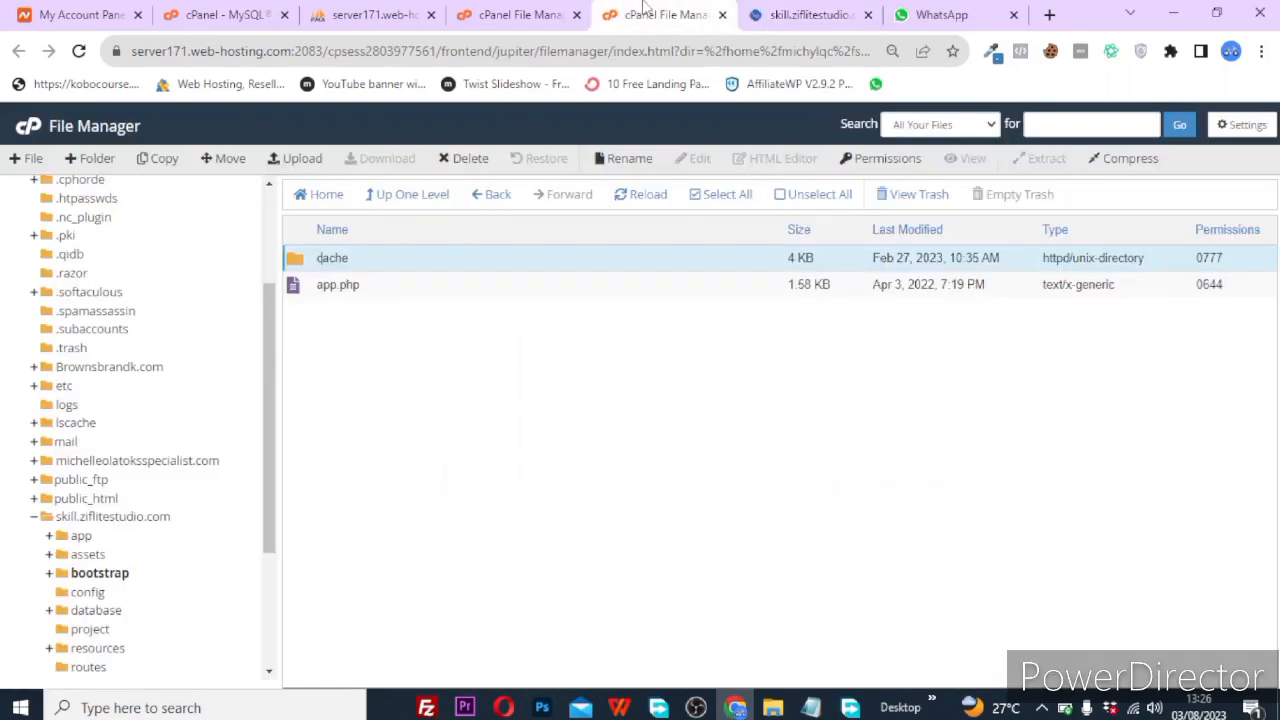
click(412, 196)
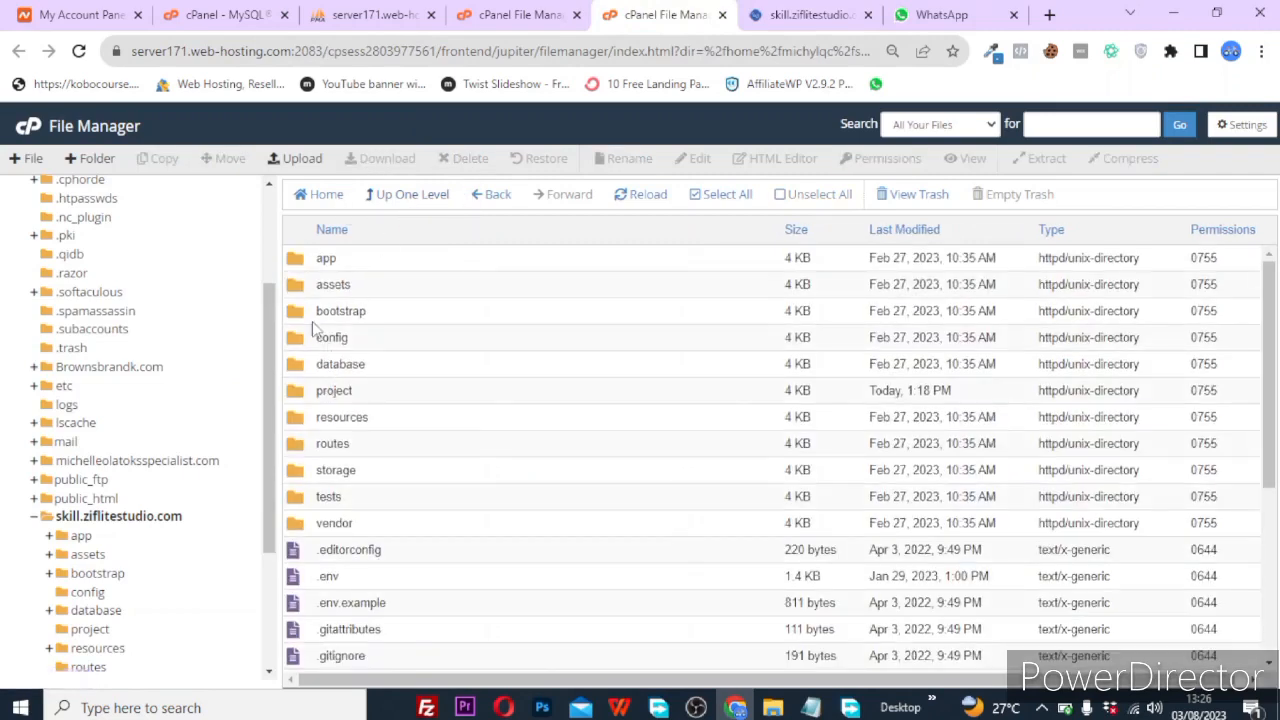
double_click(300, 478)
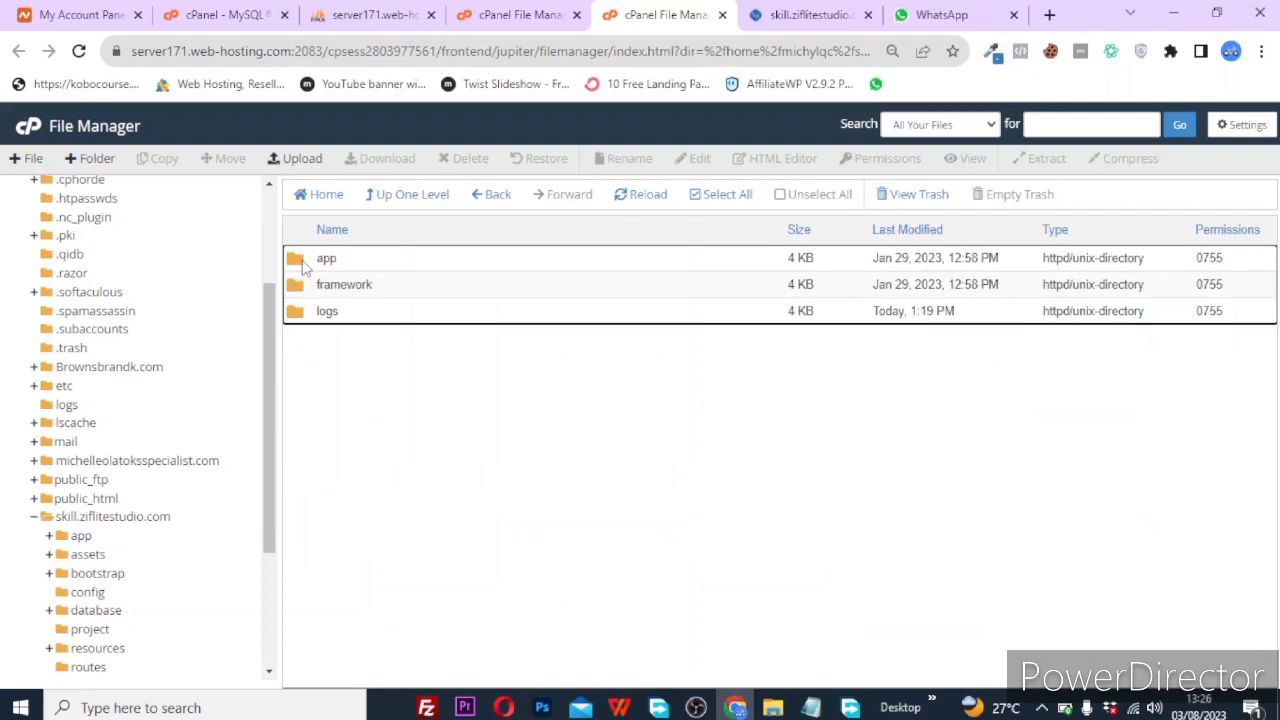
click(304, 260)
right_click(303, 262)
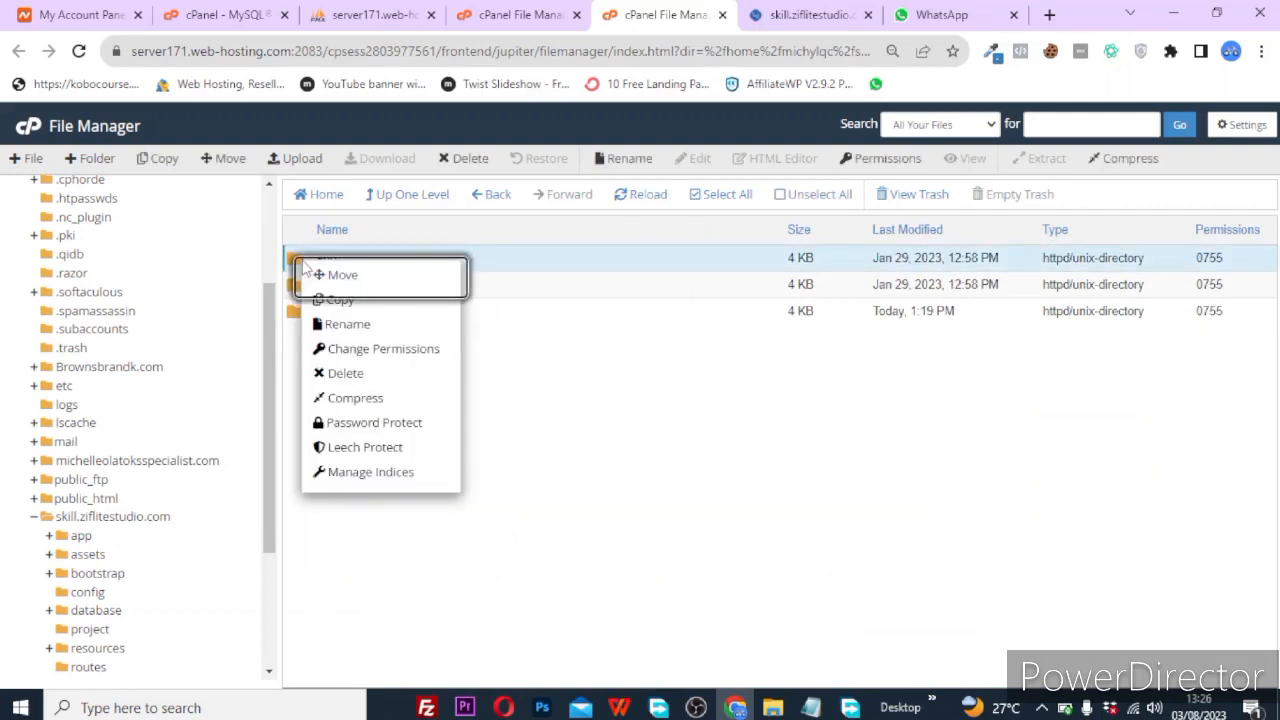
click(411, 365)
click(663, 381)
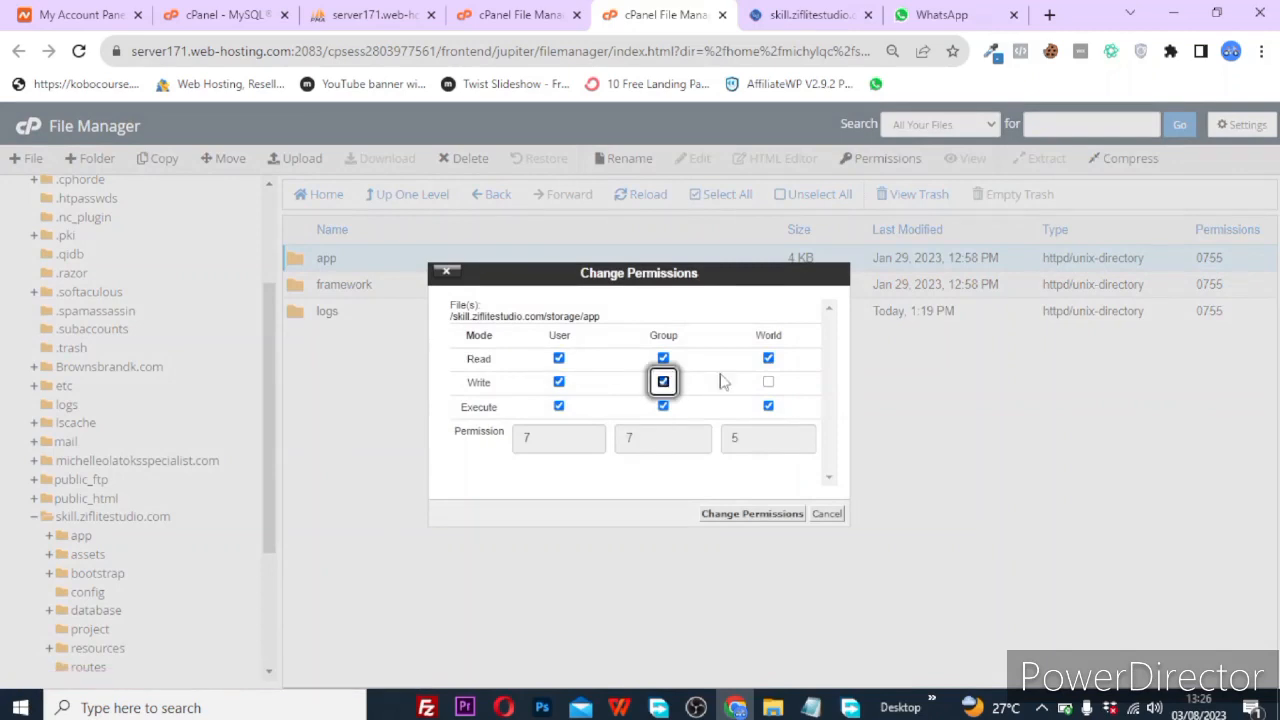
click(768, 383)
click(752, 514)
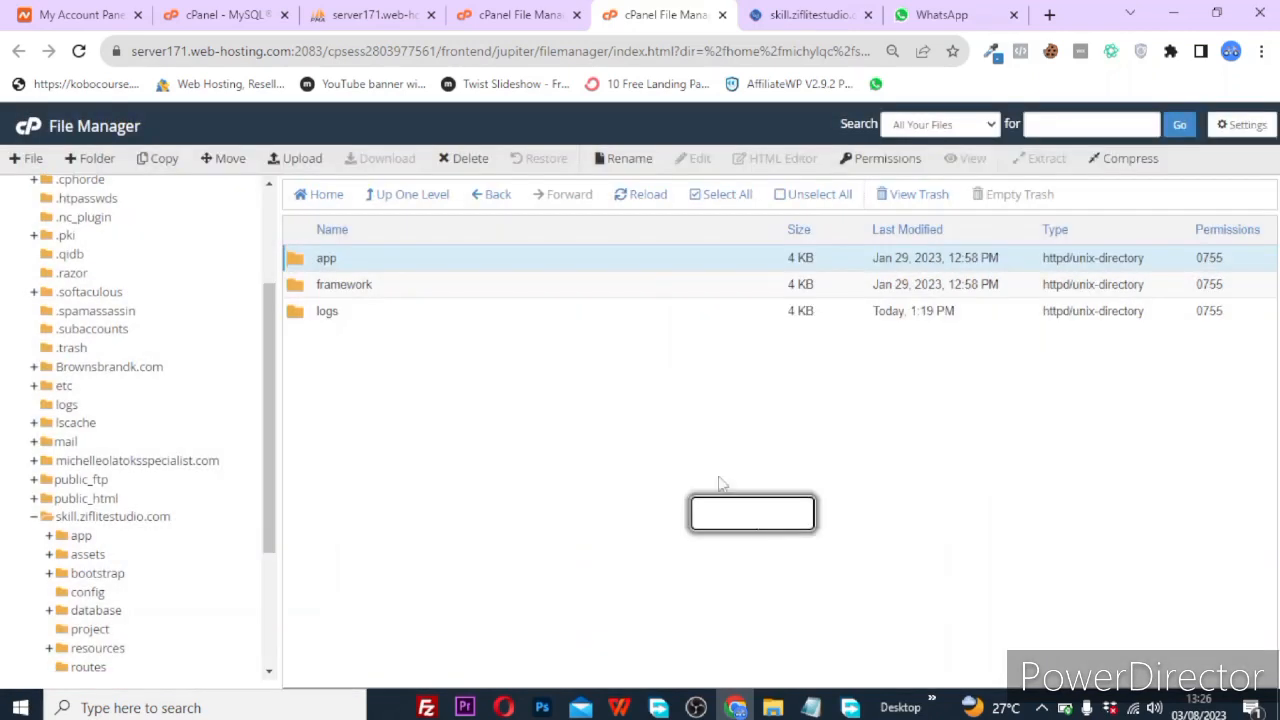
Set the framework and logs folders to 0777 as well, then return to the installer.
click(347, 288)
right_click(347, 290)
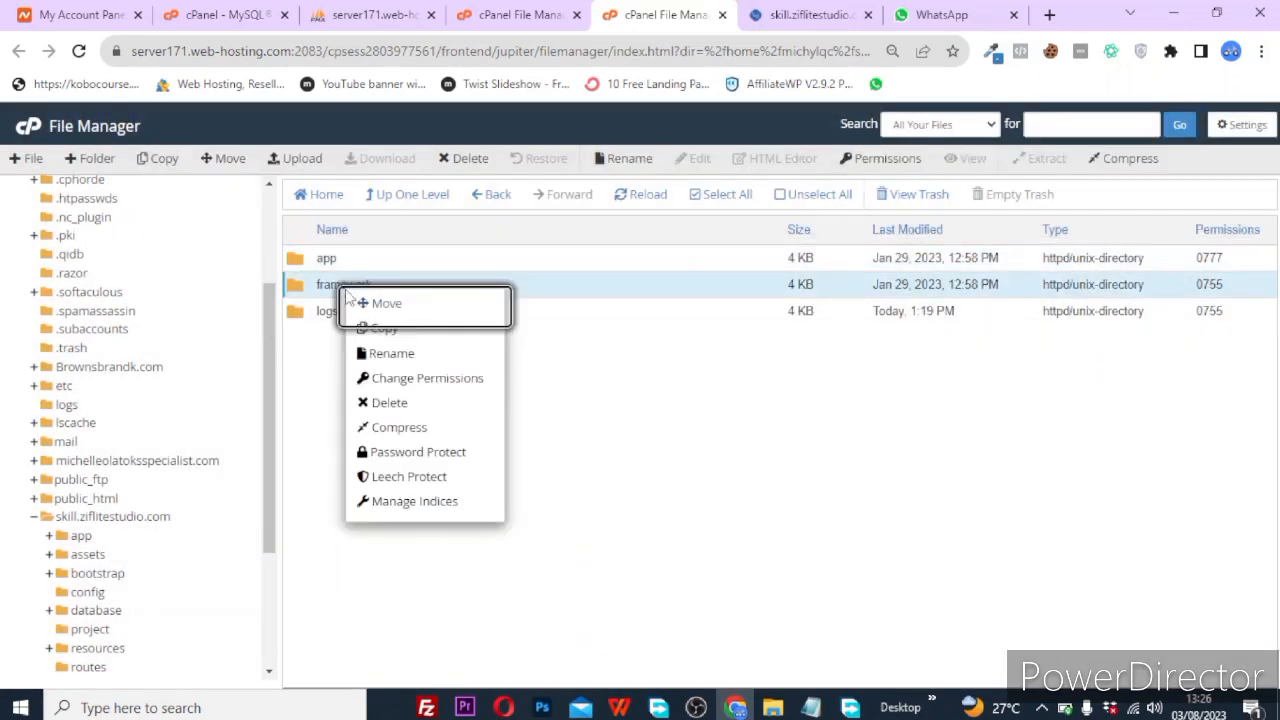
click(411, 383)
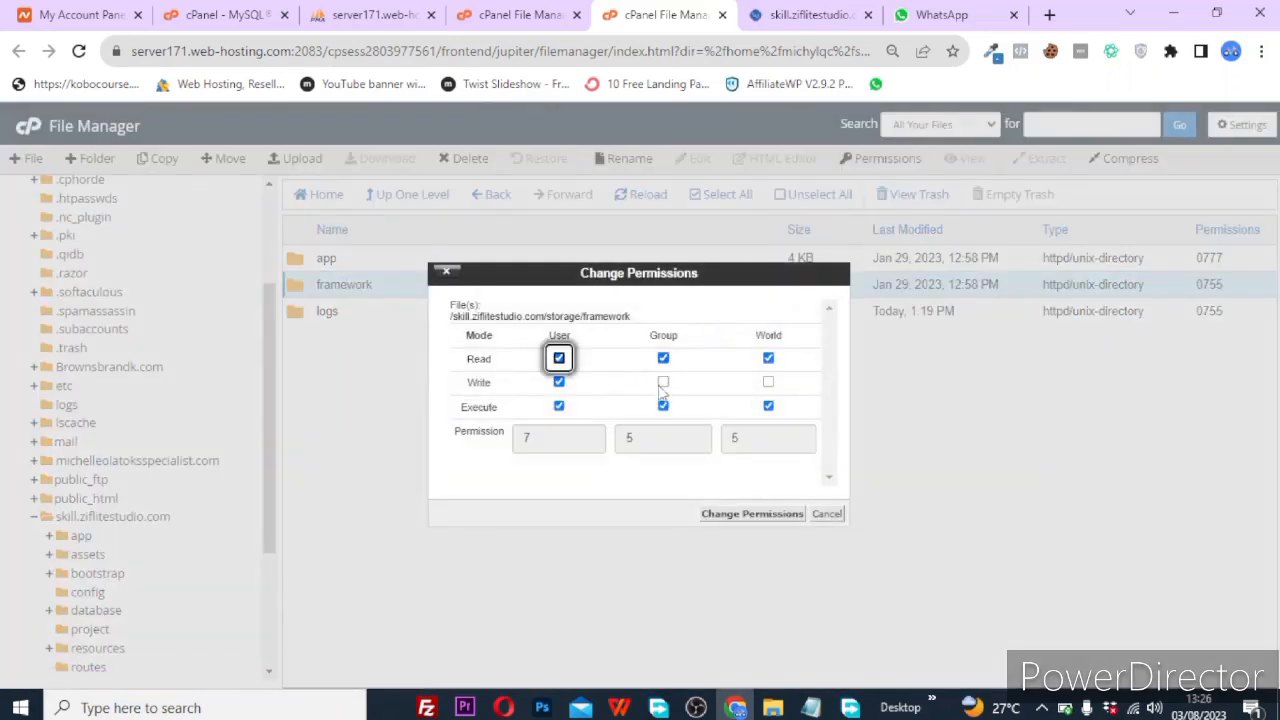
click(663, 382)
click(768, 383)
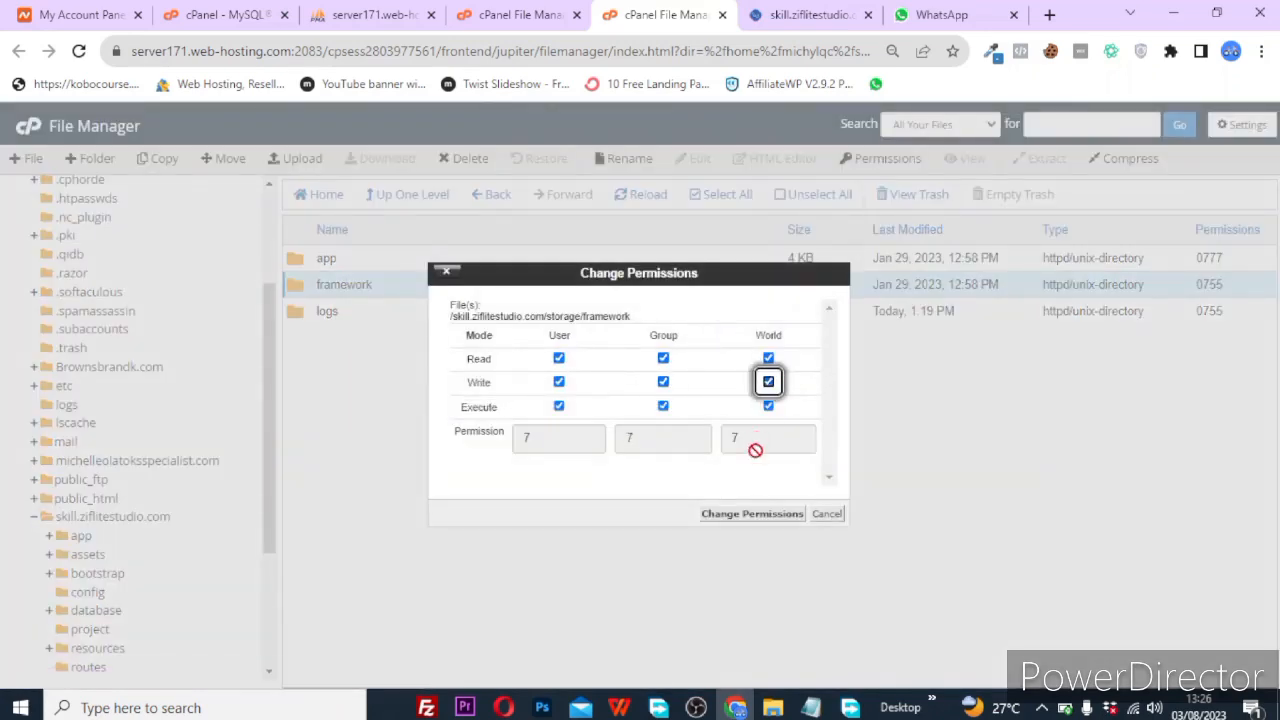
click(762, 514)
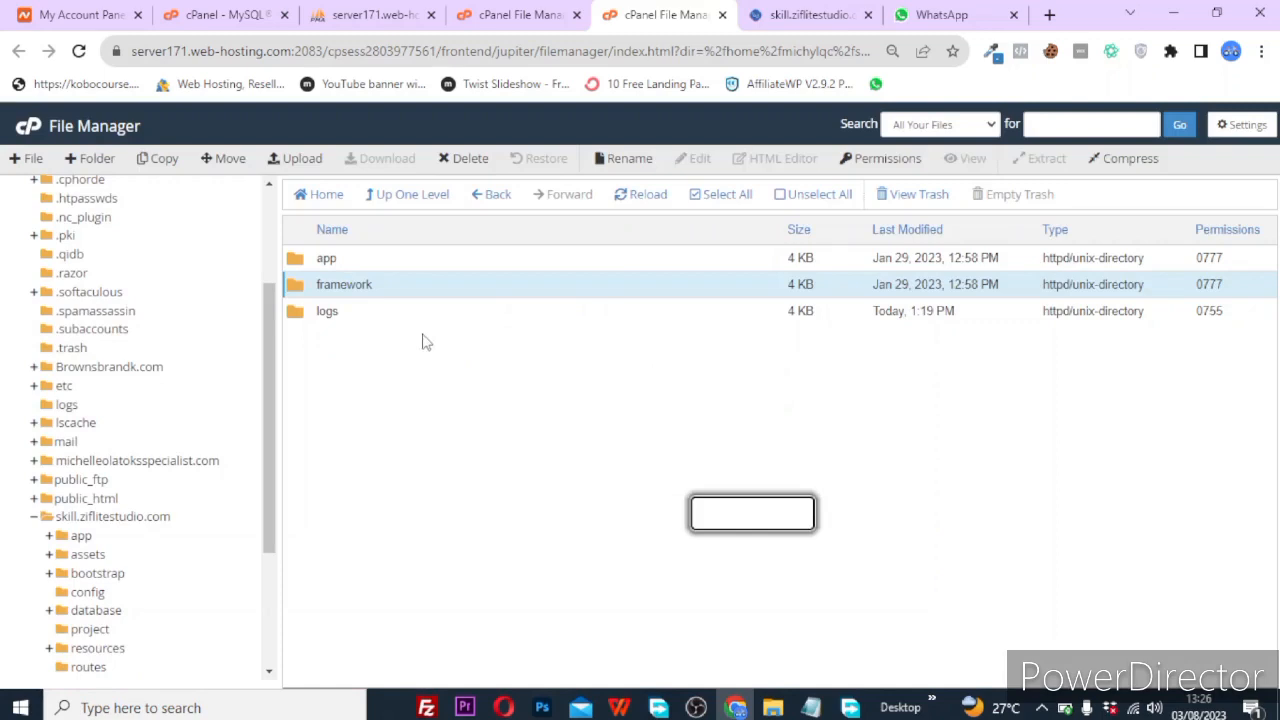
click(329, 309)
right_click(330, 311)
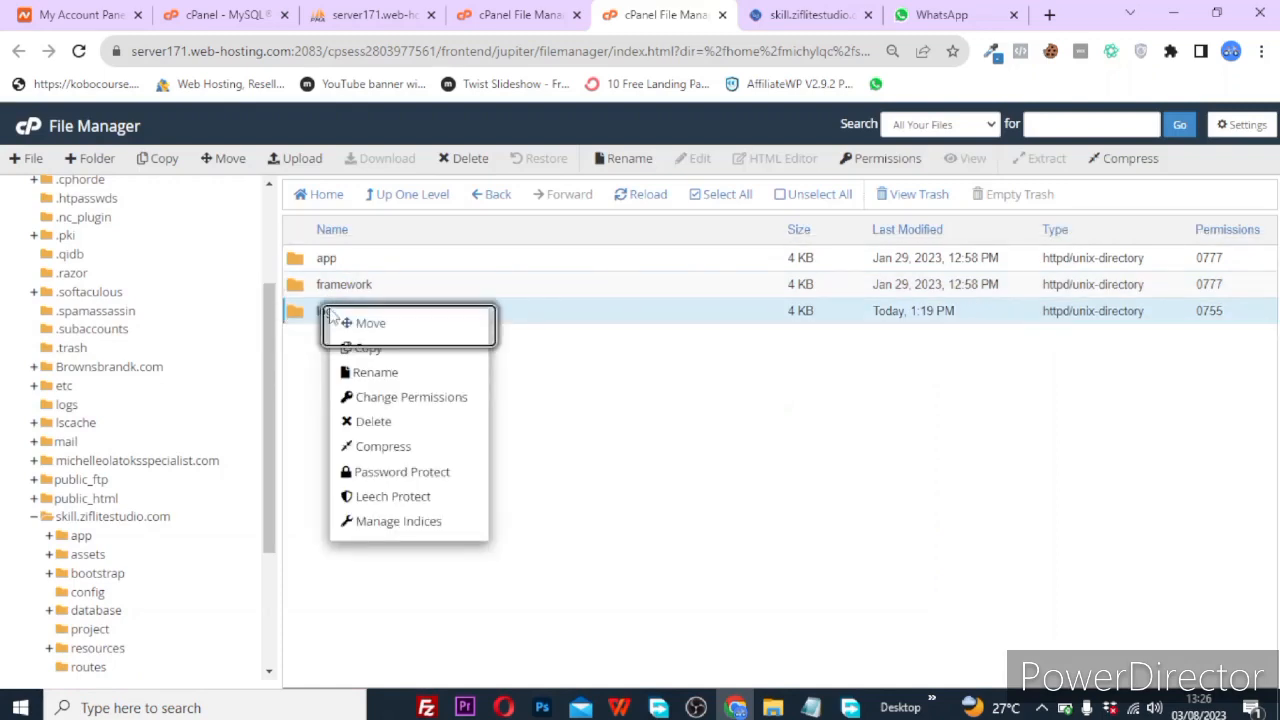
click(412, 397)
click(663, 383)
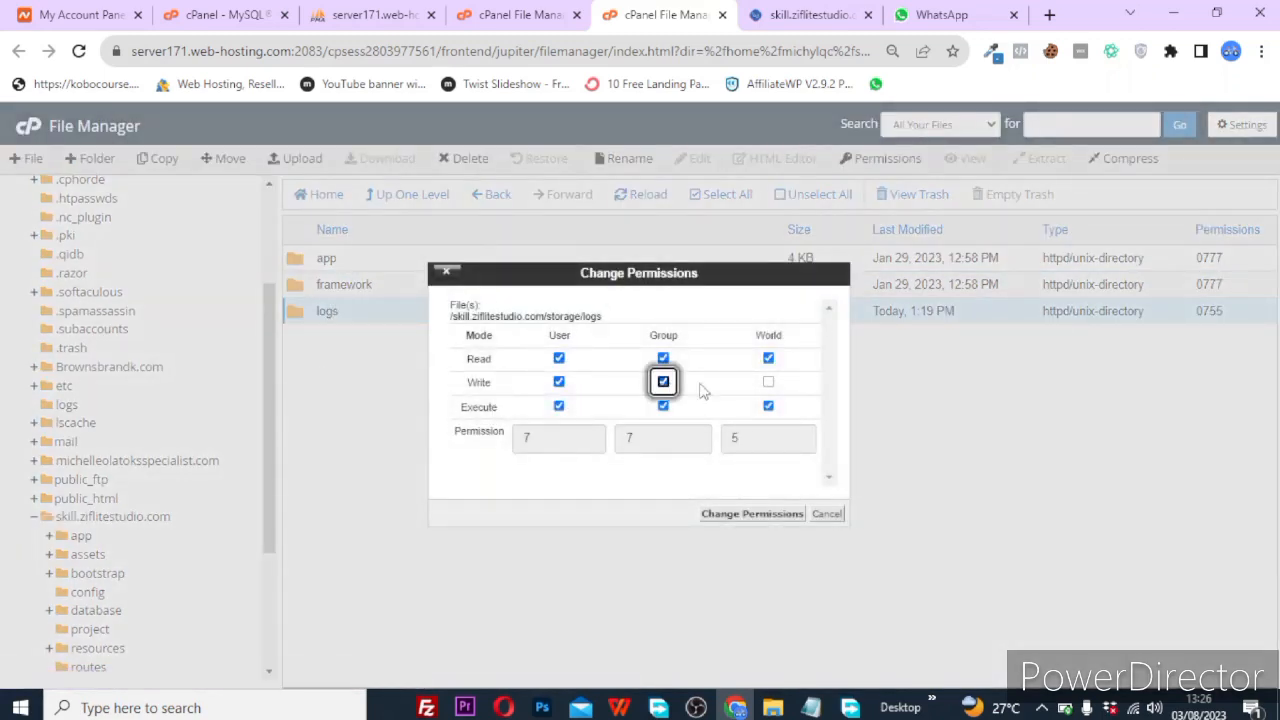
click(768, 383)
click(760, 513)
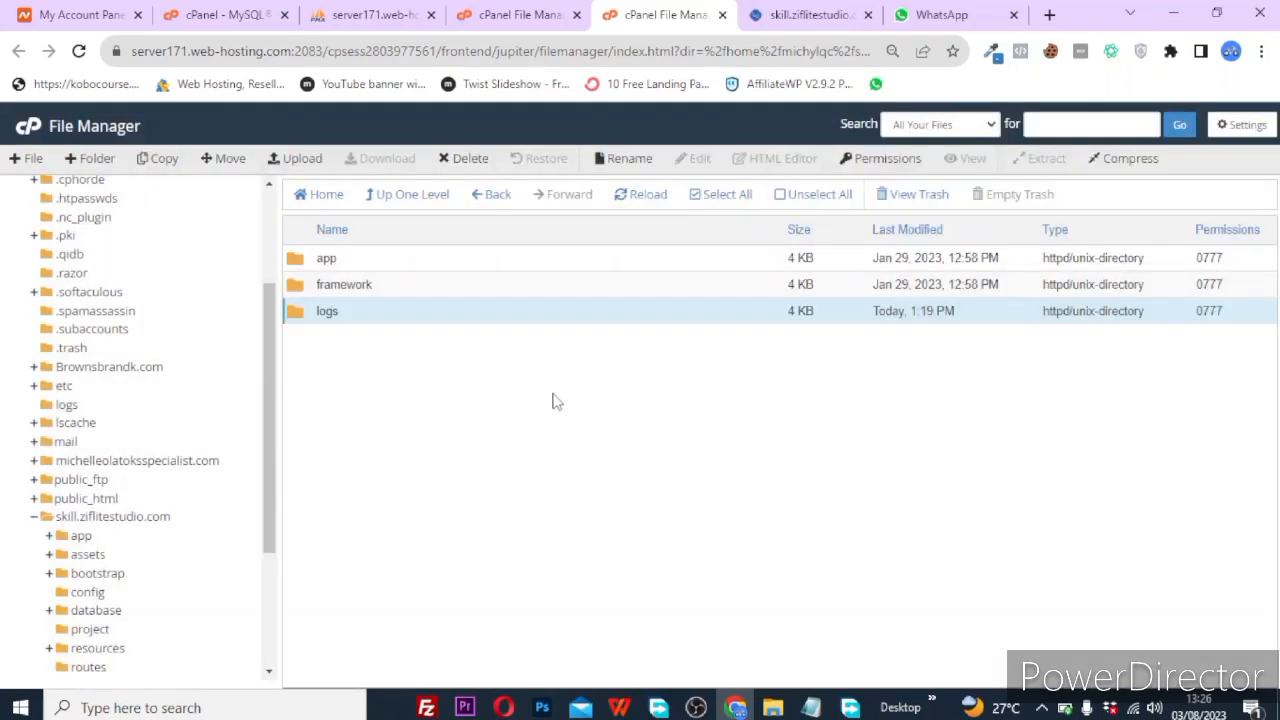
click(808, 15)
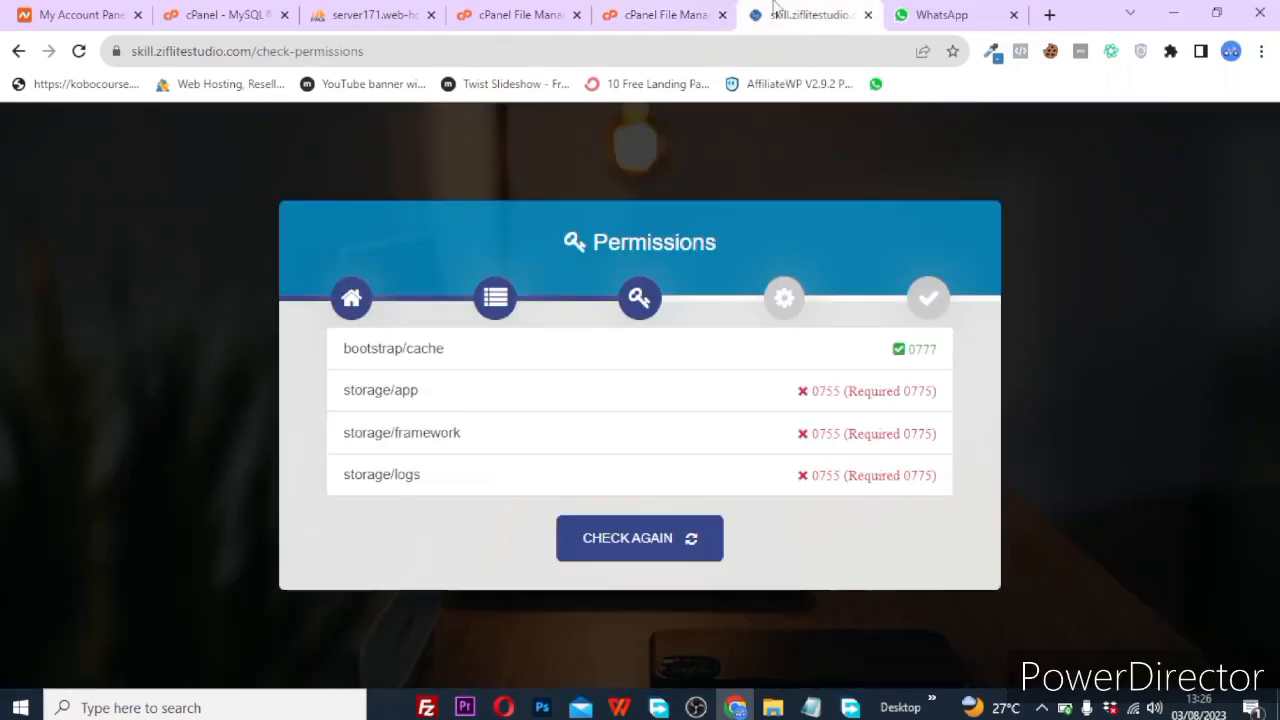
Pass the permissions check, open the product setup form, and autofill the contact e-mail.
click(668, 555)
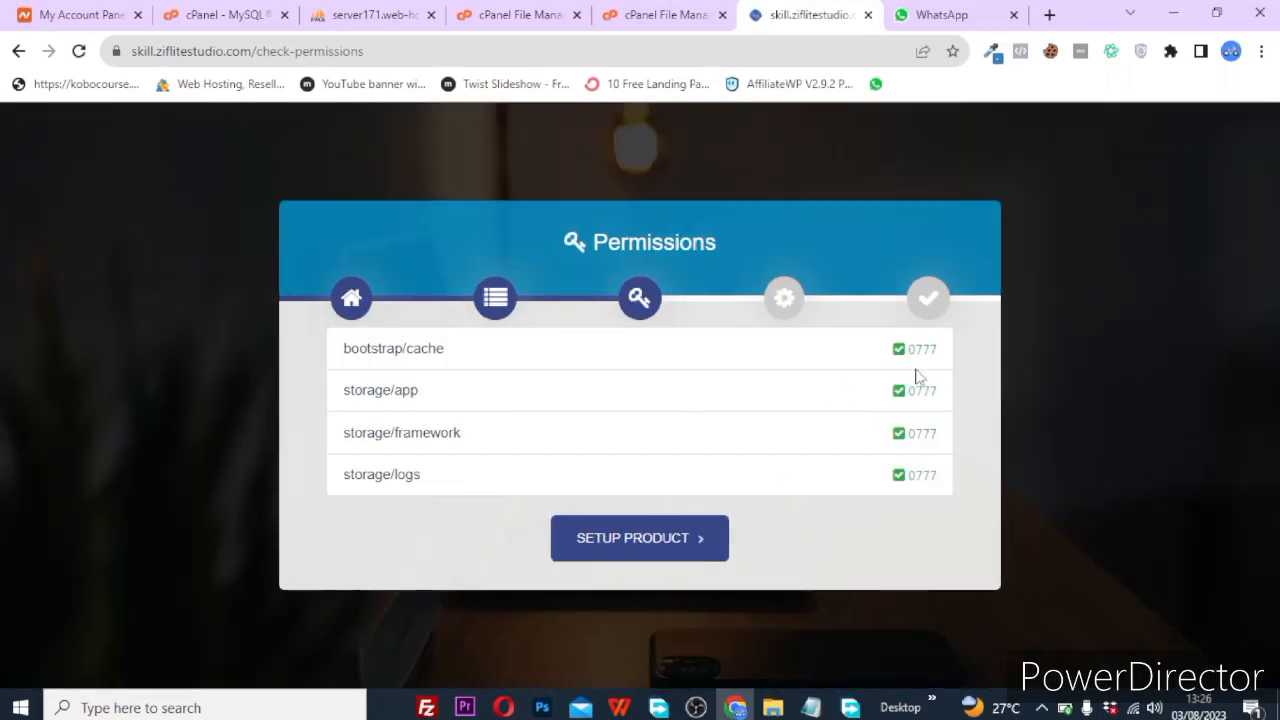
click(708, 540)
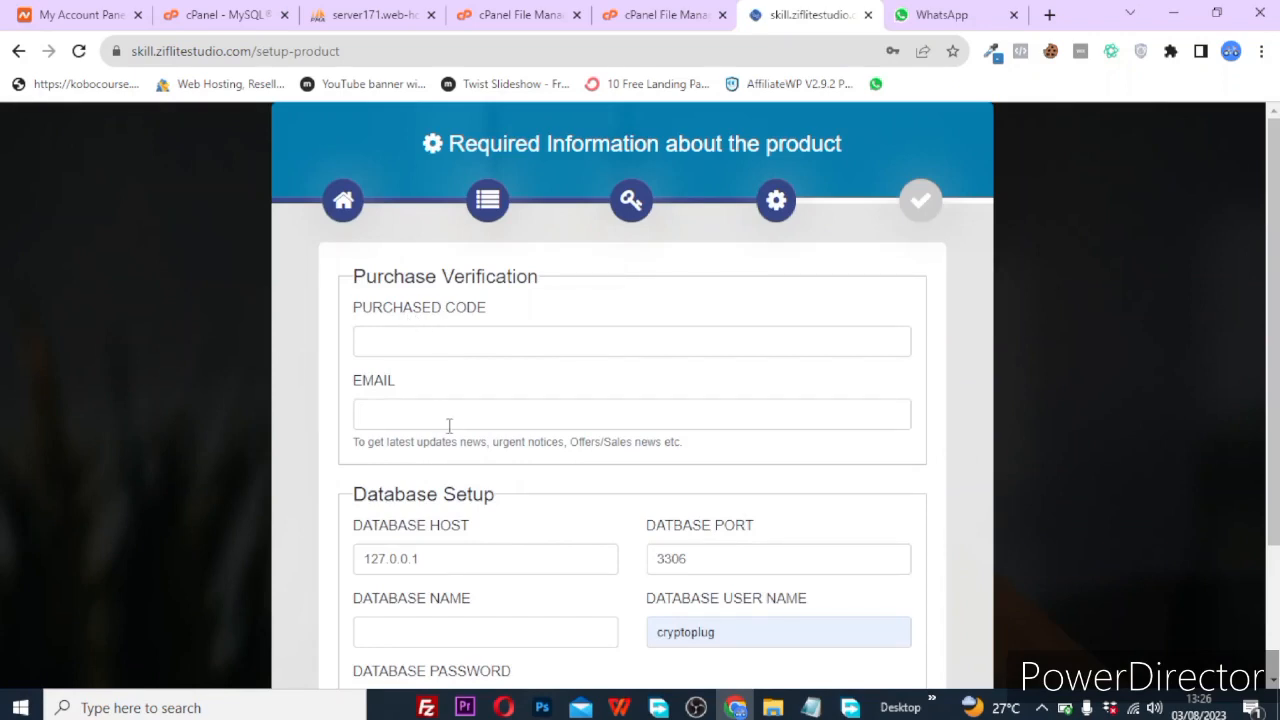
scroll(491, 419, down, 1)
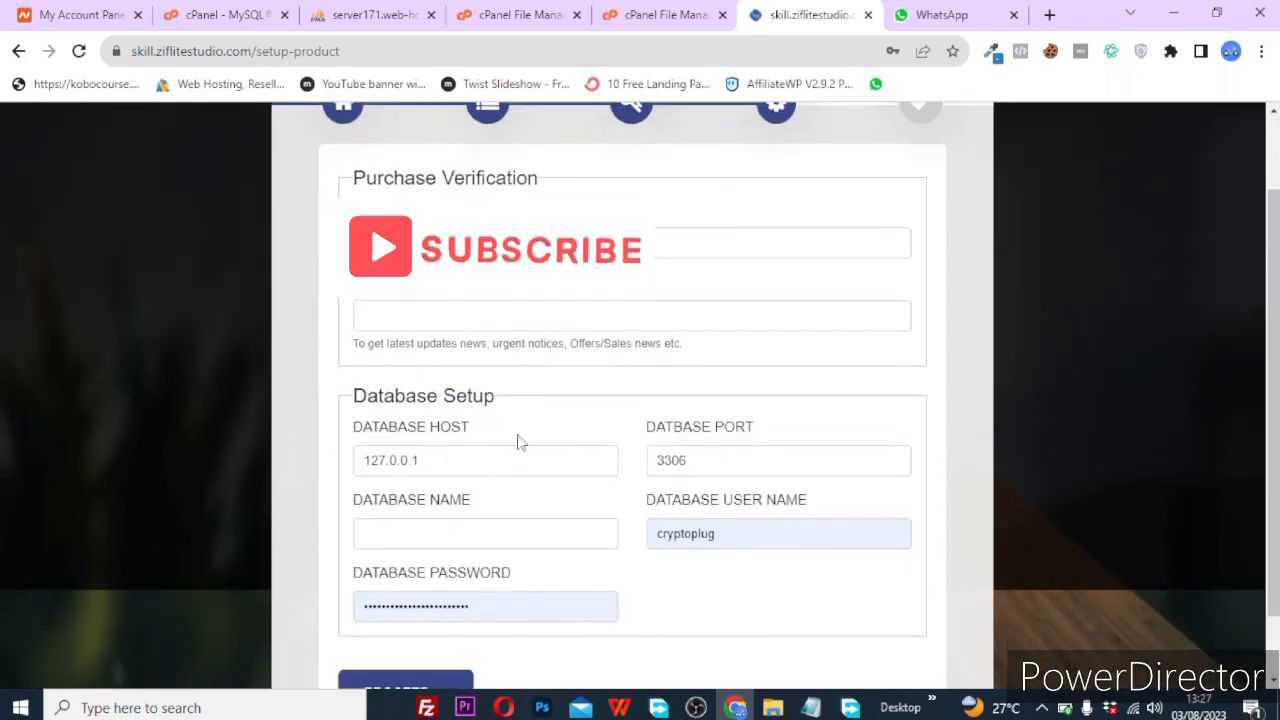
click(420, 245)
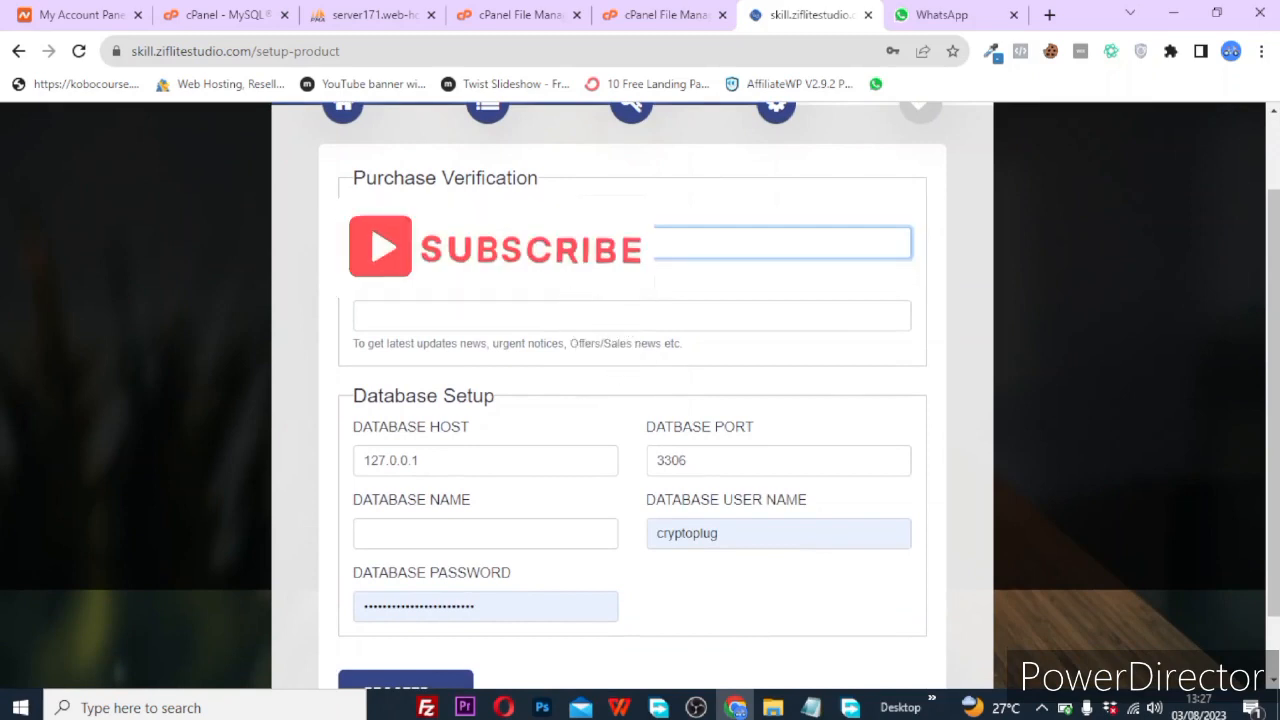
click(437, 318)
click(437, 246)
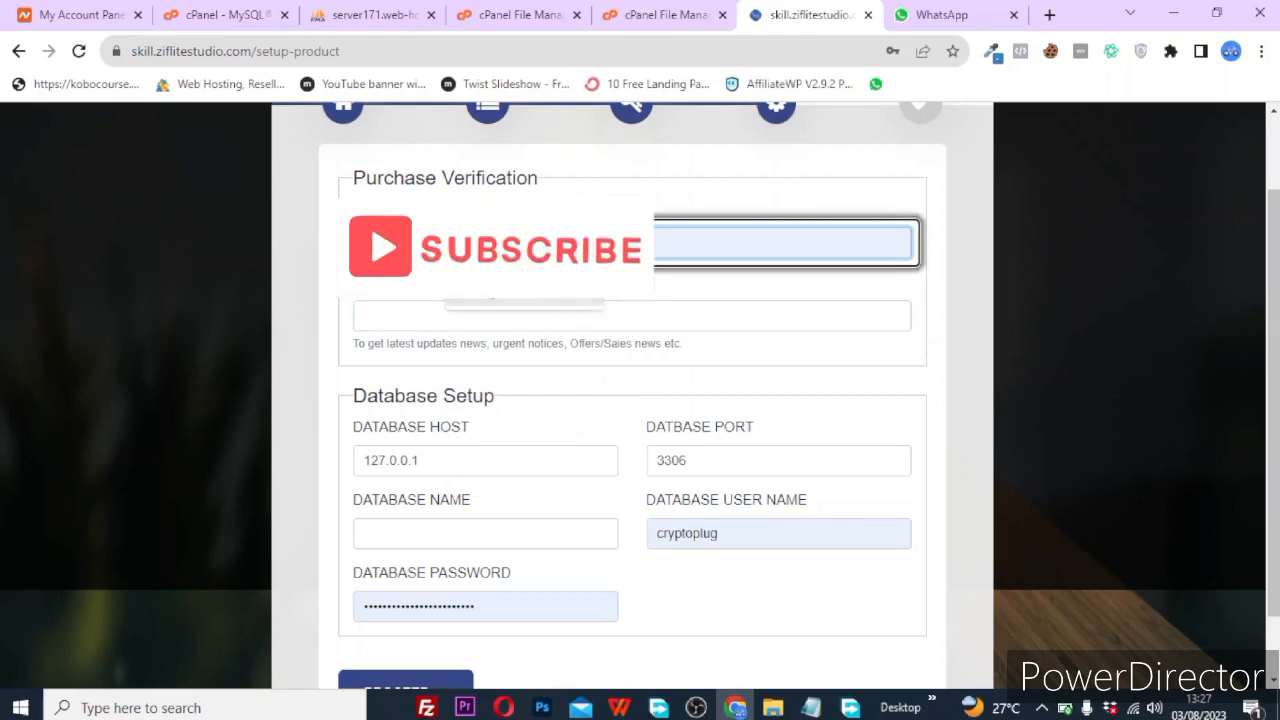
click(466, 319)
click(496, 368)
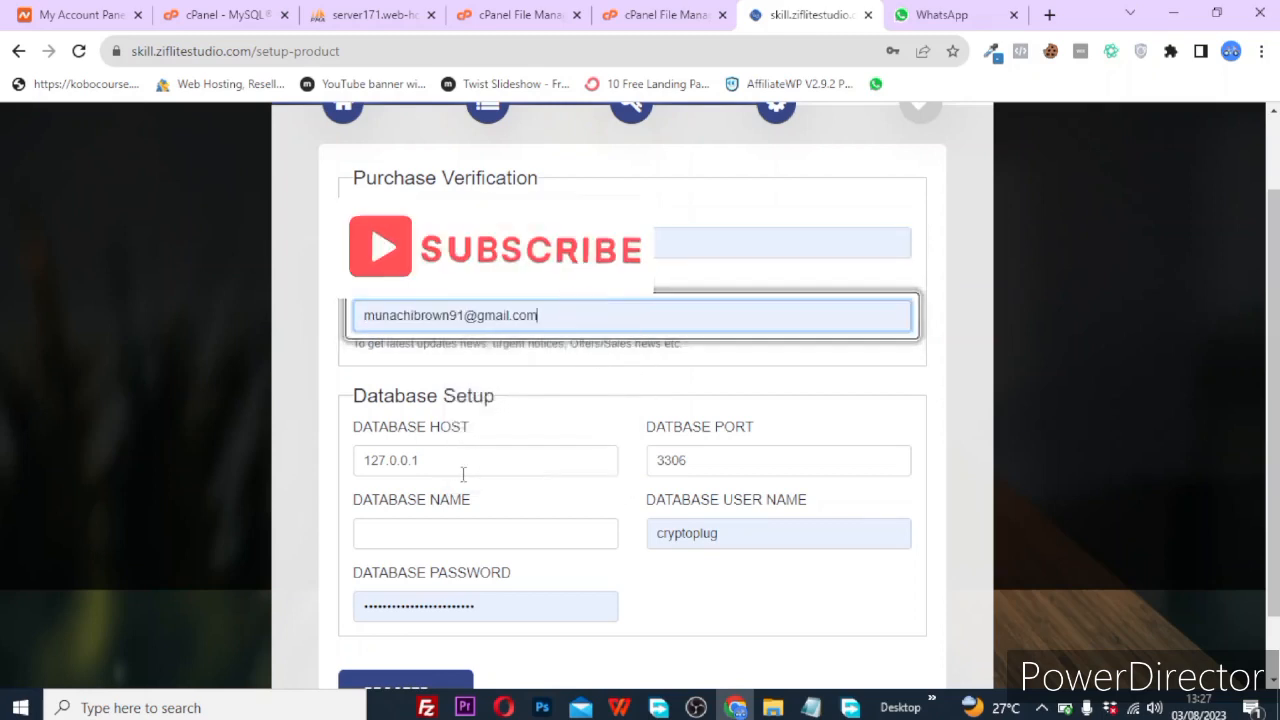
Begin replacing the Database Host value 127.0.0.1, typing 'local'.
click(443, 470)
key(ctrl+a)
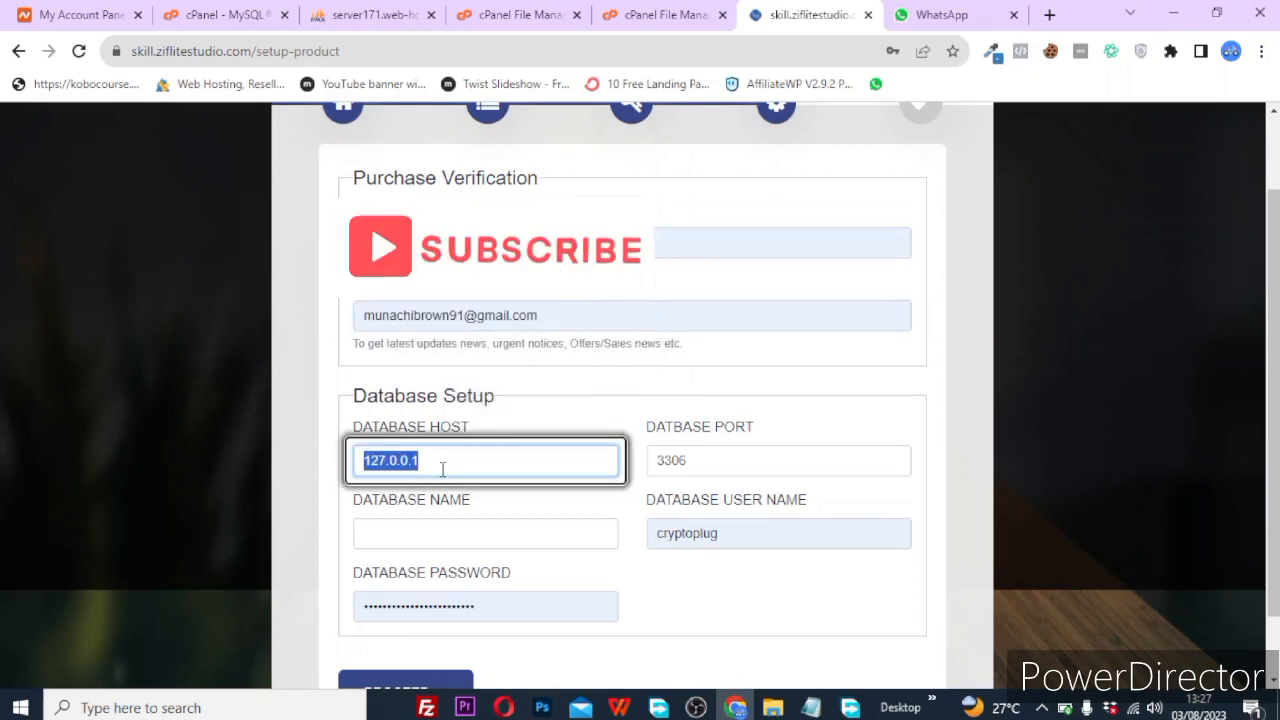
text(l)
key(BackSpace)
text(local)
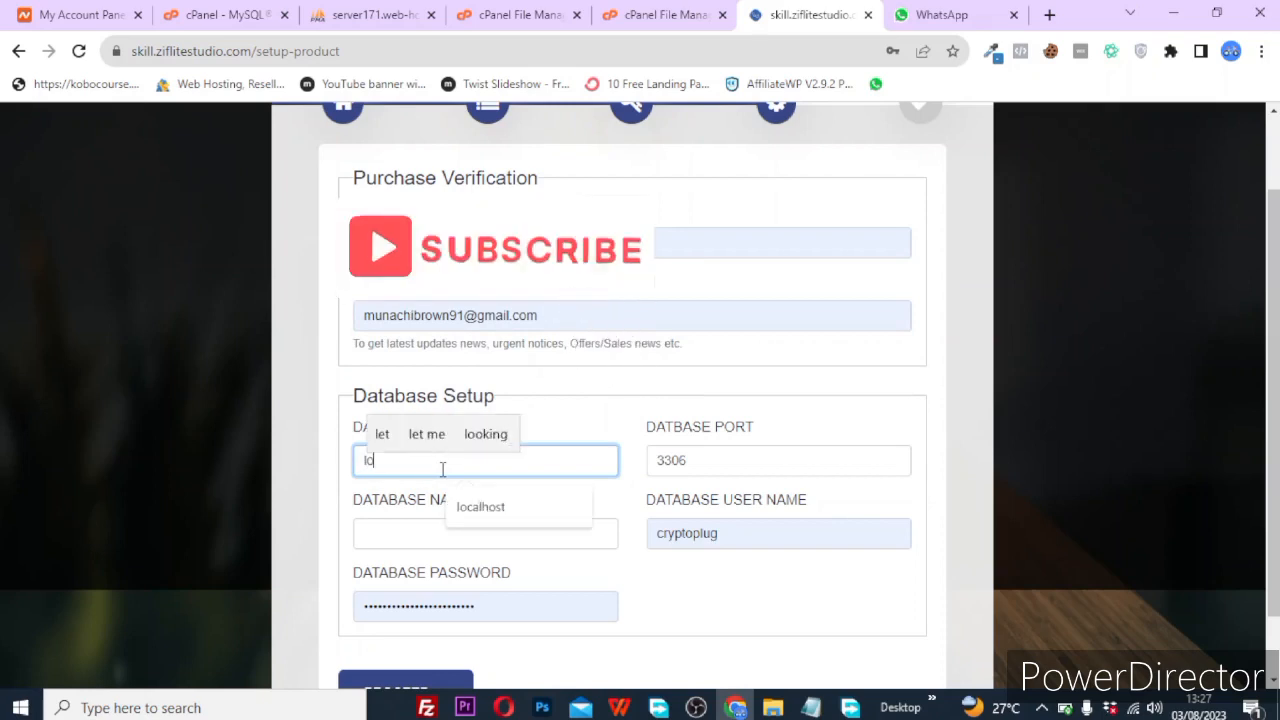
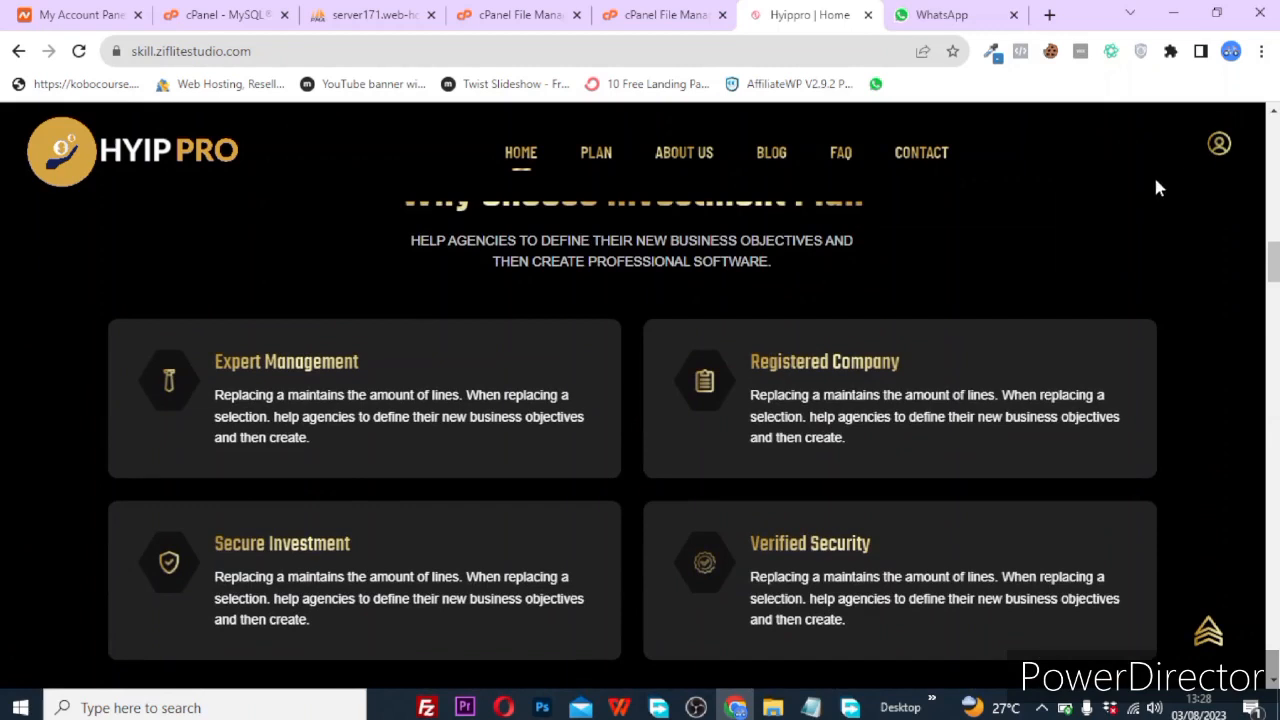
Go from the user menu's Login page to the Register page and look over the sign-up form.
click(1219, 144)
click(1140, 200)
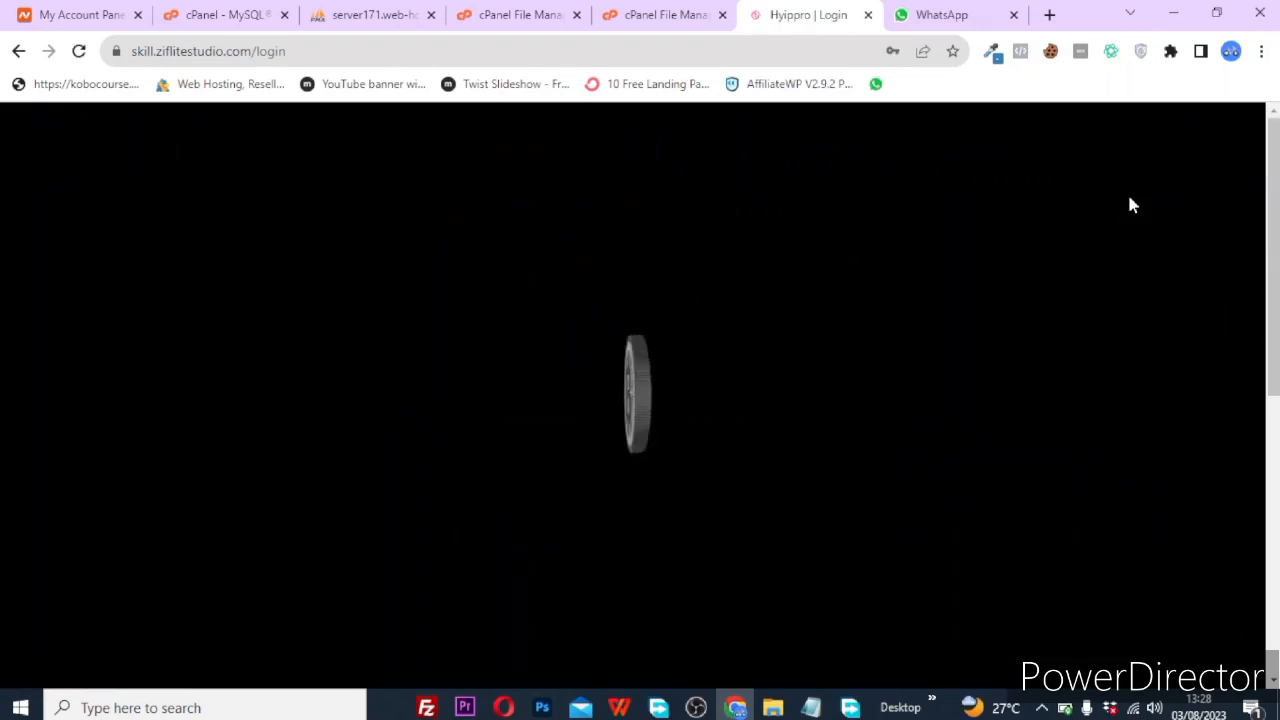
scroll(1129, 203, down, 3)
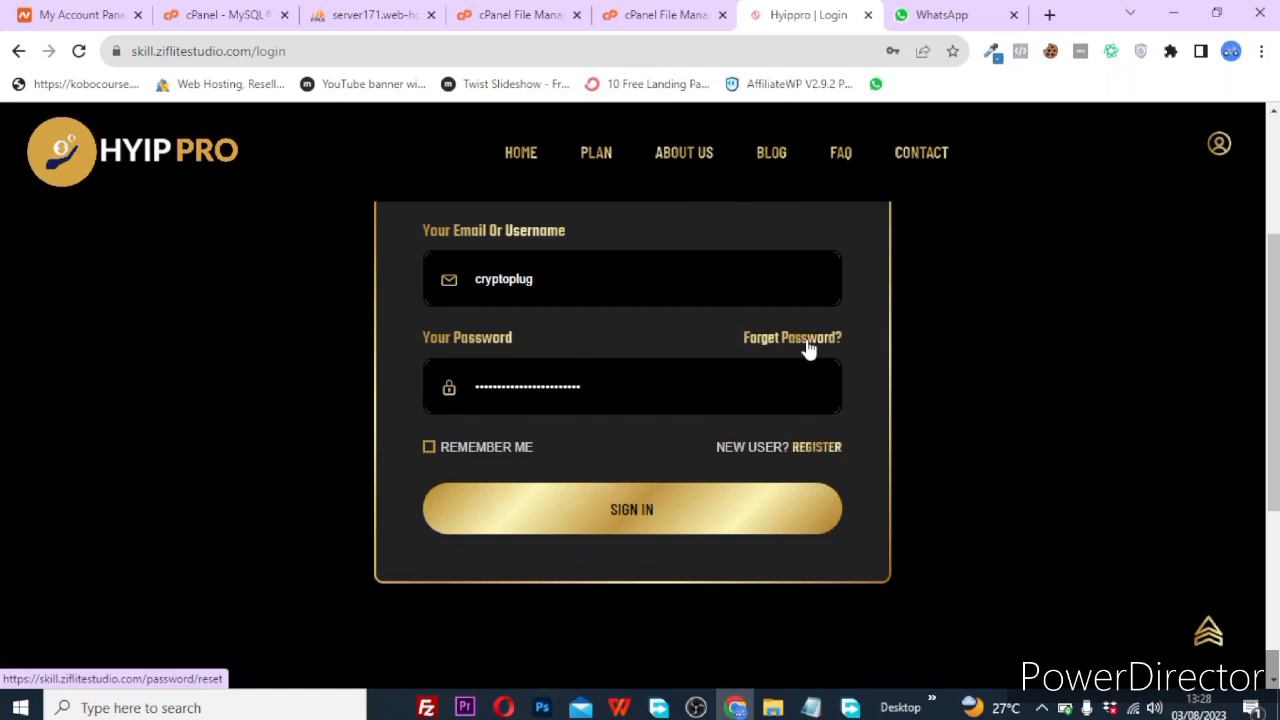
click(820, 455)
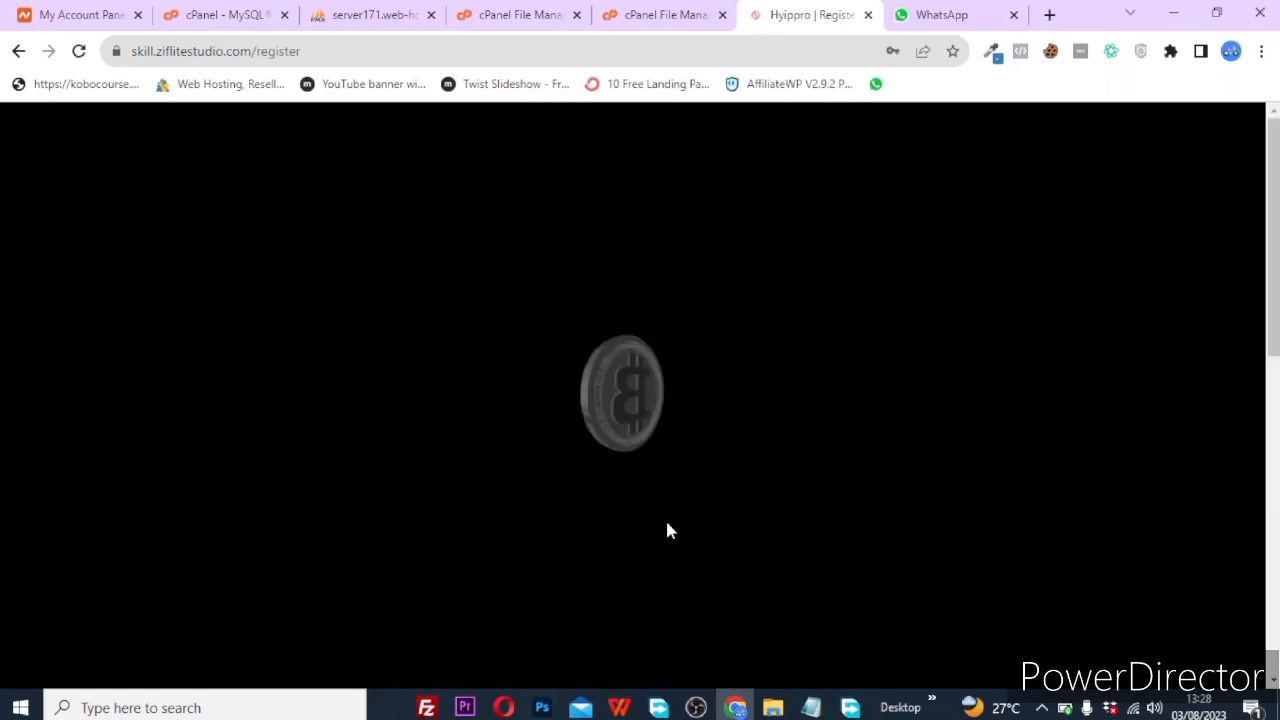
scroll(669, 531, down, 1)
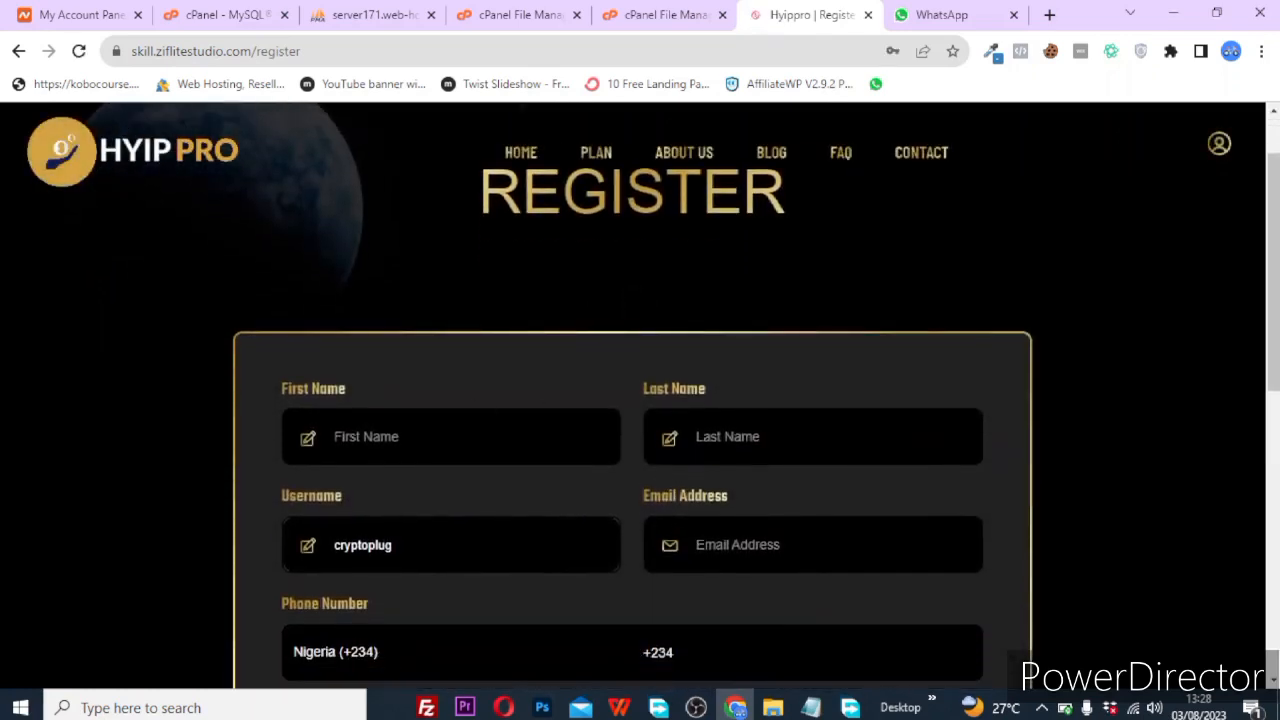
scroll(433, 563, down, 3)
scroll(545, 489, up, 3)
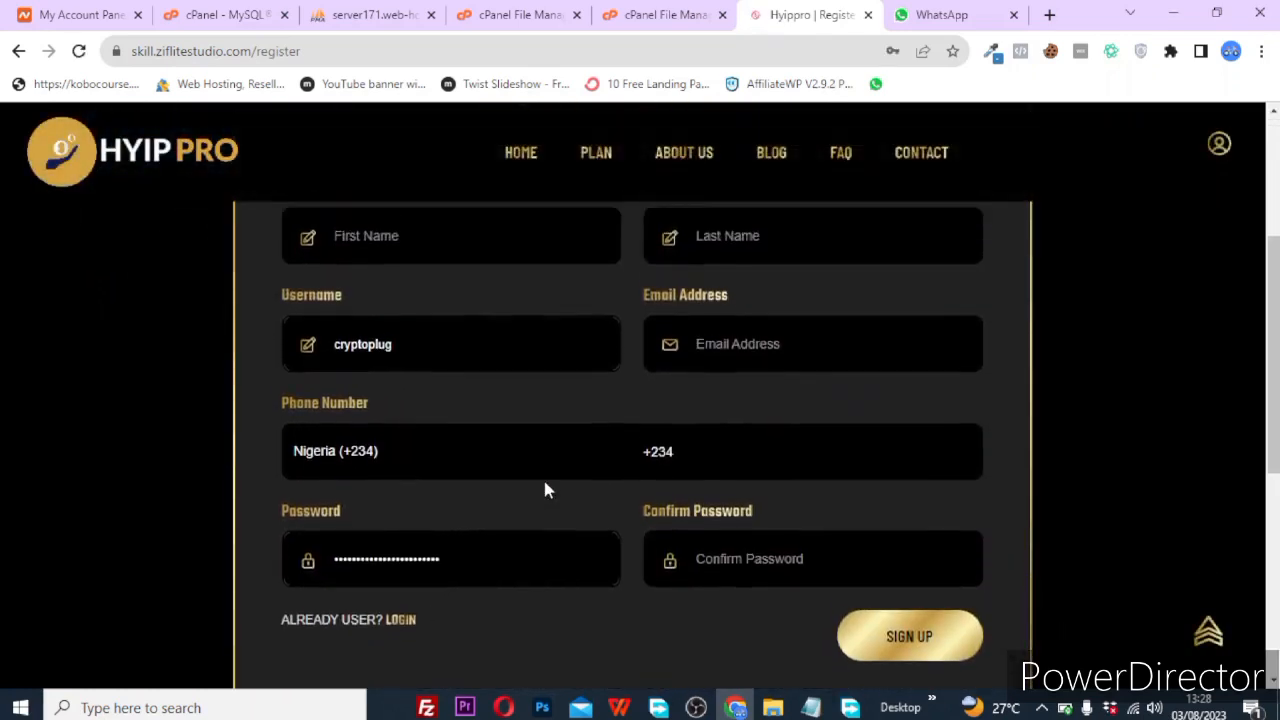
scroll(545, 489, down, 3)
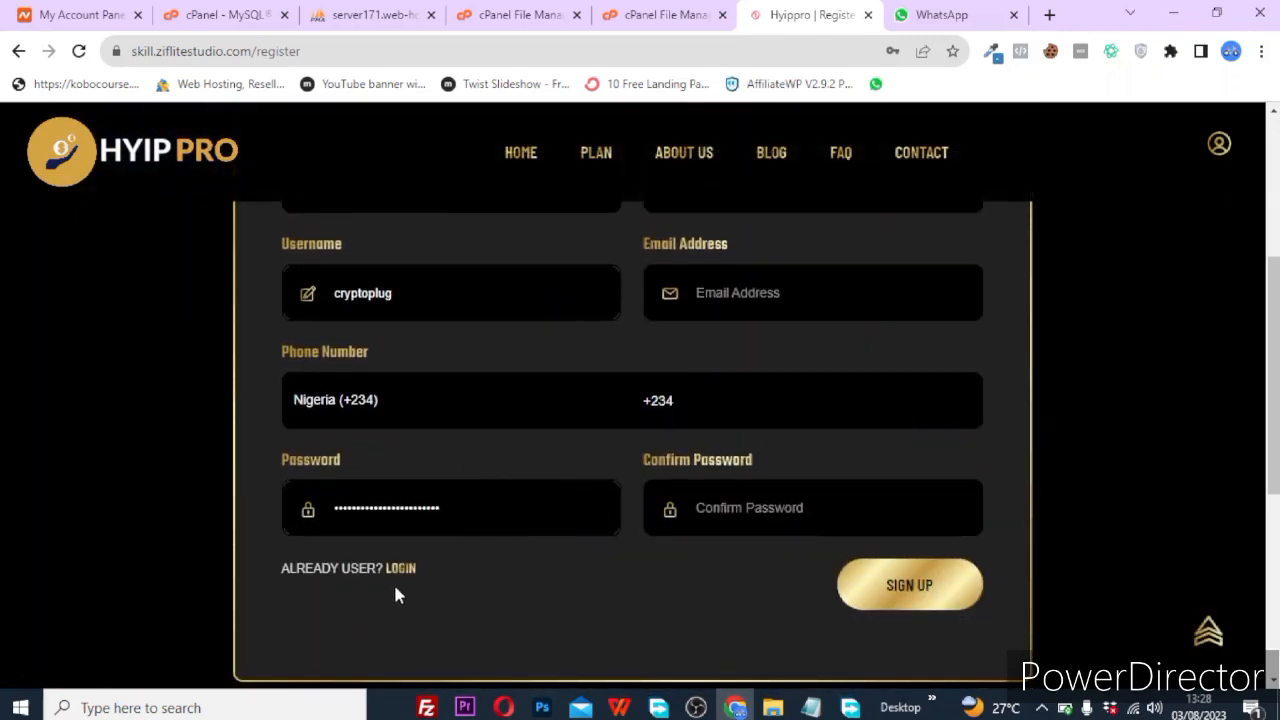
scroll(949, 331, up, 3)
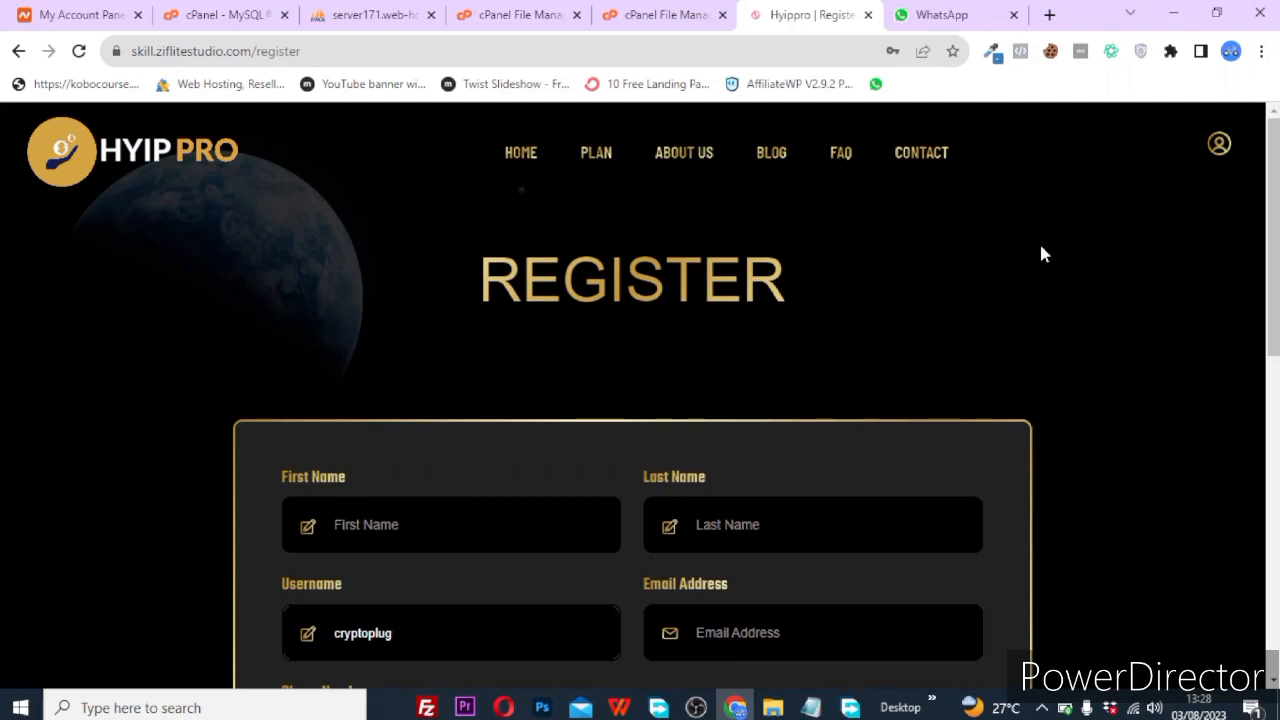
Change the site address from /register to /admin and load the admin login.
click(333, 51)
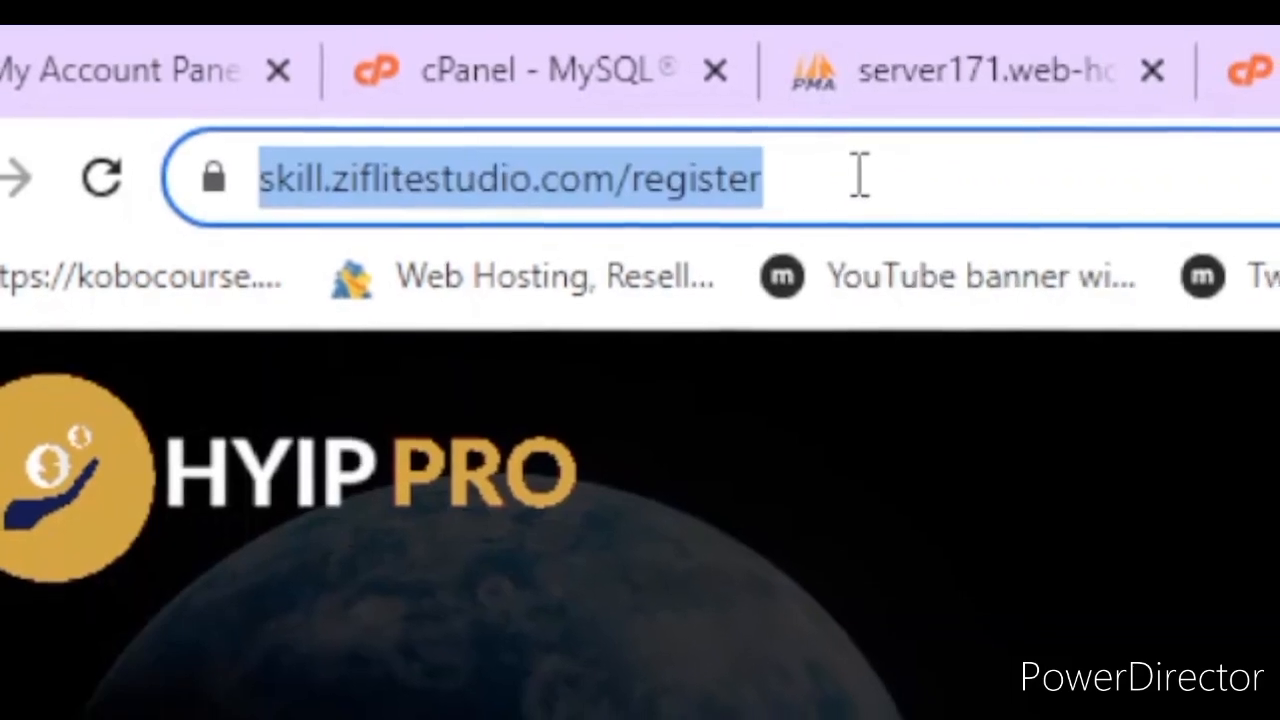
click(860, 178)
key(BackSpace)
key(BackSpace)
key(BackSpace)
key(BackSpace)
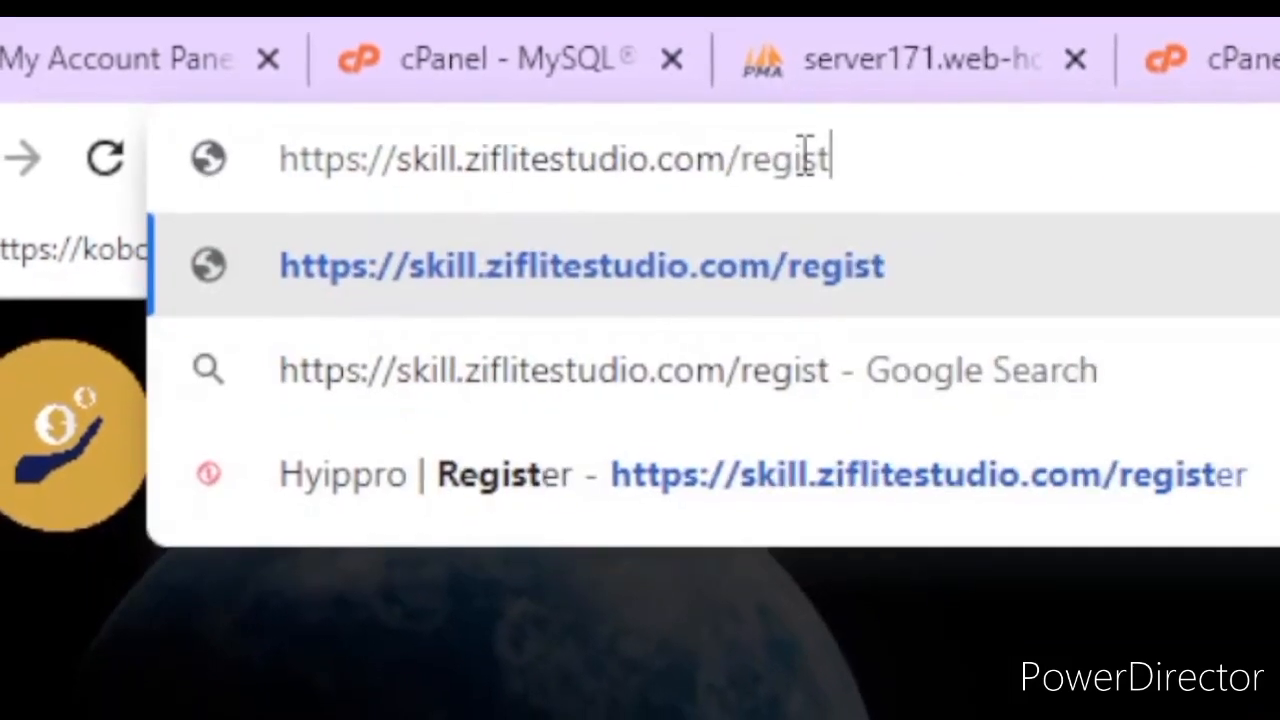
key(BackSpace)
key(BackSpace)
key(BackSpace)
key(BackSpace)
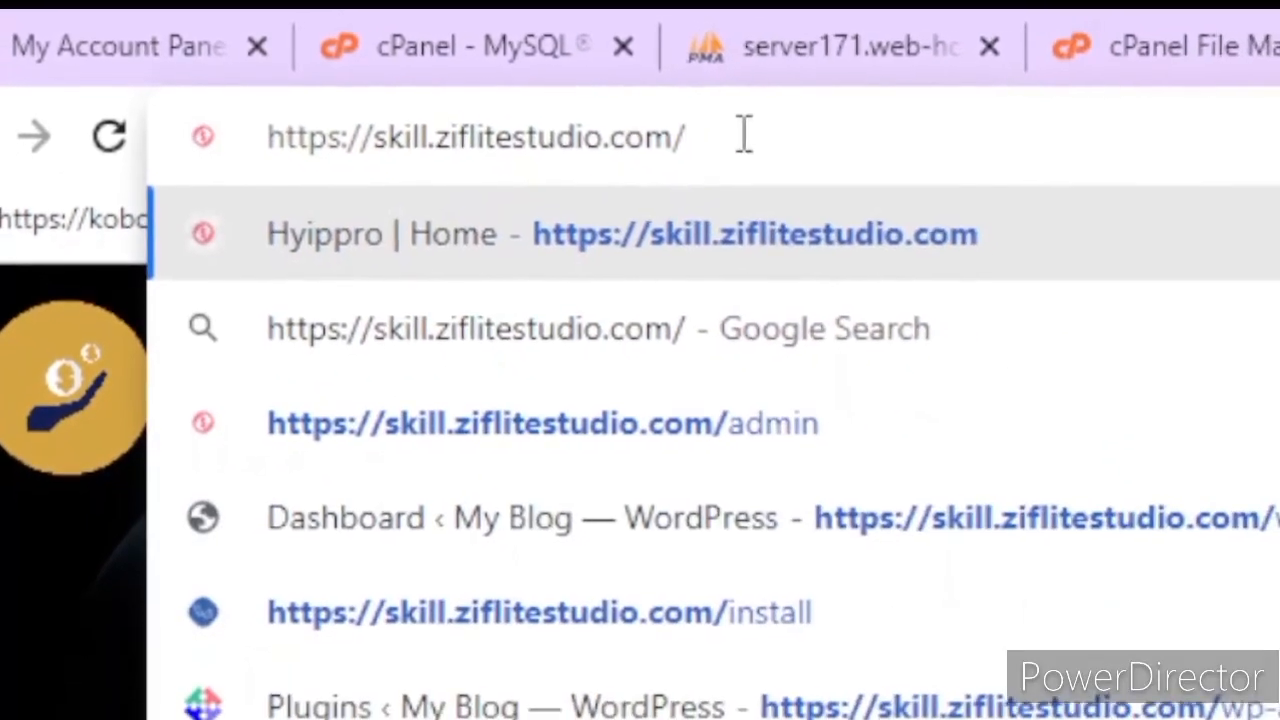
text(ag)
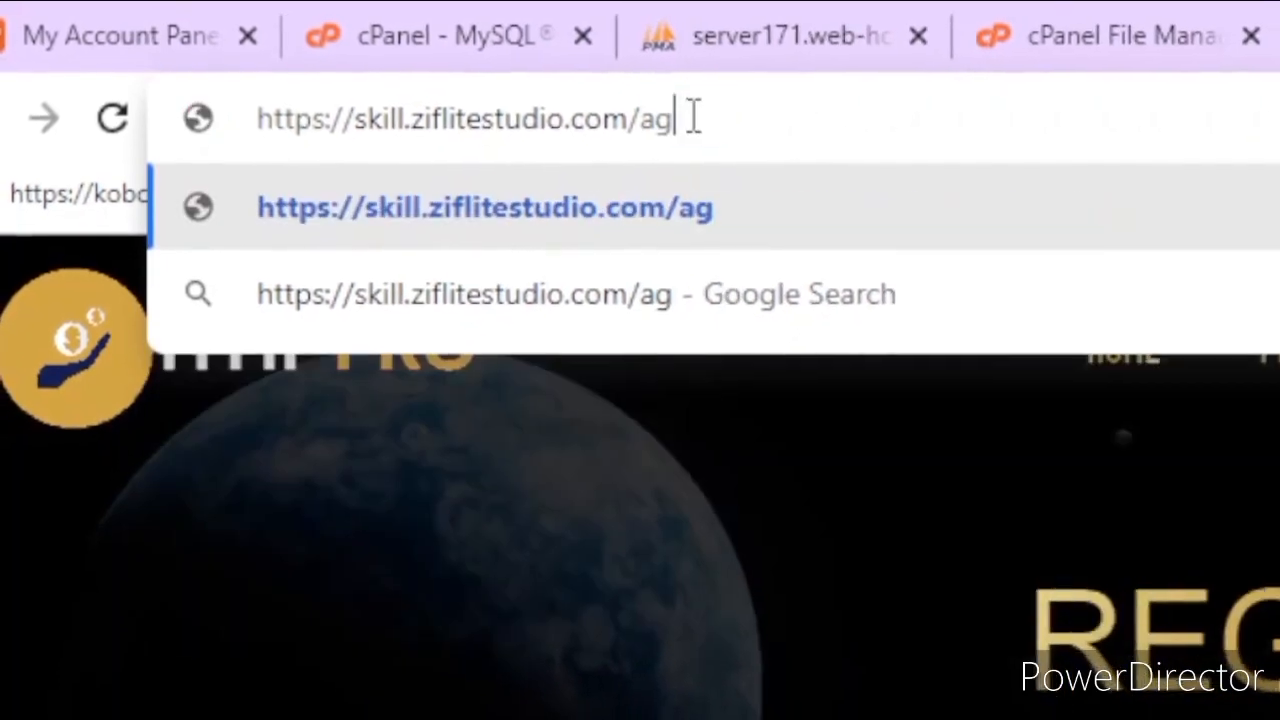
key(BackSpace)
text(dmi)
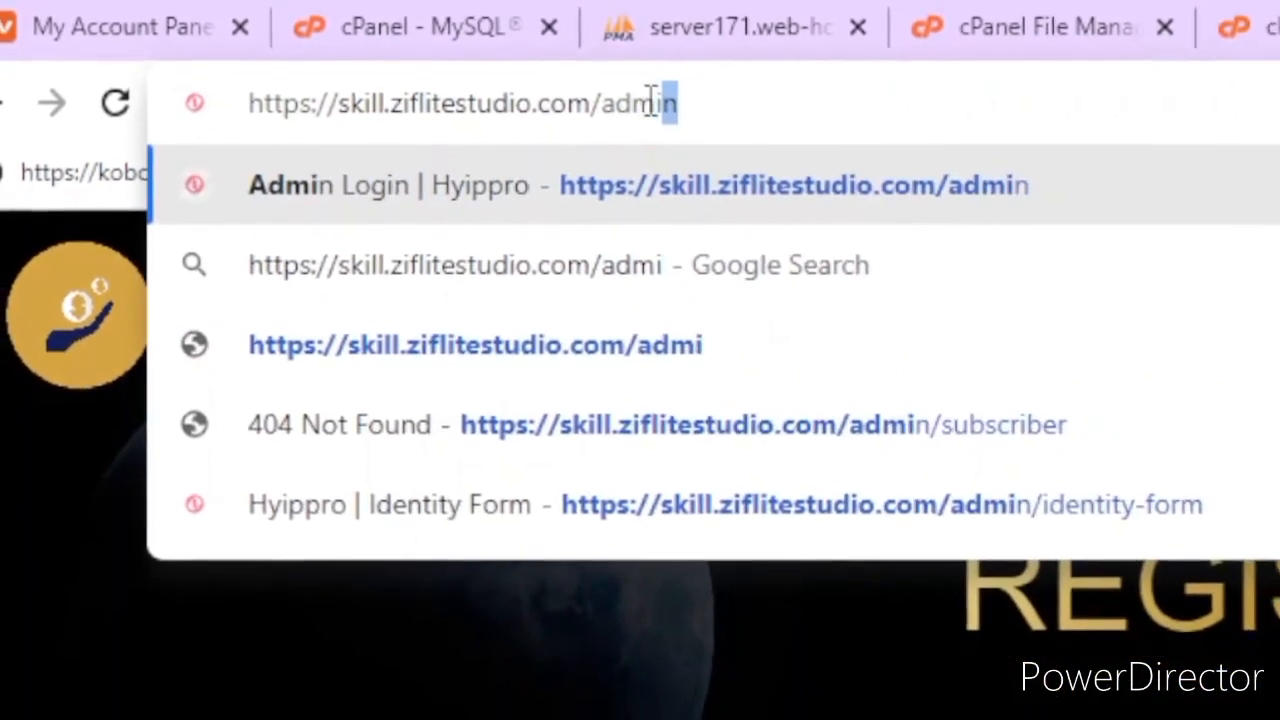
key(Return)
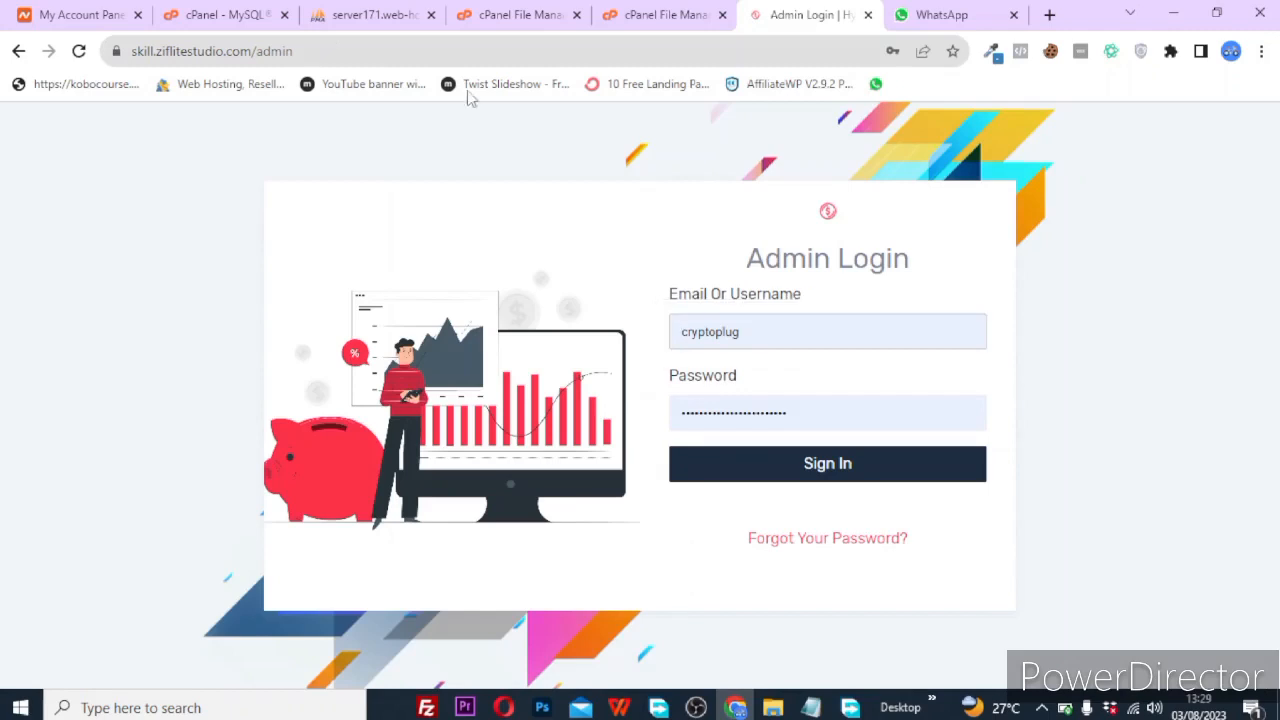
Sign in with username 'admin' and the admin password.
click(772, 321)
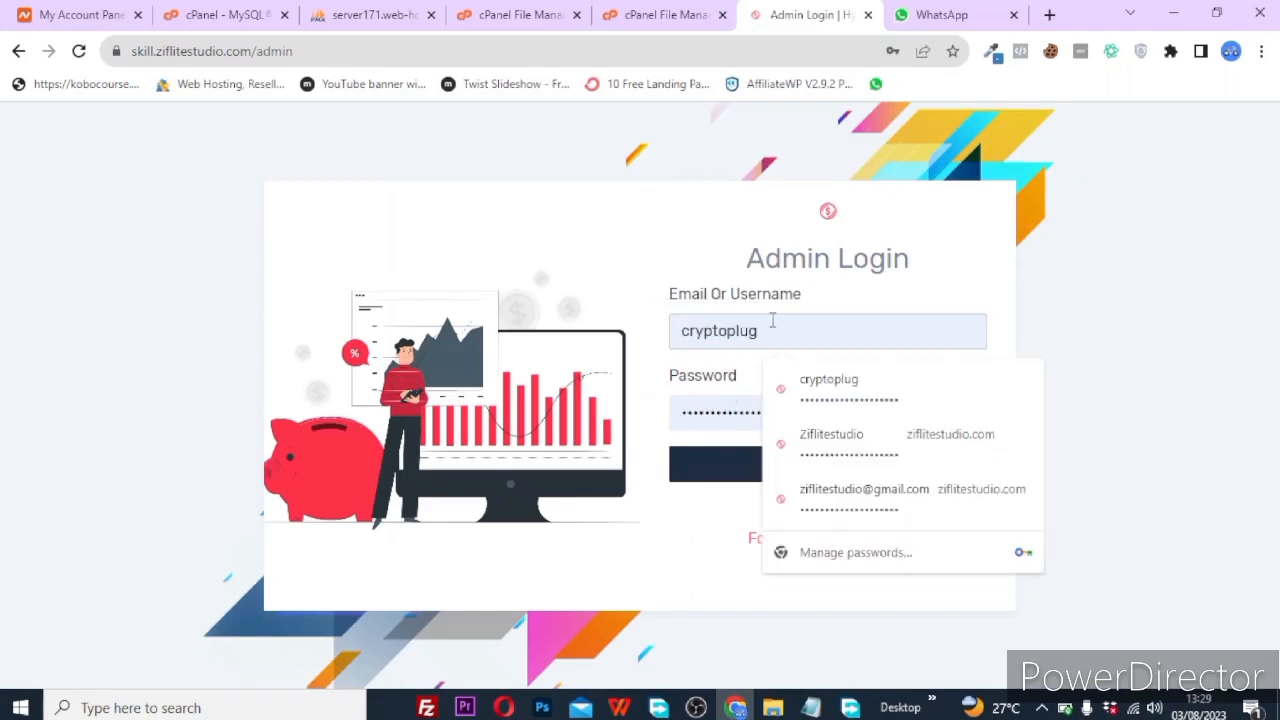
key(ctrl+a)
key(BackSpace)
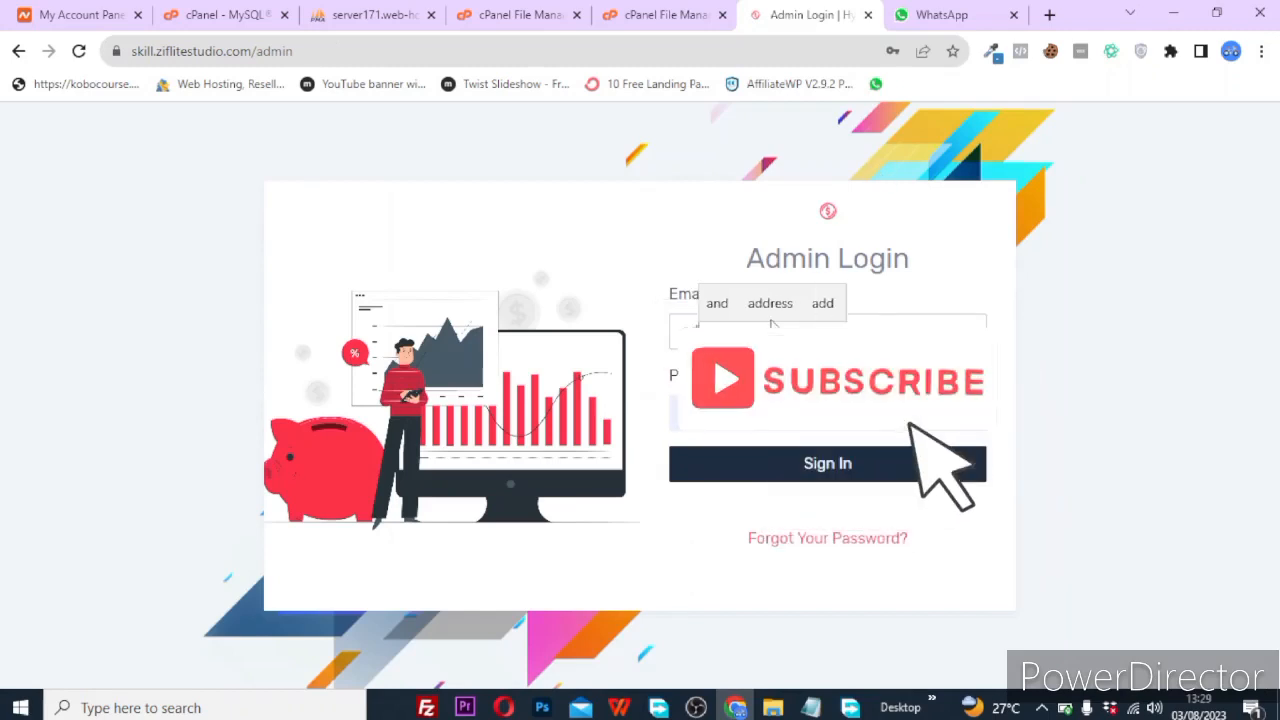
text(admin)
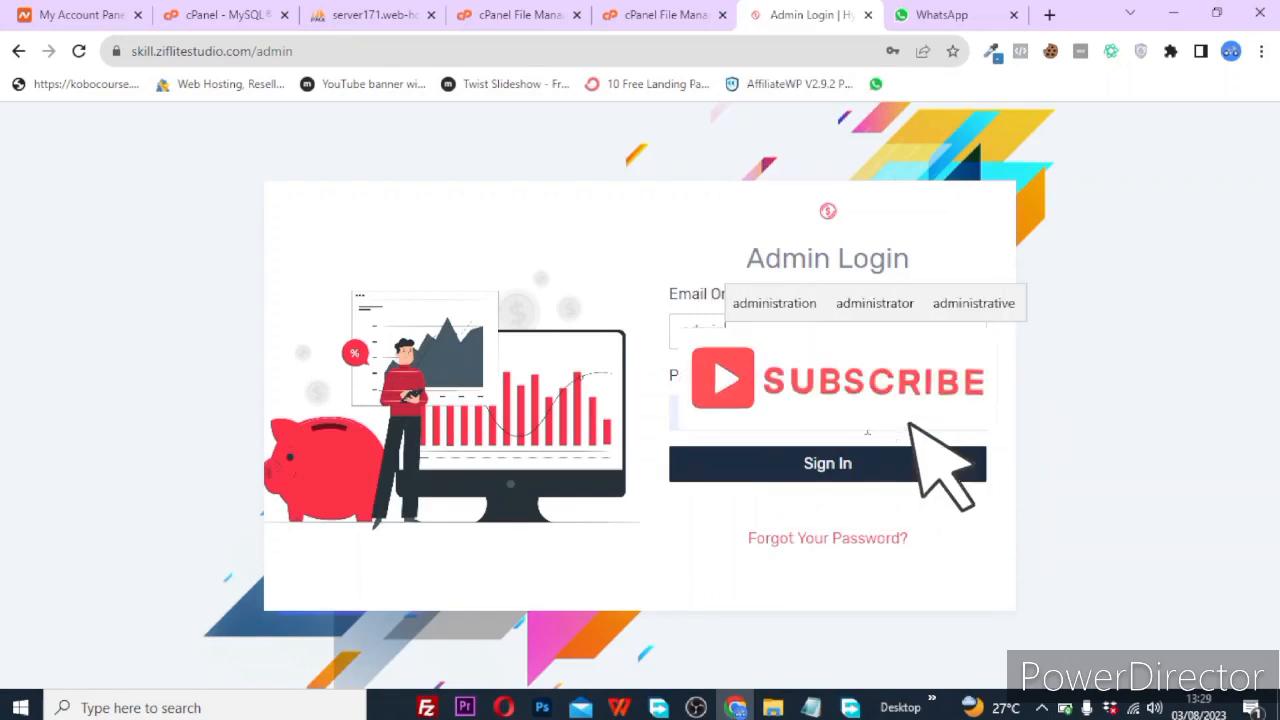
click(868, 430)
key(ctrl+a)
key(BackSpace)
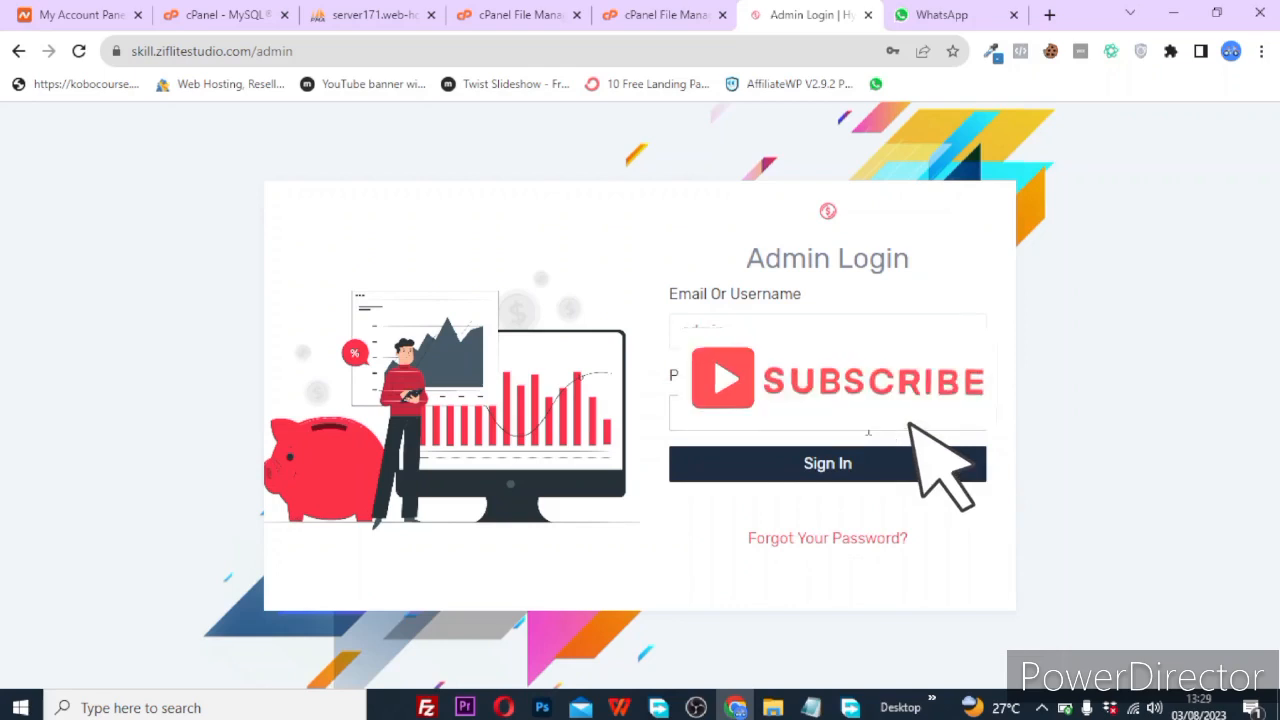
key(Return)
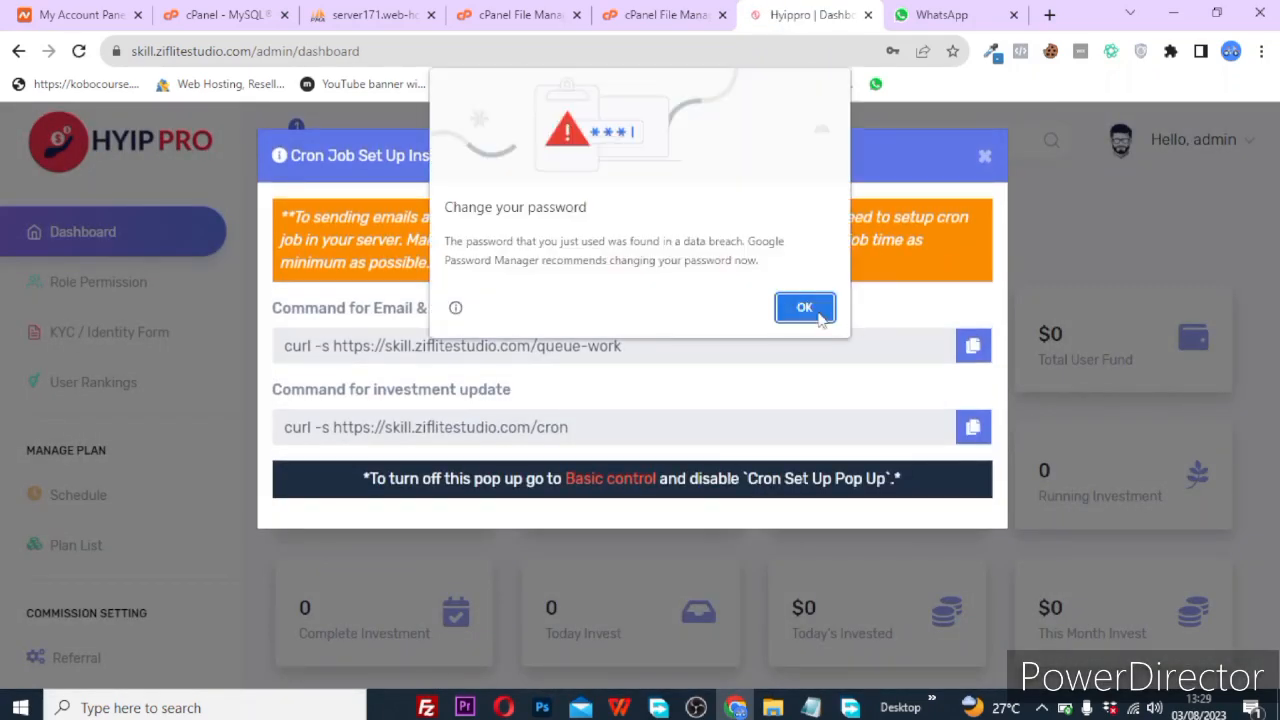
Dismiss the password warning and cron job notice, then review the dashboard's zero-valued statistics.
click(805, 308)
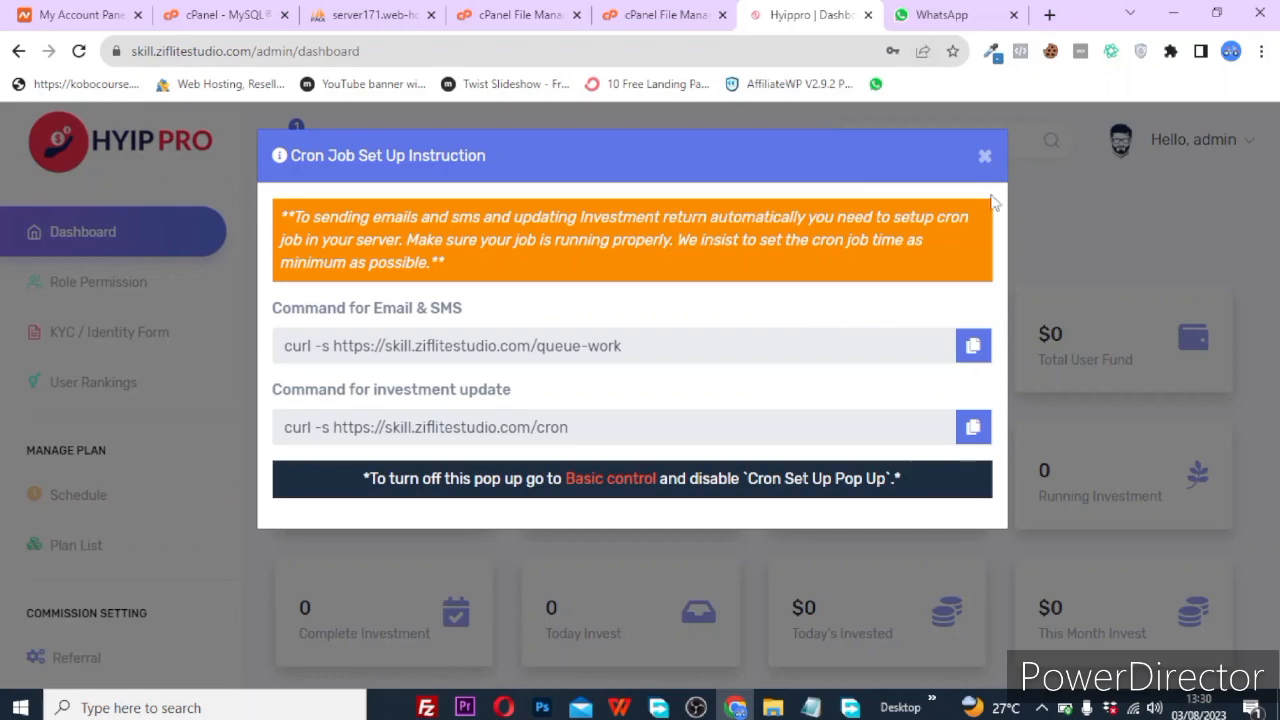
click(985, 158)
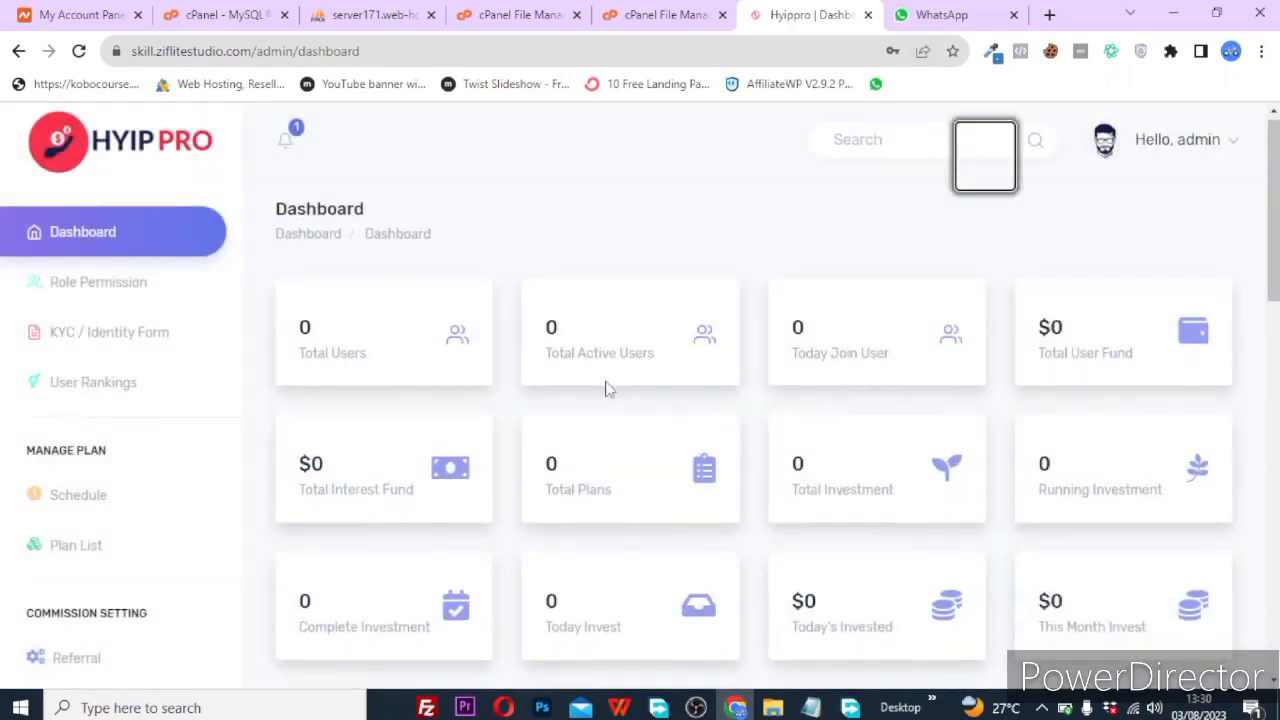
scroll(606, 388, down, 2)
scroll(606, 388, up, 2)
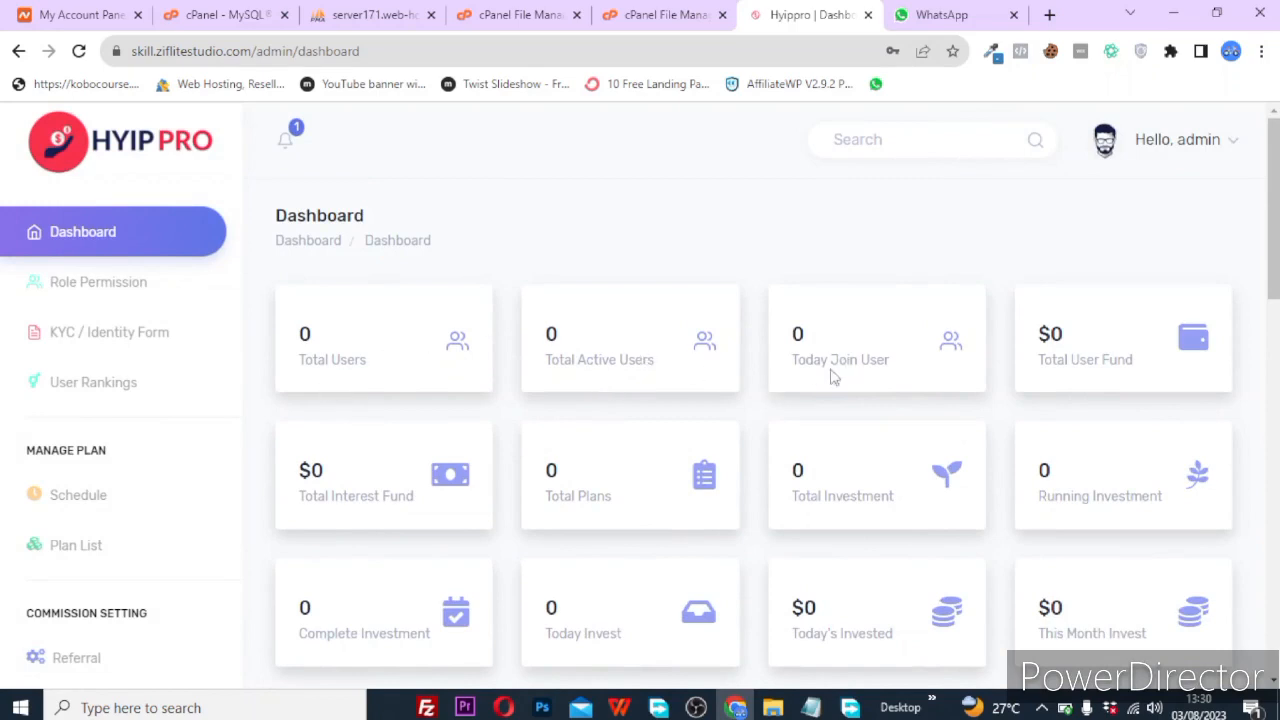
scroll(880, 361, down, 1)
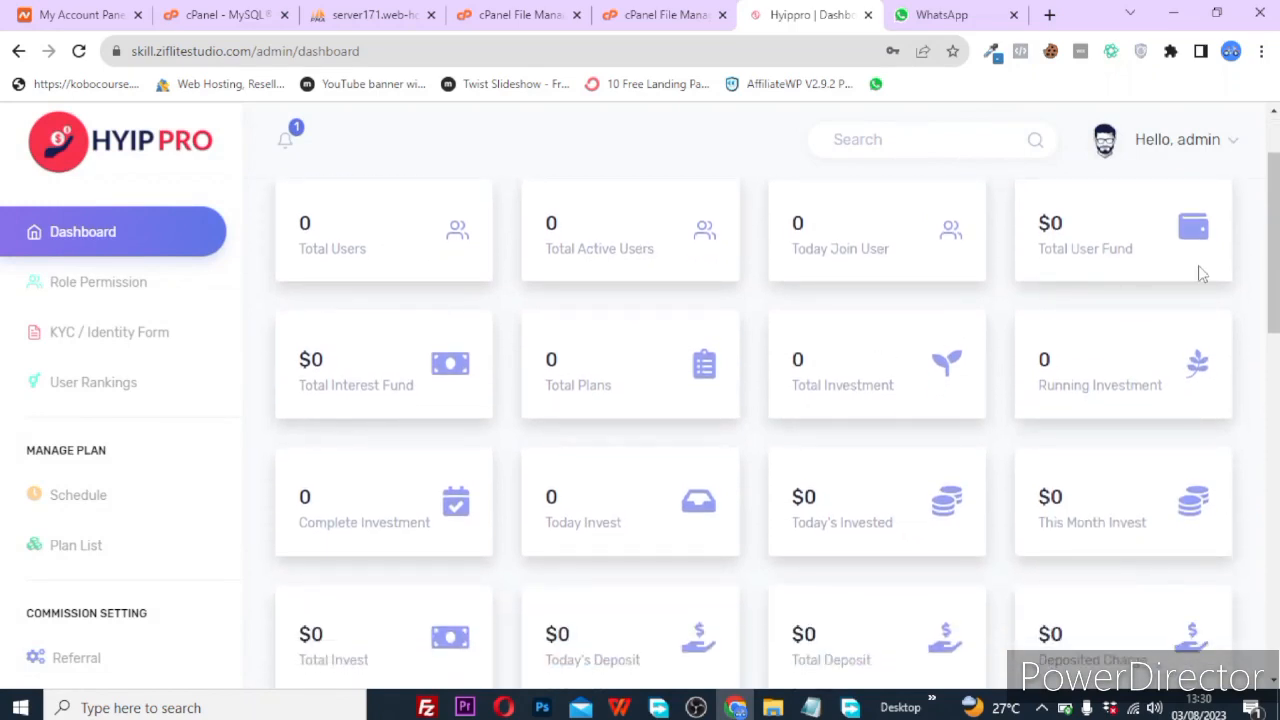
scroll(672, 490, down, 2)
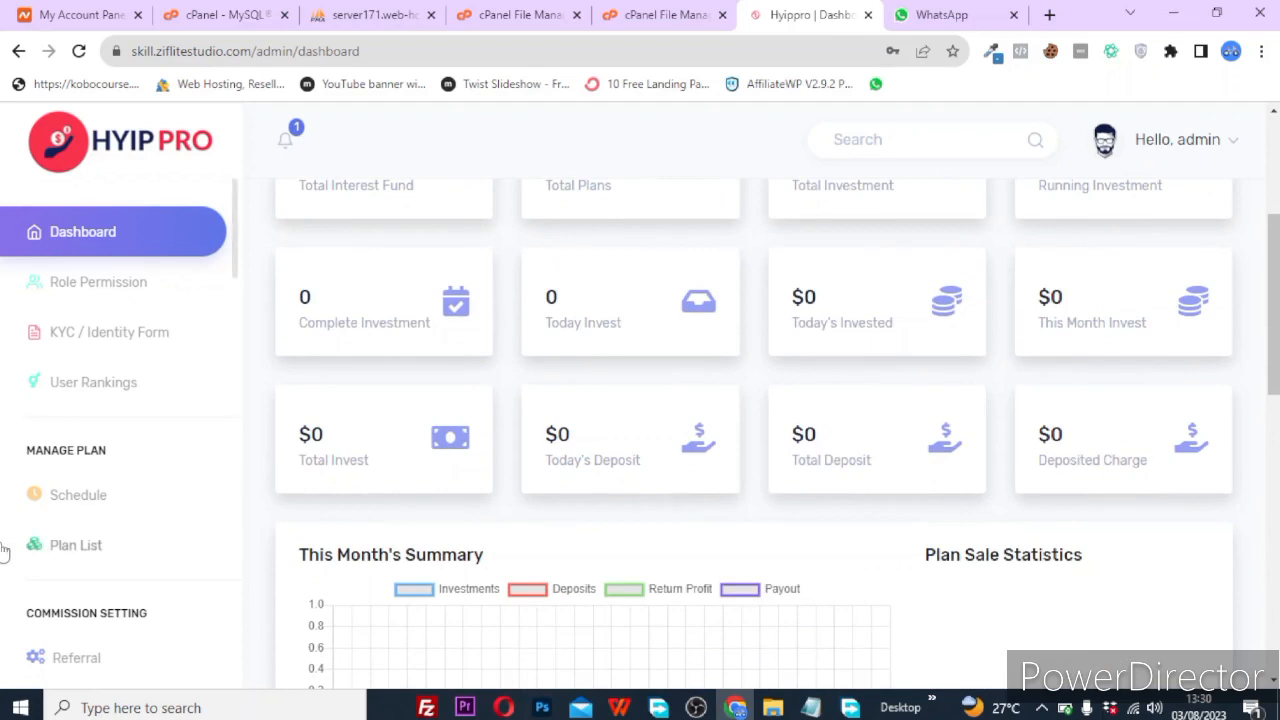
scroll(8, 550, down, 4)
scroll(42, 371, up, 7)
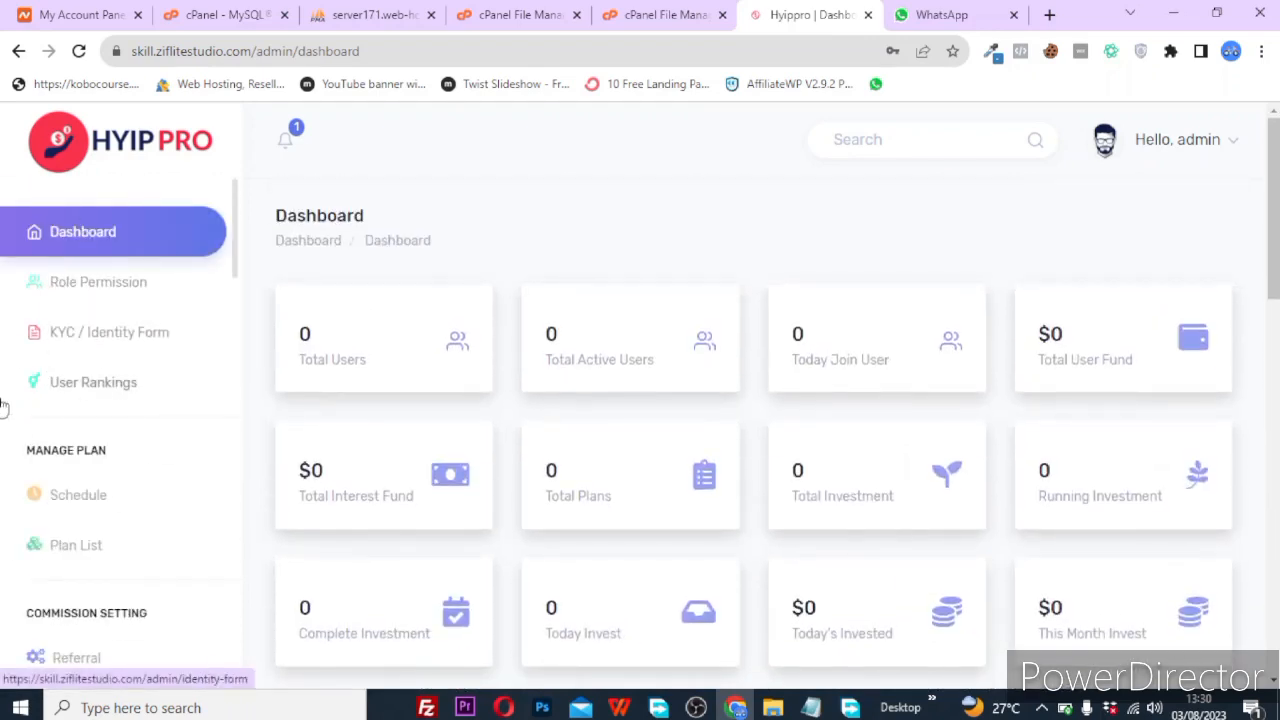
Browse the Role Permission and KYC / Identity Form pages, then open the User Rankings list.
click(110, 287)
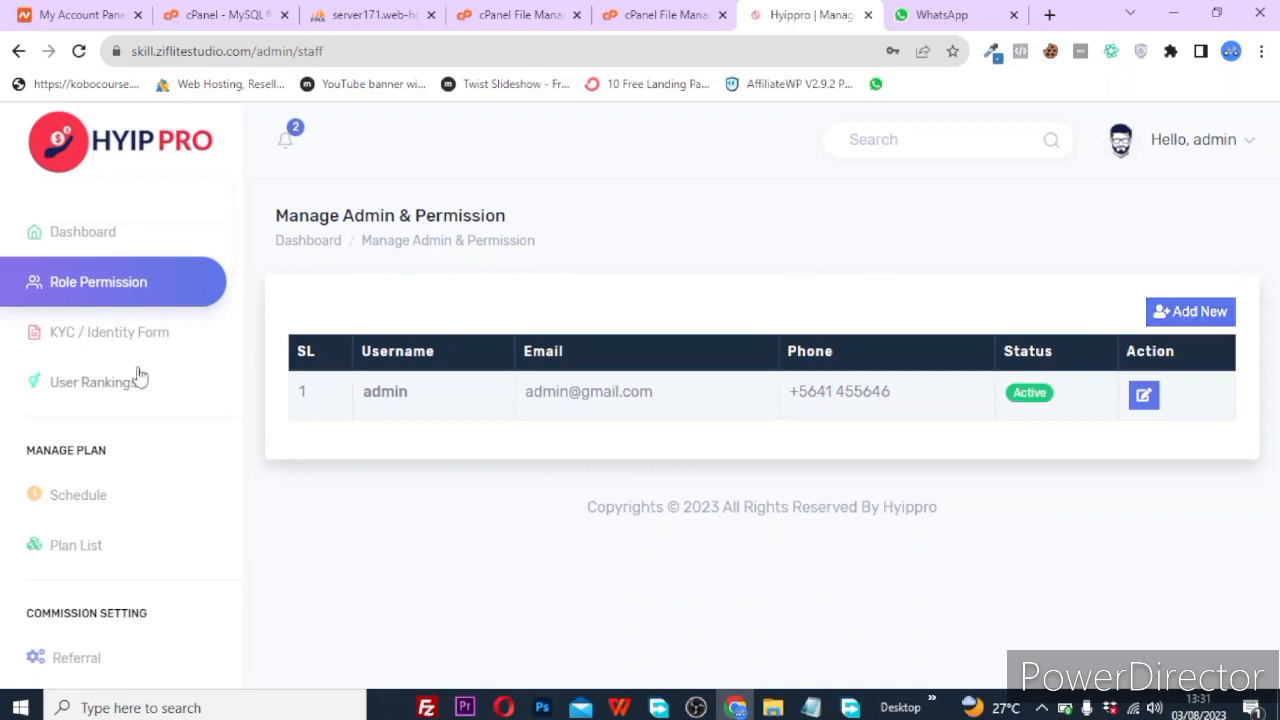
click(119, 340)
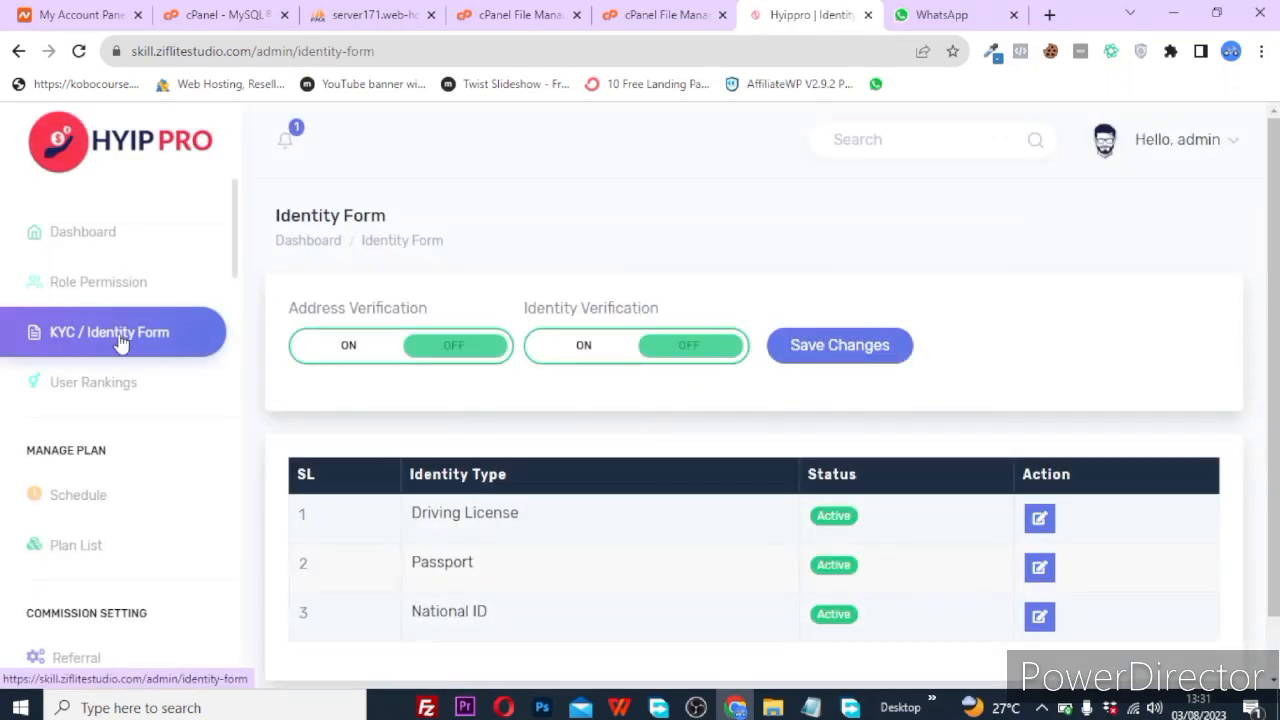
scroll(655, 432, down, 1)
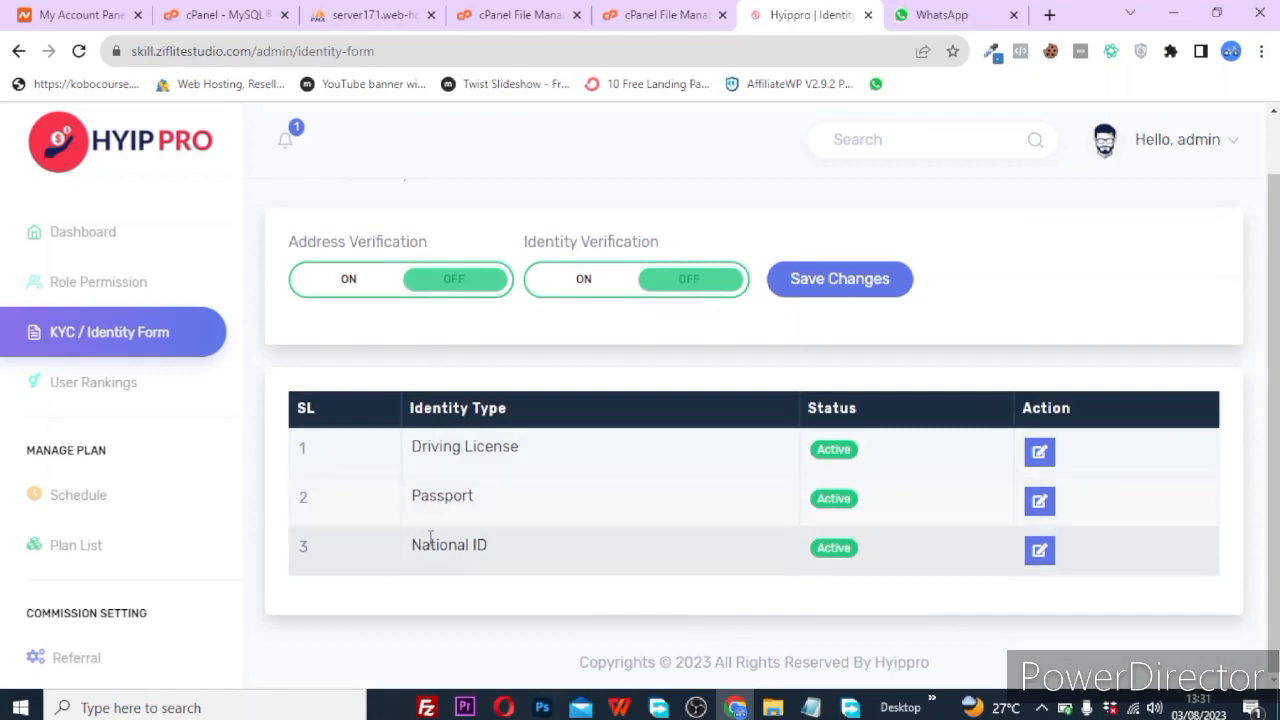
scroll(600, 514, up, 1)
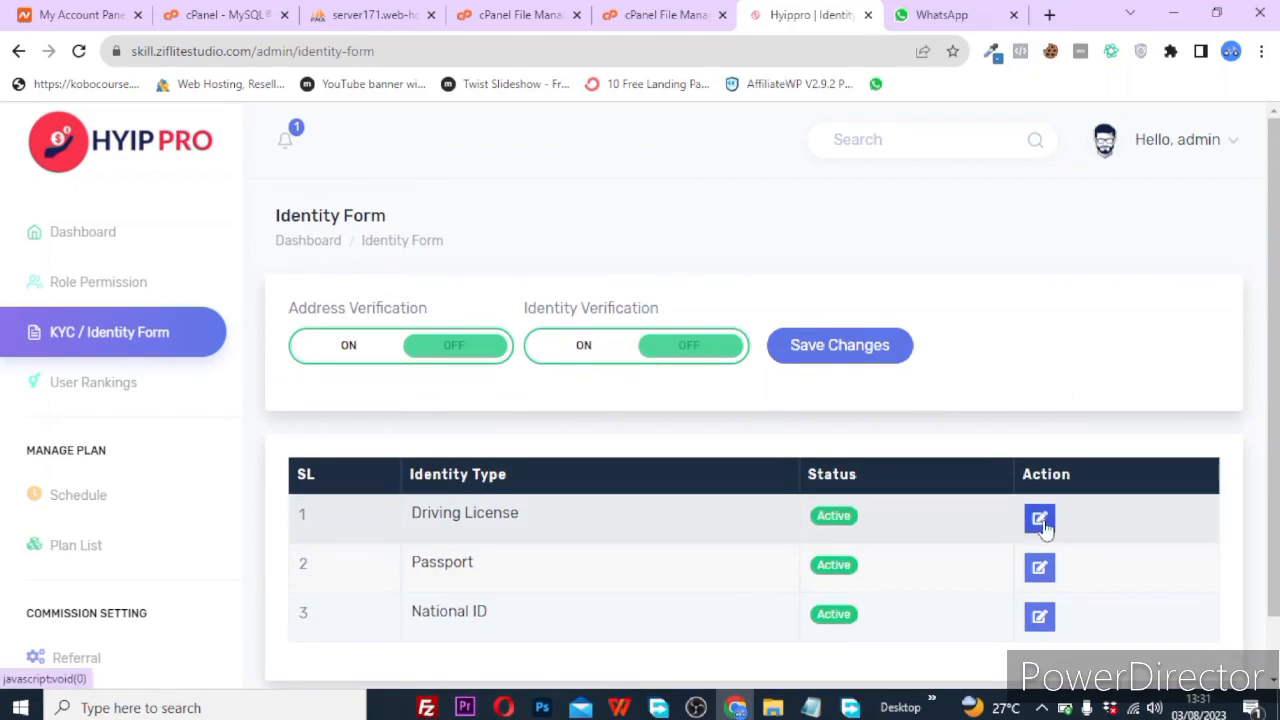
click(120, 390)
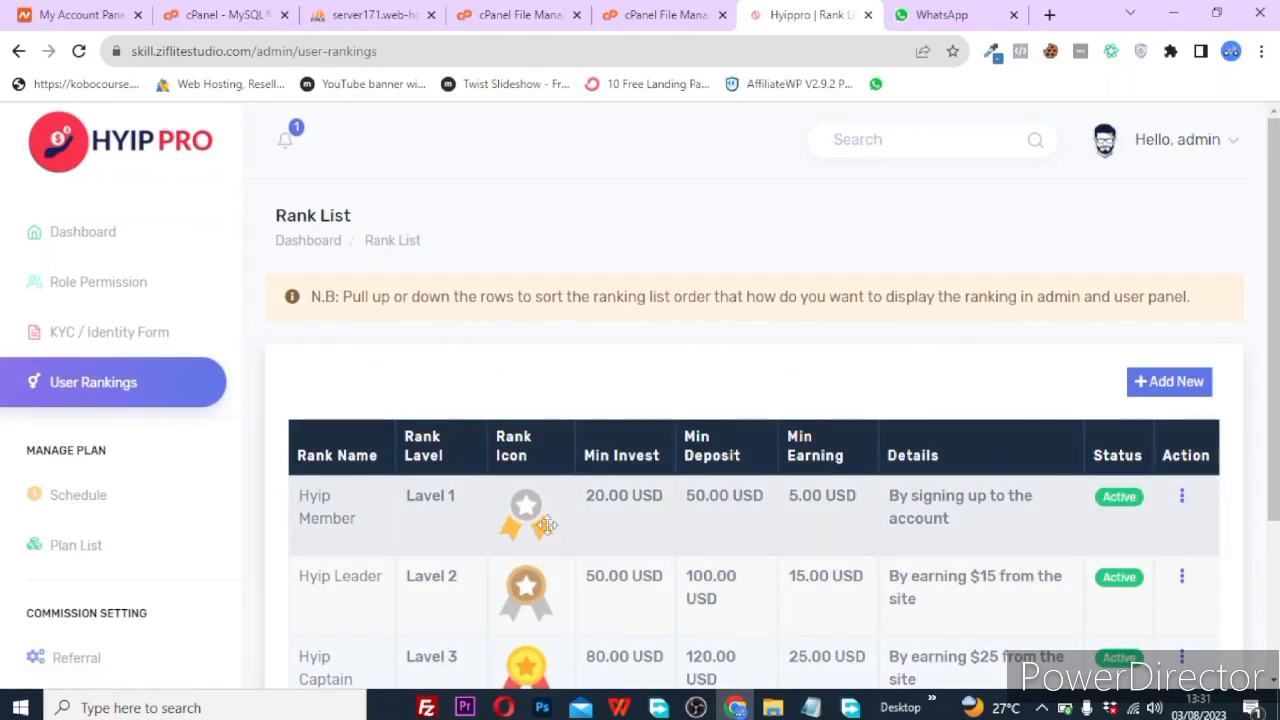
Scroll through the Rank List of Hyip Member, Hyip Leader and Hyip Captain levels.
scroll(545, 525, down, 3)
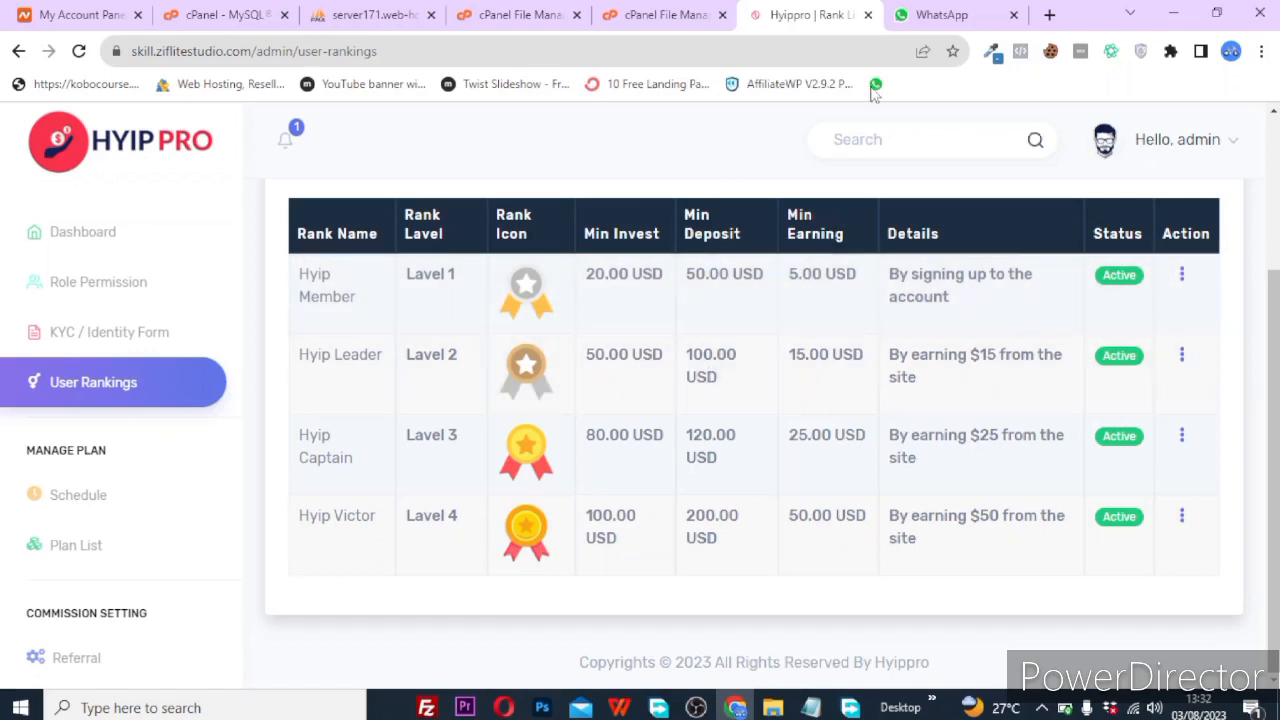
scroll(896, 336, up, 3)
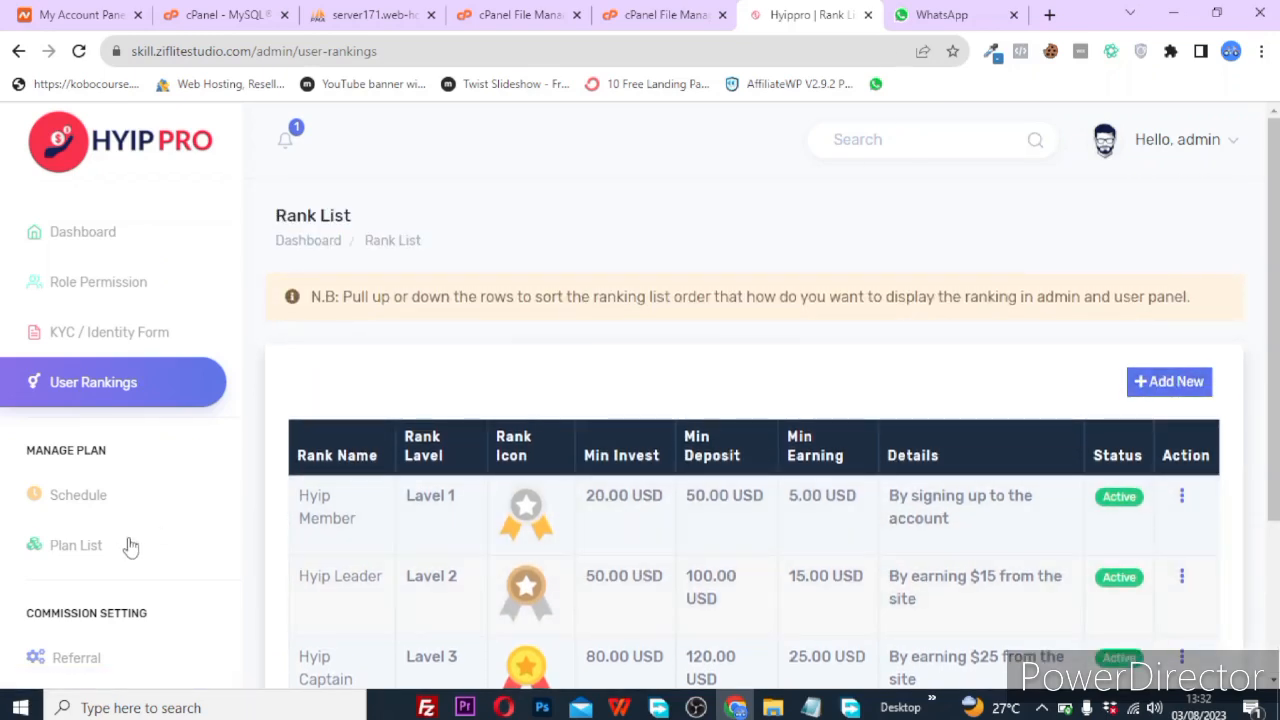
scroll(126, 549, down, 3)
Review the Schedule list of Day through Year durations, expand Content Settings, and open a new tab.
click(86, 343)
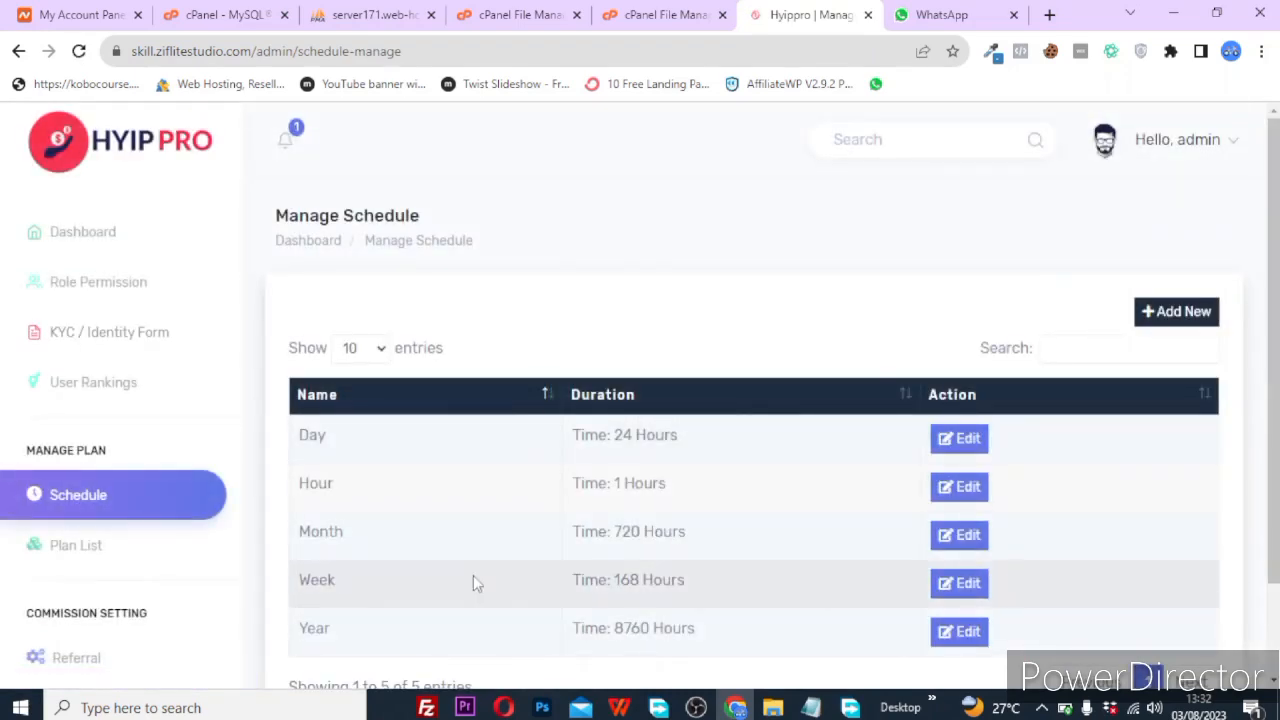
scroll(474, 583, down, 2)
scroll(538, 484, up, 2)
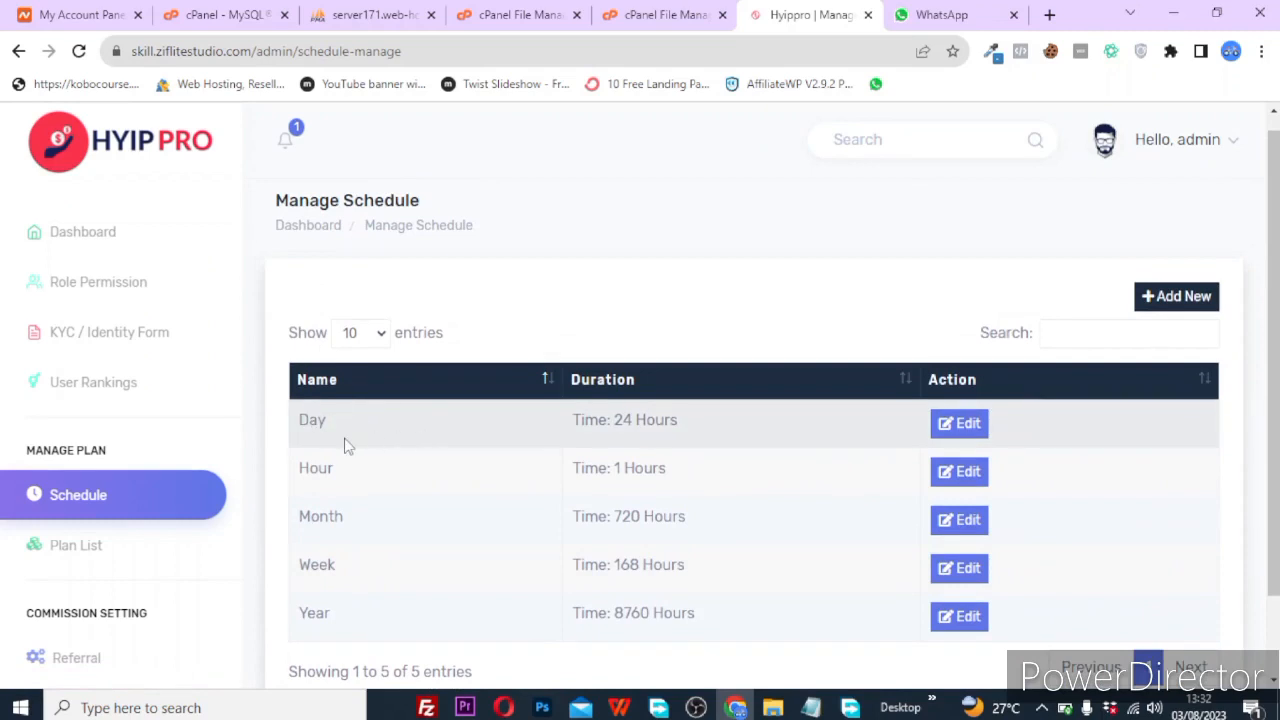
scroll(405, 626, down, 2)
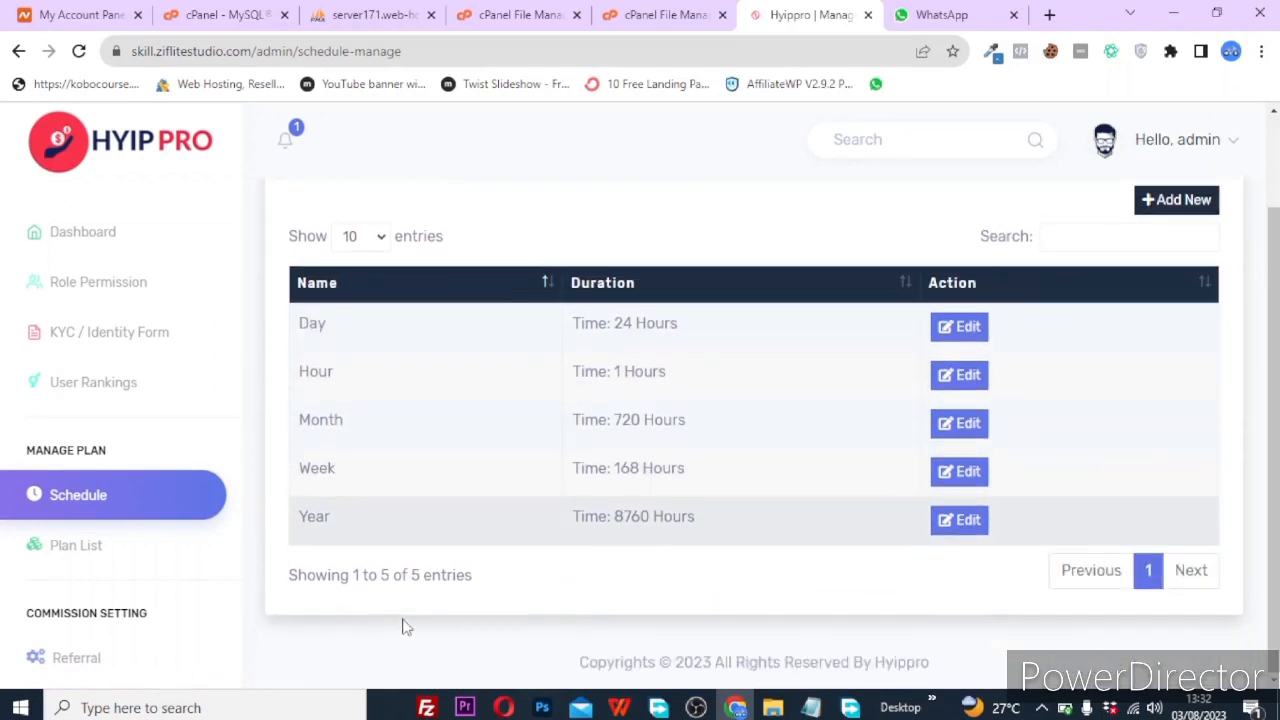
scroll(46, 570, down, 3)
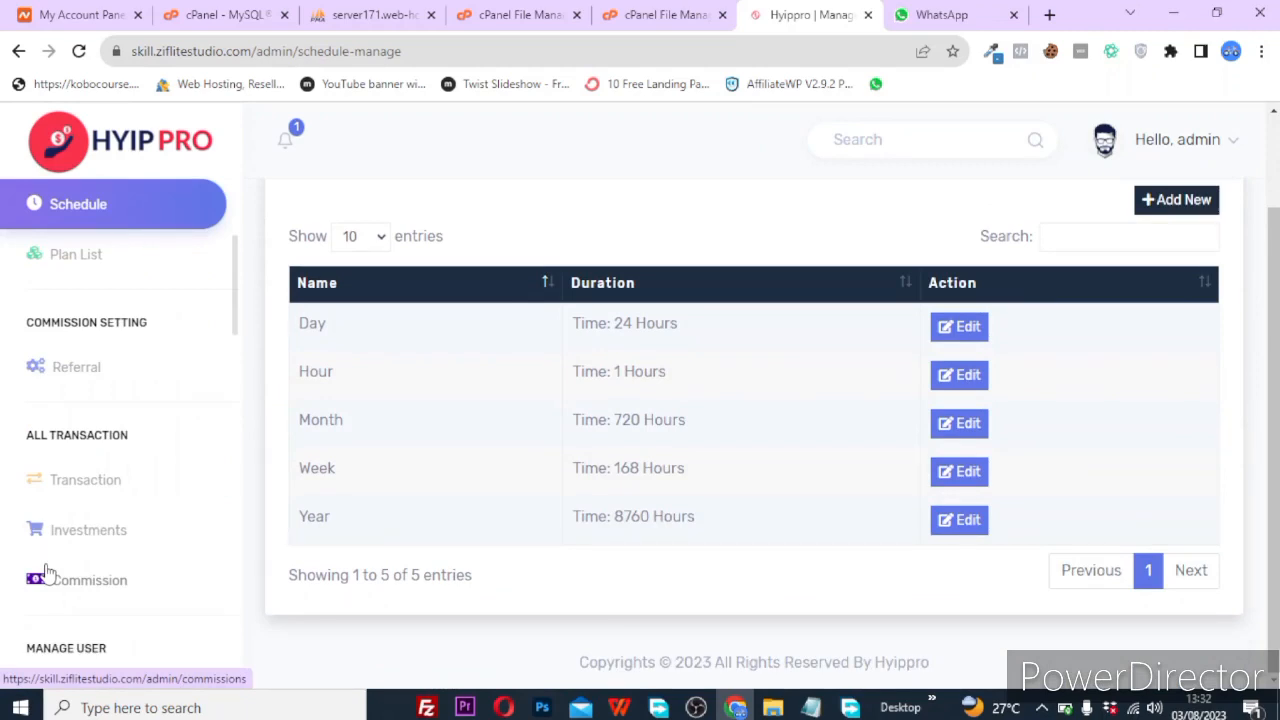
scroll(46, 570, down, 4)
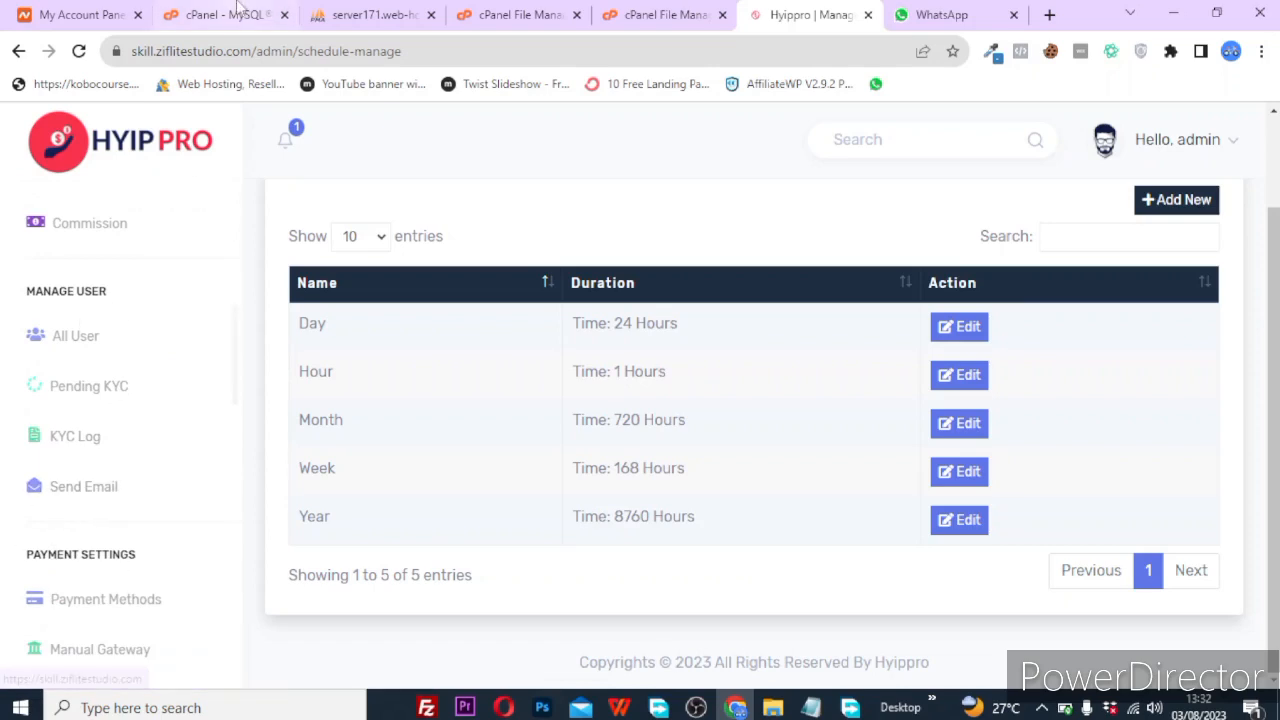
scroll(183, 343, down, 3)
scroll(86, 575, down, 12)
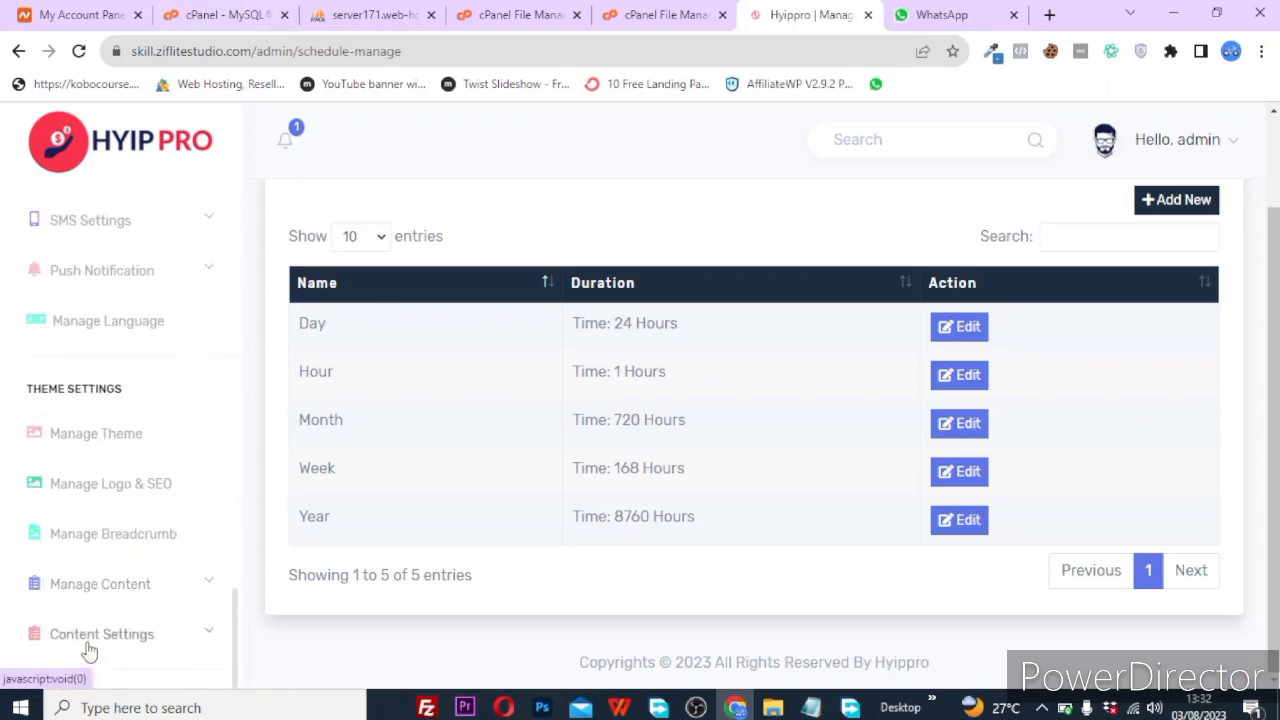
click(84, 640)
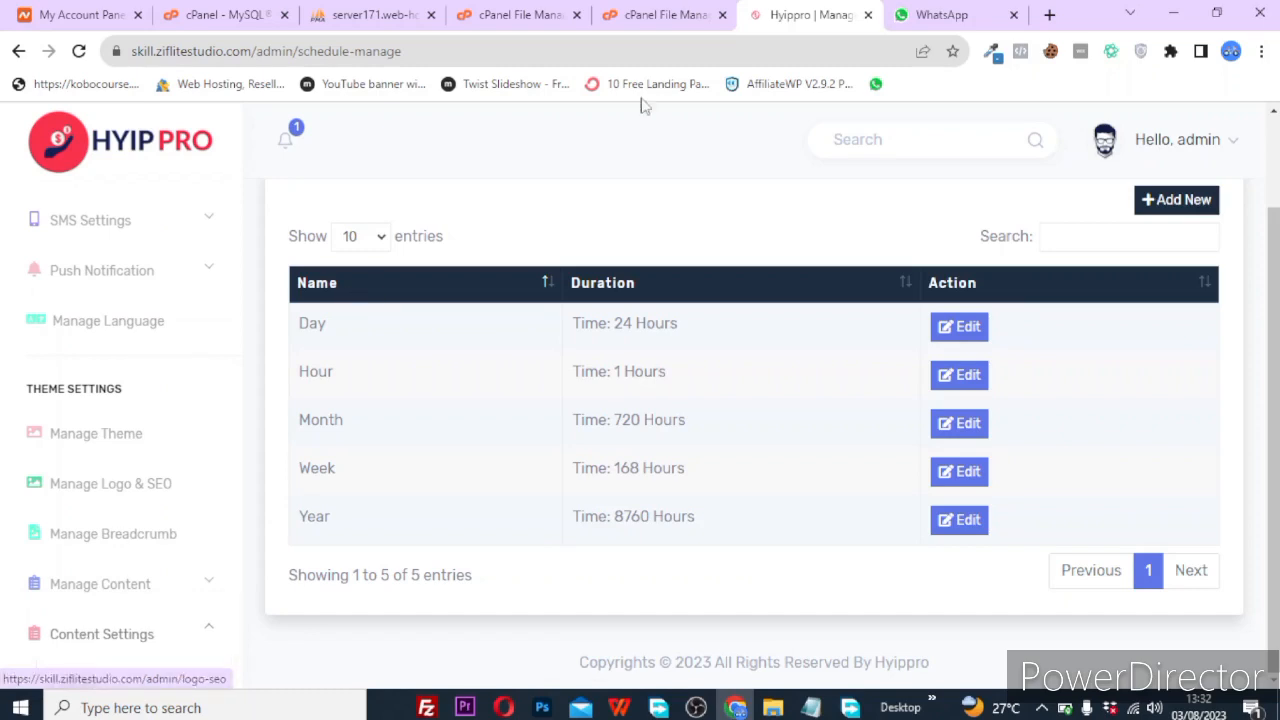
click(1049, 14)
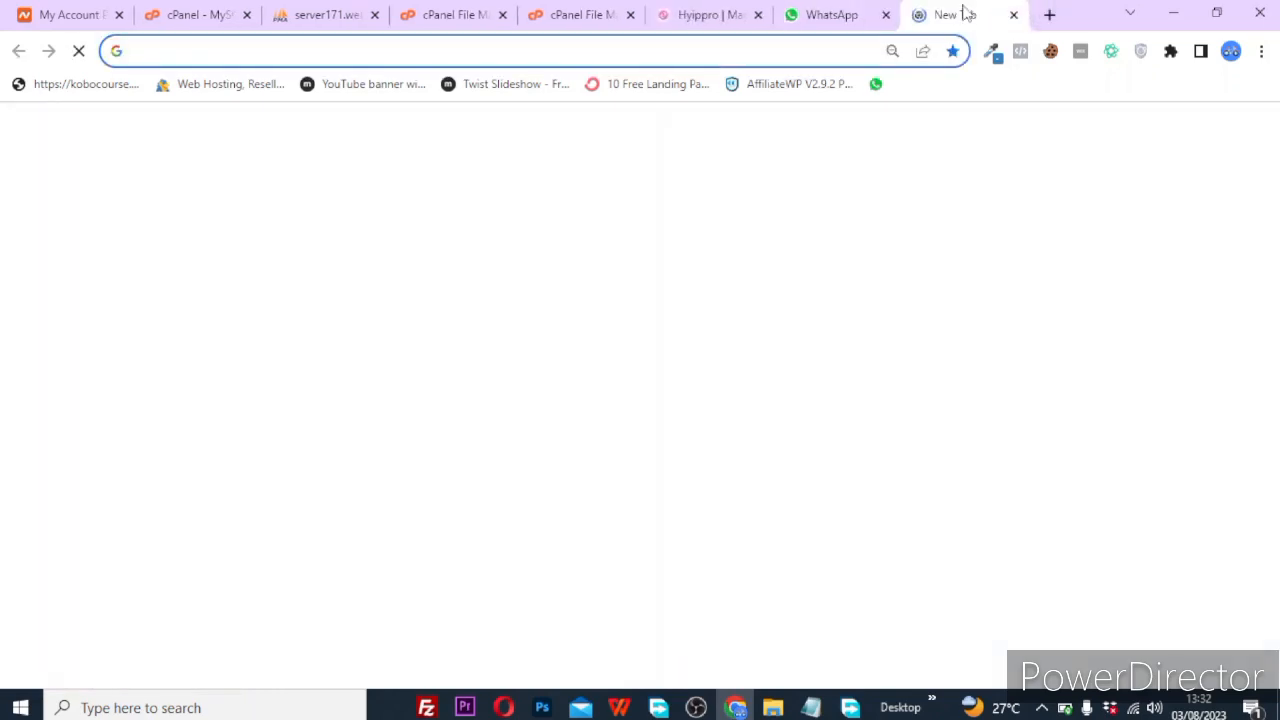
Load the skill.ziflitestudio.com homepage in the new tab.
drag(966, 11, 837, 9)
text(z)
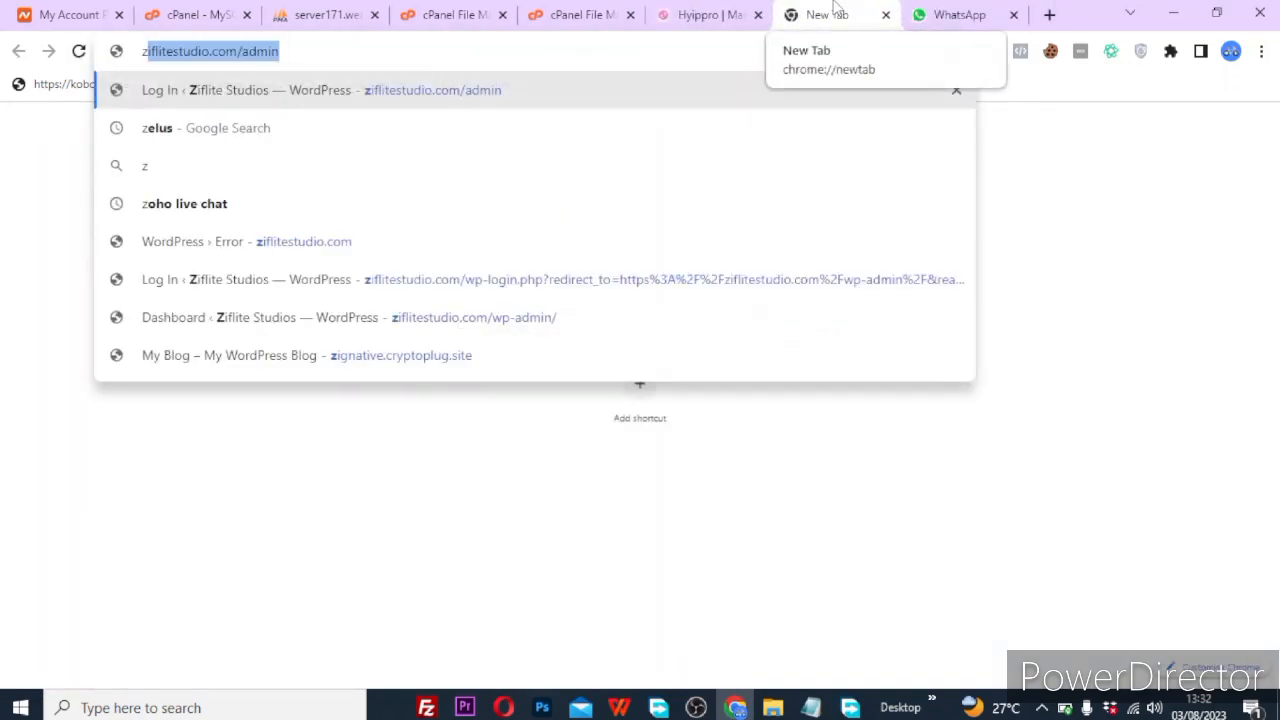
key(BackSpace)
key(BackSpace)
text(s)
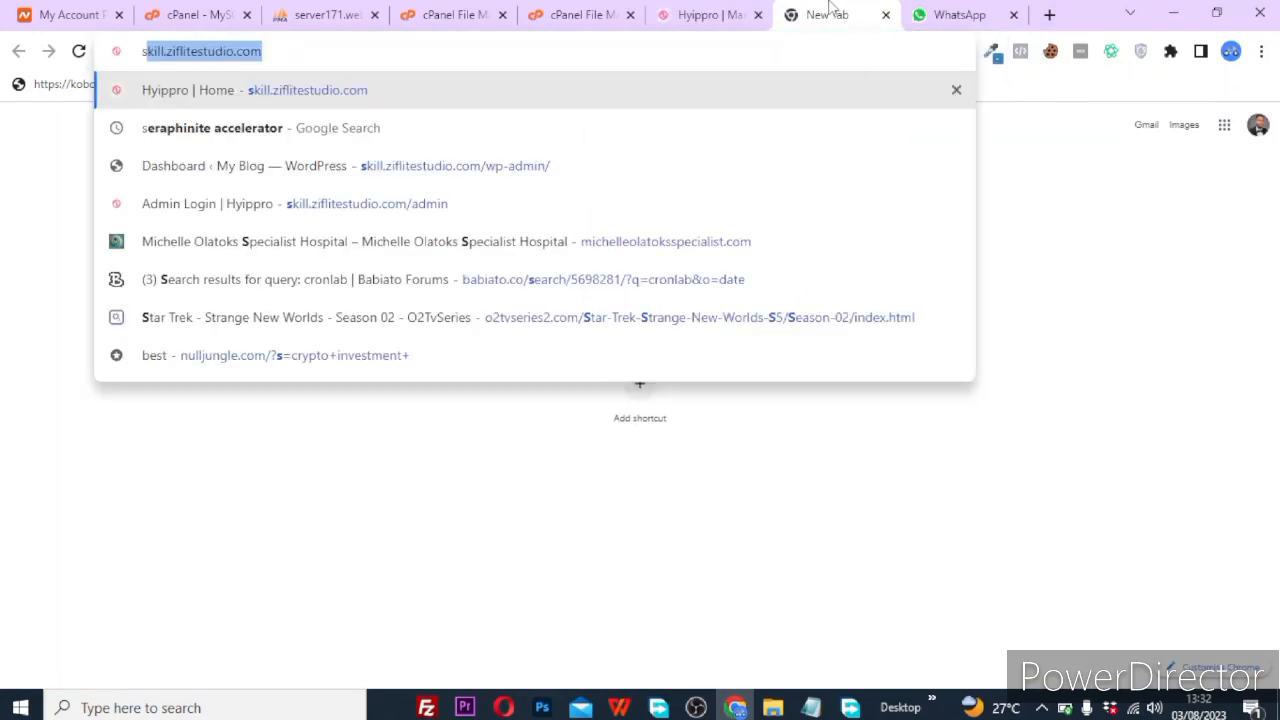
key(Return)
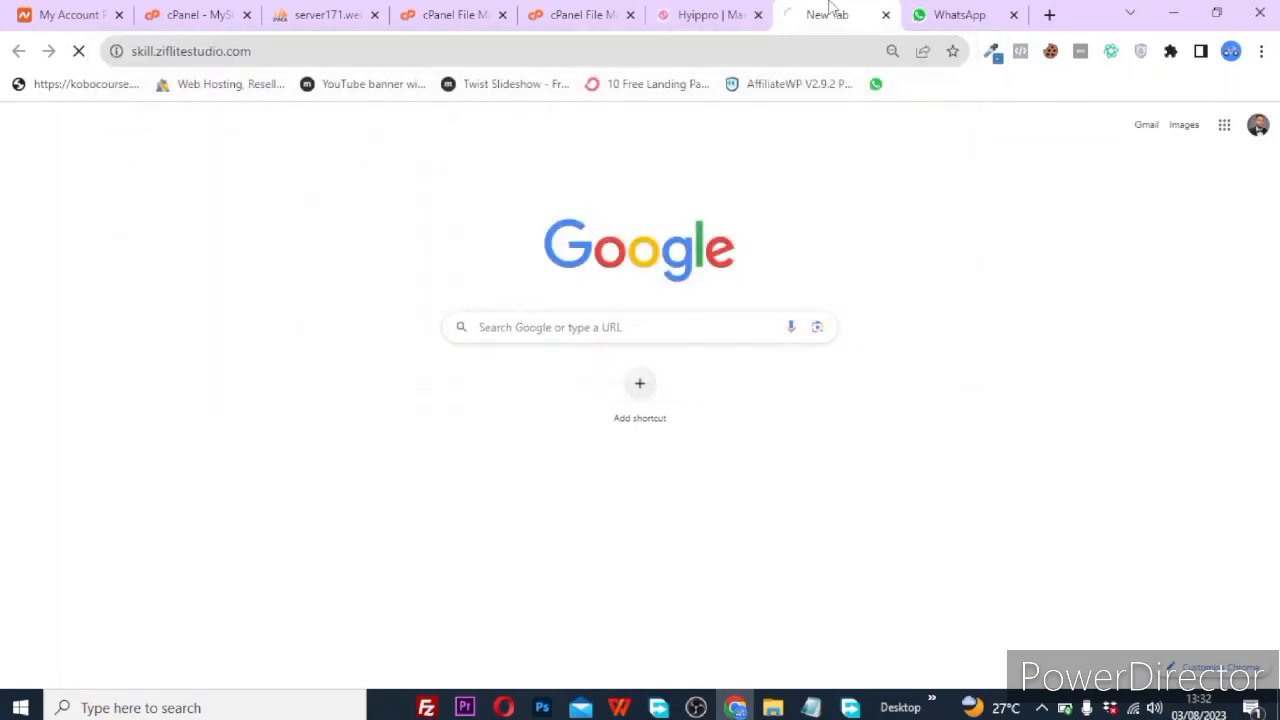
Expand Content Settings in the admin panel and open the Feature content list.
click(745, 12)
scroll(100, 400, down, 2)
click(116, 435)
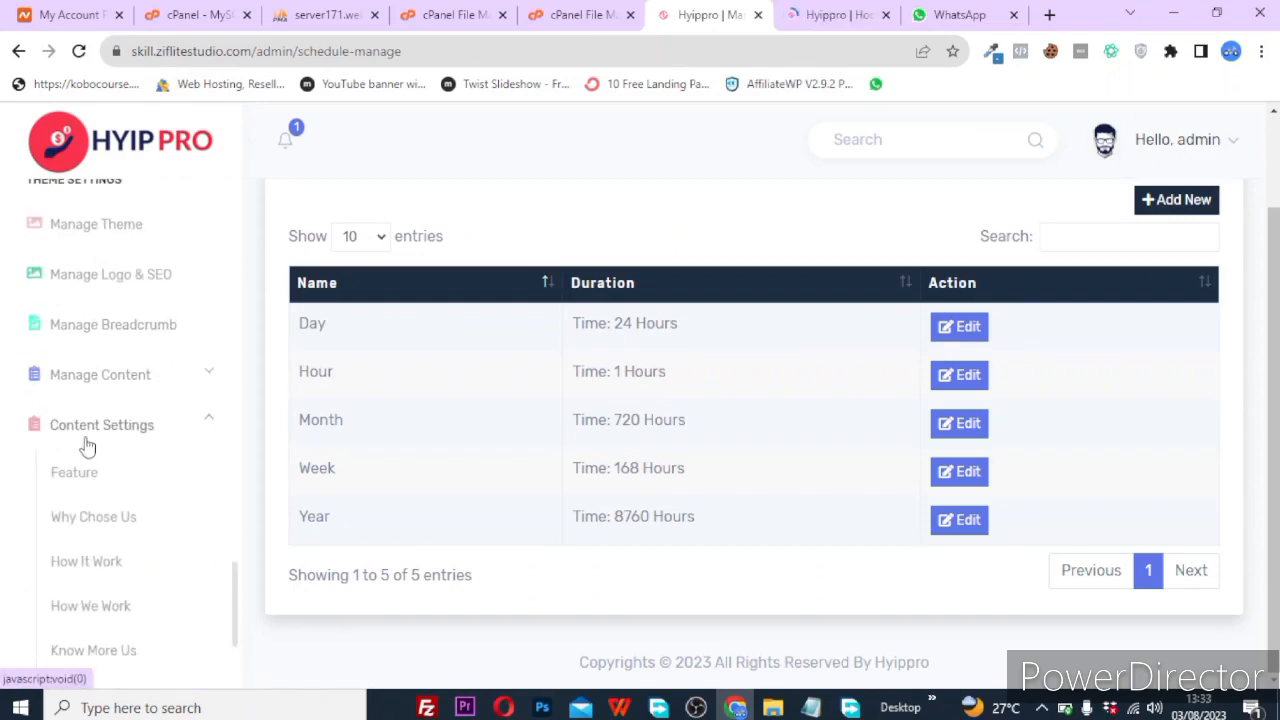
scroll(130, 424, down, 2)
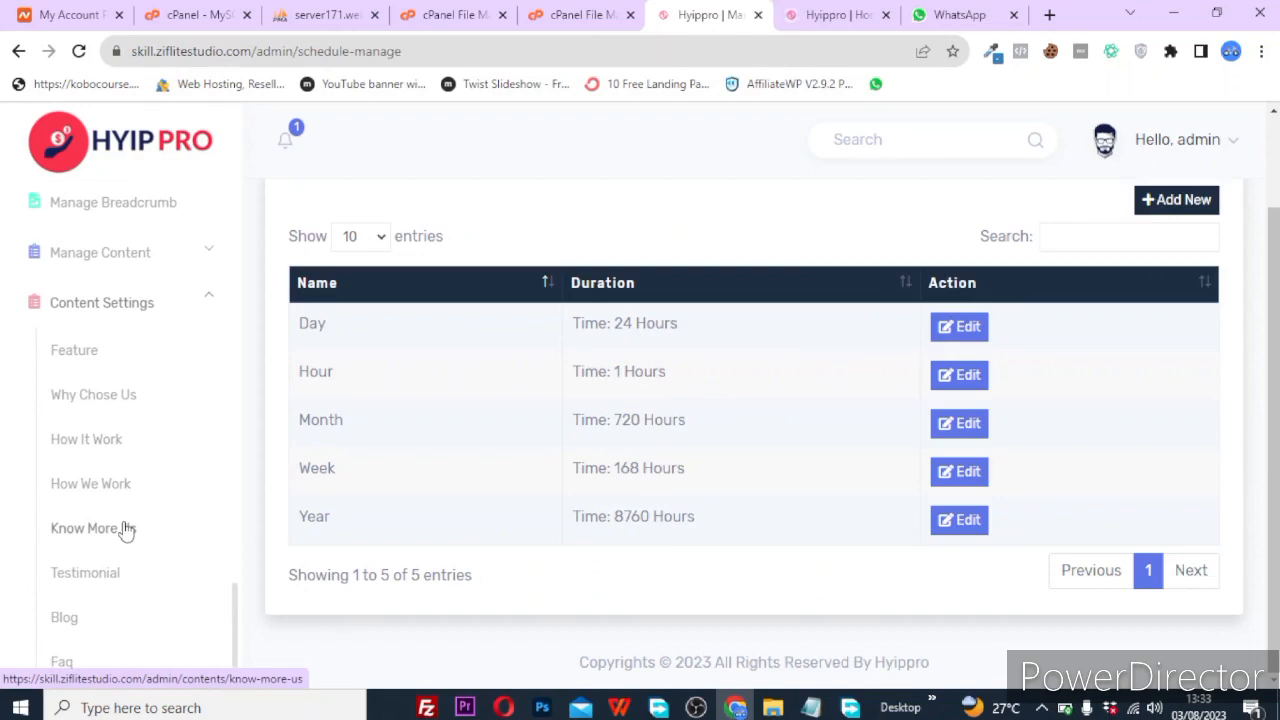
scroll(125, 530, down, 2)
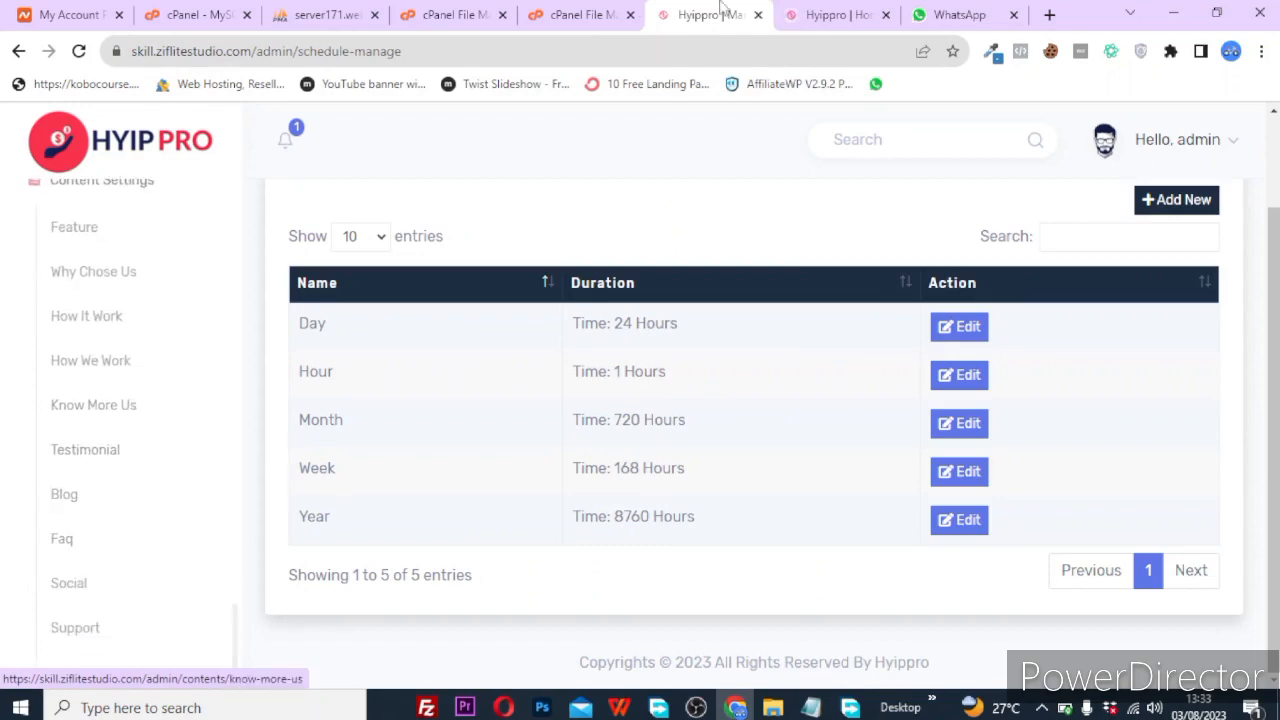
click(828, 14)
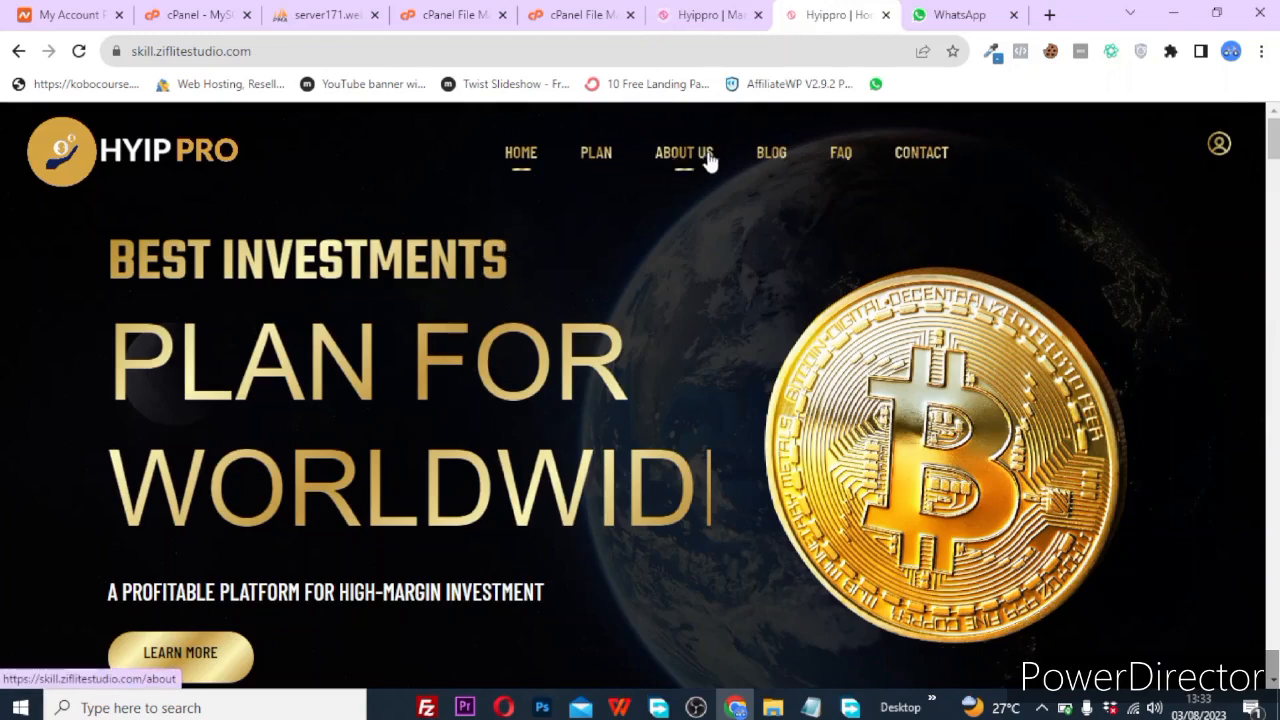
click(668, 10)
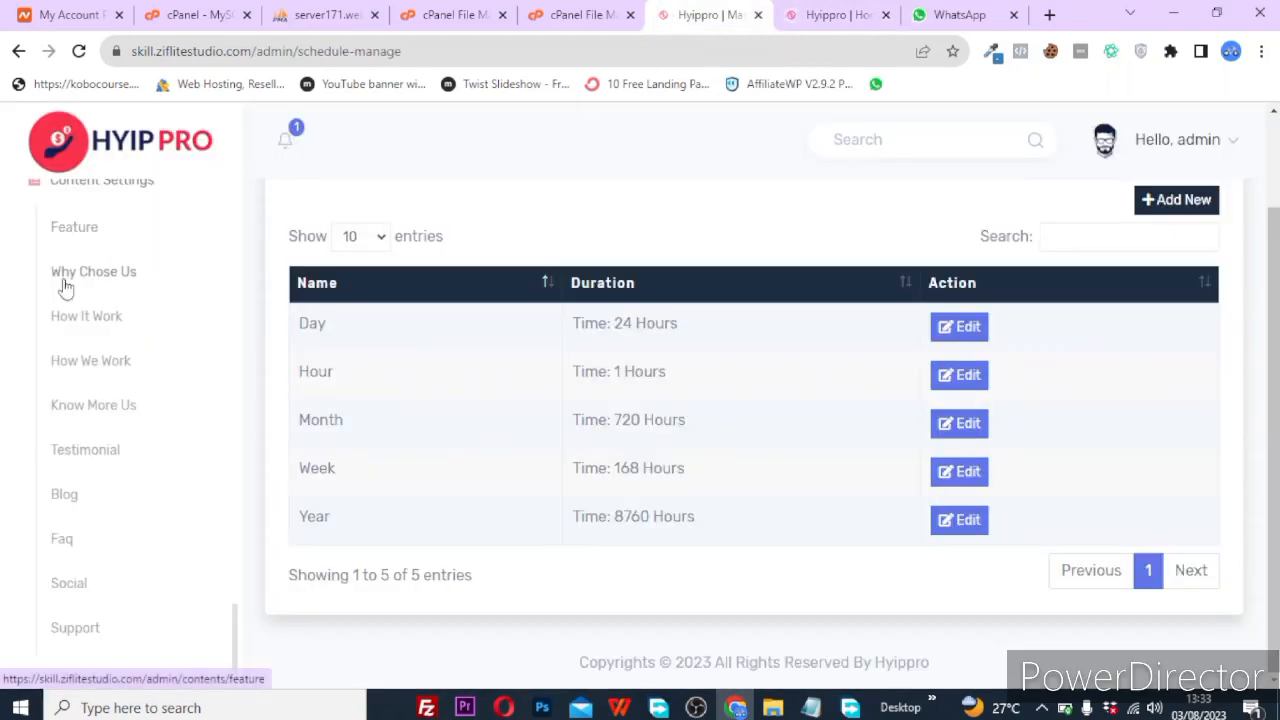
scroll(56, 290, up, 2)
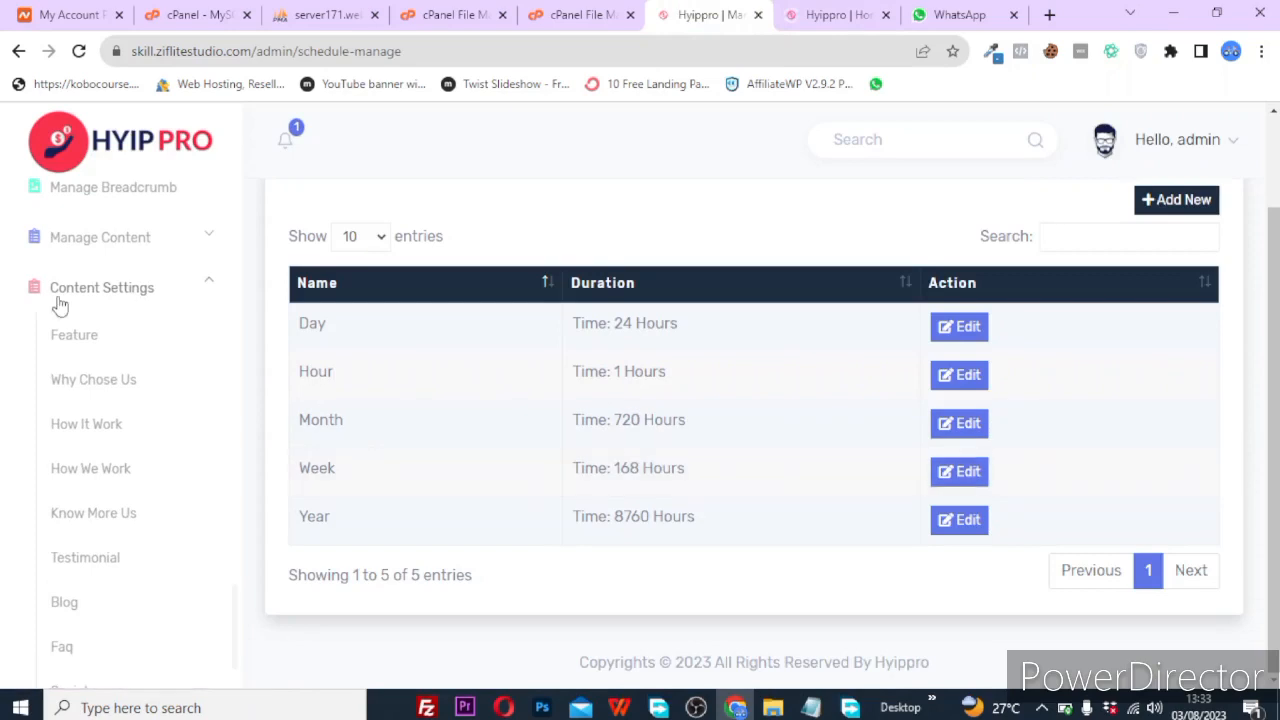
click(70, 339)
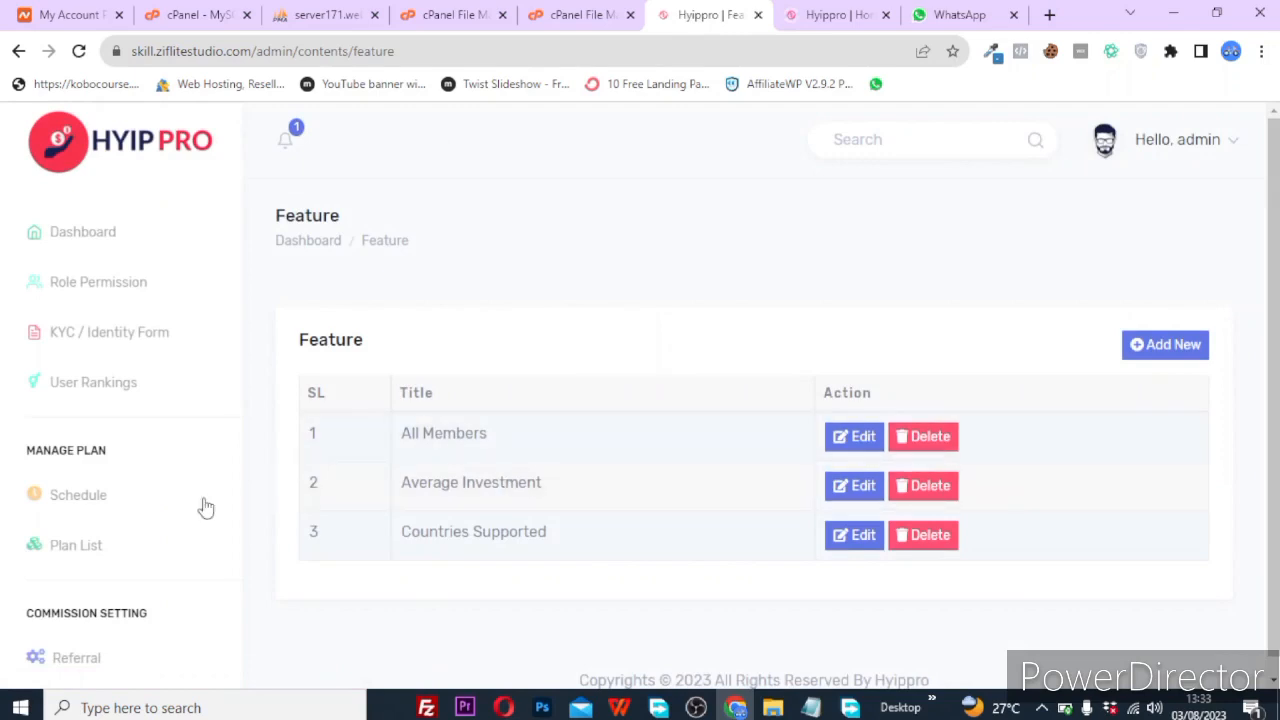
scroll(137, 540, down, 3)
scroll(137, 540, down, 15)
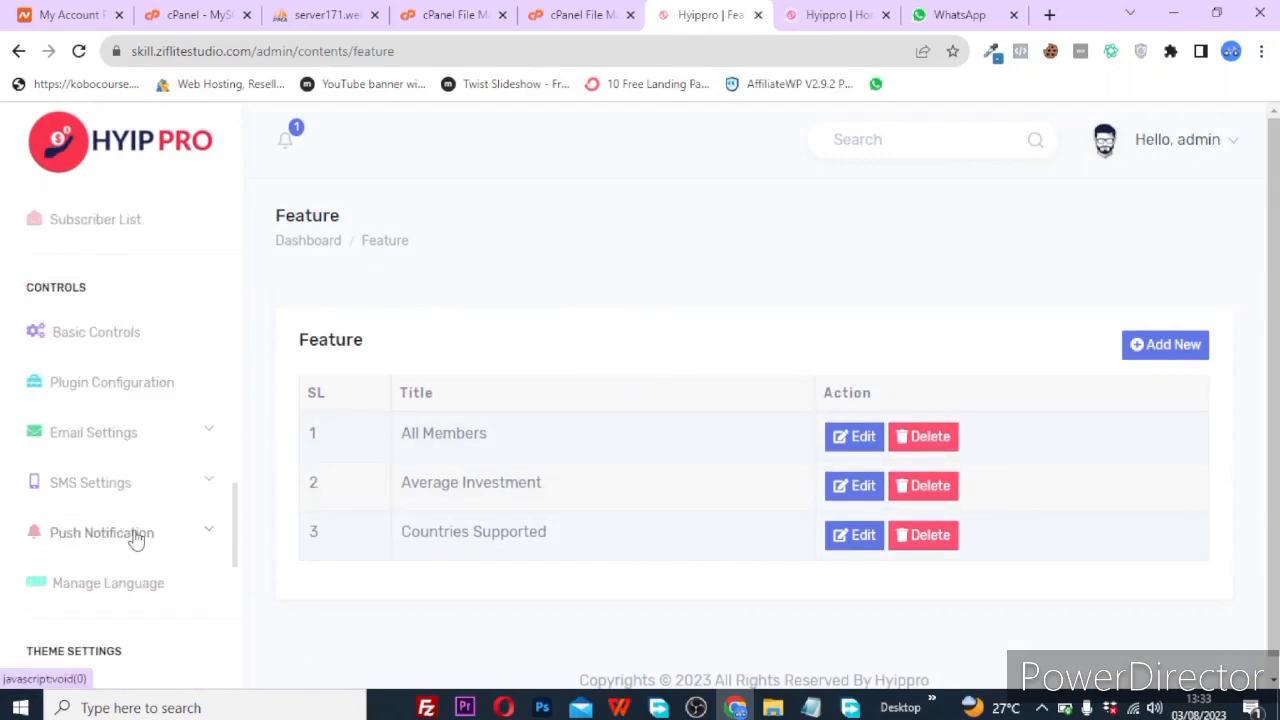
scroll(137, 540, down, 2)
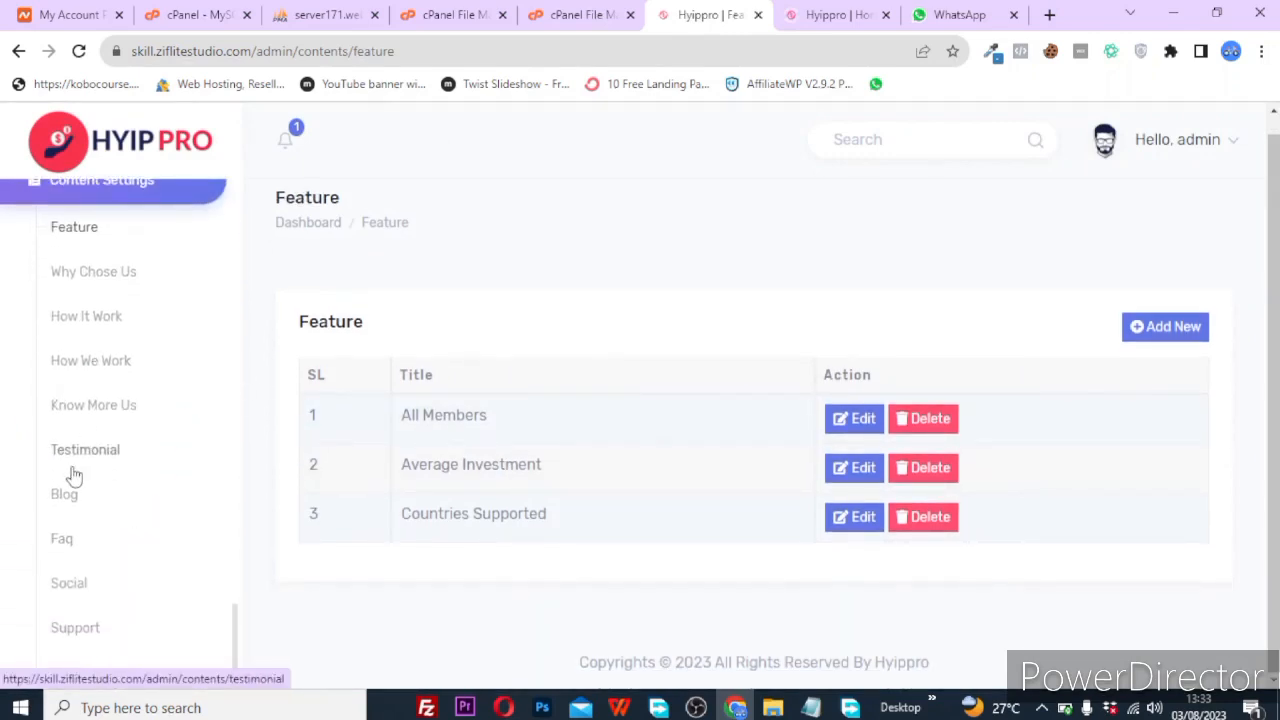
Compare the Feature entries with the homepage before returning to the admin Feature page.
click(838, 14)
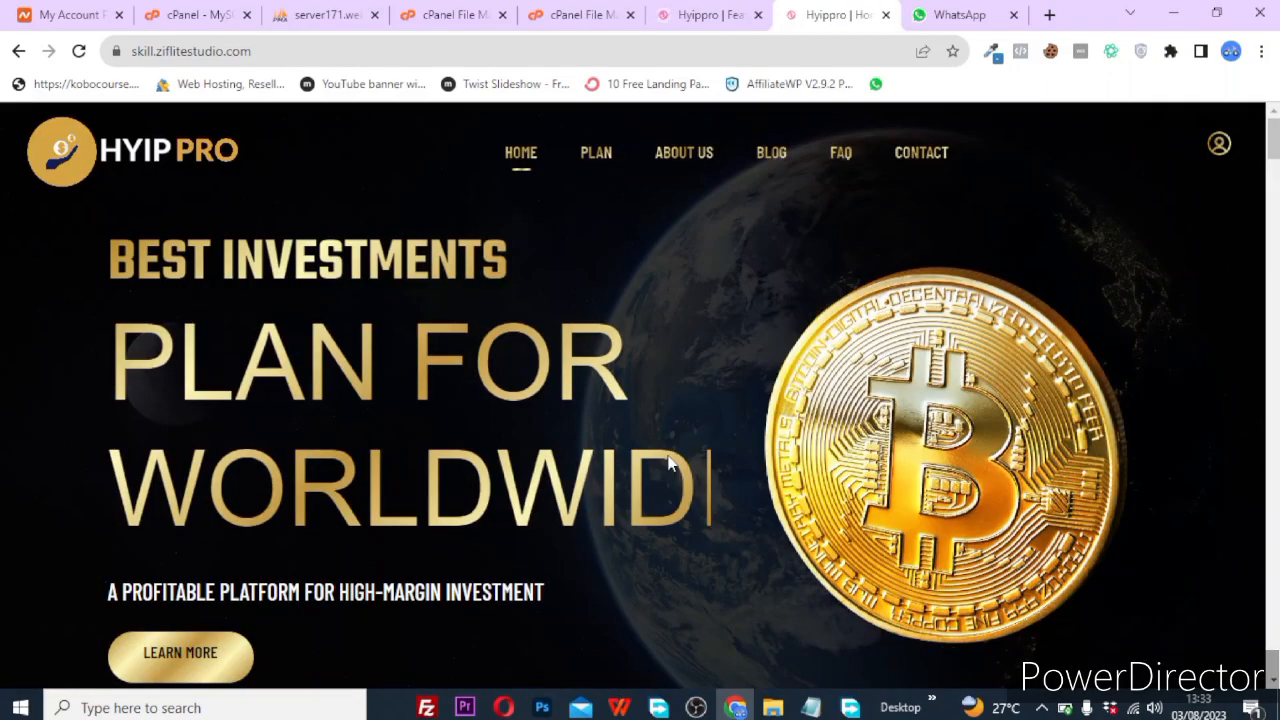
scroll(670, 462, down, 10)
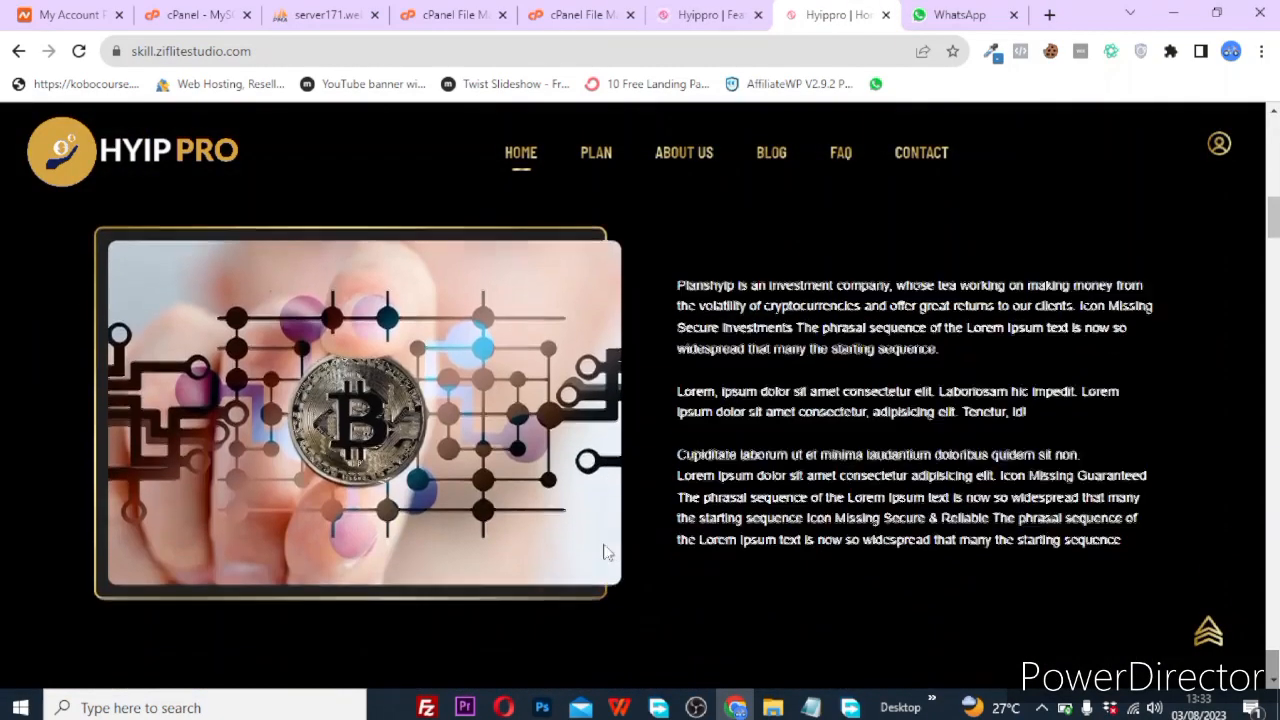
scroll(604, 552, down, 5)
scroll(606, 535, down, 2)
click(683, 10)
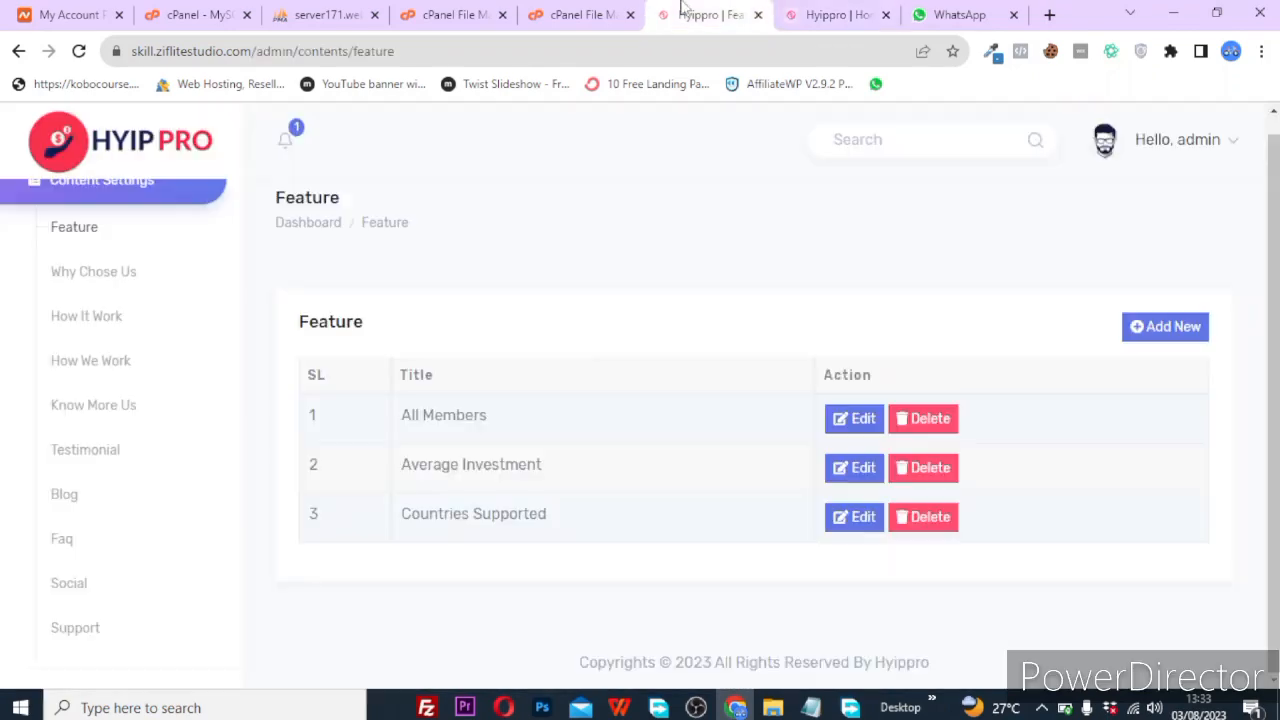
Open the Why Chose Us list, compare it with the homepage, and edit Expert Management.
click(97, 286)
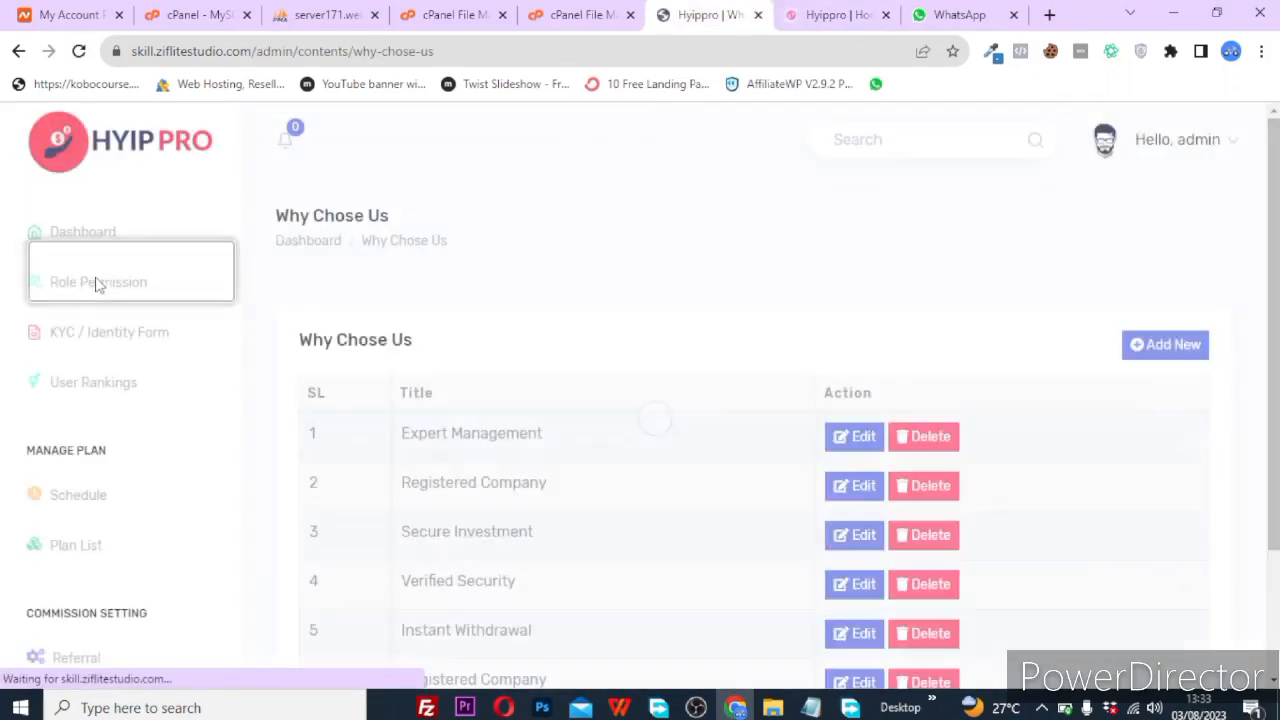
scroll(503, 454, down, 2)
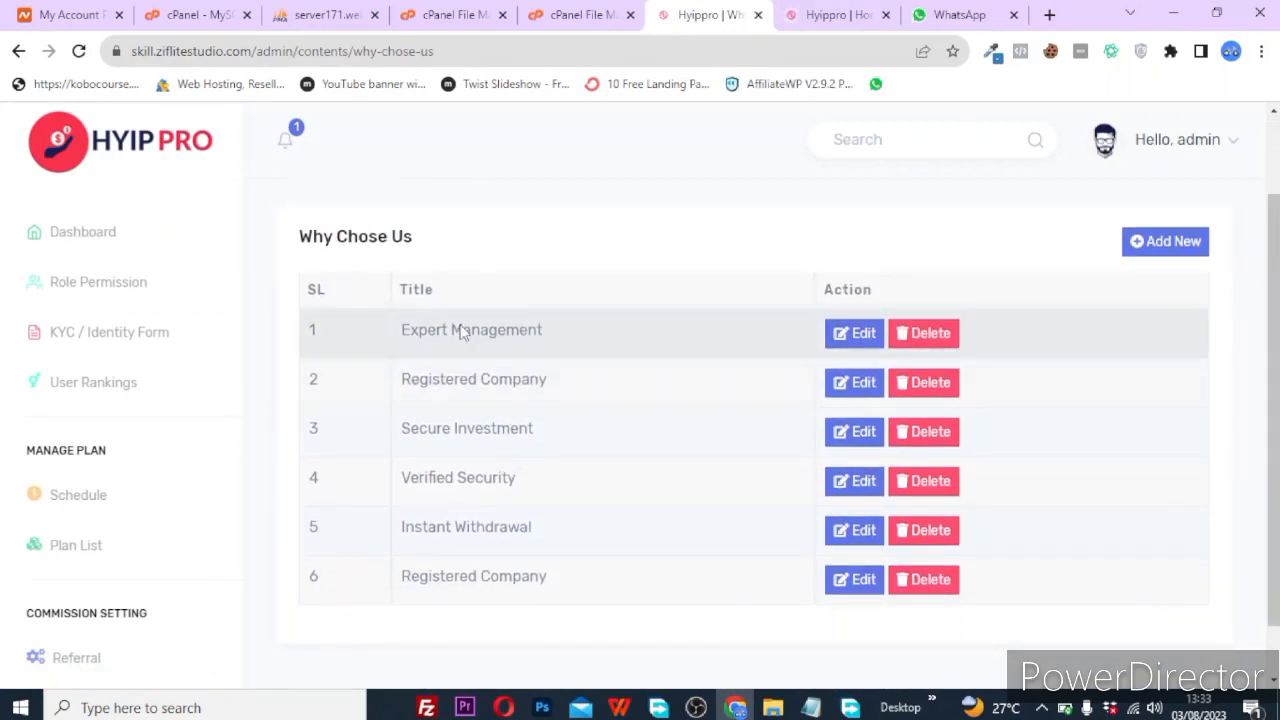
click(874, 10)
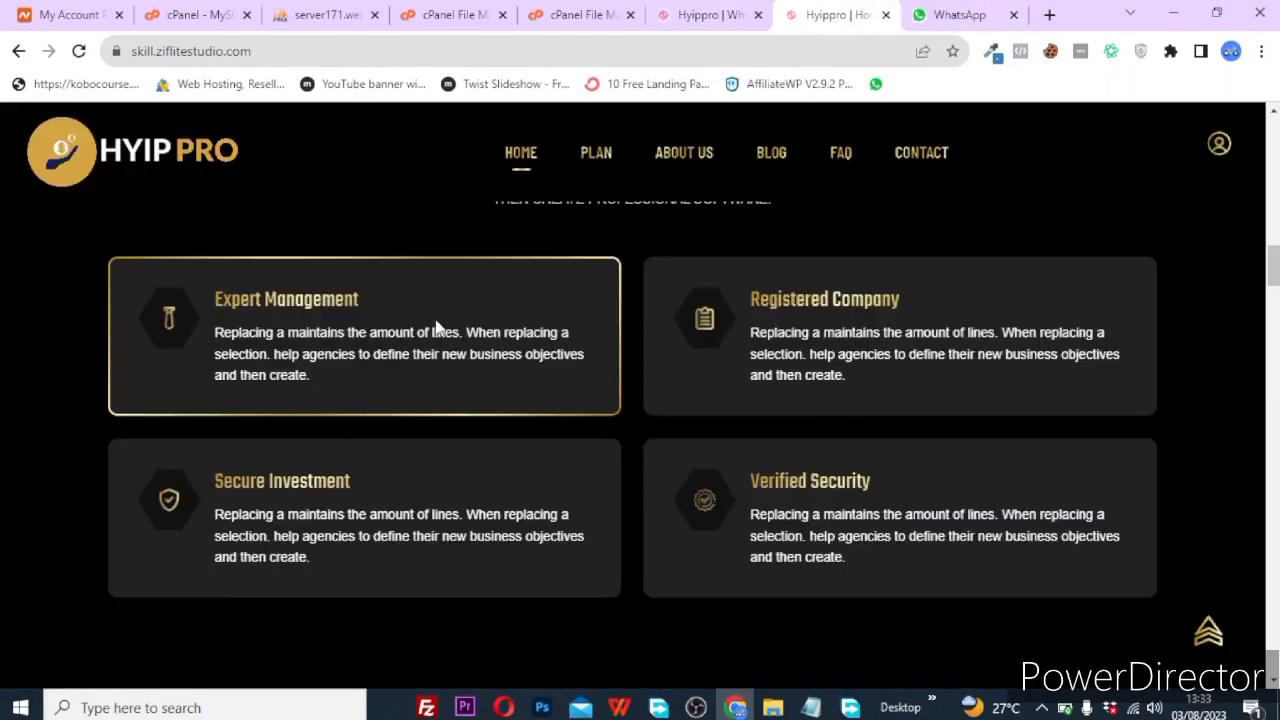
click(673, 9)
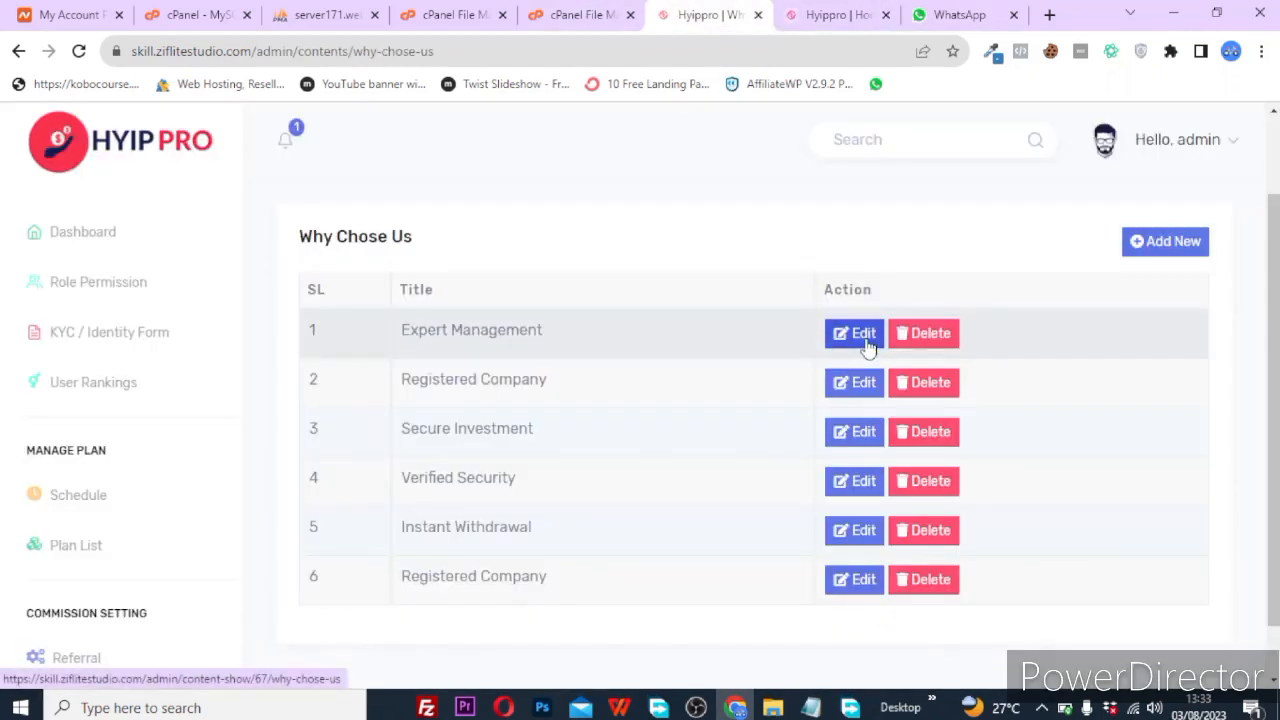
click(858, 334)
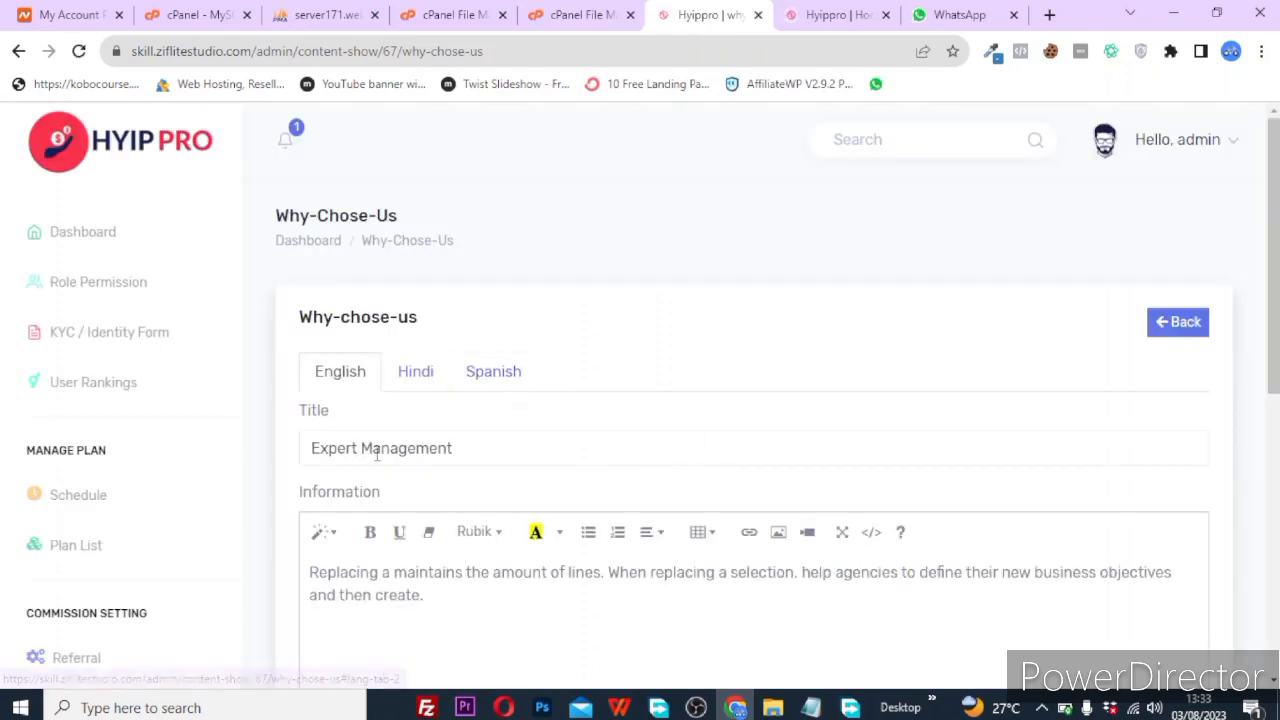
Change the entry's title from 'Expert Management' to 'Expert pay'.
click(835, 14)
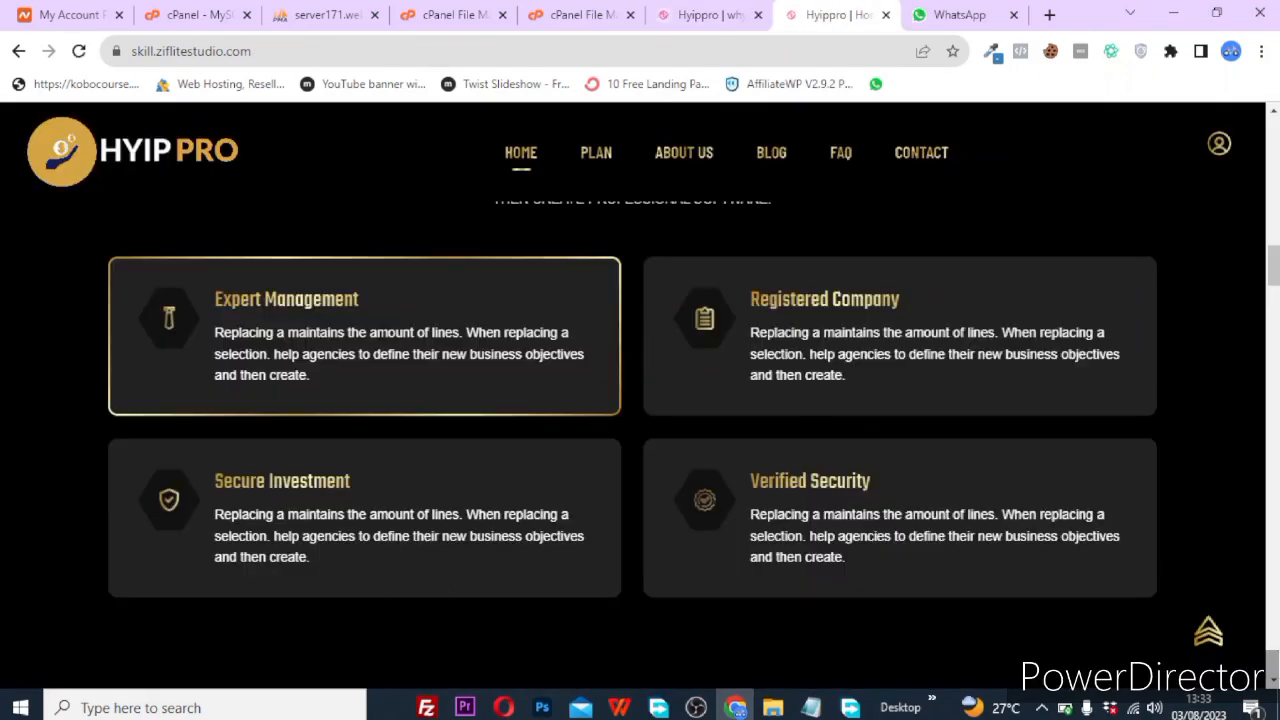
click(704, 14)
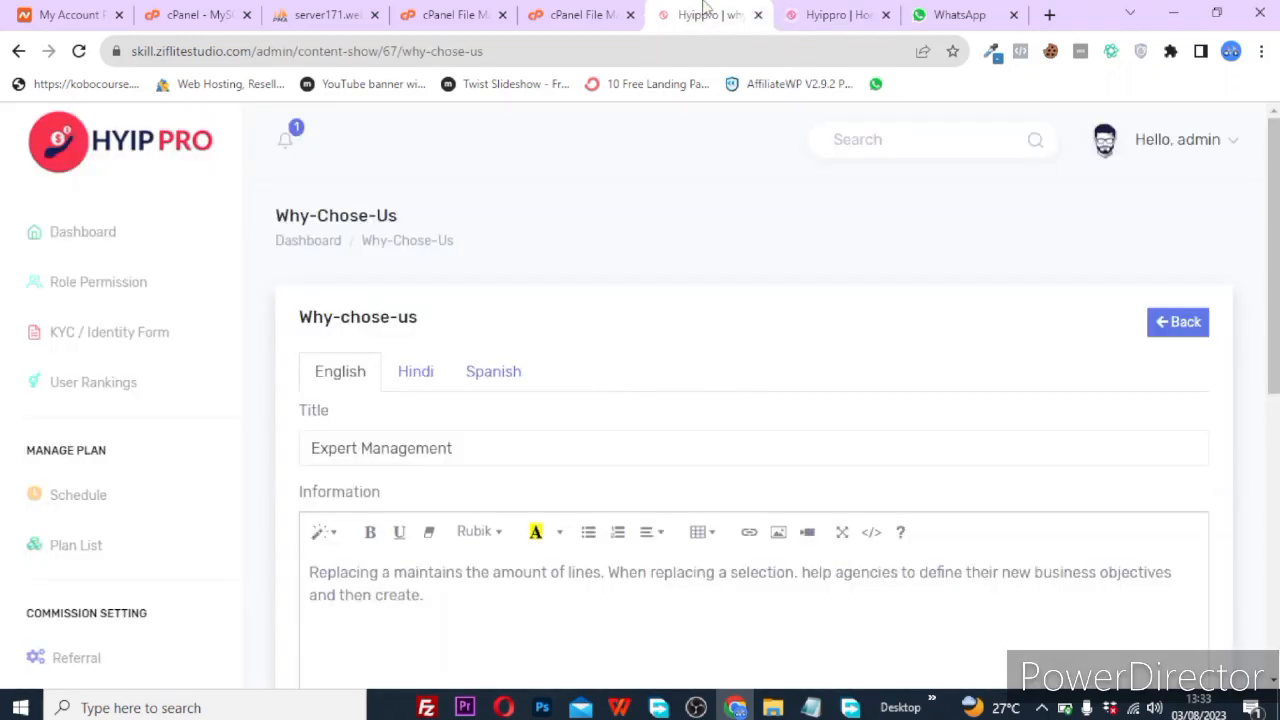
click(477, 454)
key(BackSpace)
key(BackSpace)
key(BackSpace)
key(BackSpace)
key(BackSpace)
key(BackSpace)
key(BackSpace)
key(BackSpace)
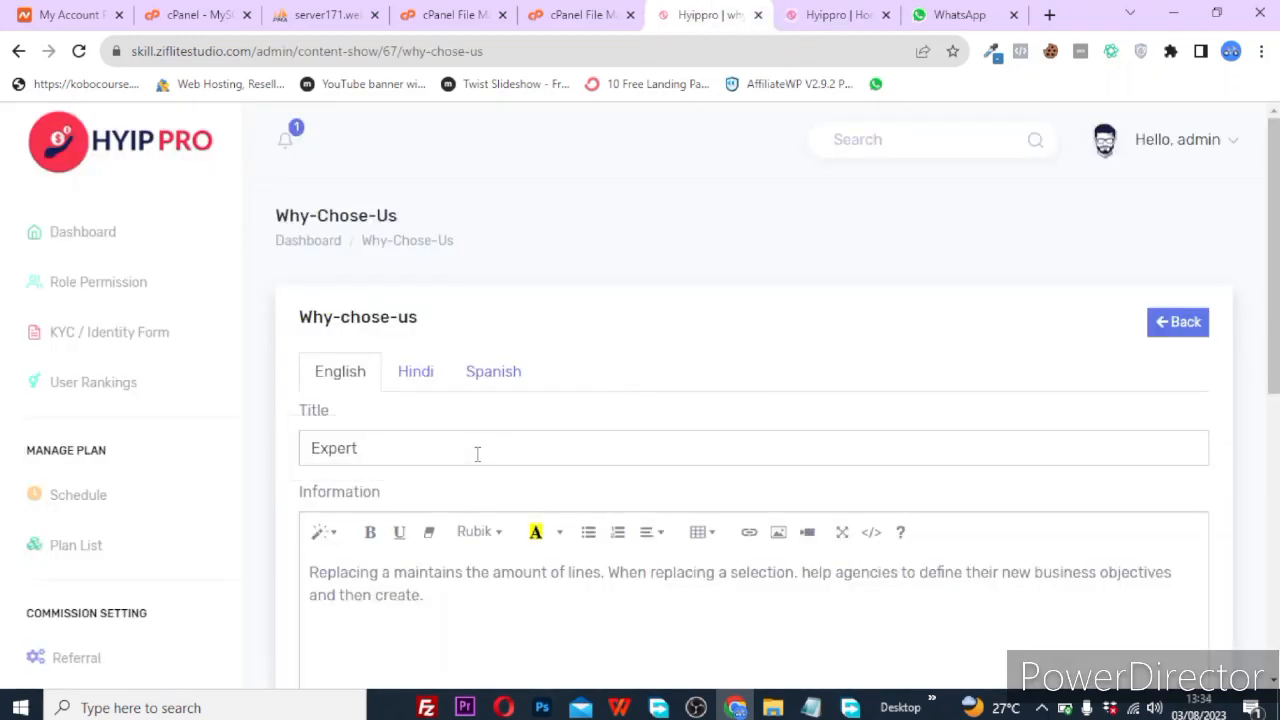
text(pay)
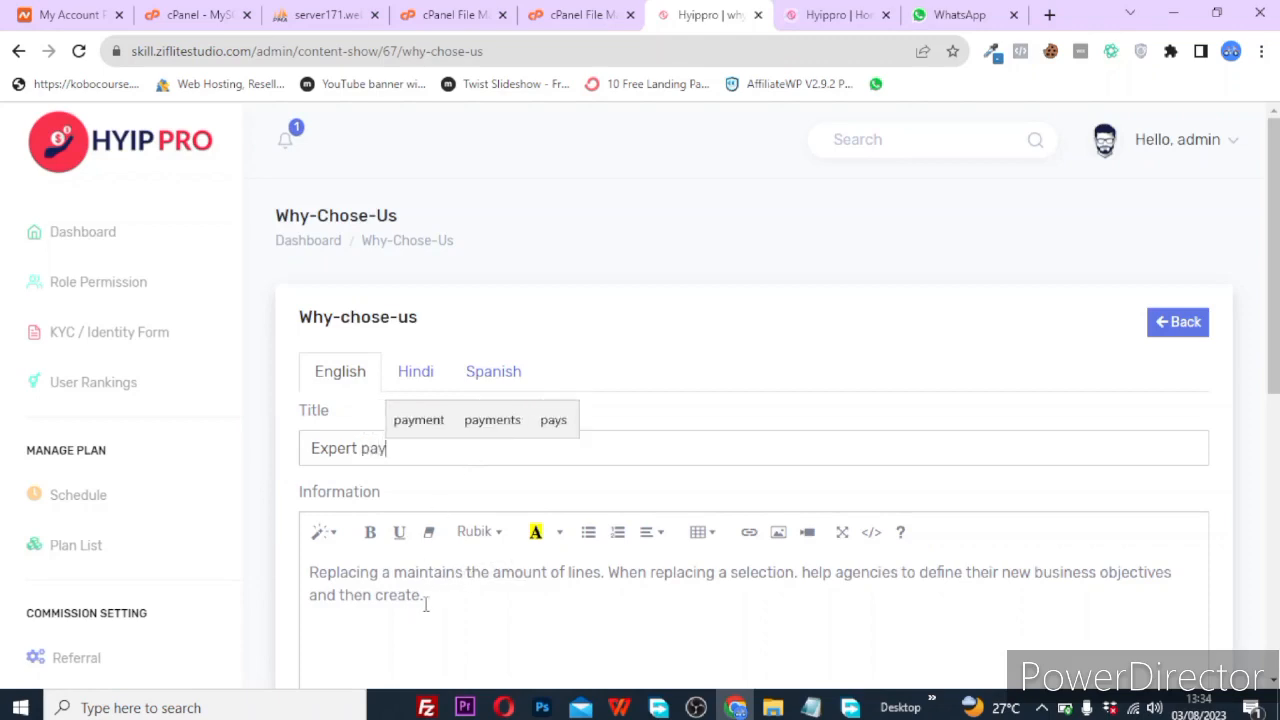
scroll(410, 600, down, 2)
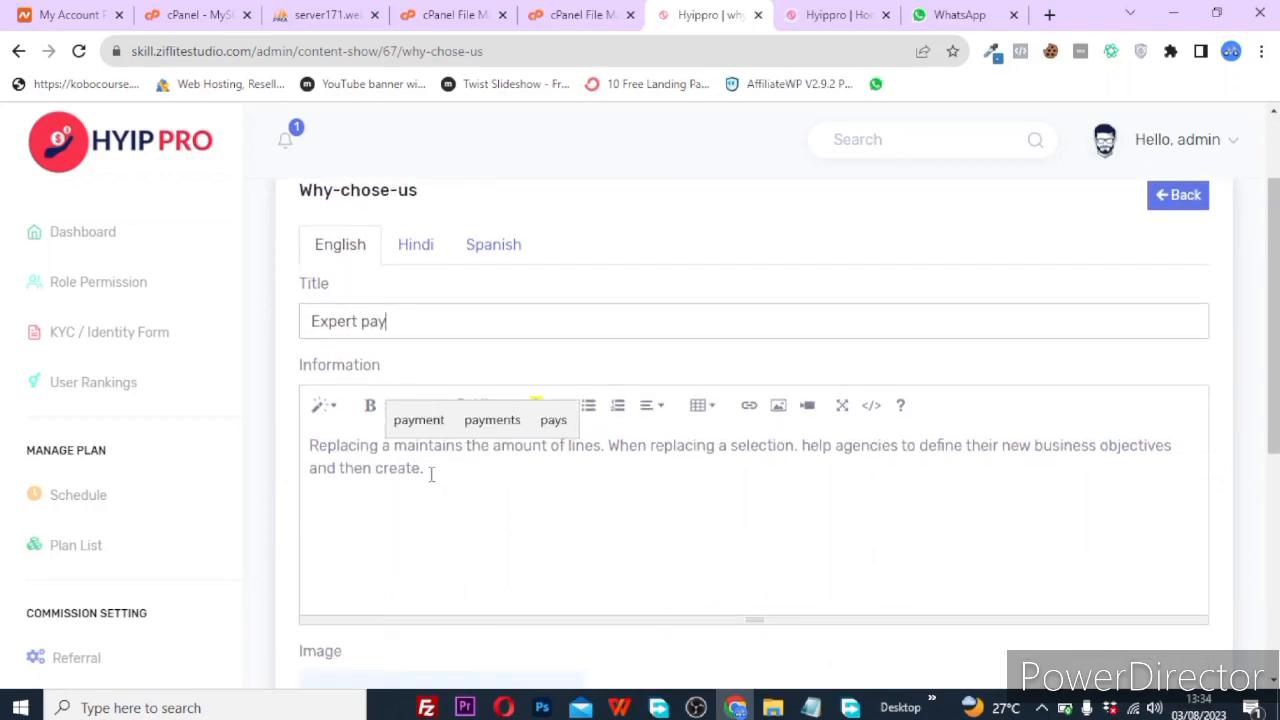
Replace the final word 'create.' in the information text with 'done.'.
click(431, 474)
key(BackSpace)
key(BackSpace)
key(BackSpace)
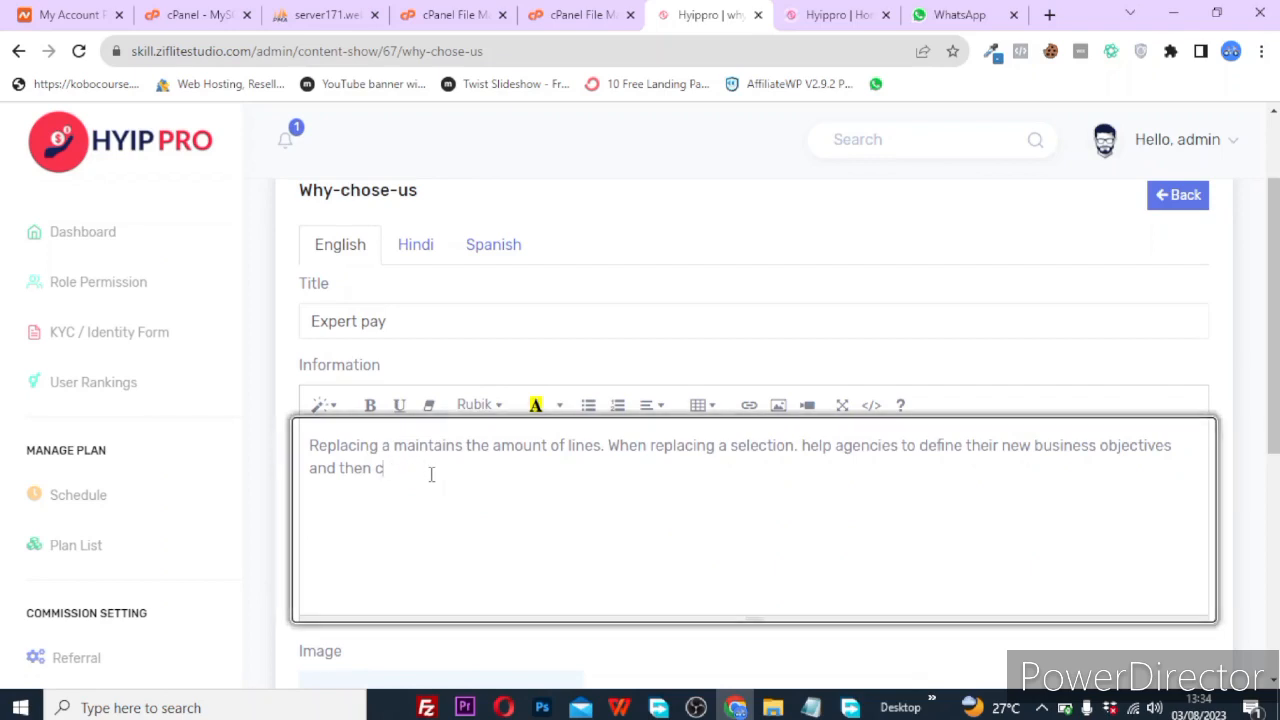
text(d)
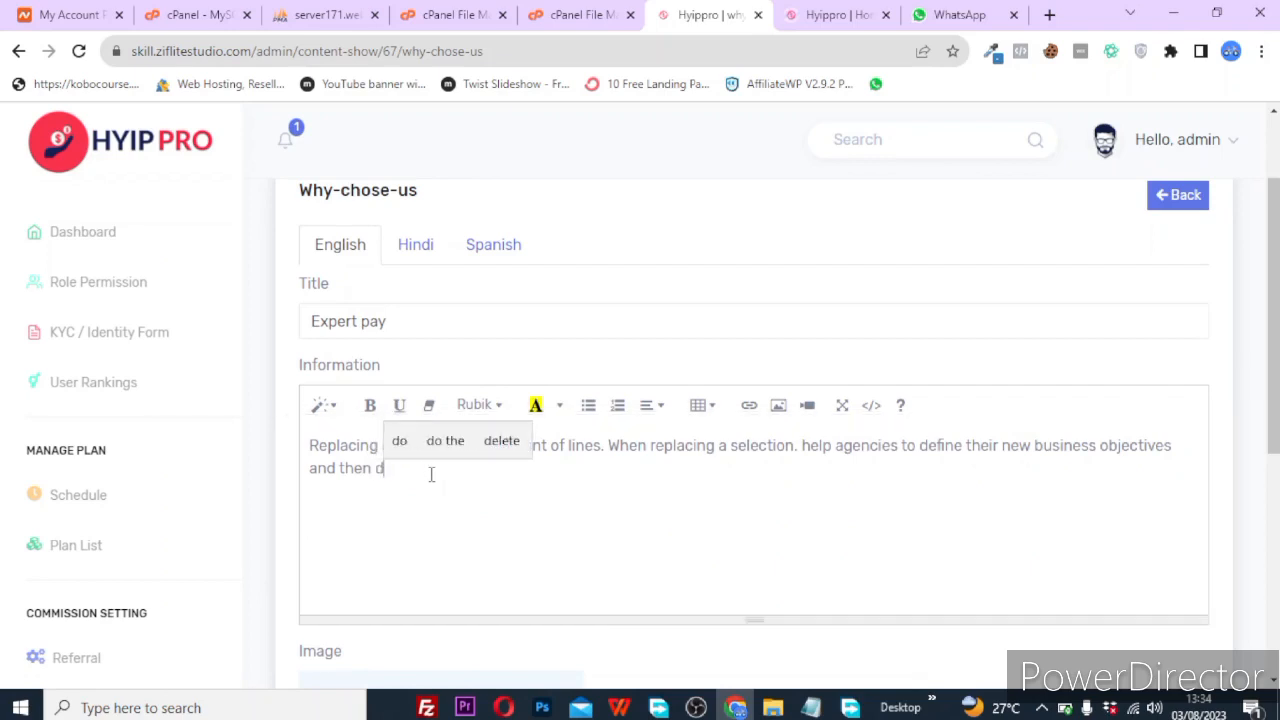
text(one.)
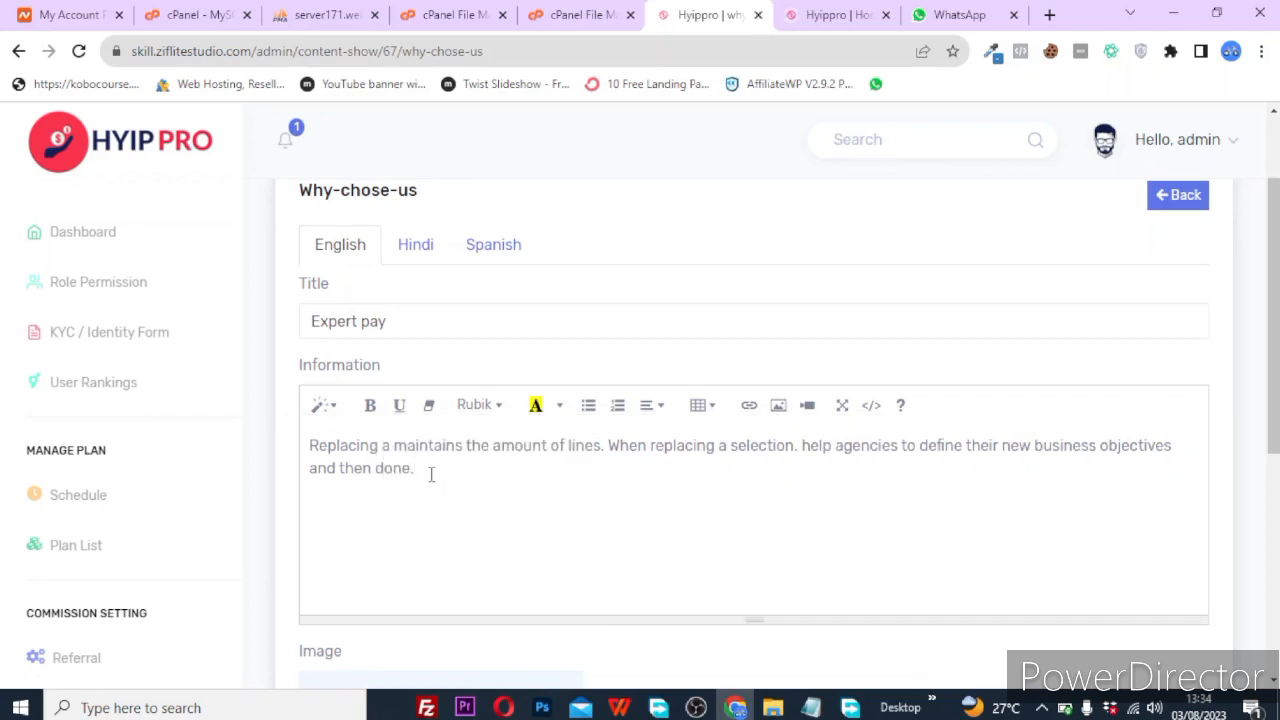
scroll(1077, 314, up, 1)
scroll(920, 434, down, 5)
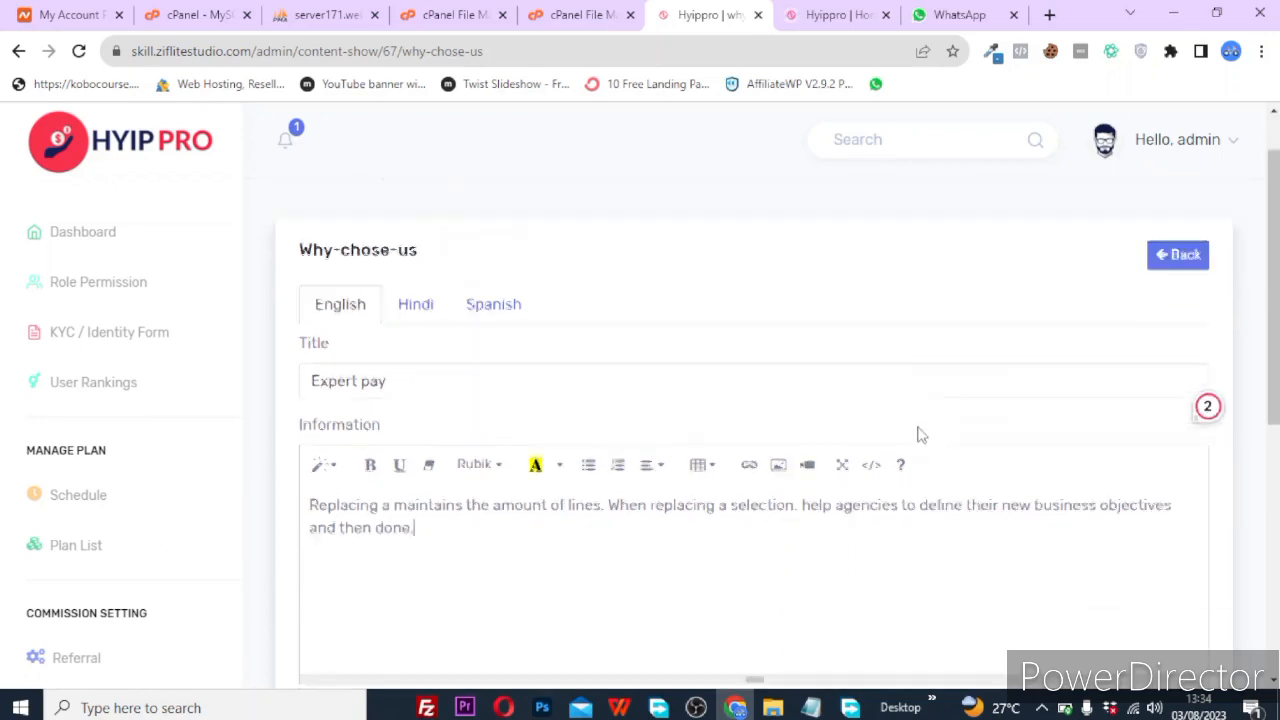
scroll(920, 434, down, 1)
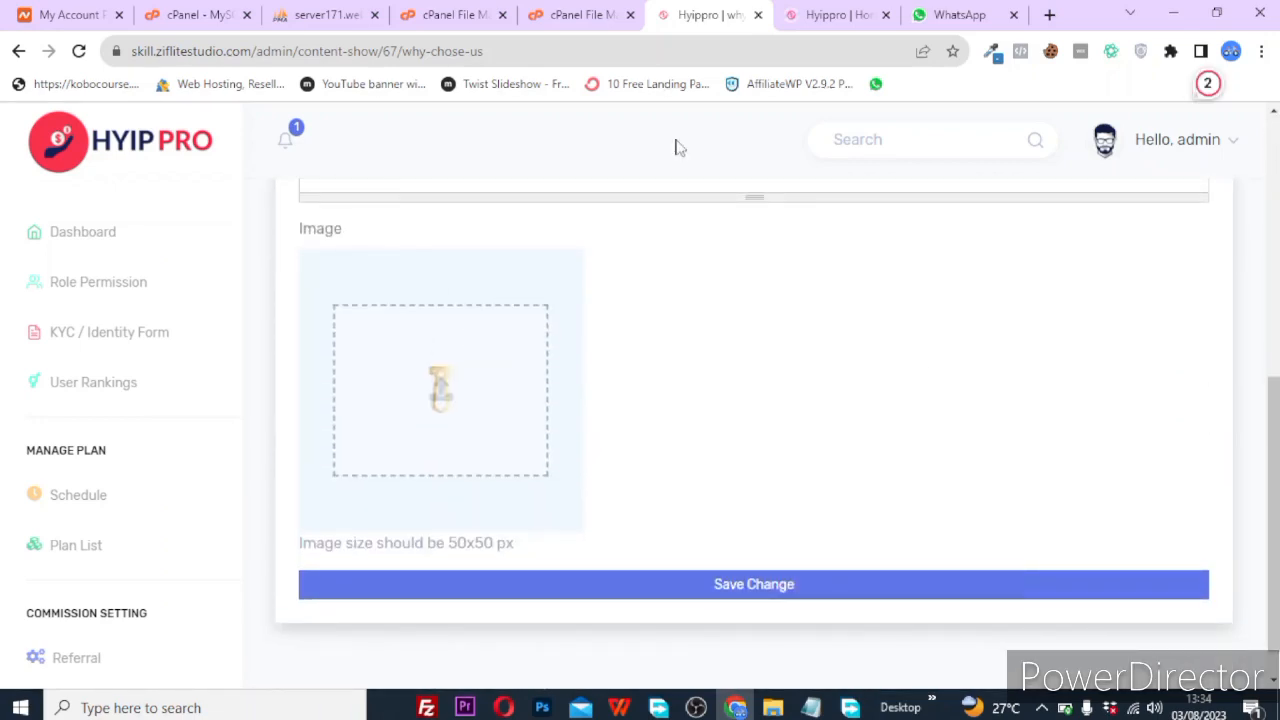
click(896, 8)
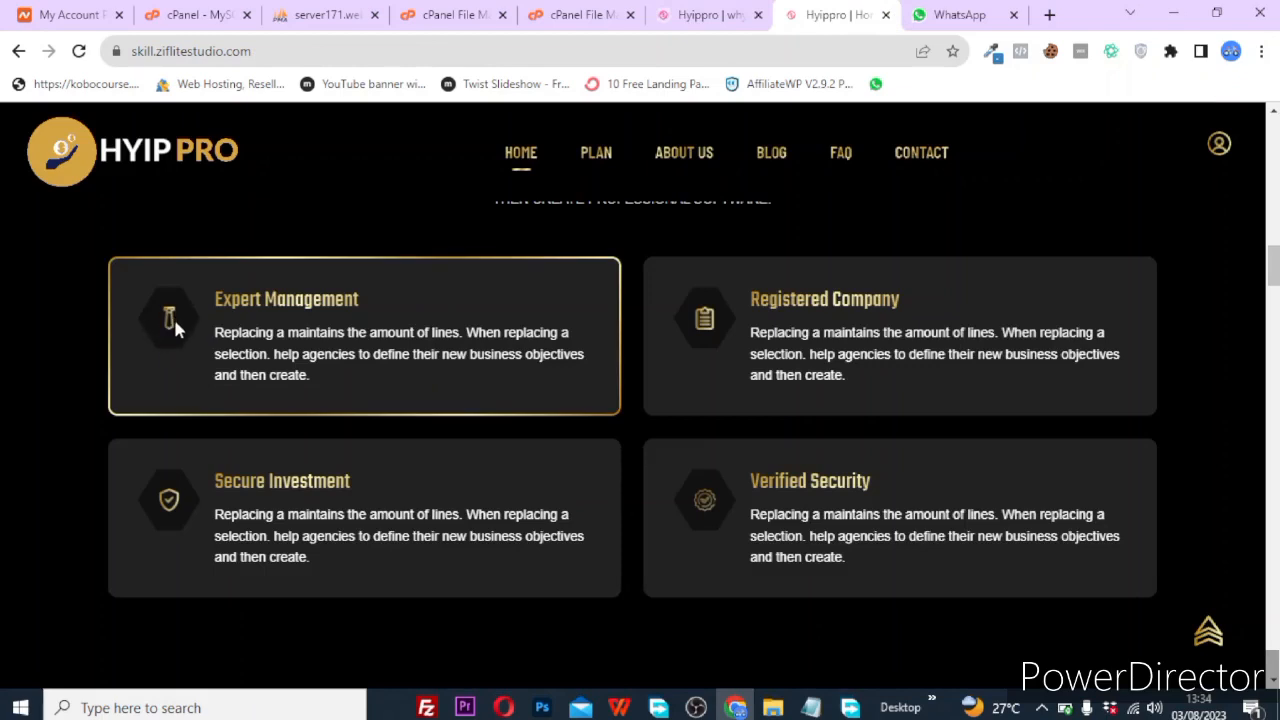
click(698, 12)
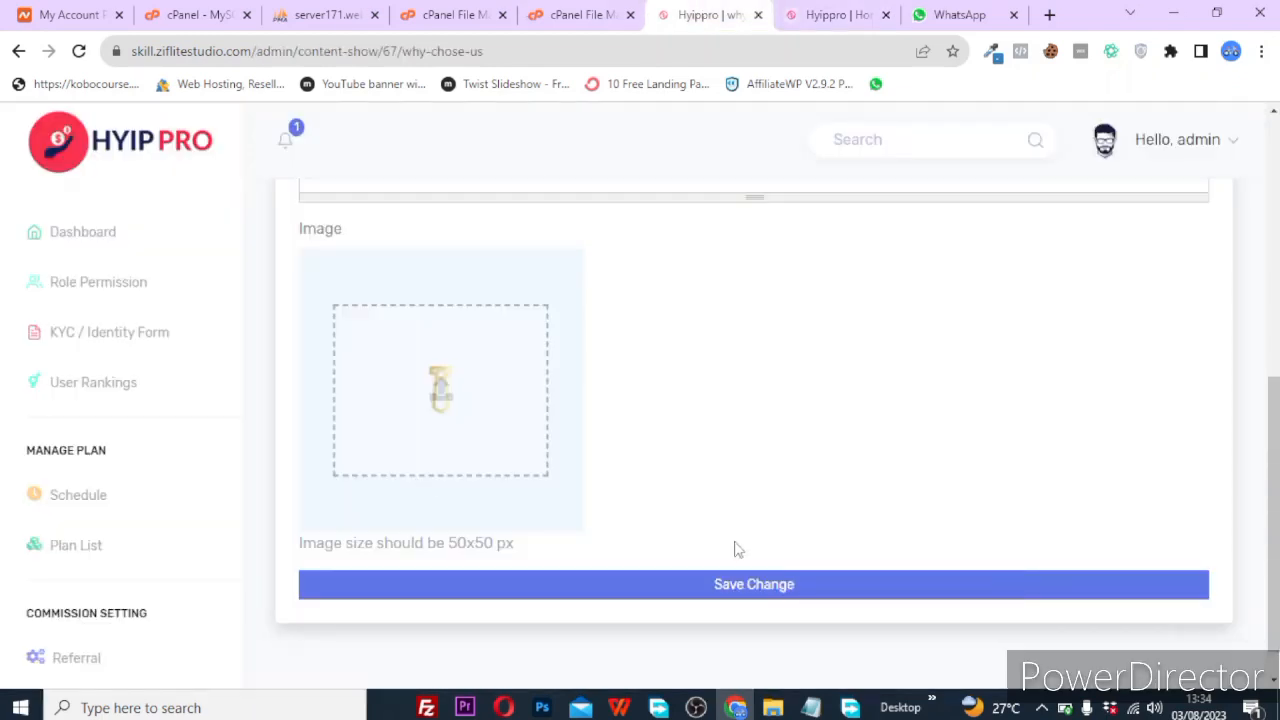
Save the entry and confirm the homepage card reads Expert Pay ending 'and then done.'.
click(749, 584)
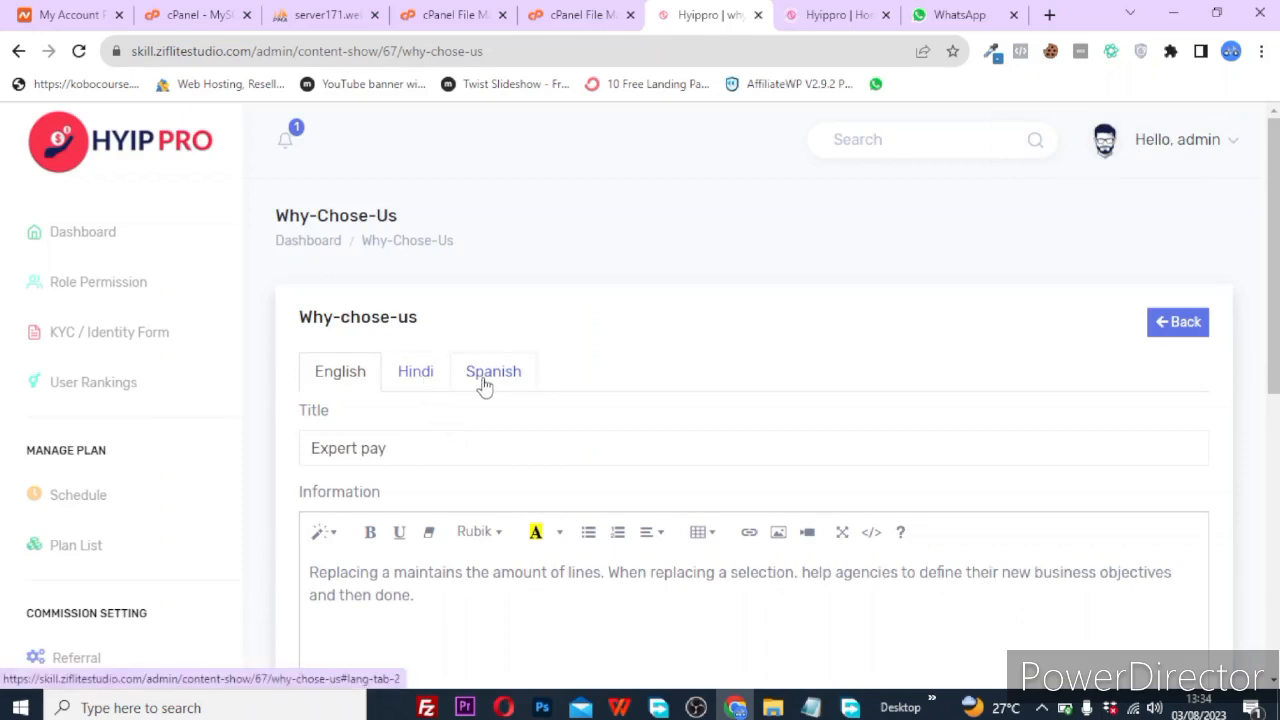
click(884, 10)
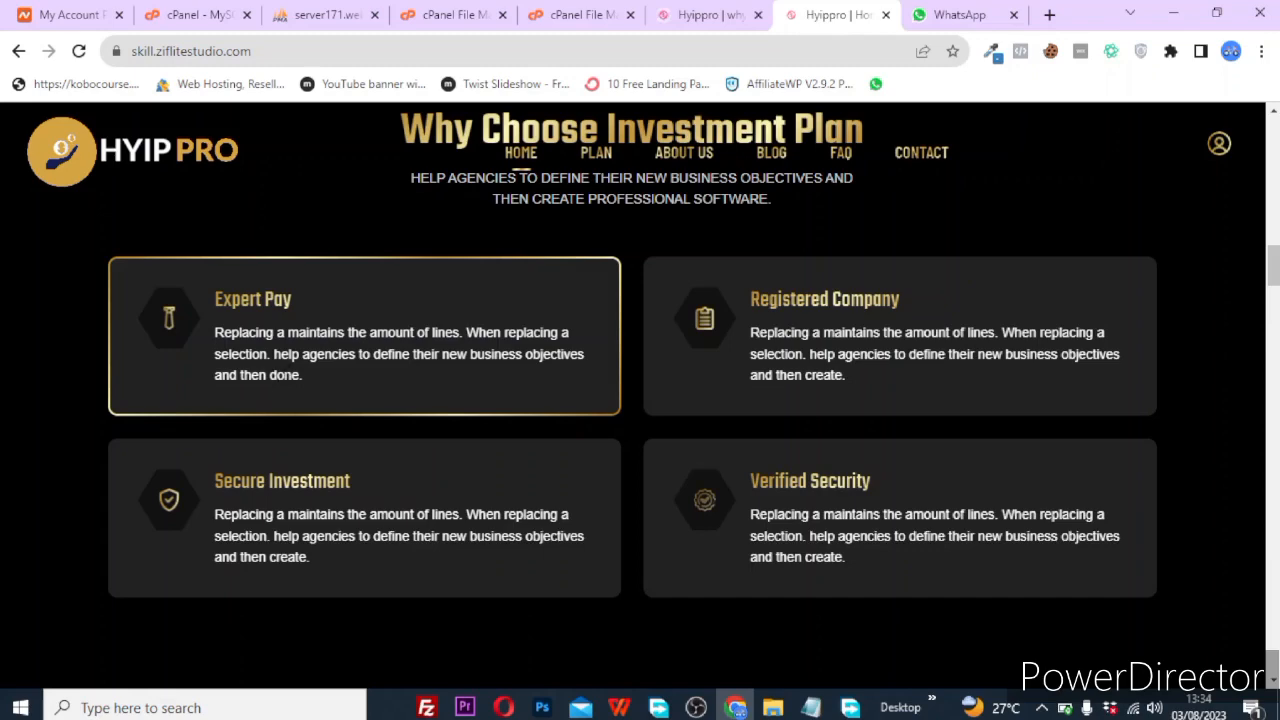
click(710, 14)
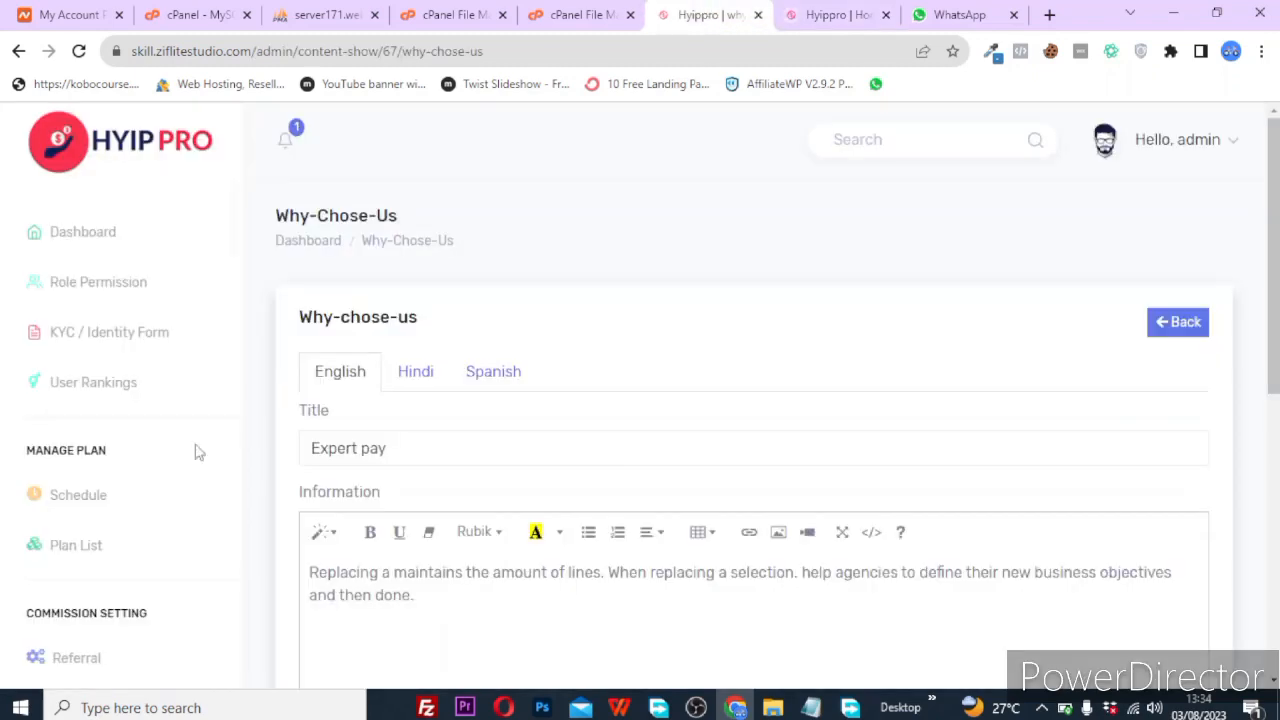
scroll(90, 535, down, 15)
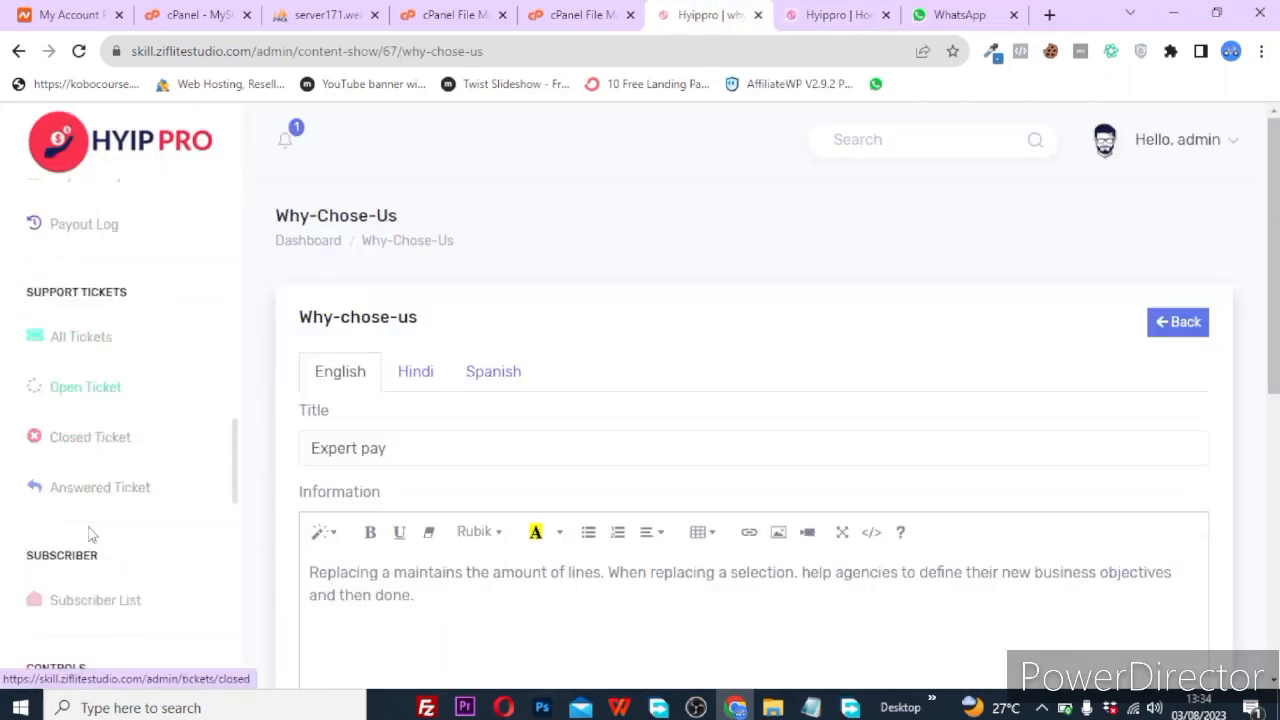
scroll(88, 534, down, 5)
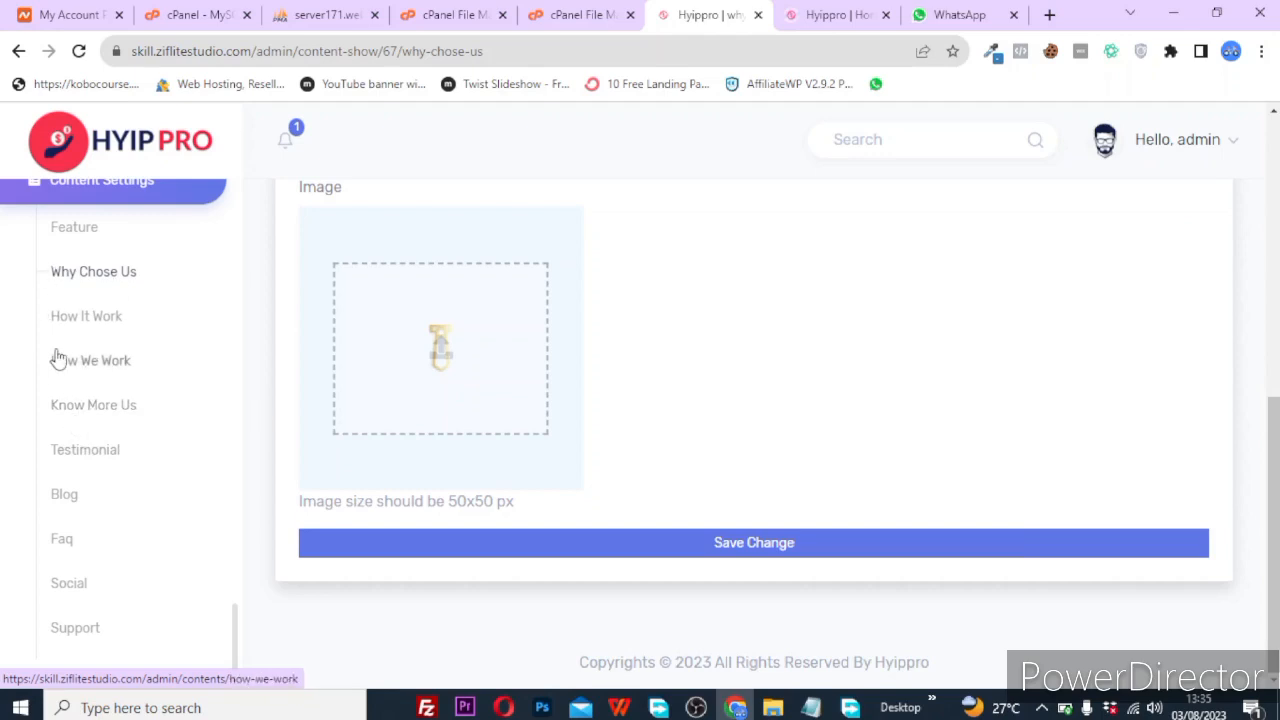
Open the Hero editor under Manage Content, showing title BEST INVESTMENTS and sub title PLAN FOR WORLDWIDE.
scroll(56, 358, up, 3)
scroll(56, 358, down, 2)
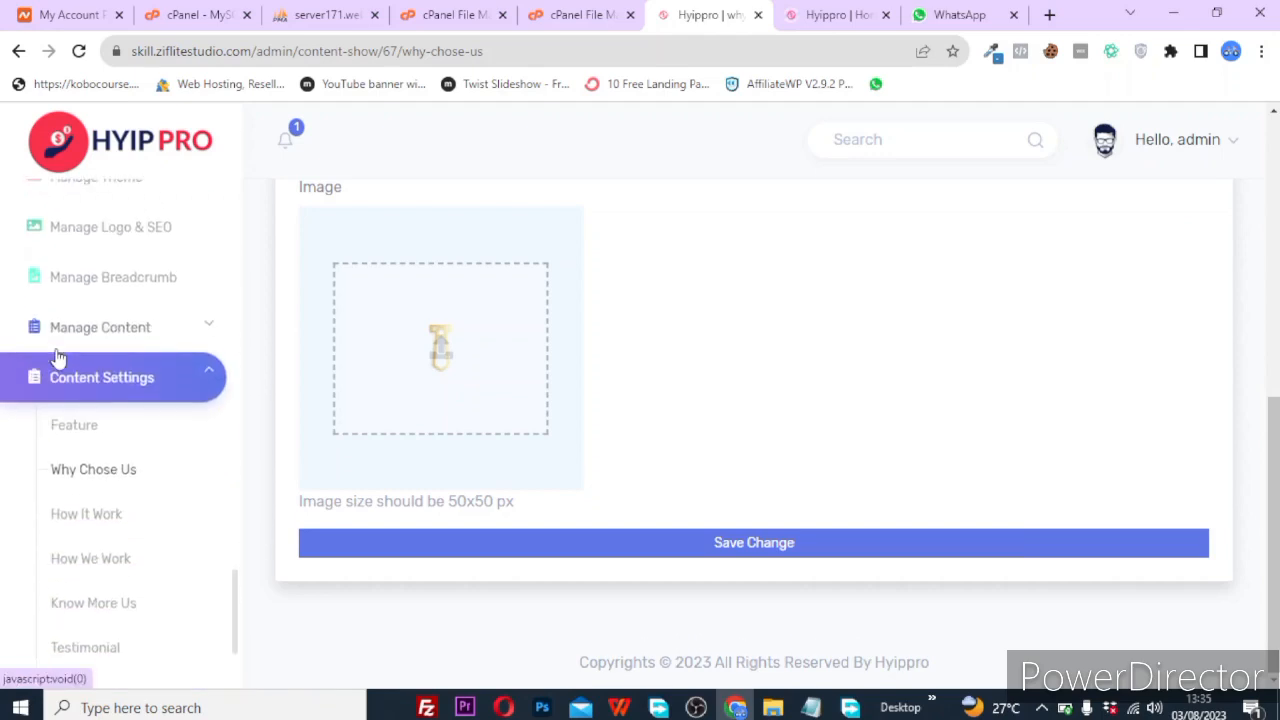
click(218, 328)
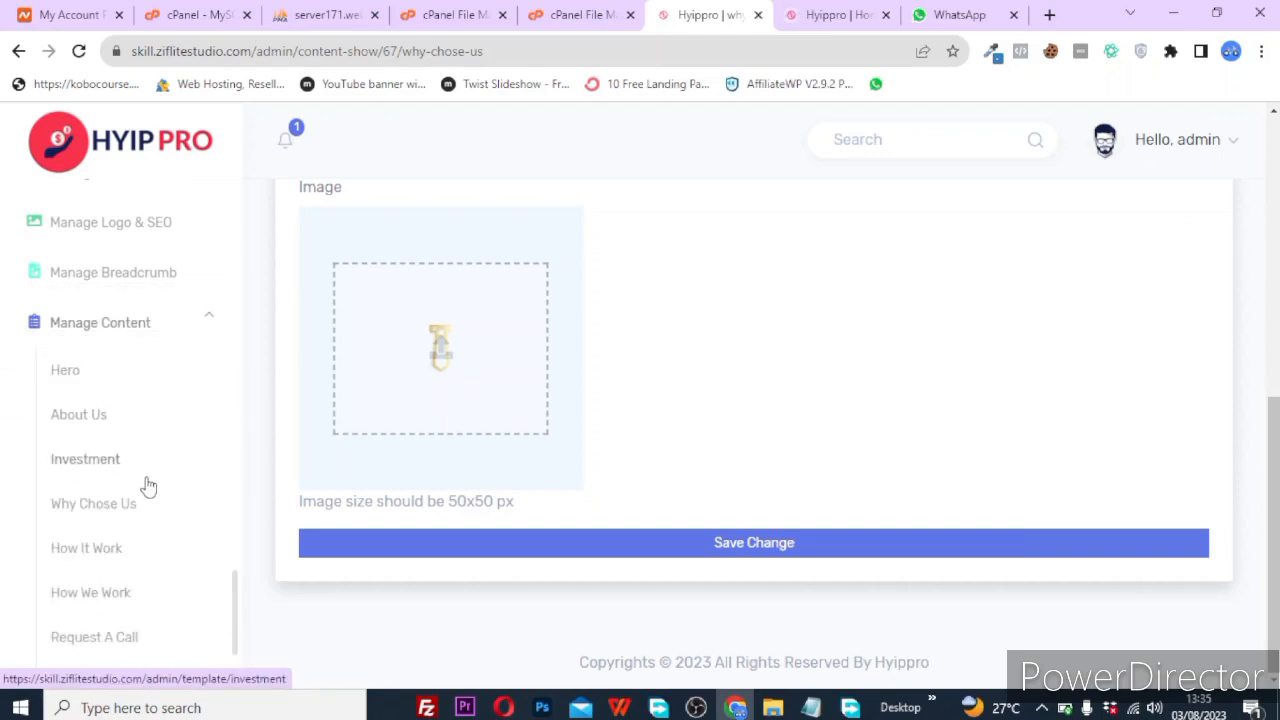
click(87, 388)
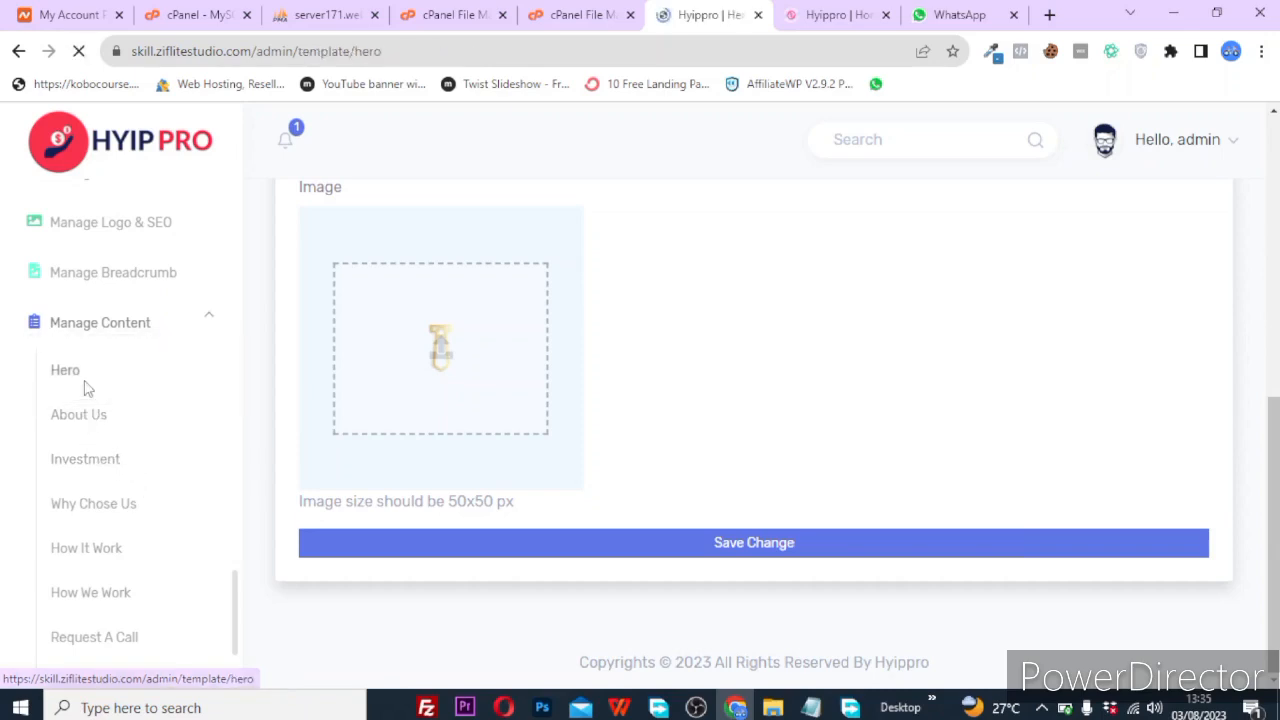
Check the live homepage's top banner reads 'Best Investments Plan For Worldwide'.
click(858, 10)
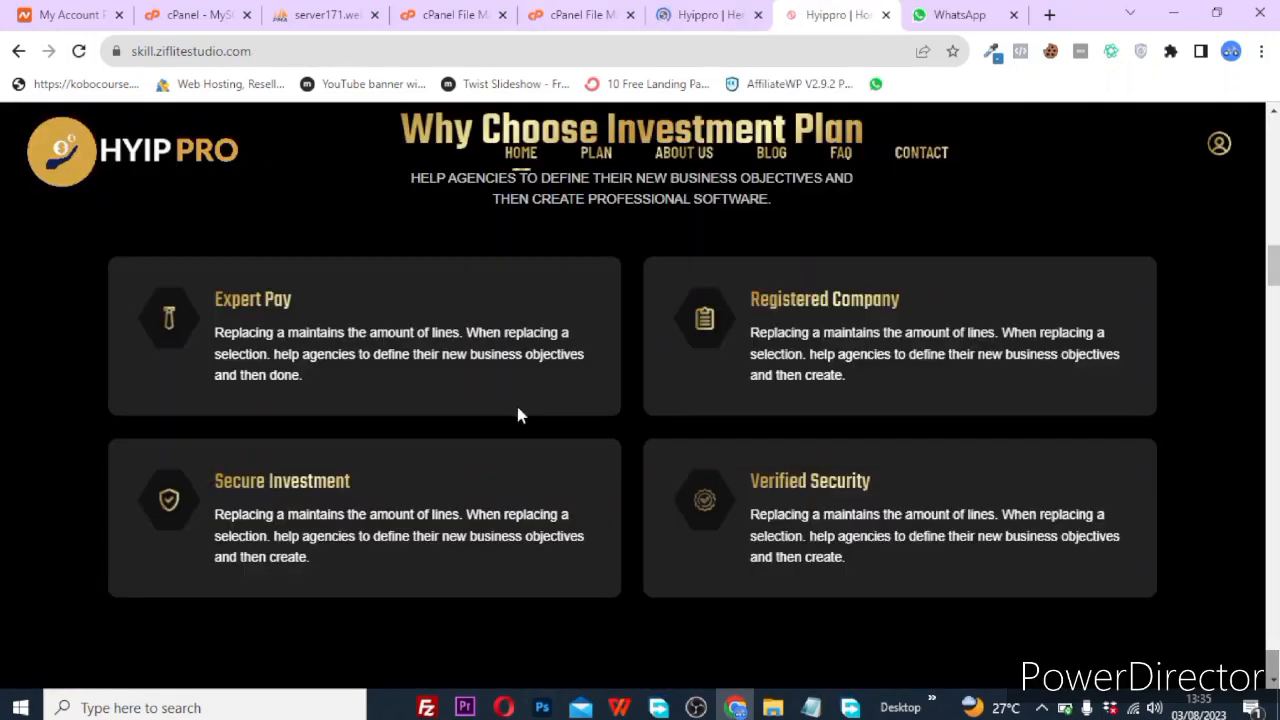
scroll(515, 401, up, 5)
scroll(518, 414, up, 4)
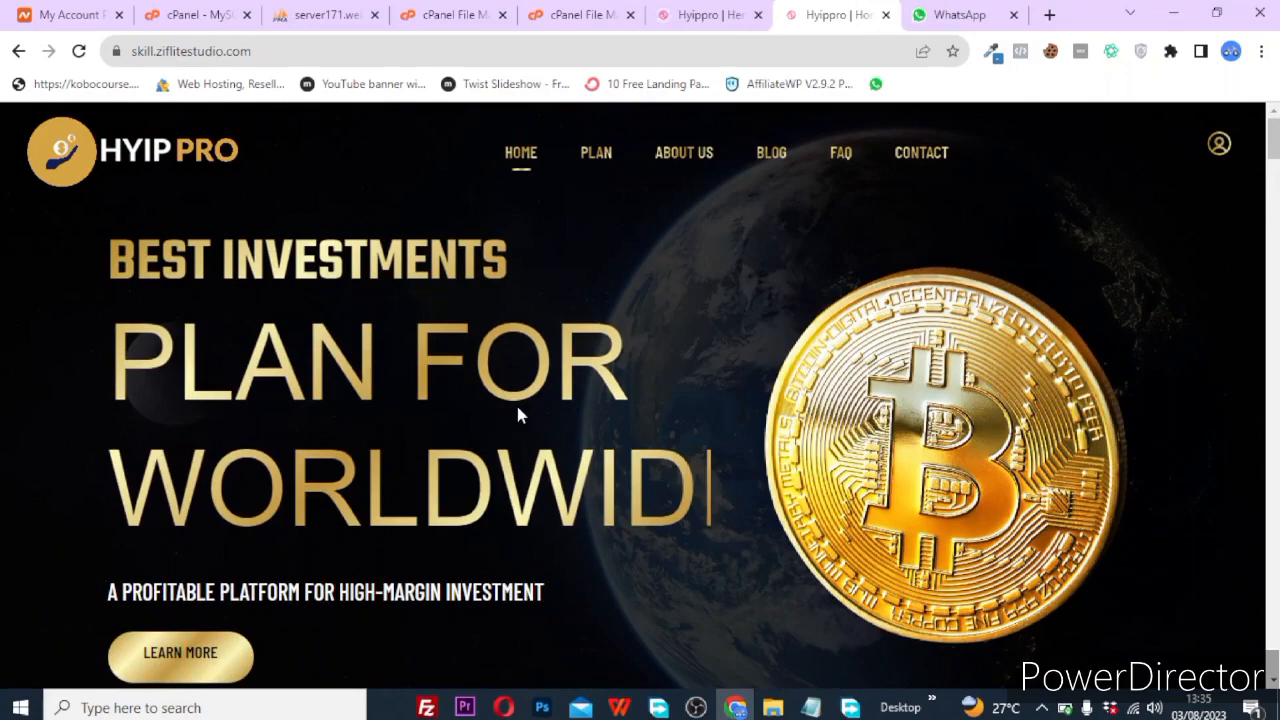
scroll(518, 414, down, 3)
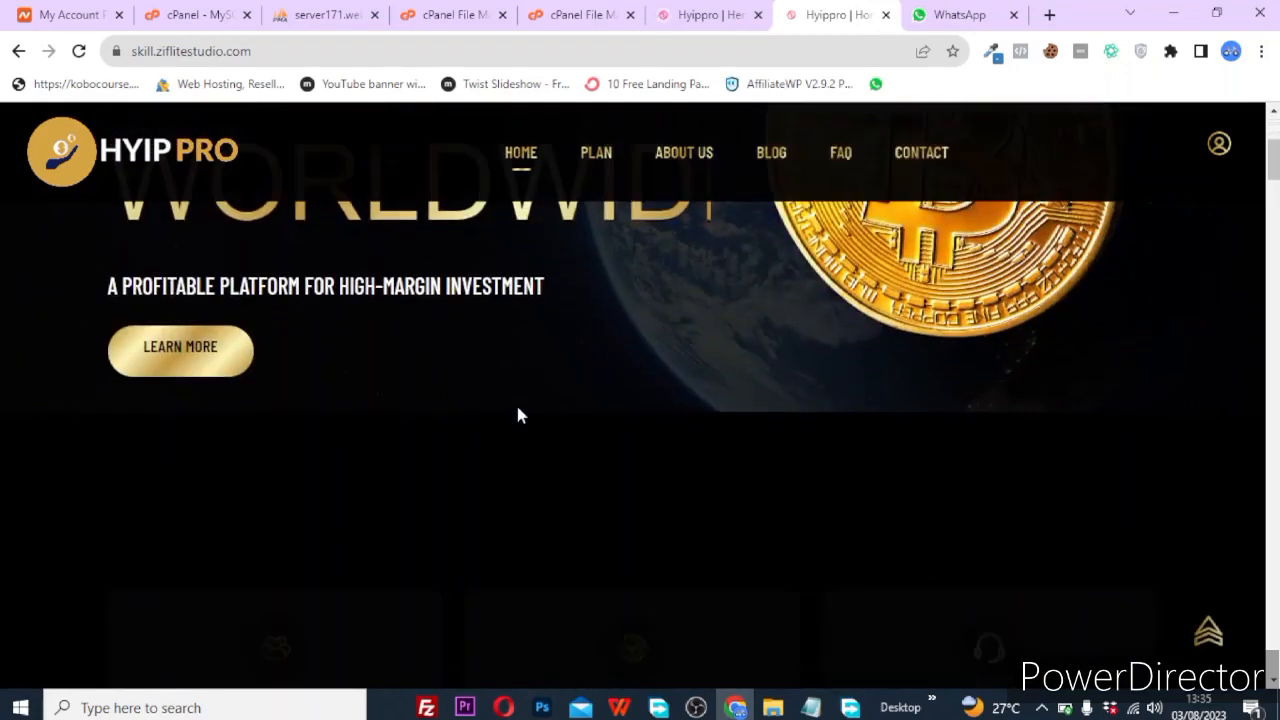
scroll(518, 414, up, 3)
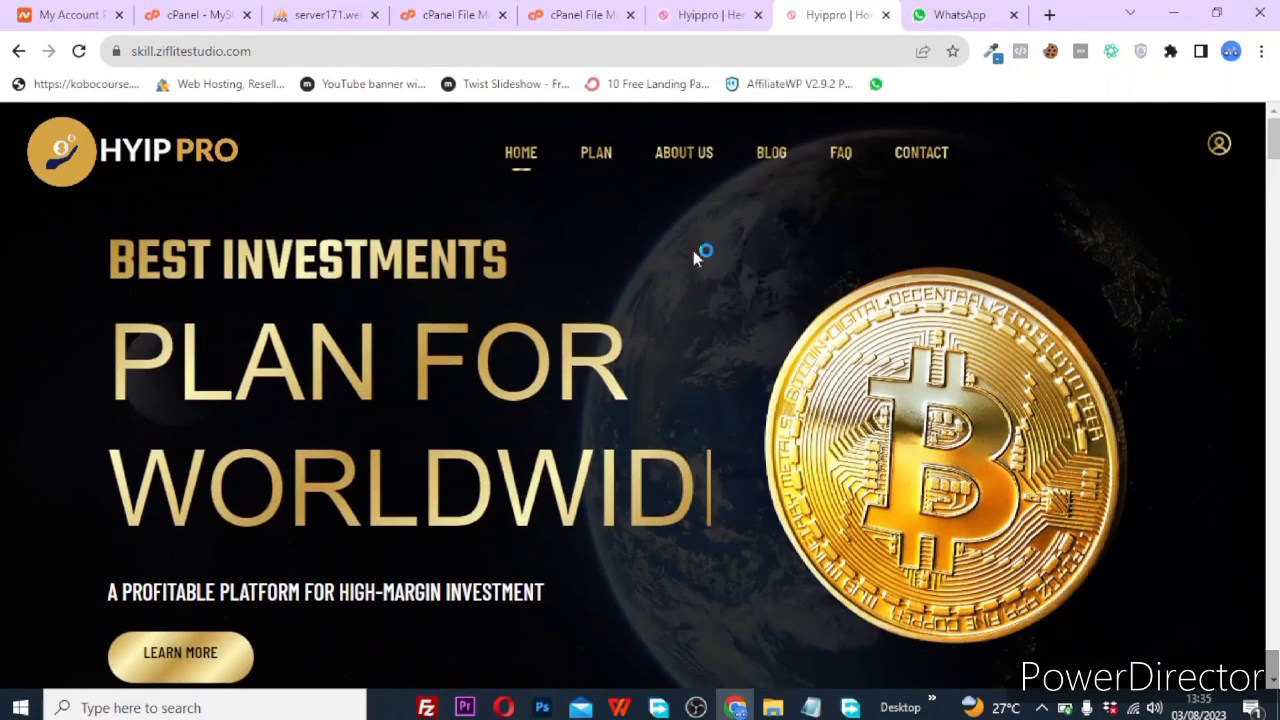
click(712, 14)
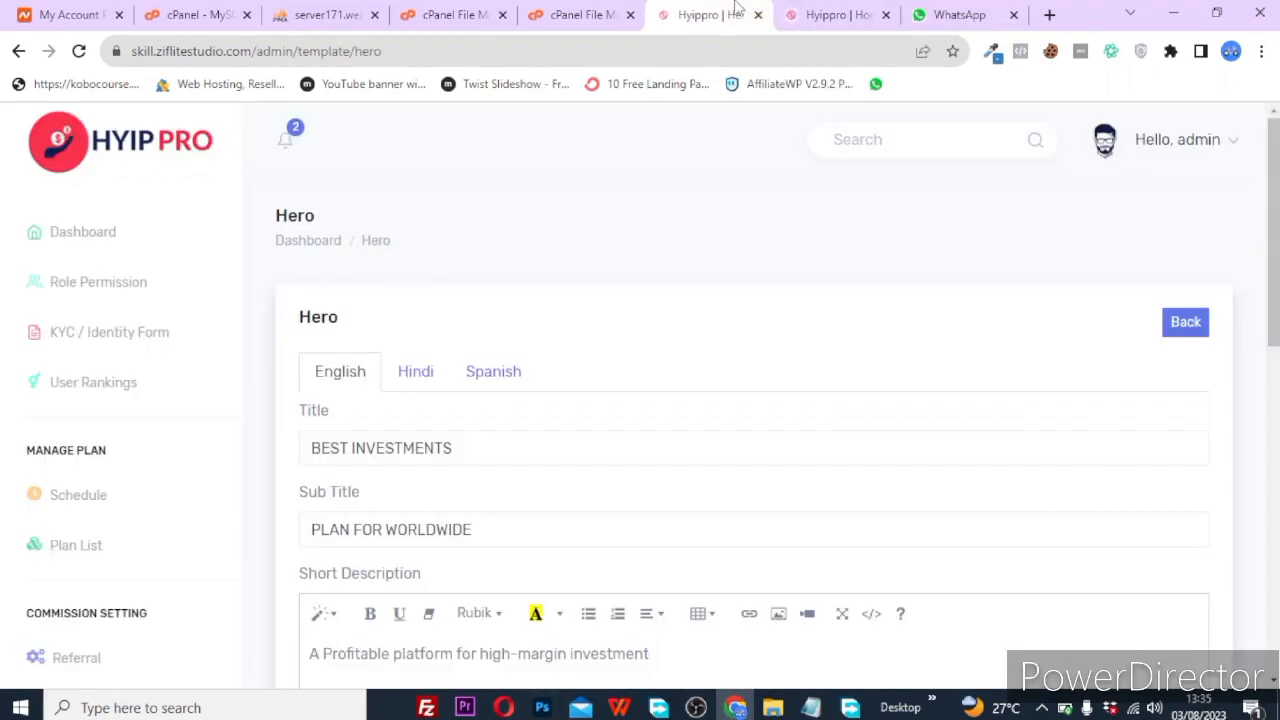
scroll(583, 360, down, 3)
scroll(583, 360, up, 3)
scroll(157, 543, down, 3)
scroll(605, 494, down, 1)
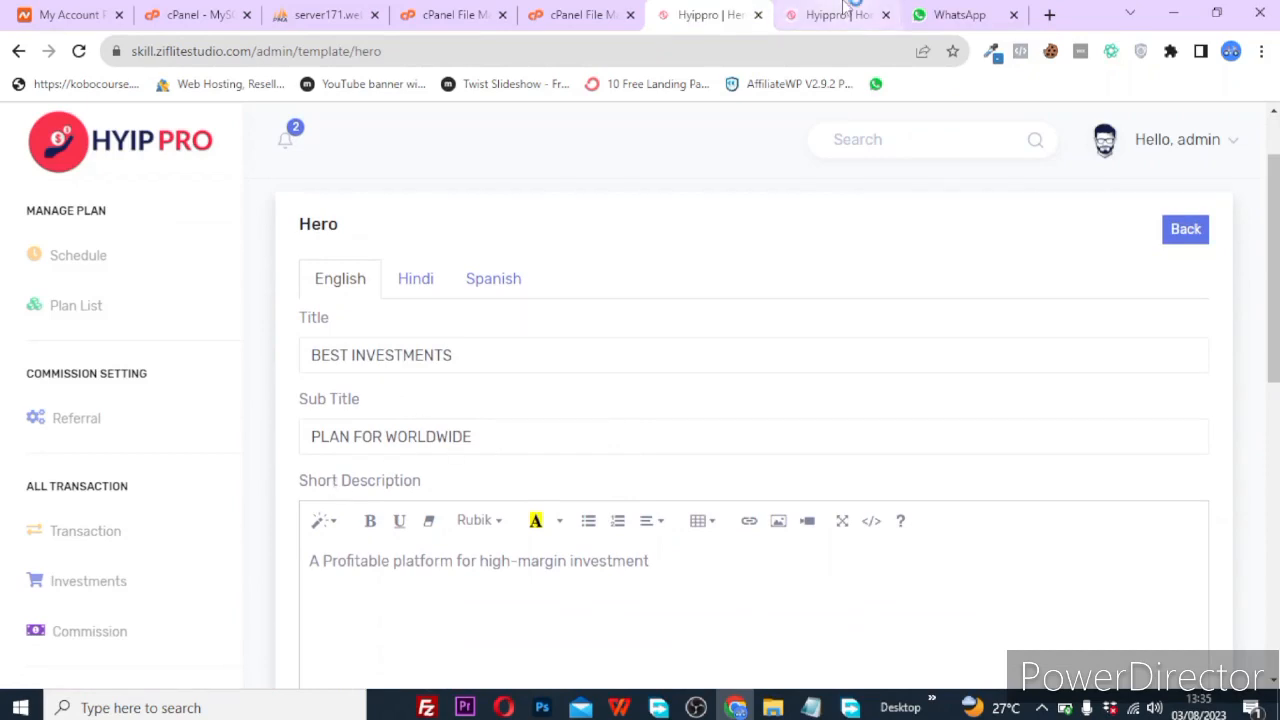
click(840, 15)
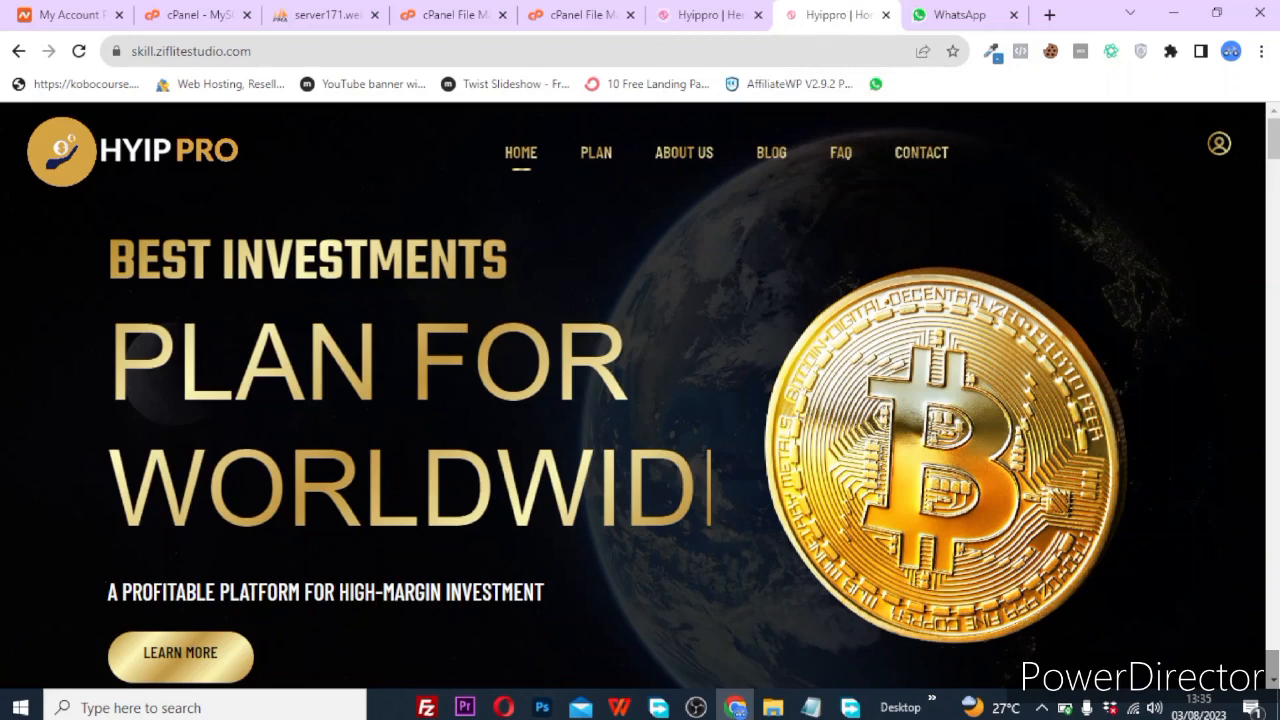
scroll(496, 495, down, 3)
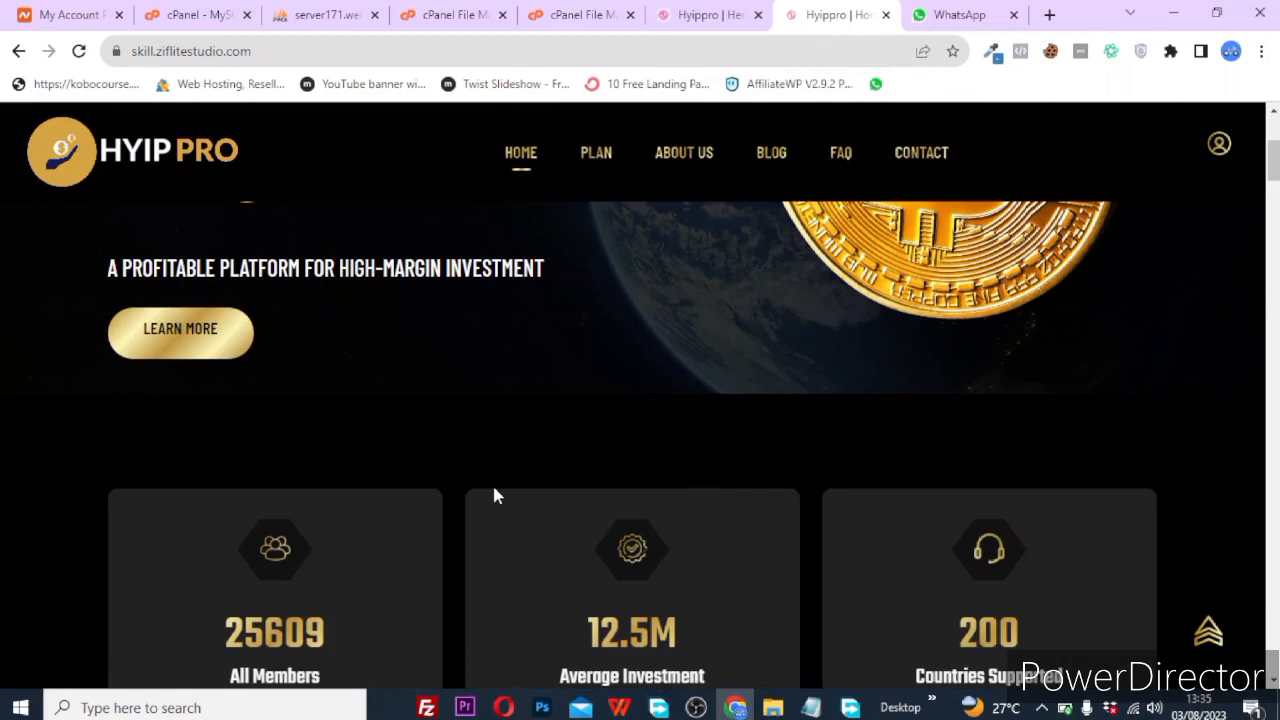
click(705, 15)
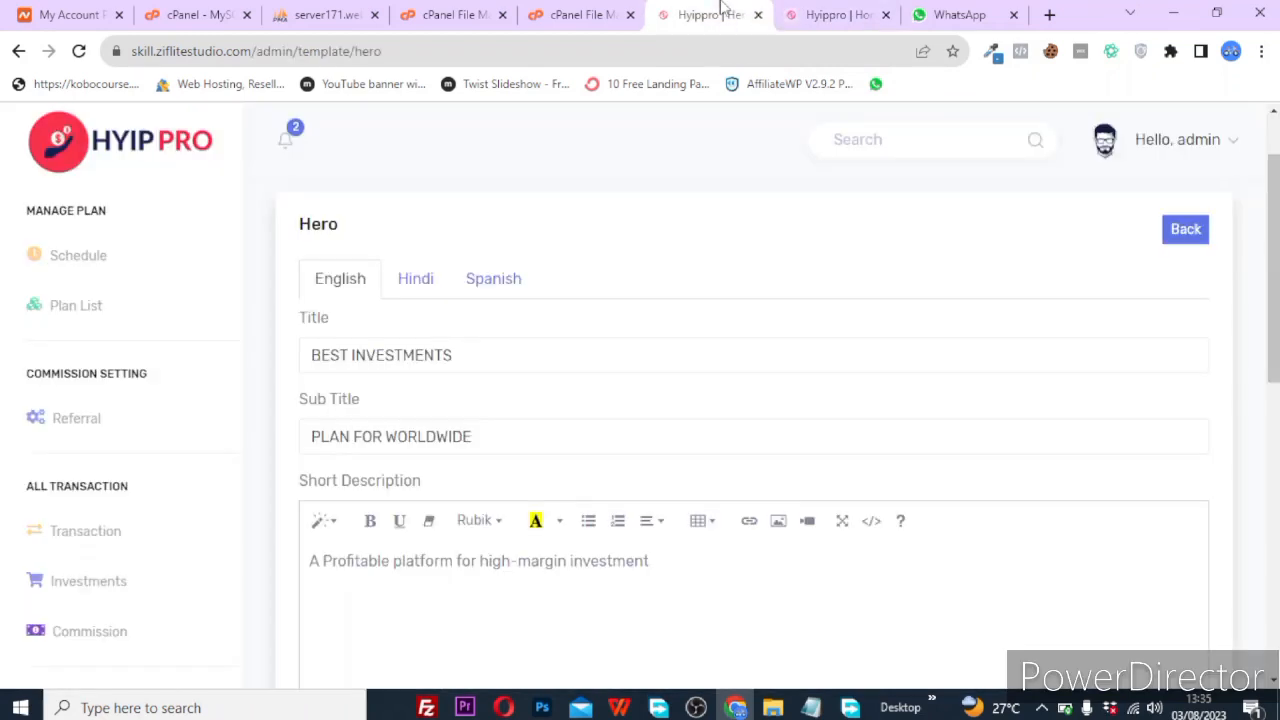
scroll(137, 597, down, 5)
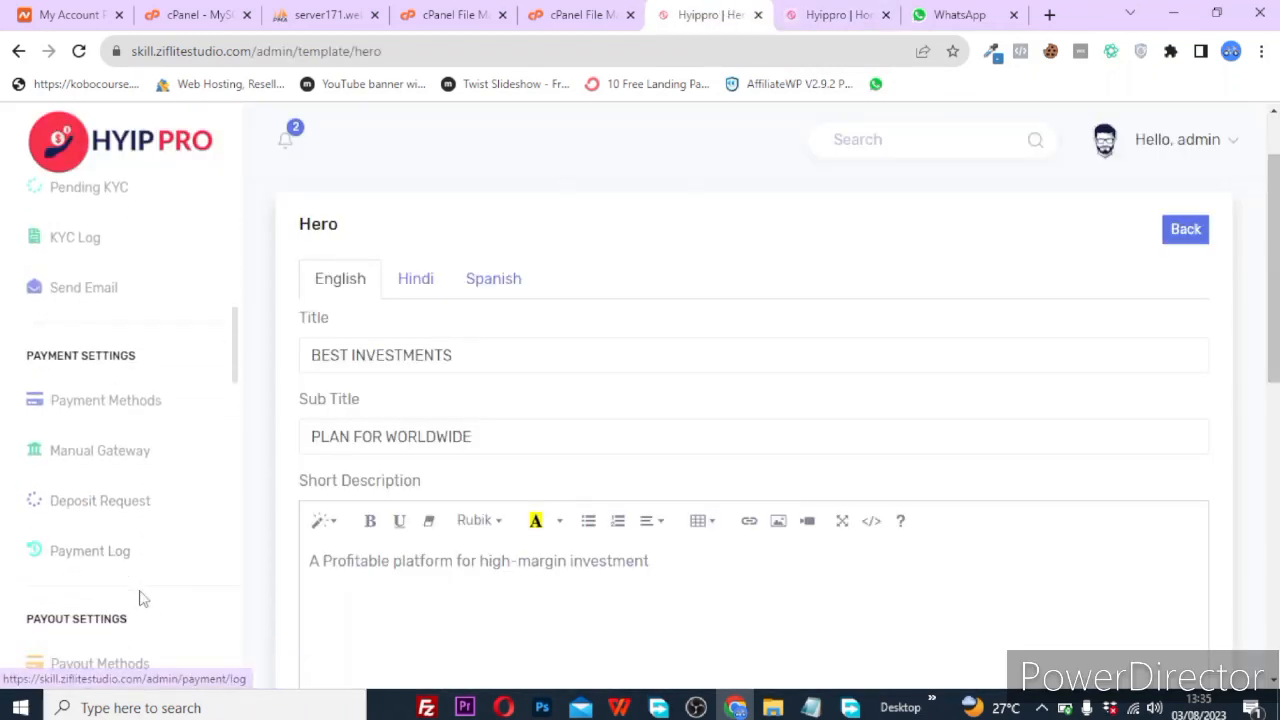